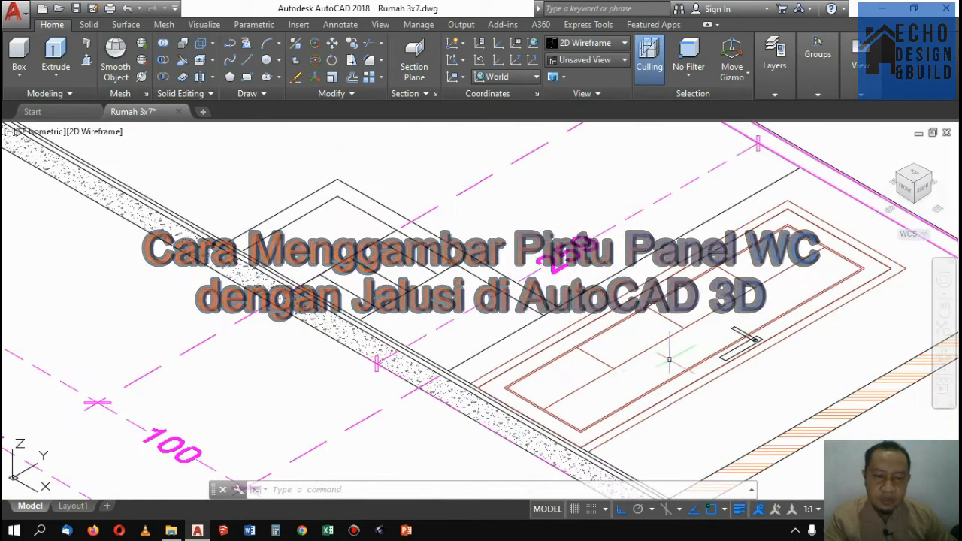
Delete the lengthwise divider line and the three short cross lines inside the door's inner panel.
left_click_drag(579, 368, 588, 378)
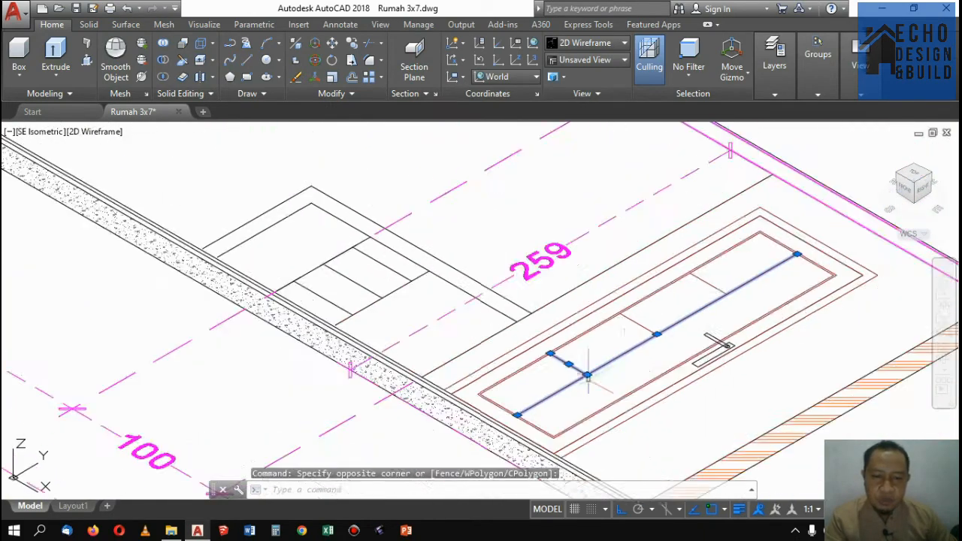
scroll(651, 337, "up", 4)
left_click(662, 331)
scroll(641, 352, "down", 4)
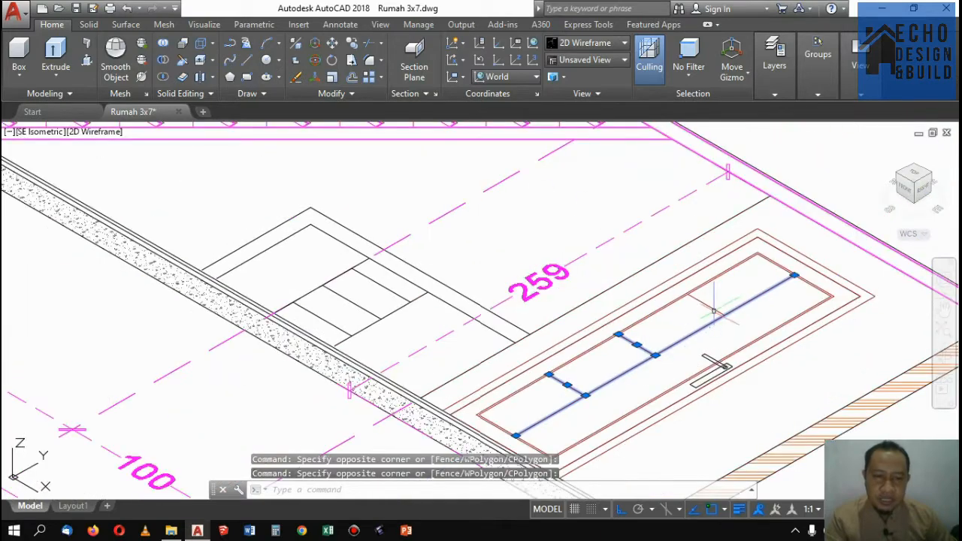
scroll(716, 309, "up", 4)
left_click(757, 338)
left_click(726, 295)
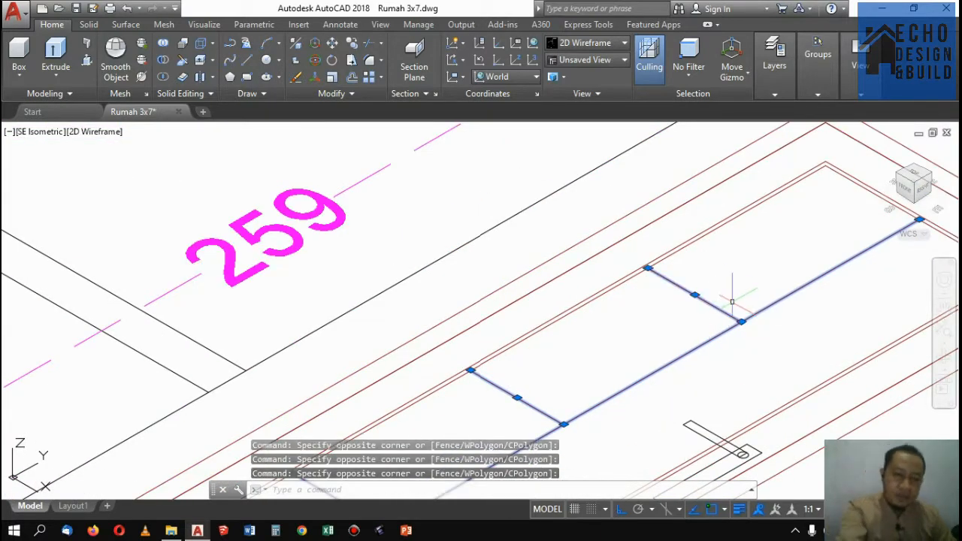
key("Delete")
scroll(752, 271, "down", 5)
scroll(644, 340, "up", 3)
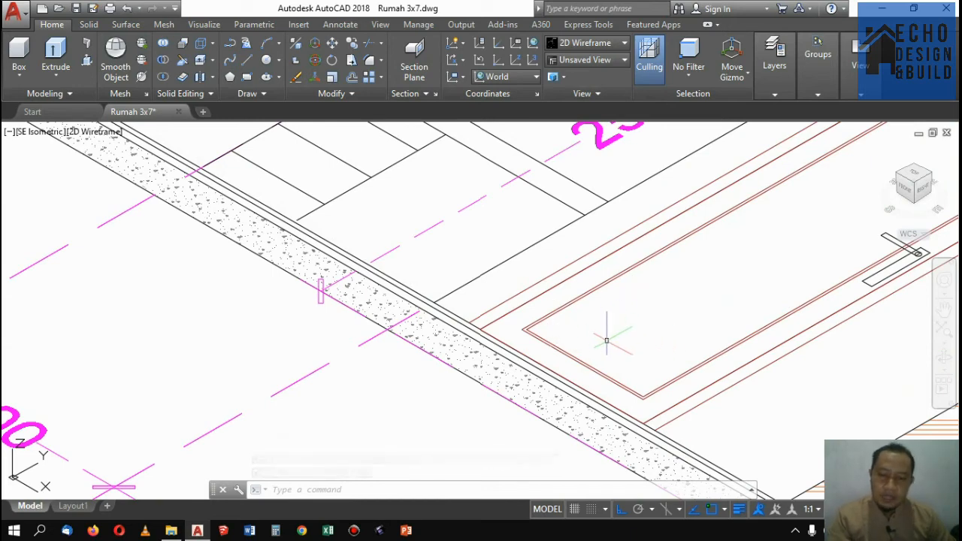
type("c")
key("Return")
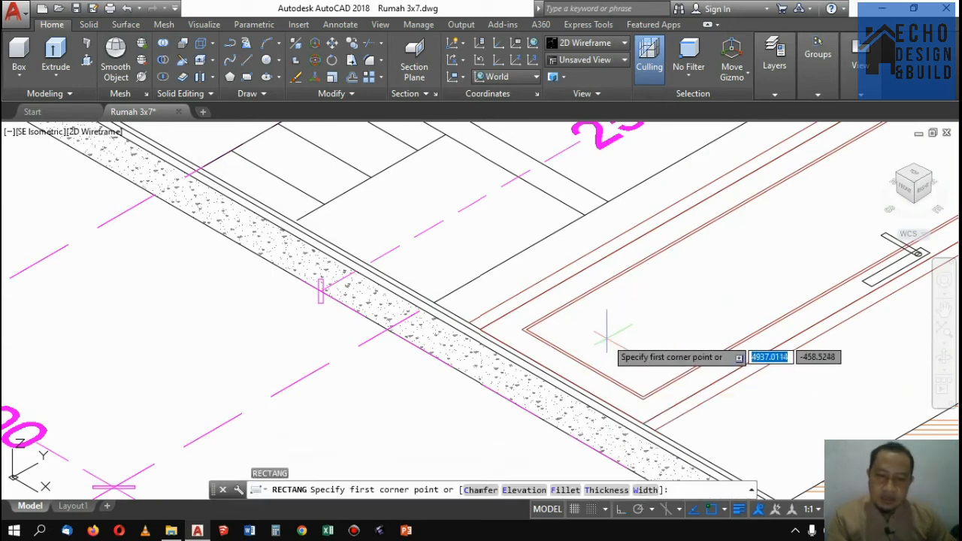
scroll(605, 350, "down", 4)
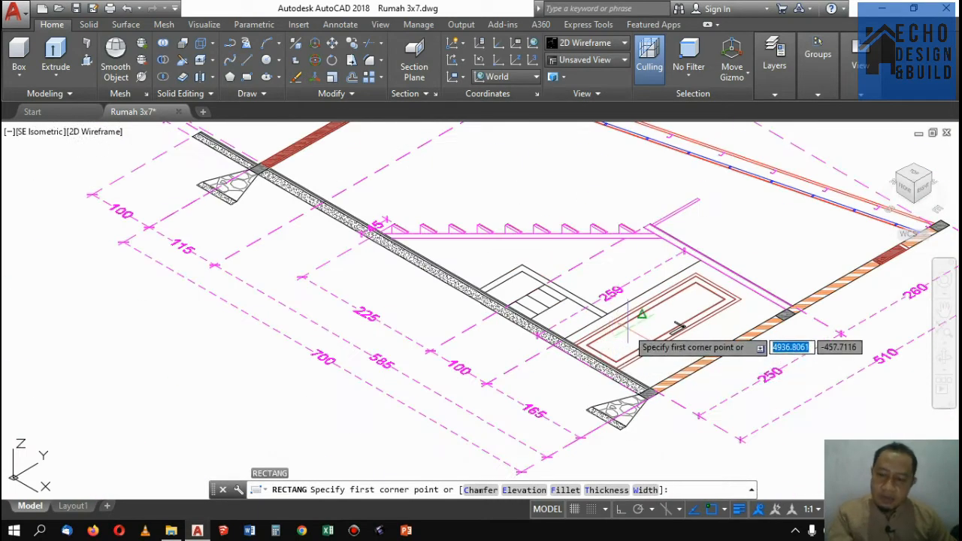
key("Escape")
Switch the view from SE Isometric to Top, showing the door in the section drawing.
left_click(656, 365)
scroll(670, 328, "down", 5)
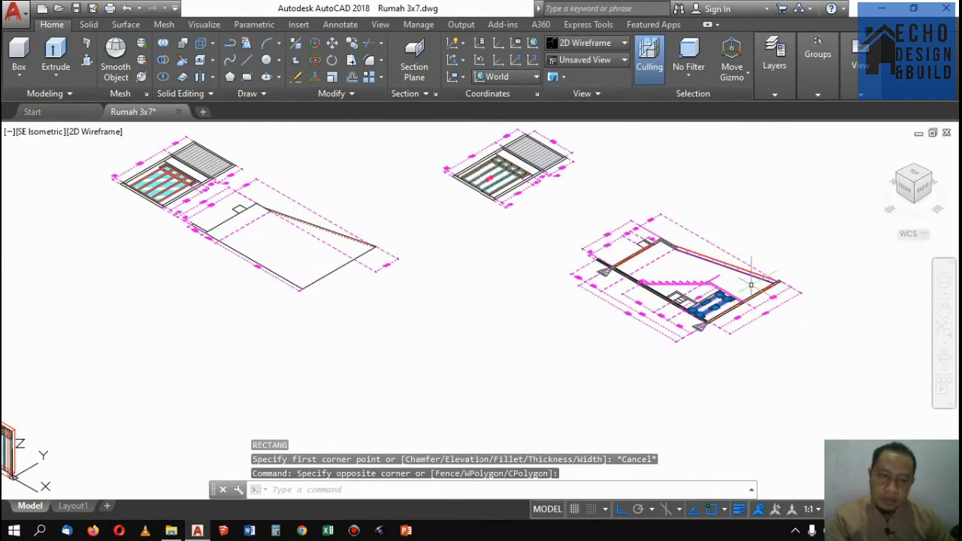
scroll(776, 276, "down", 3)
scroll(776, 276, "down", 2)
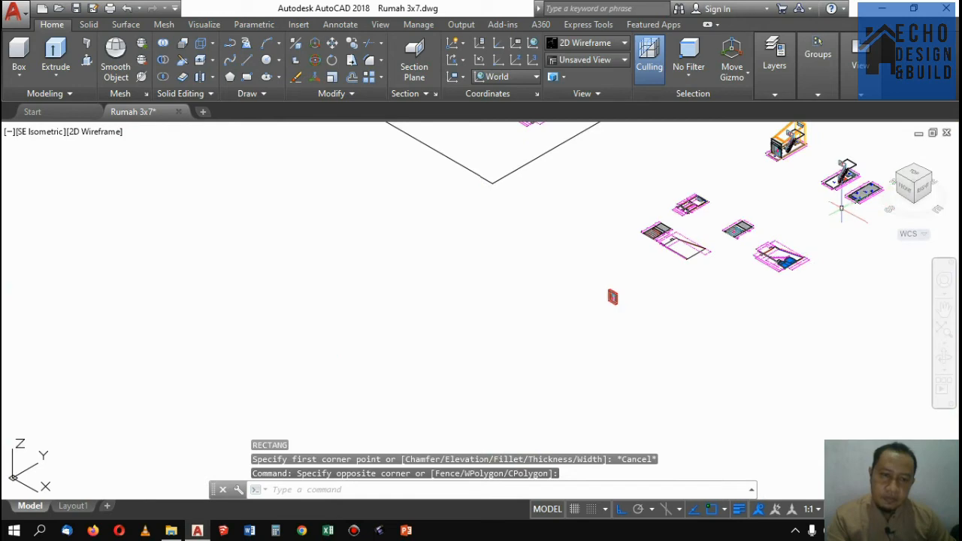
left_click(915, 176)
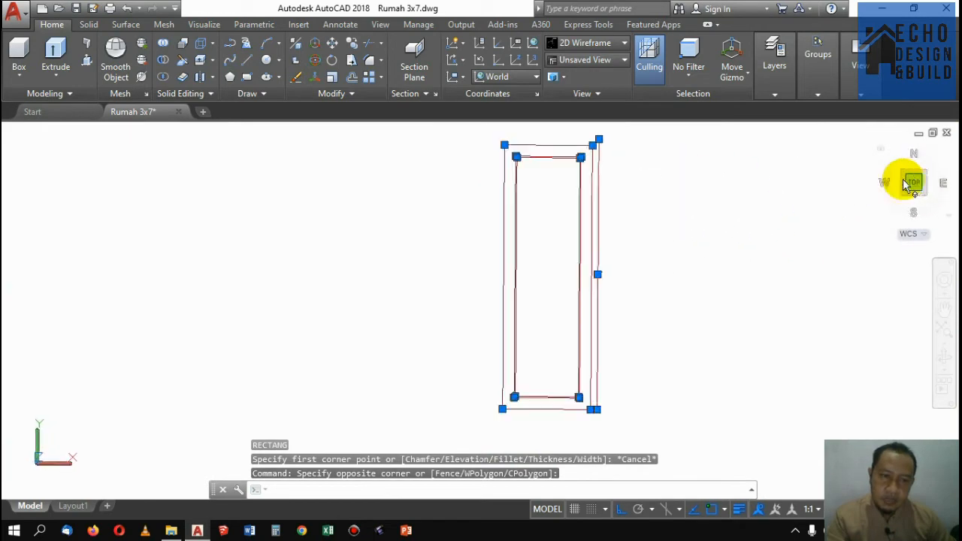
scroll(677, 226, "down", 4)
scroll(632, 289, "up", 3)
key("Escape")
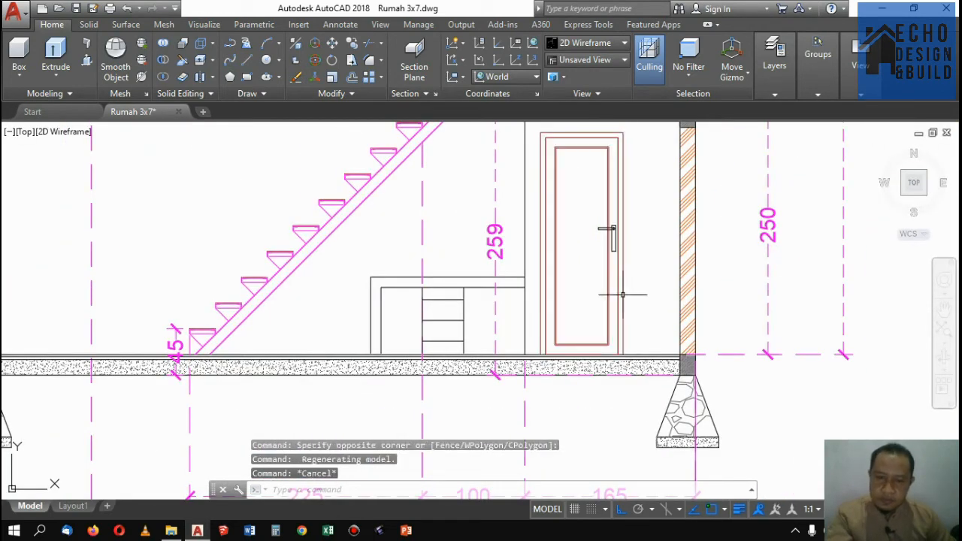
Draw a rectangle 0.2 wide and 0.3 high inside the lower part of the door panel.
scroll(580, 328, "up", 4)
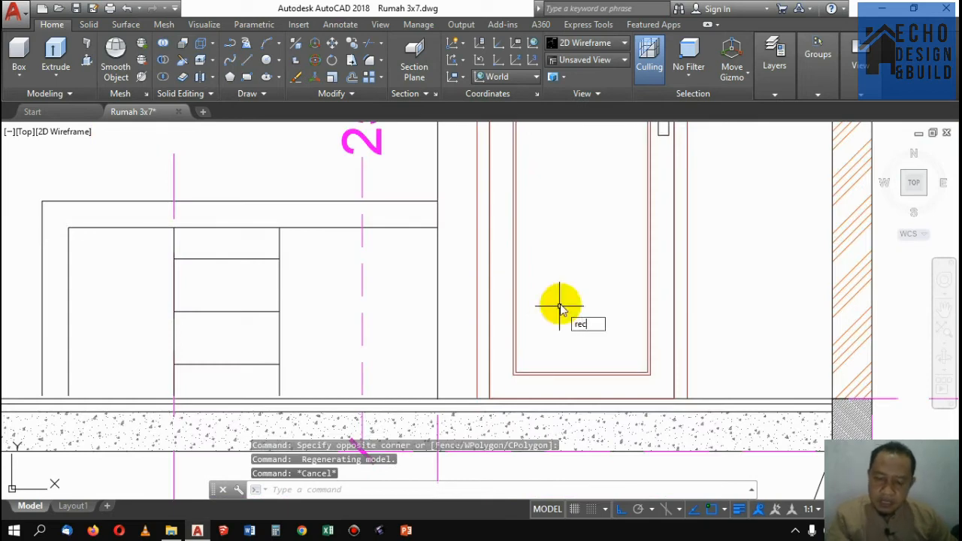
key("Return")
left_click(561, 339)
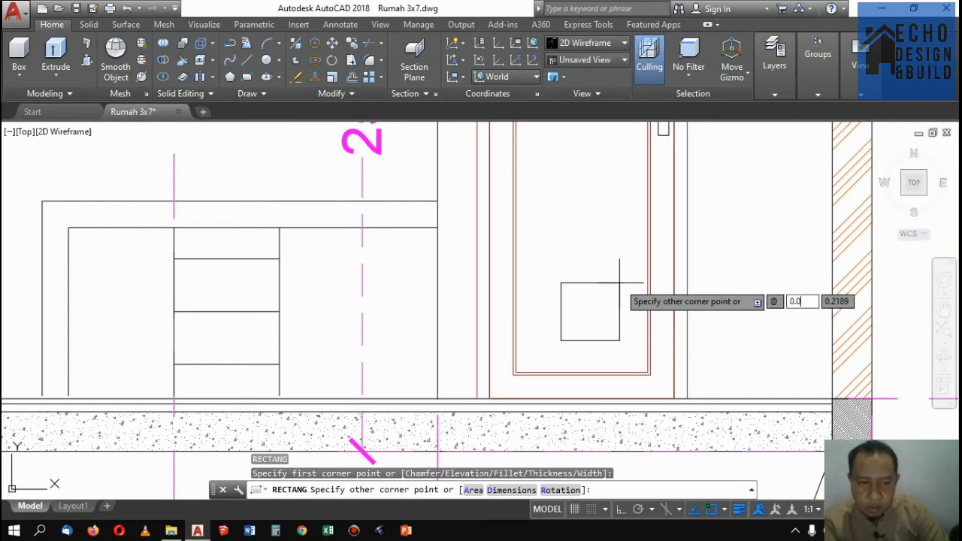
key("Tab")
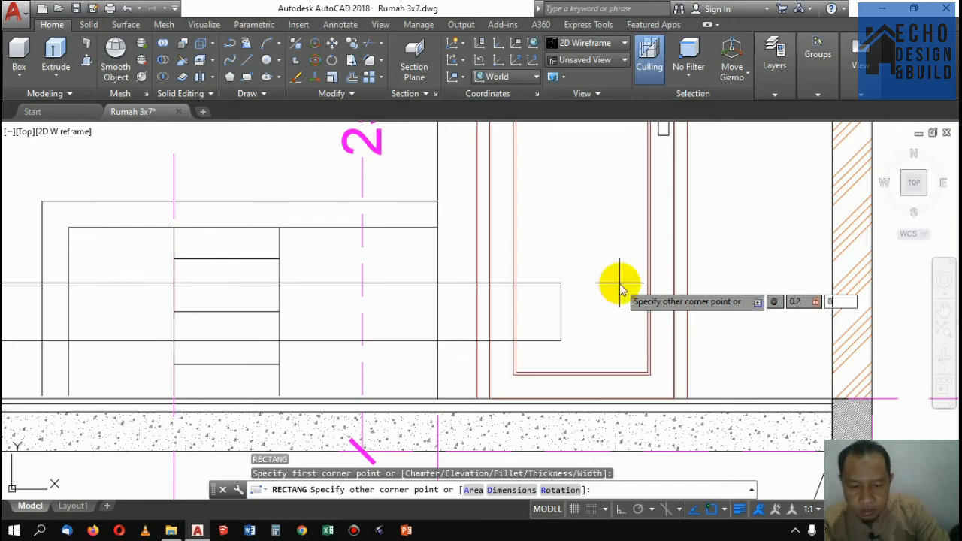
key("Return")
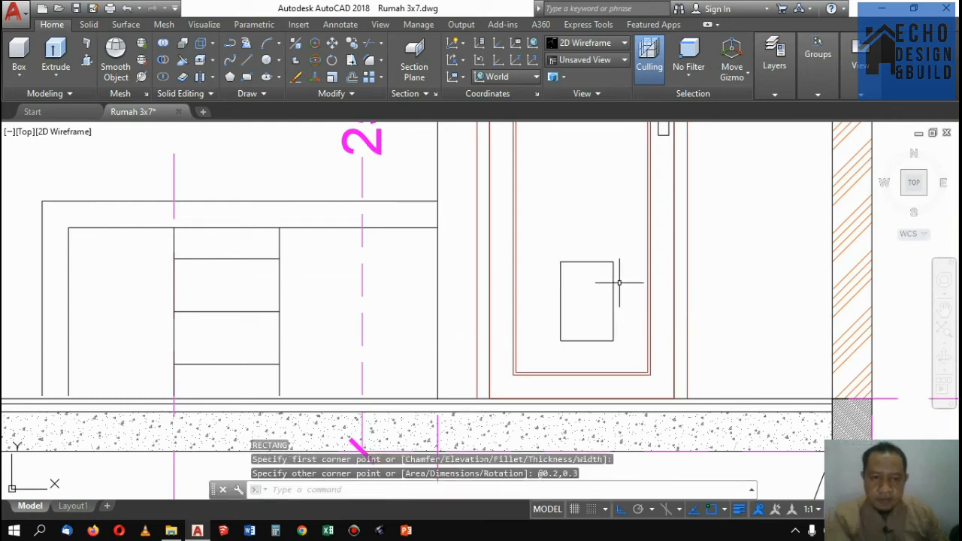
Erase the upright 0.2 by 0.3 rectangle from the door panel.
left_click(589, 272)
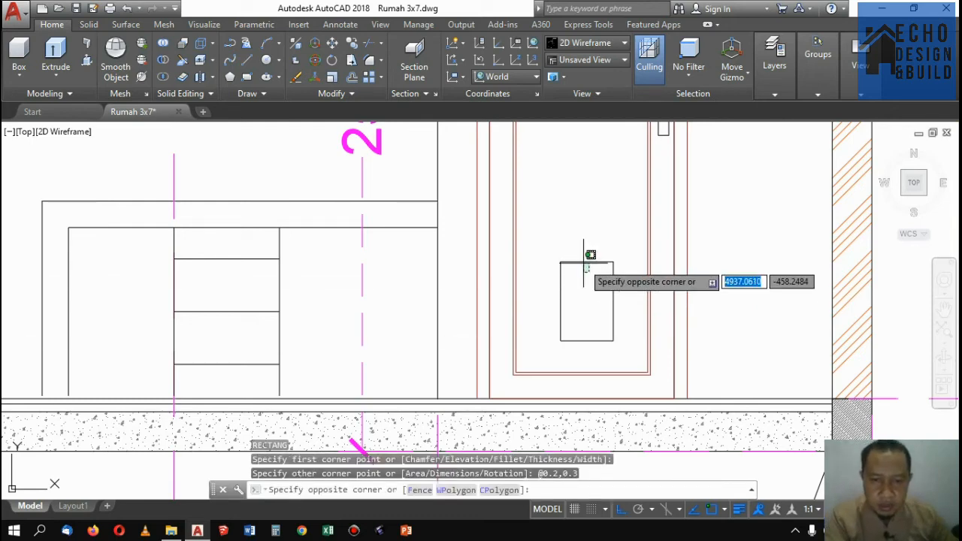
left_click(579, 258)
key("Delete")
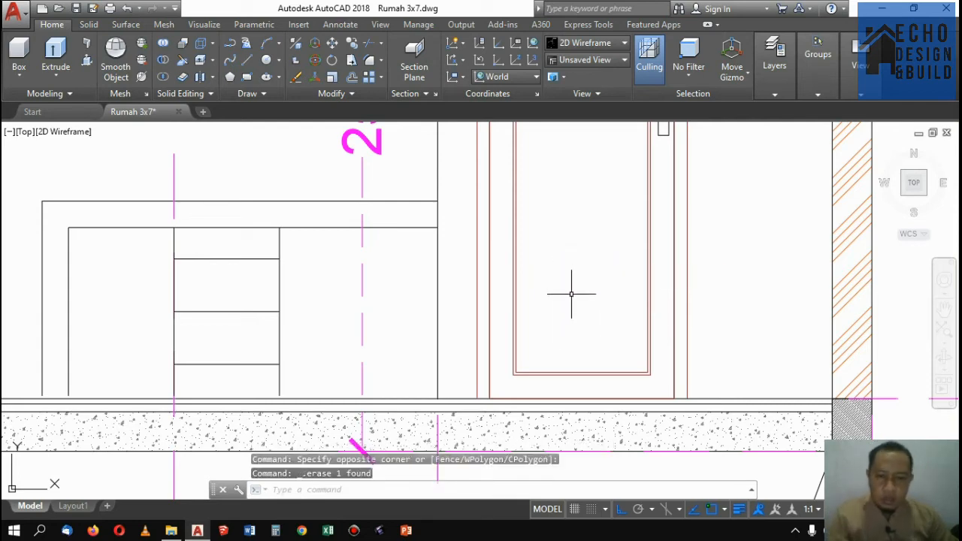
Draw a rectangle 0.3 wide and 0.2 high inside the lower part of the door panel.
type("re")
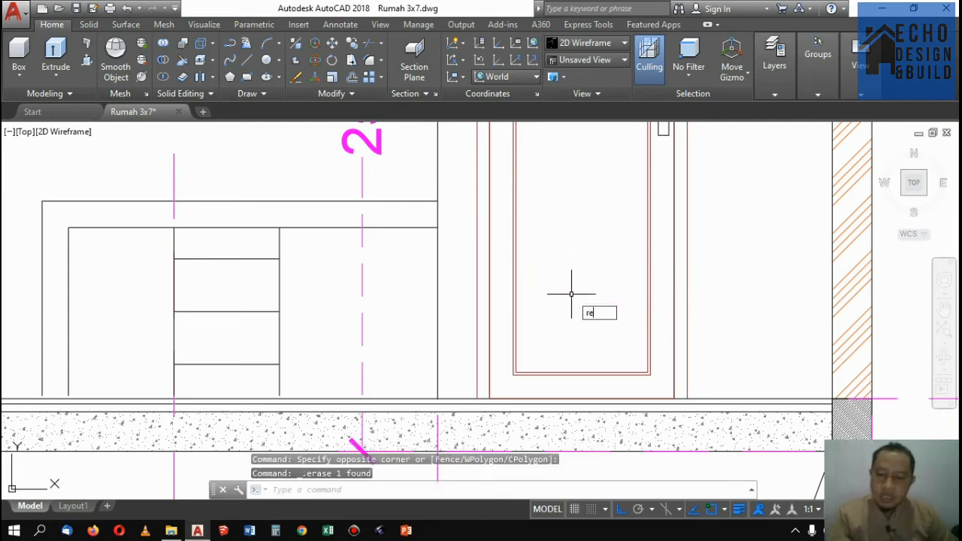
type("c")
key("Return")
left_click(554, 346)
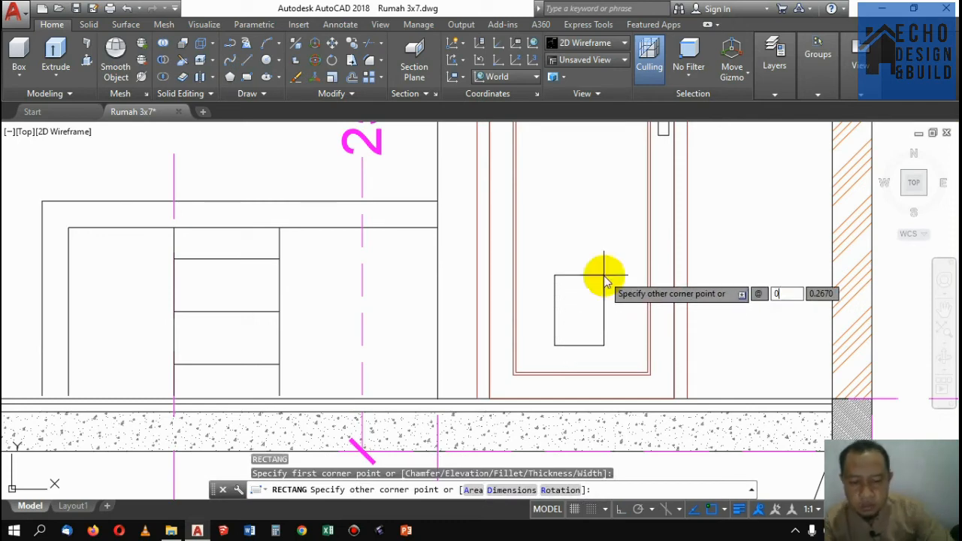
key("Tab")
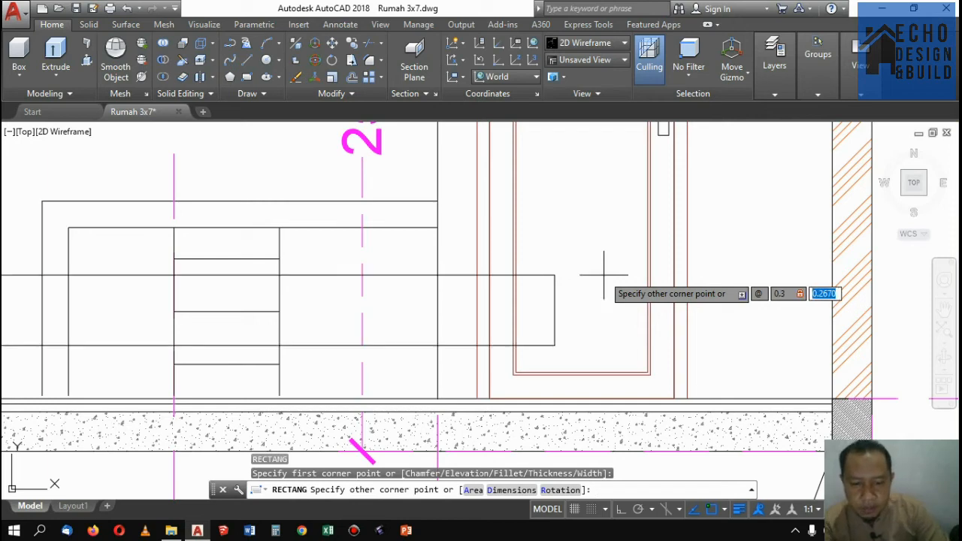
type("0.2")
key("Return")
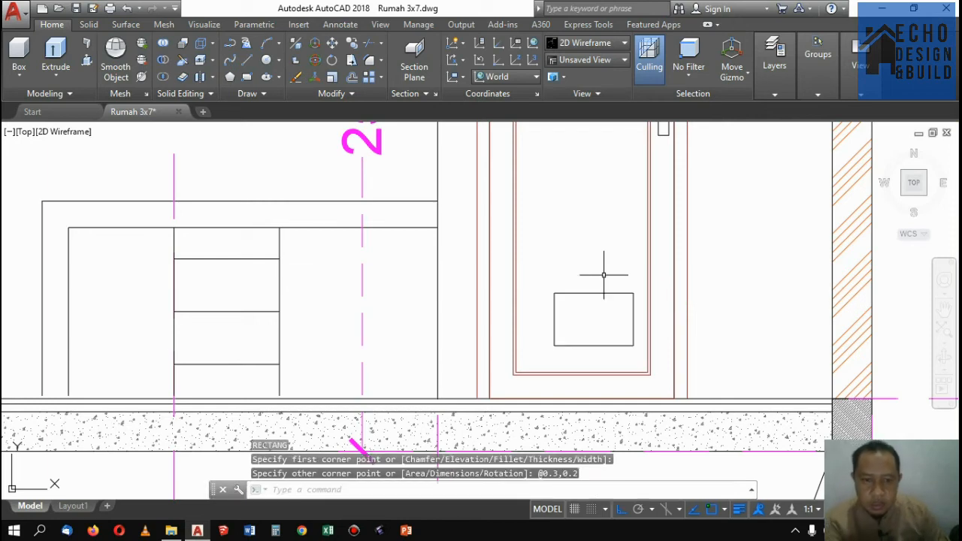
Move the rectangle by its bottom midpoint onto the midpoint of the inner panel's bottom edge.
scroll(554, 336, "up", 2)
left_click(631, 374)
left_click(614, 332)
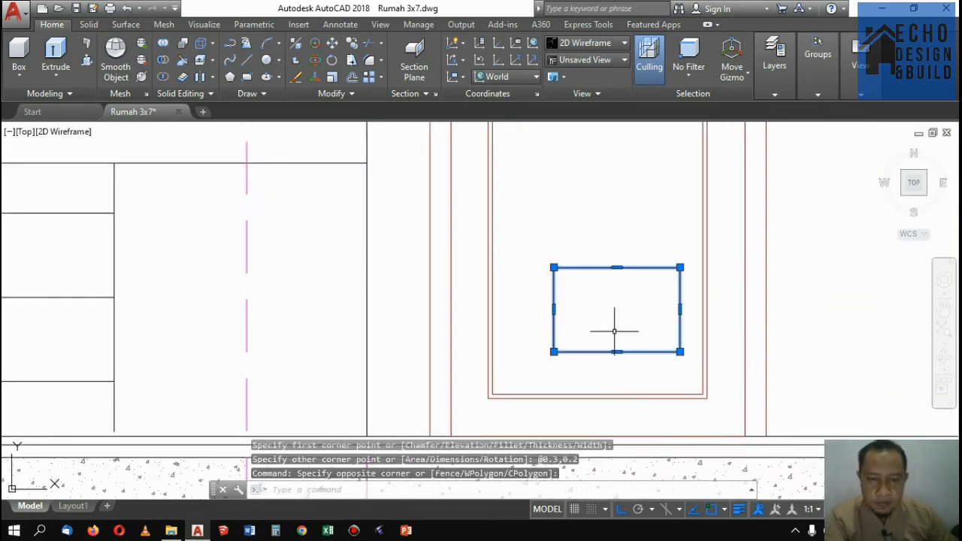
key("Return")
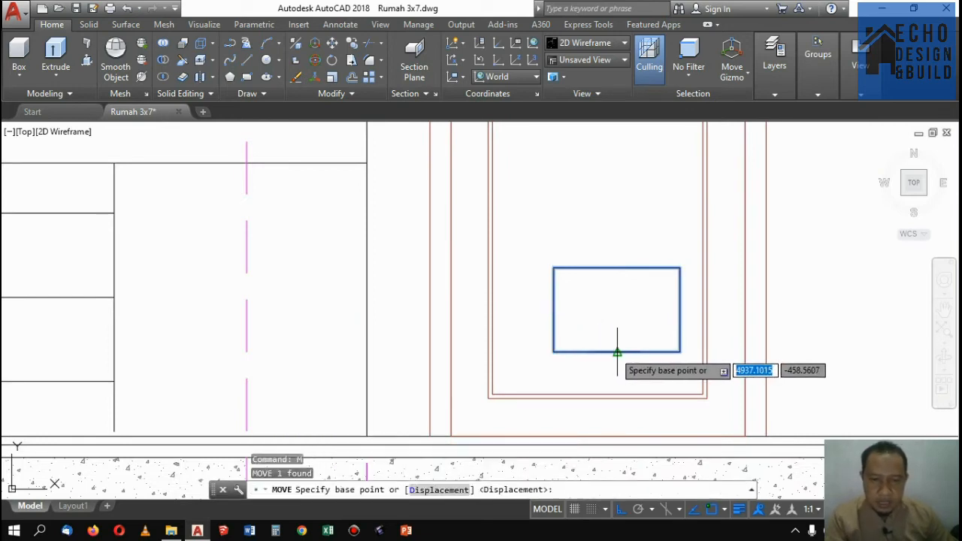
left_click(617, 352)
left_click(593, 391)
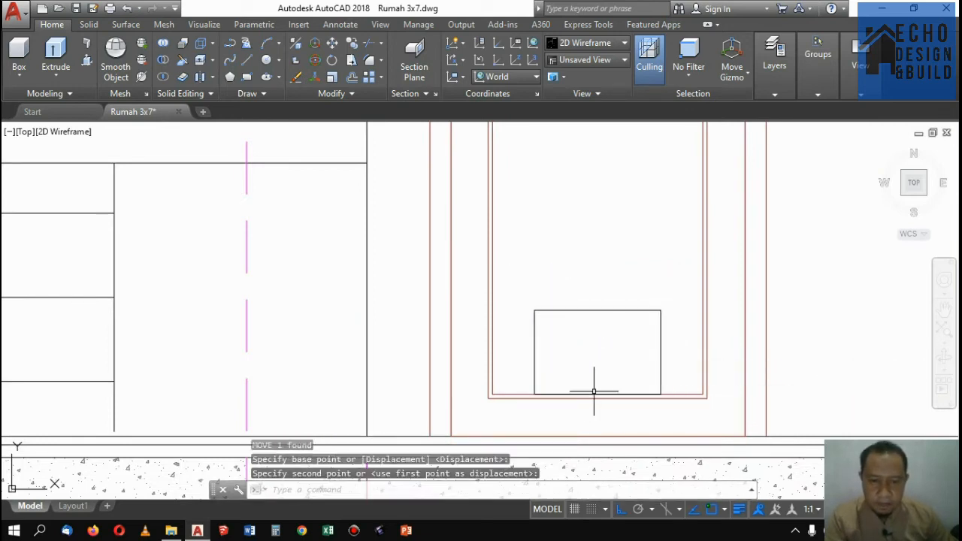
Move the rectangle straight up by 0.05 from the panel's bottom edge.
left_click(623, 318)
left_click(613, 268)
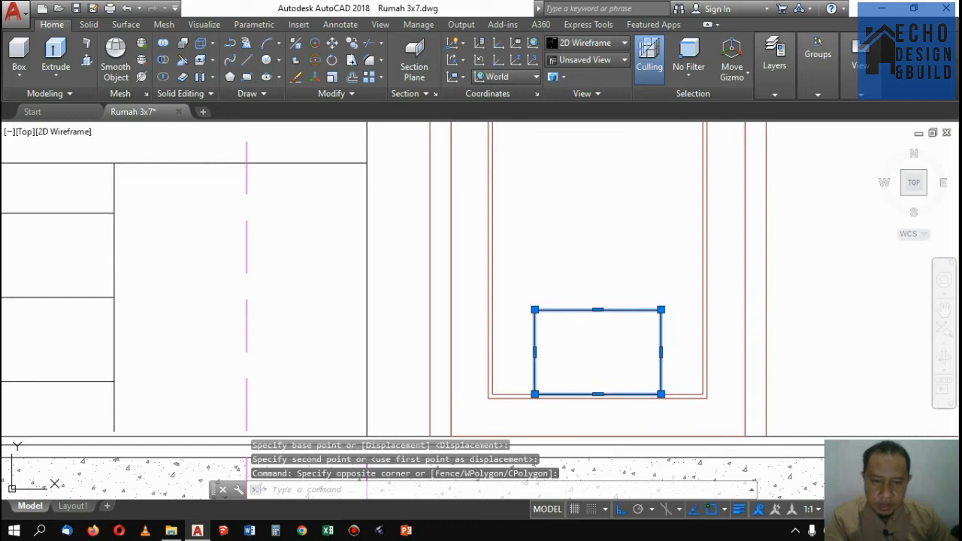
type("m")
key("Return")
left_click(591, 272)
type("0")
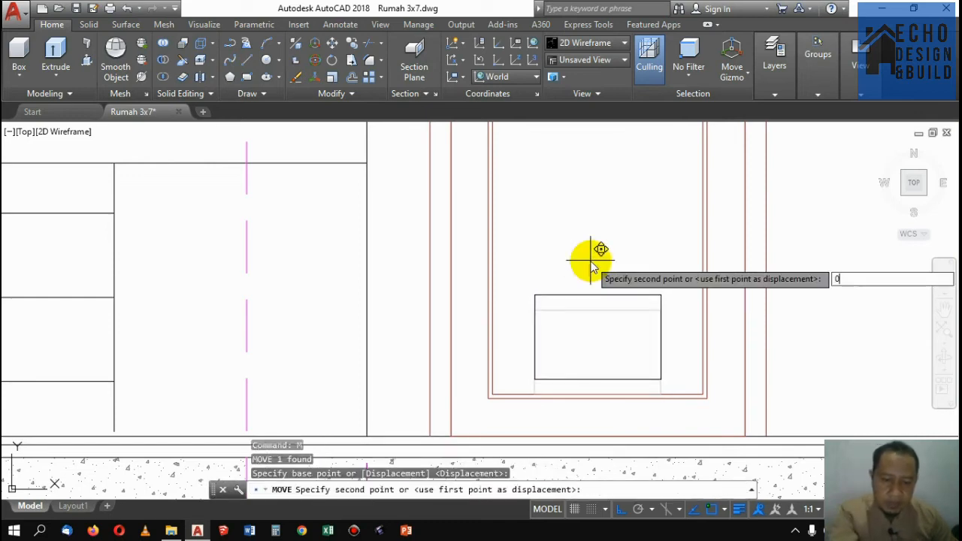
type(".05")
key("Return")
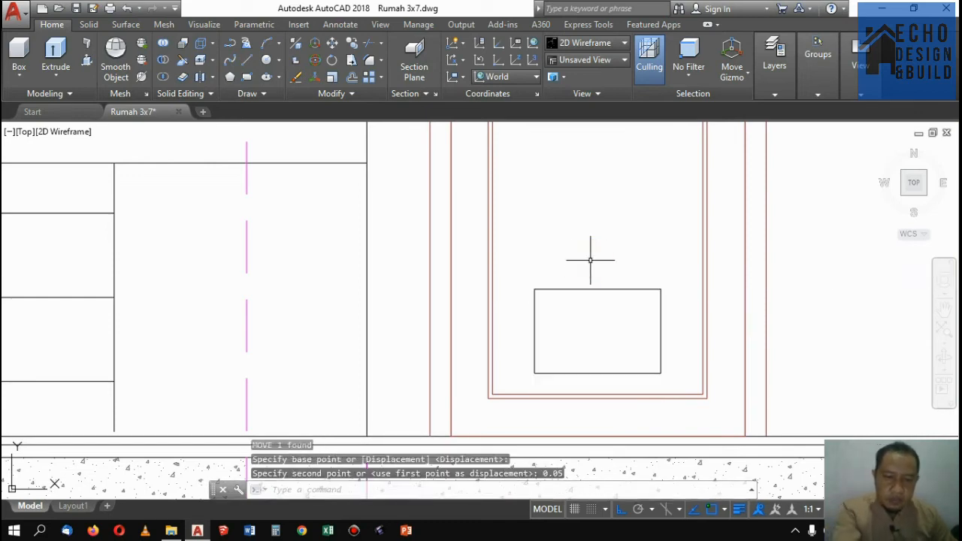
Offset the rectangle outward by 0.02 to form the louvre frame.
key("Return")
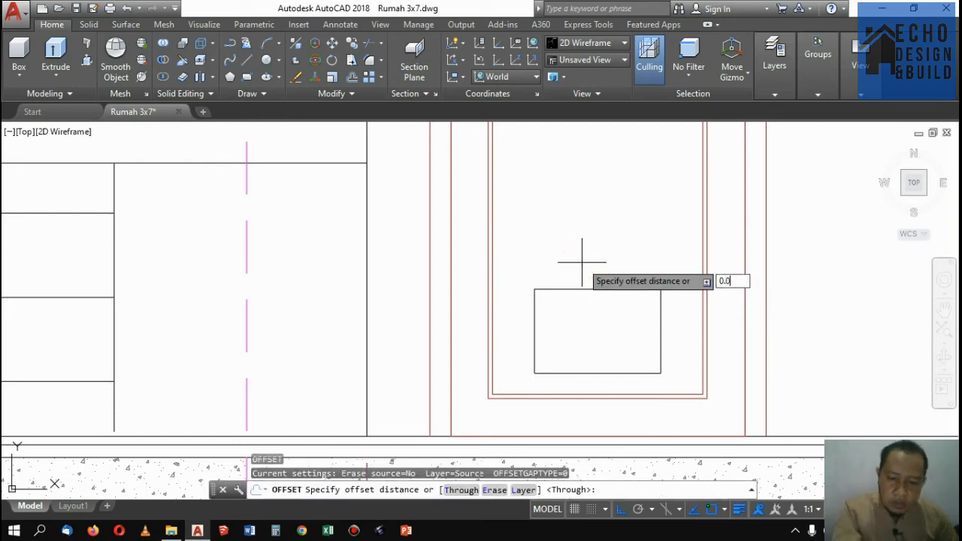
key("Return")
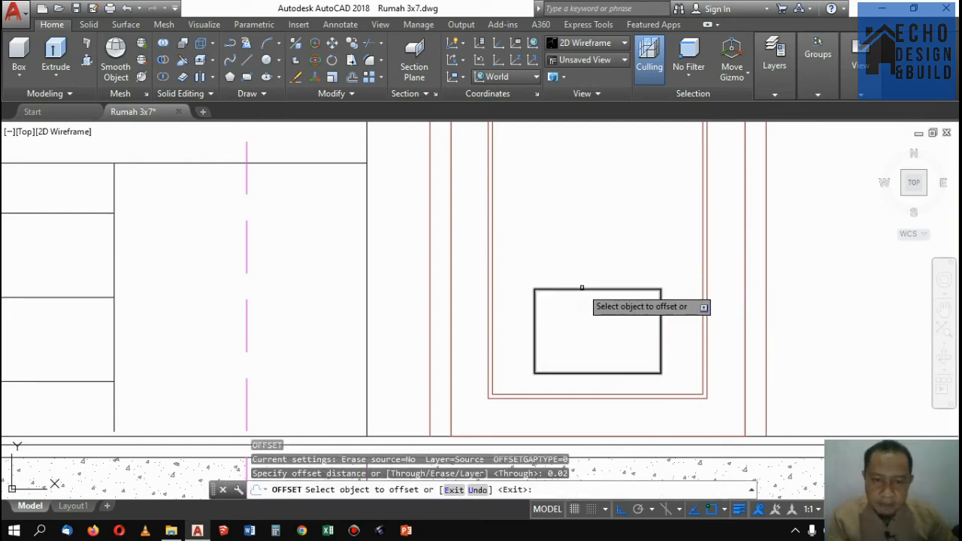
left_click(582, 288)
left_click(589, 242)
key("Return")
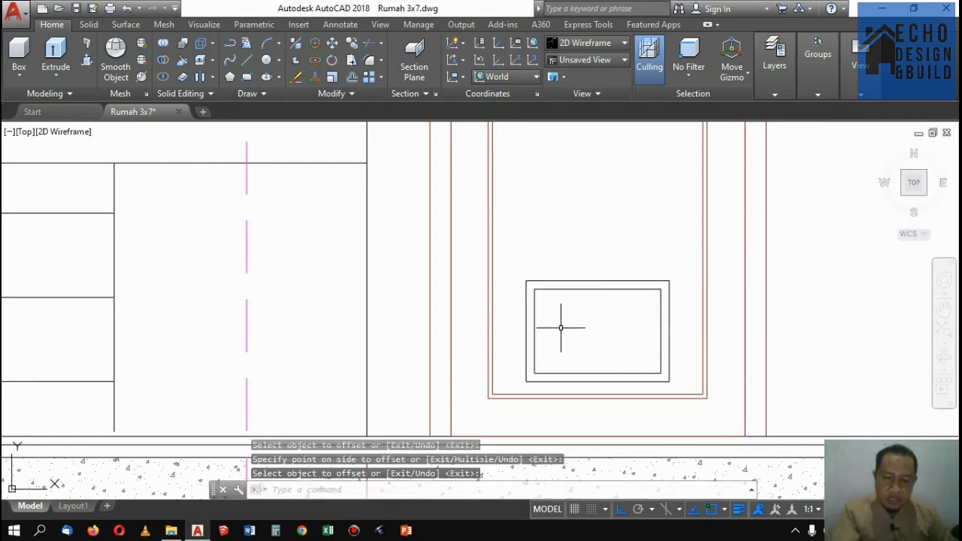
Draw a horizontal line across the inner rectangle between the midpoints of its two vertical sides.
key("l")
key("Return")
left_click(534, 331)
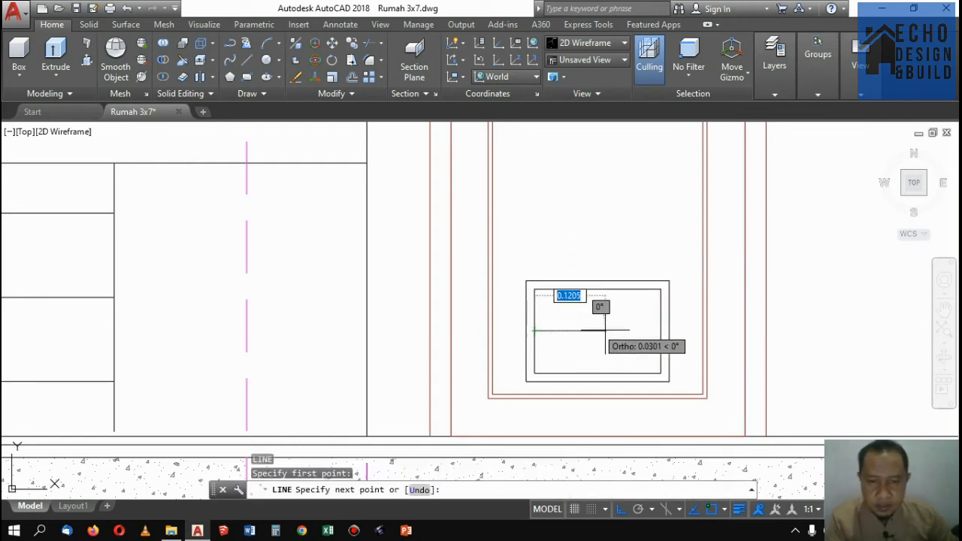
left_click(661, 331)
key("Return")
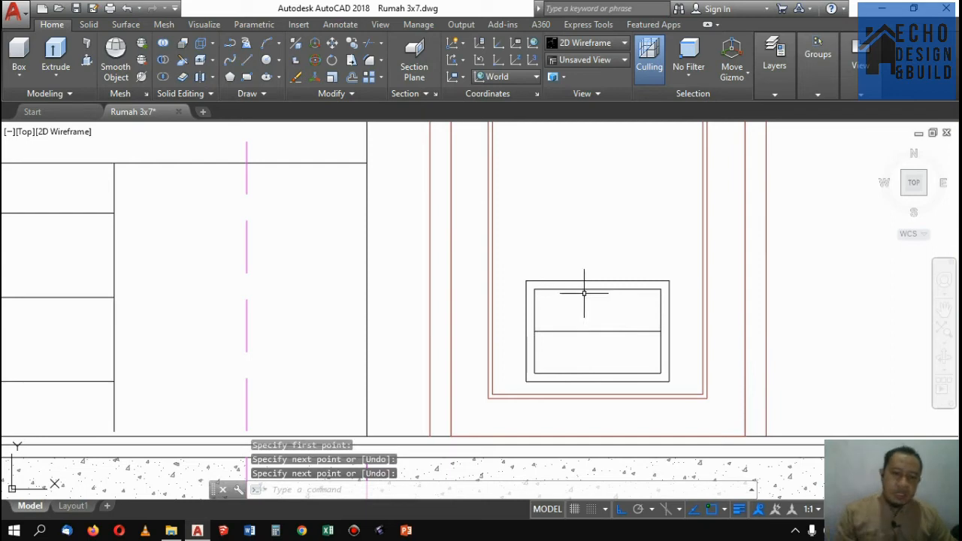
Offset the louvre's middle line upward repeatedly at 0.02 spacing to fill the upper half of the inner rectangle with slats.
type("o")
key("Return")
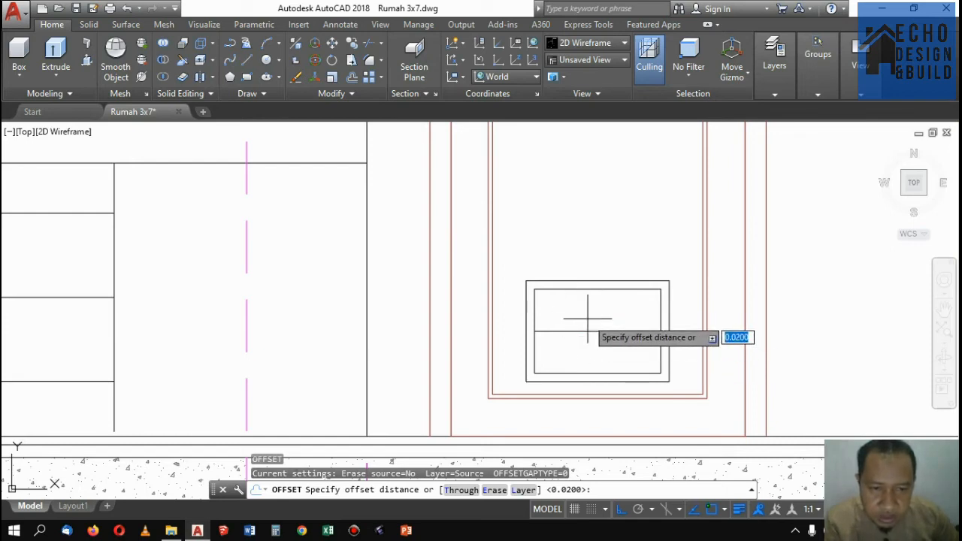
scroll(591, 324, "down", 1)
scroll(597, 335, "up", 1)
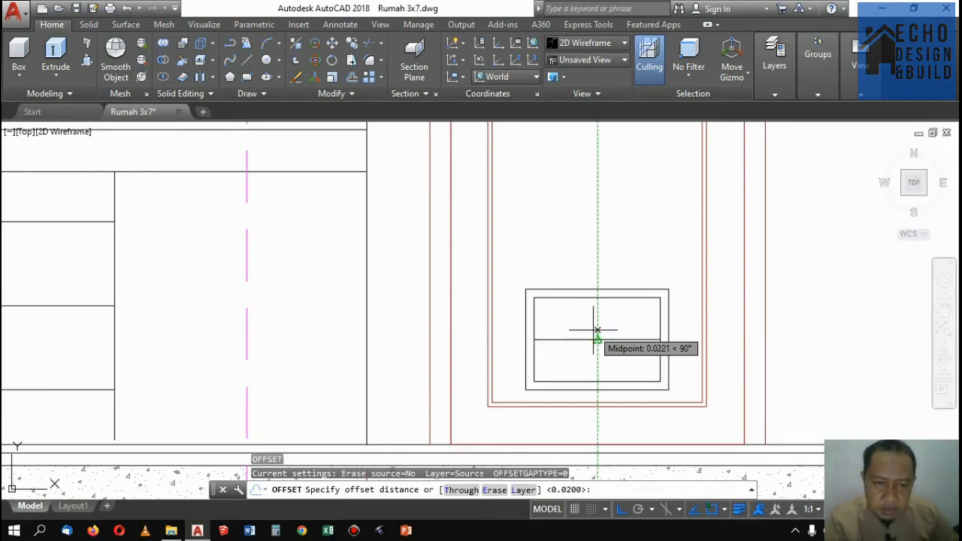
type("0.02")
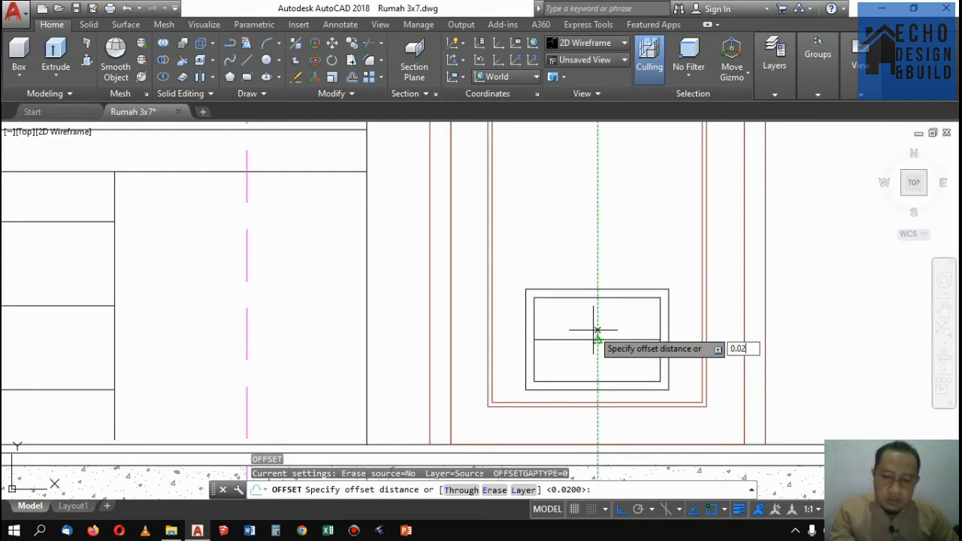
key("Return")
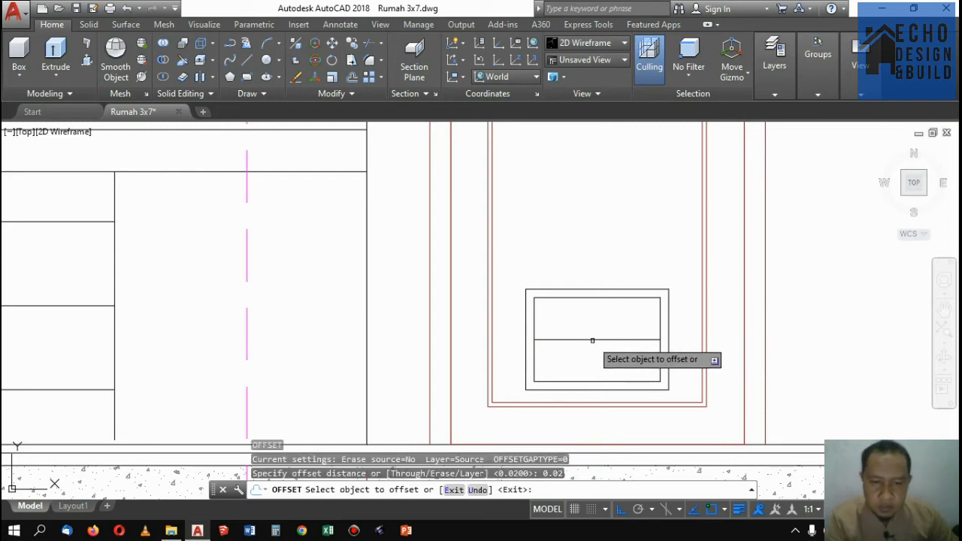
left_click(592, 341)
left_click(584, 319)
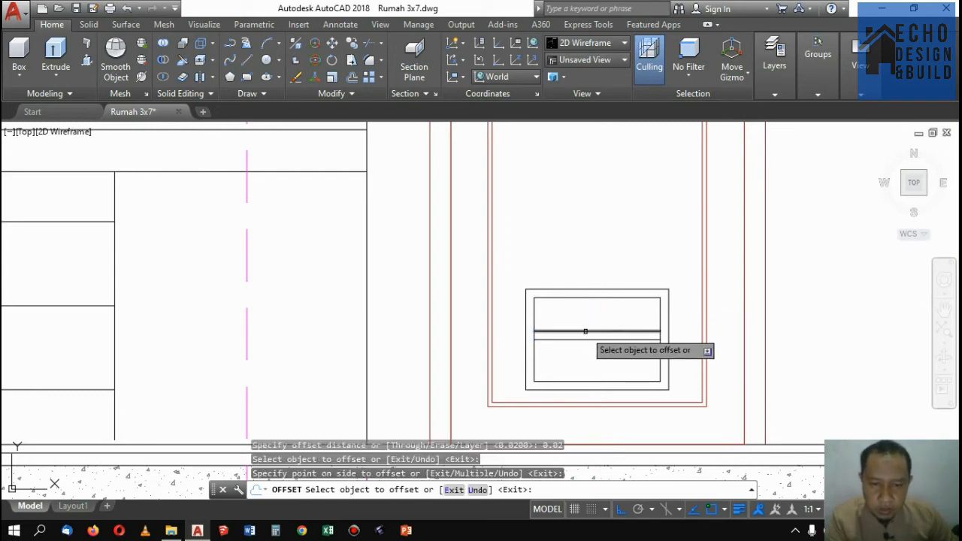
left_click(585, 331)
left_click(587, 315)
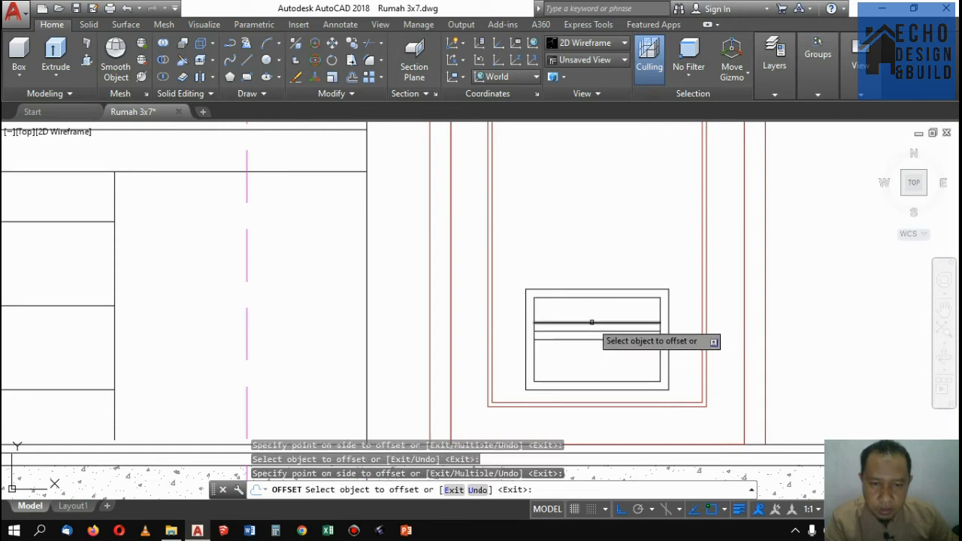
left_click(591, 323)
left_click(592, 308)
left_click(593, 316)
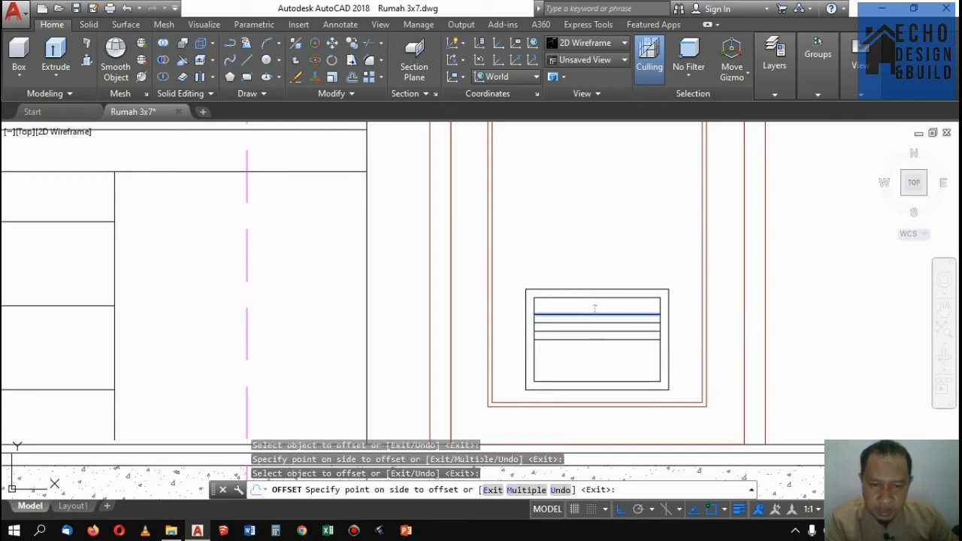
left_click(596, 308)
Continue the 0.02 offsets downward from the middle line to fill the lower half of the louvre with slats.
left_click(600, 340)
left_click(603, 352)
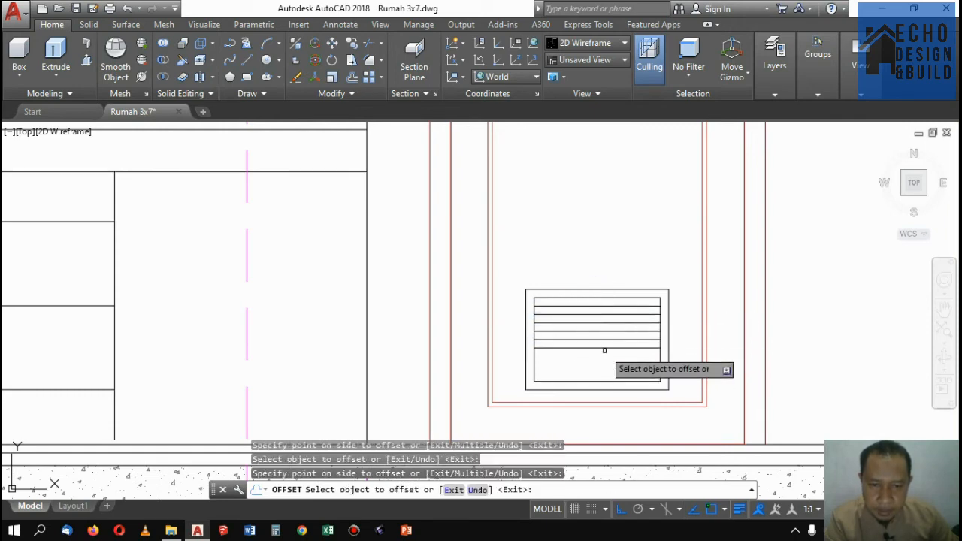
left_click(604, 349)
left_click(609, 360)
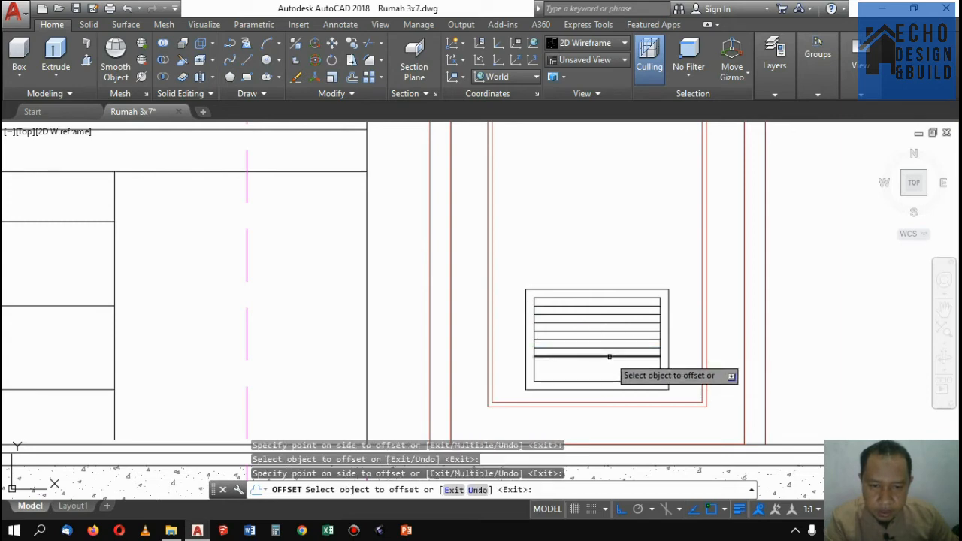
left_click(610, 356)
left_click(612, 368)
left_click(612, 364)
left_click(627, 370)
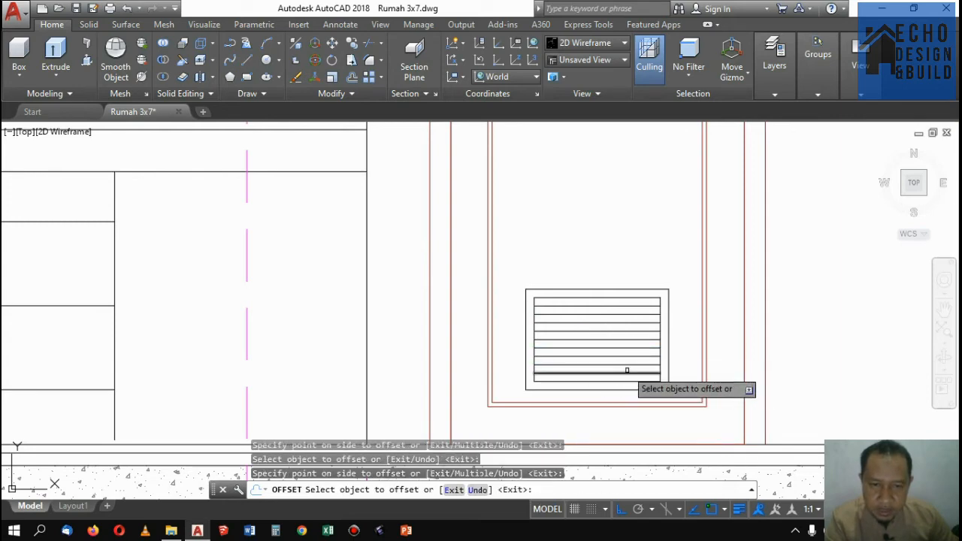
key("Return")
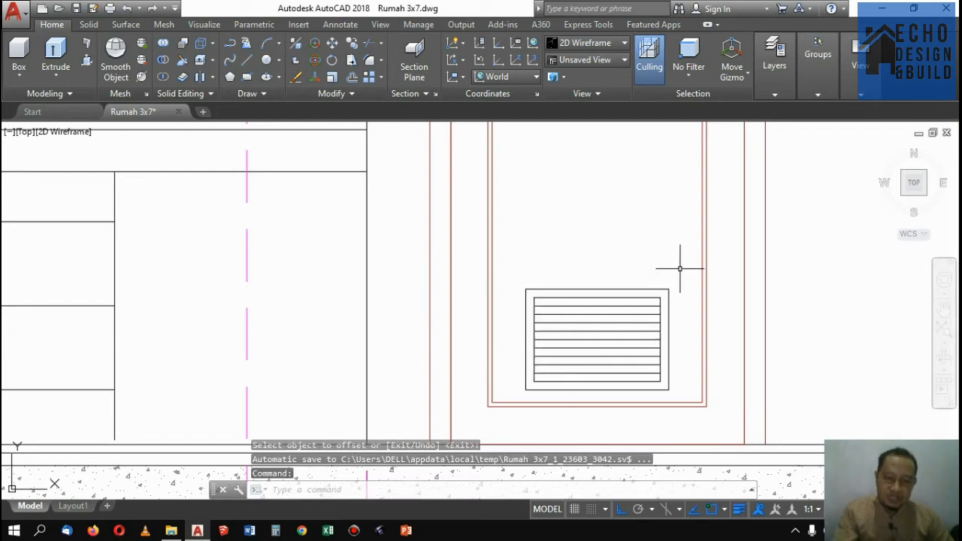
Match the properties of the louvre frame and all its slats to the door's red inner panel outline.
type("MA")
key("Return")
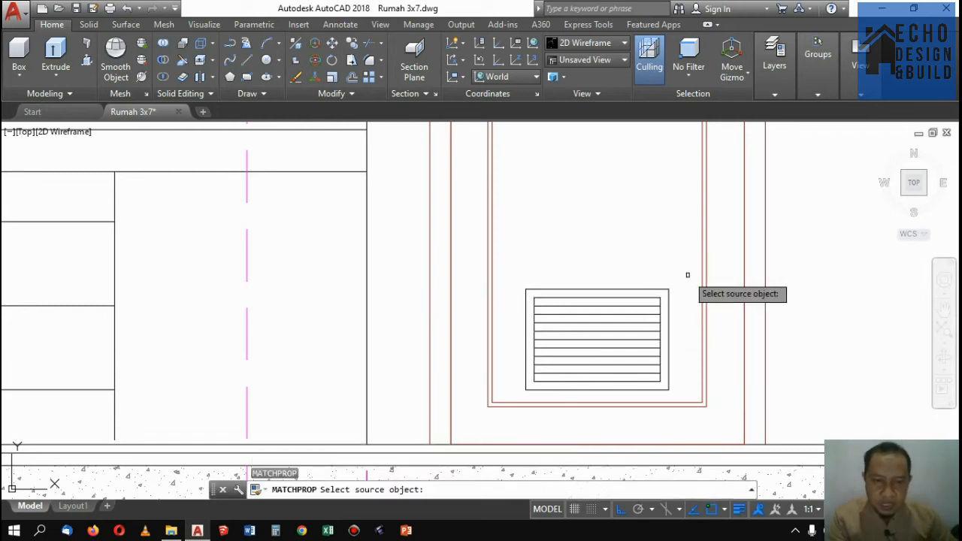
left_click(710, 257)
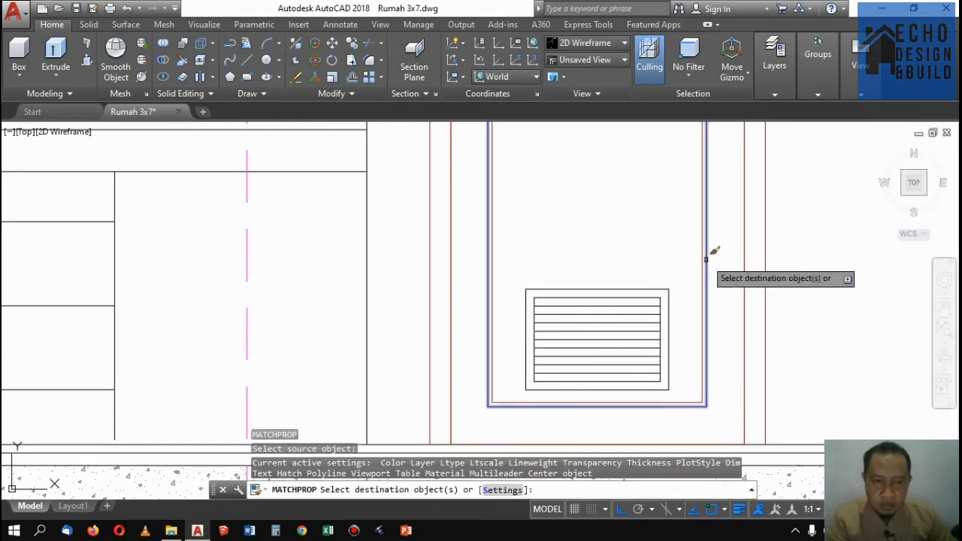
left_click(682, 395)
left_click(669, 367)
Examine the louvre within the whole door and the surrounding section drawing.
scroll(651, 266, "down", 6)
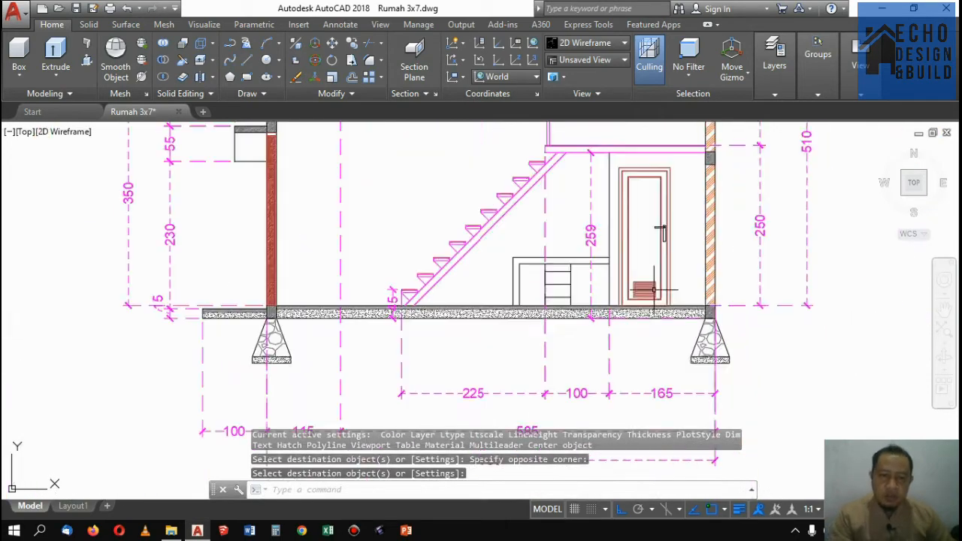
scroll(673, 265, "up", 3)
scroll(643, 310, "up", 2)
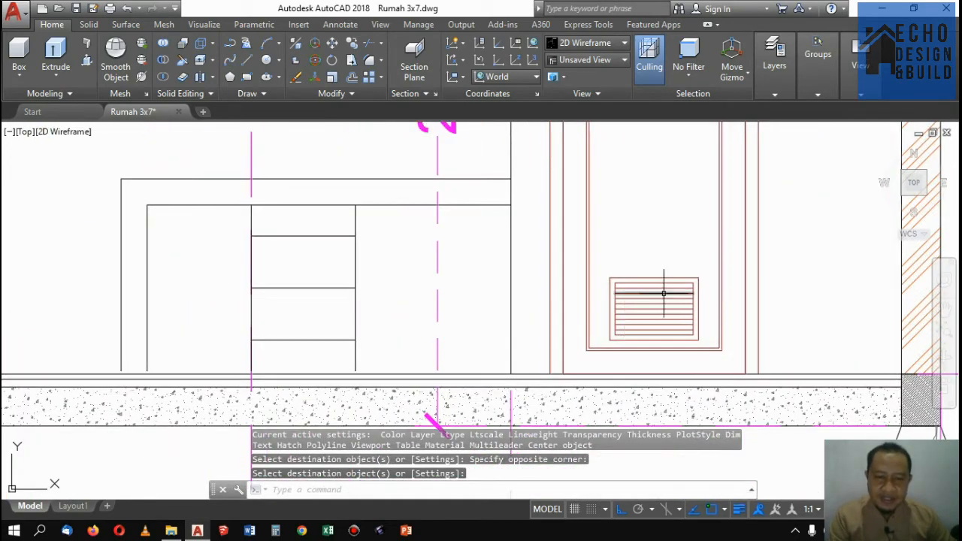
scroll(664, 293, "down", 4)
scroll(654, 297, "up", 4)
scroll(617, 305, "down", 5)
scroll(594, 312, "up", 5)
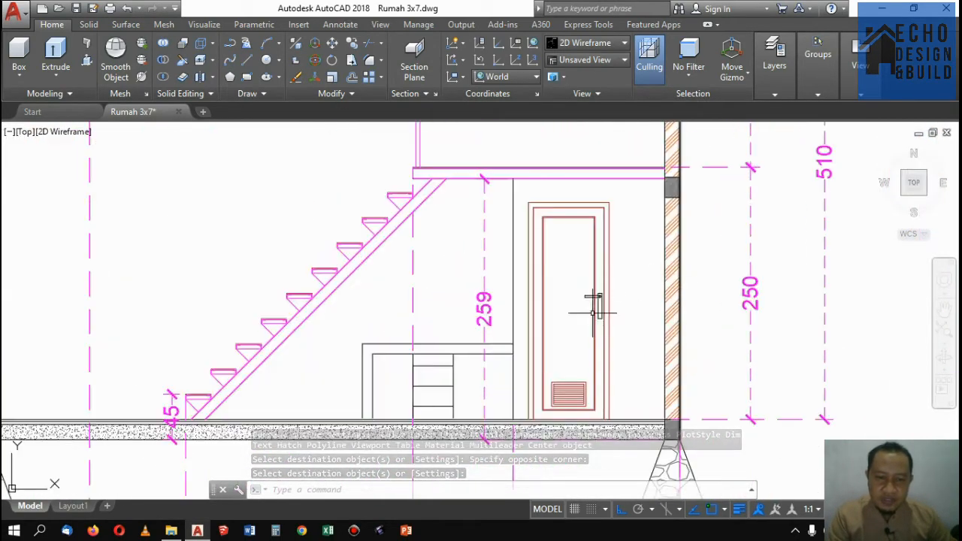
scroll(594, 304, "down", 1)
scroll(571, 338, "up", 3)
scroll(564, 353, "down", 4)
scroll(573, 297, "up", 2)
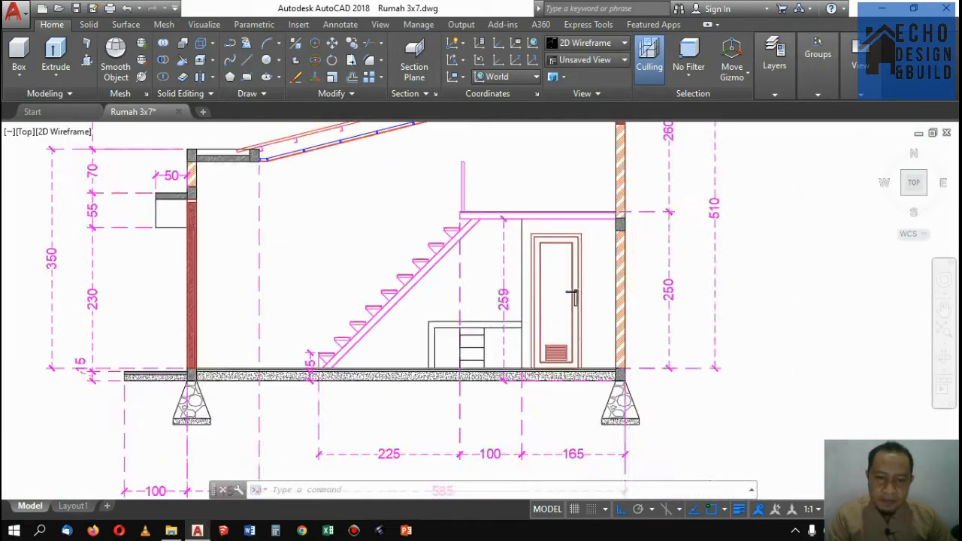
scroll(568, 304, "up", 5)
scroll(576, 275, "down", 7)
scroll(598, 301, "up", 1)
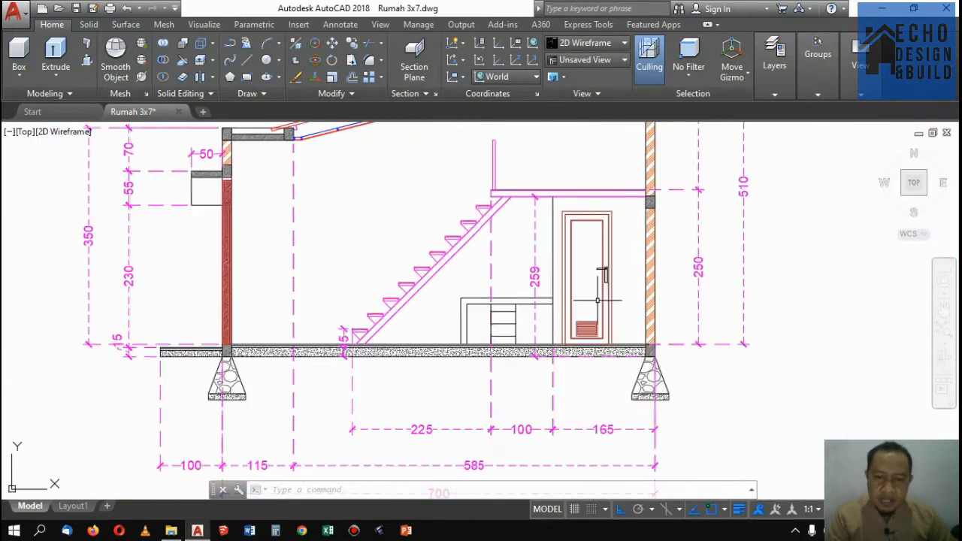
scroll(522, 297, "up", 2)
scroll(571, 297, "down", 5)
scroll(623, 295, "up", 1)
scroll(624, 293, "down", 1)
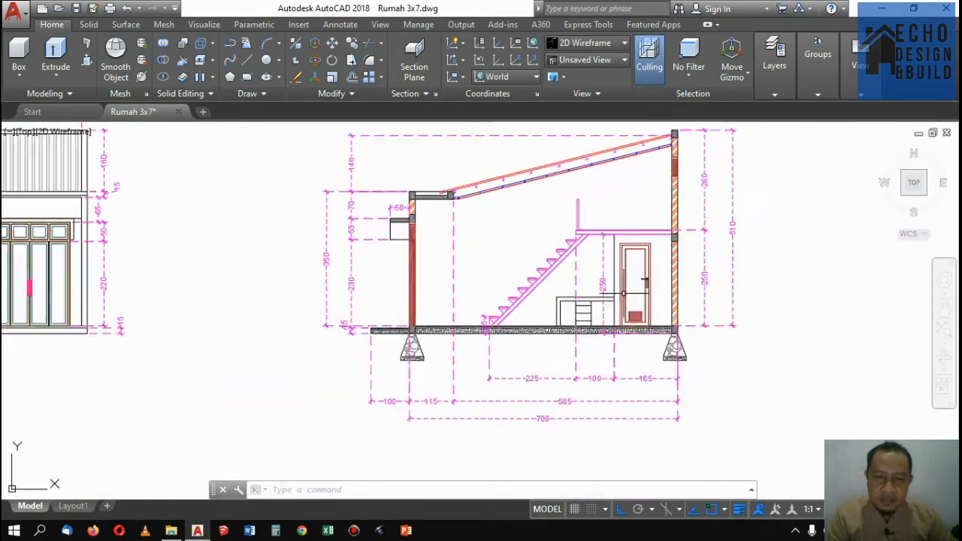
scroll(627, 293, "up", 3)
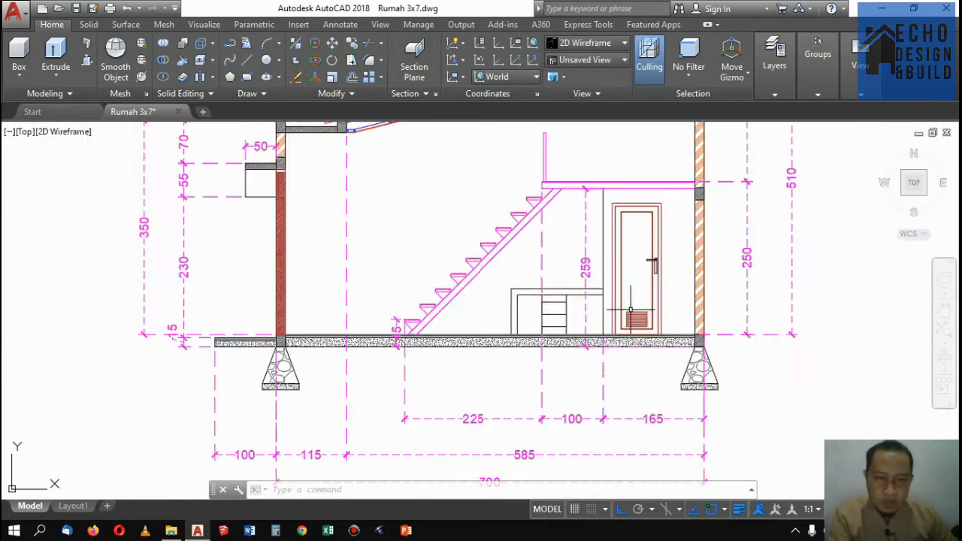
scroll(634, 329, "down", 2)
scroll(634, 329, "down", 3)
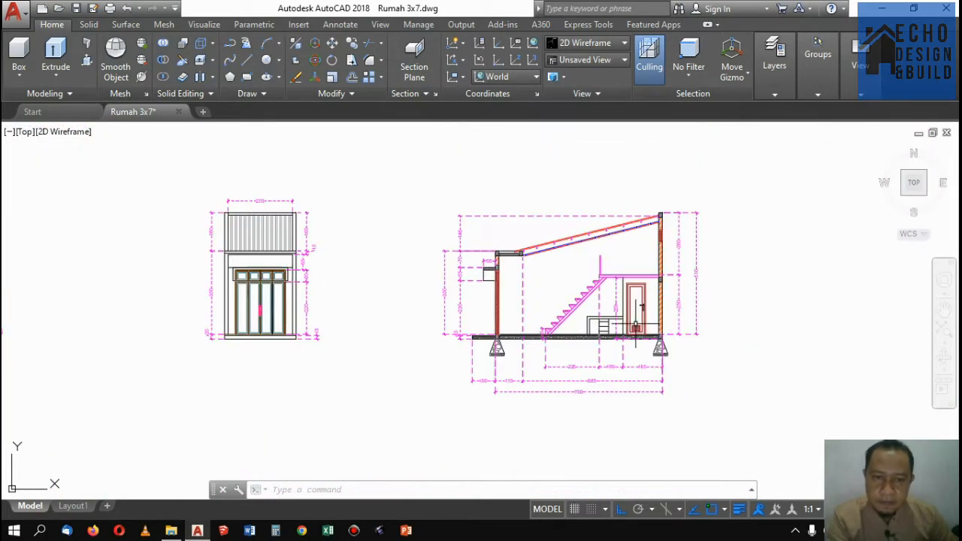
scroll(632, 323, "up", 3)
scroll(631, 316, "down", 6)
scroll(630, 304, "up", 6)
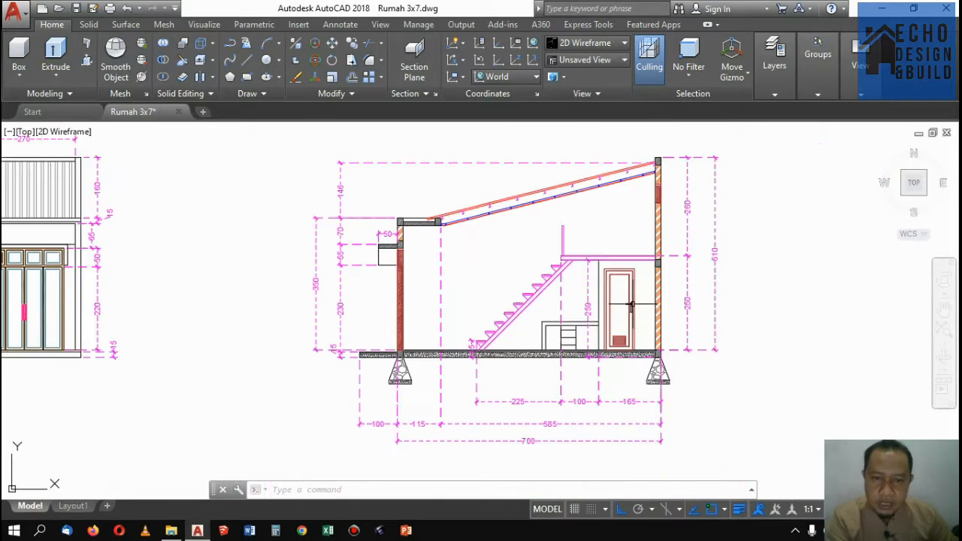
scroll(639, 287, "down", 3)
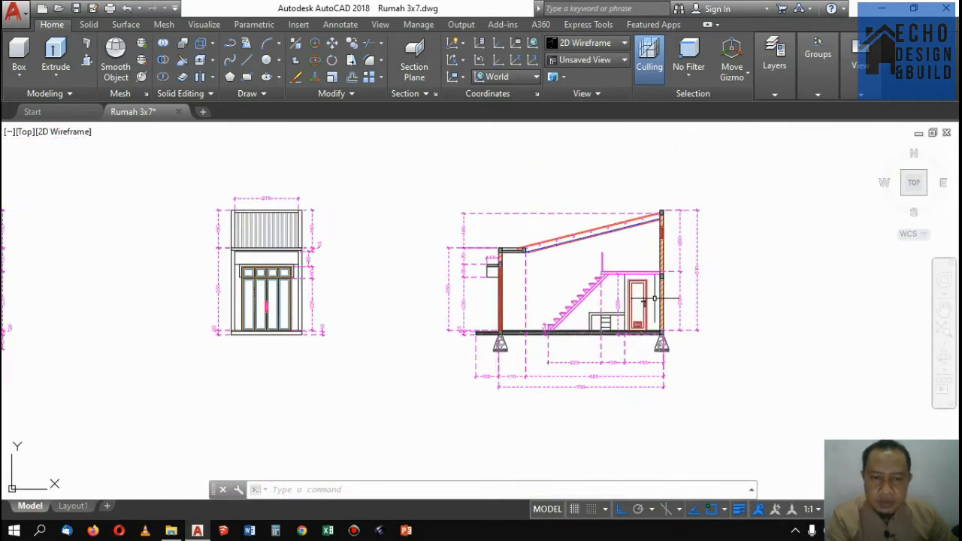
Copy the whole louvred door by its frame's lower-right corner onto the matching door corner in the bordered sheet's section drawing.
scroll(599, 254, "up", 5)
left_click(583, 253)
scroll(646, 330, "down", 4)
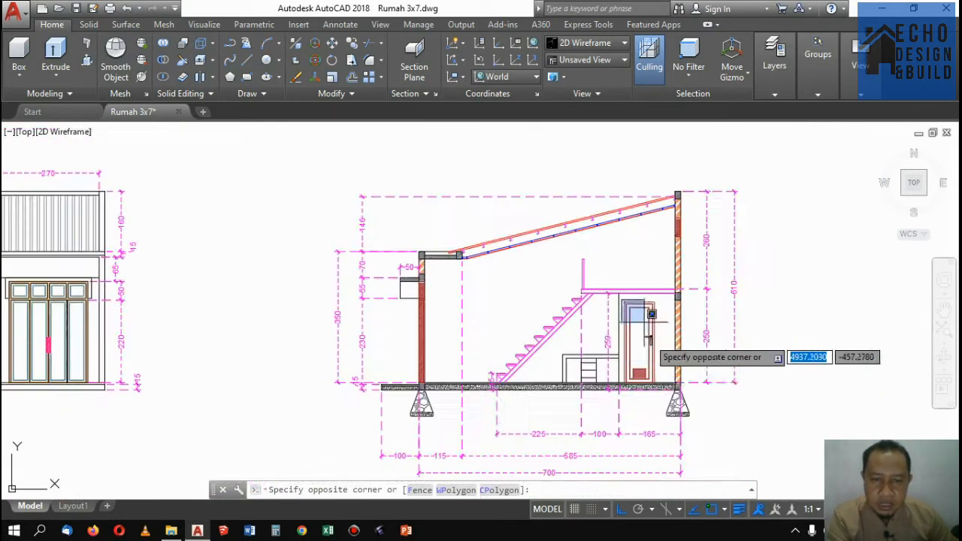
left_click(658, 386)
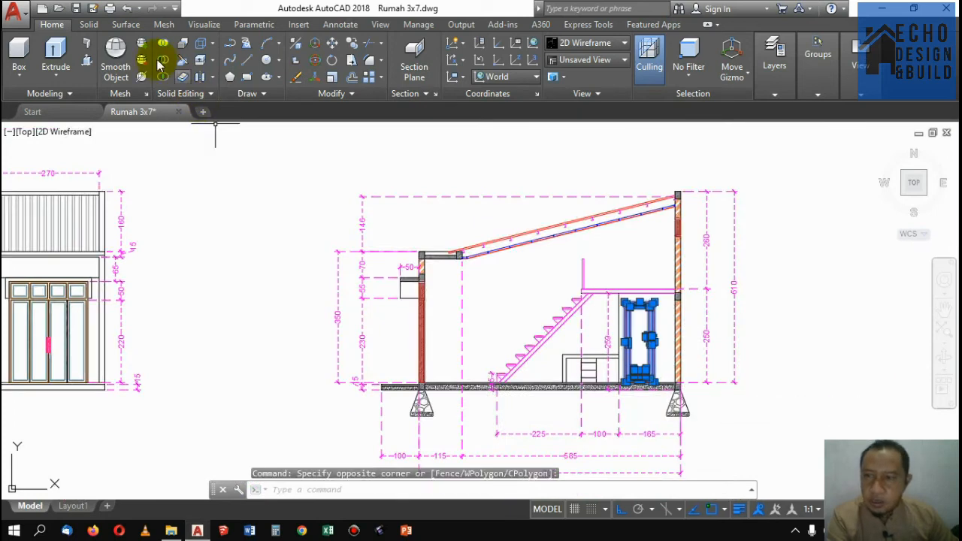
left_click(351, 43)
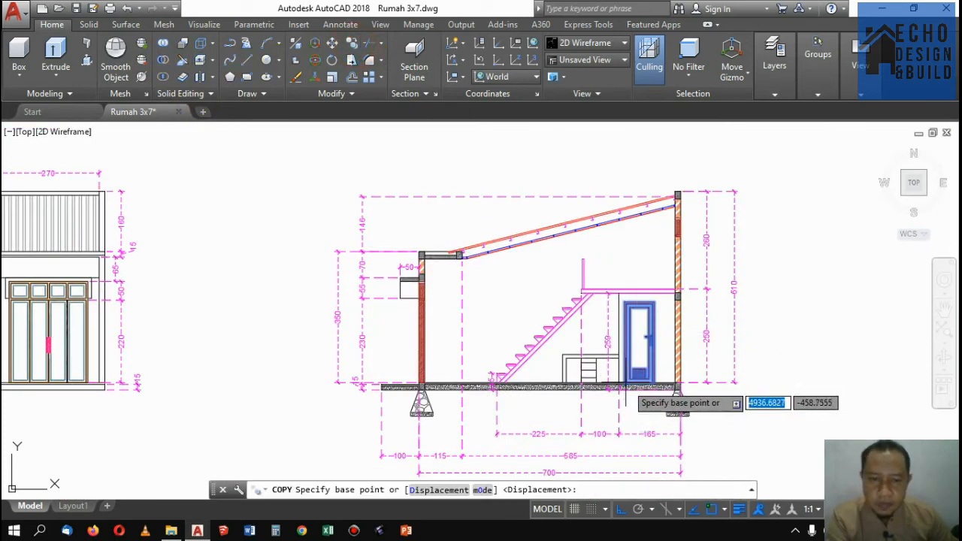
scroll(632, 392, "up", 6)
left_click(683, 394)
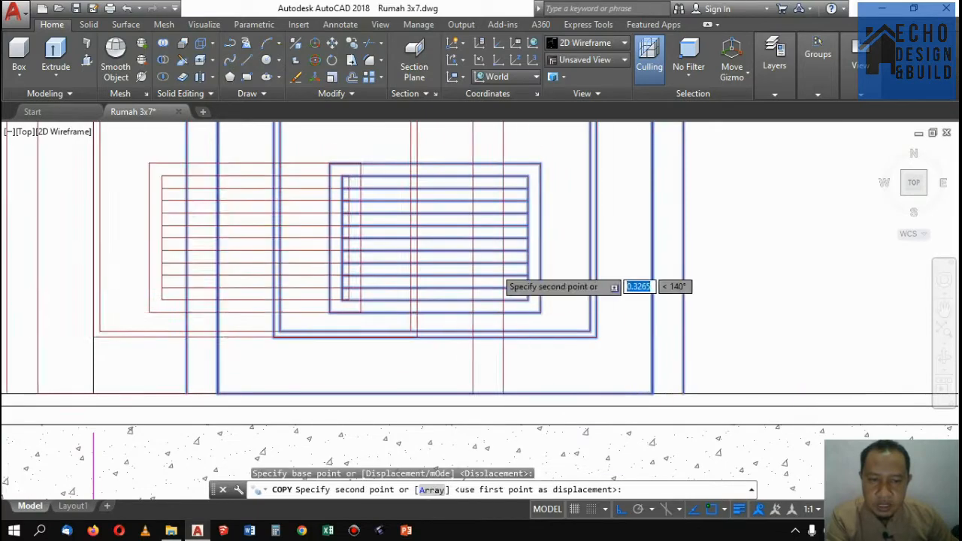
scroll(482, 275, "down", 8)
scroll(553, 276, "up", 3)
scroll(607, 305, "down", 3)
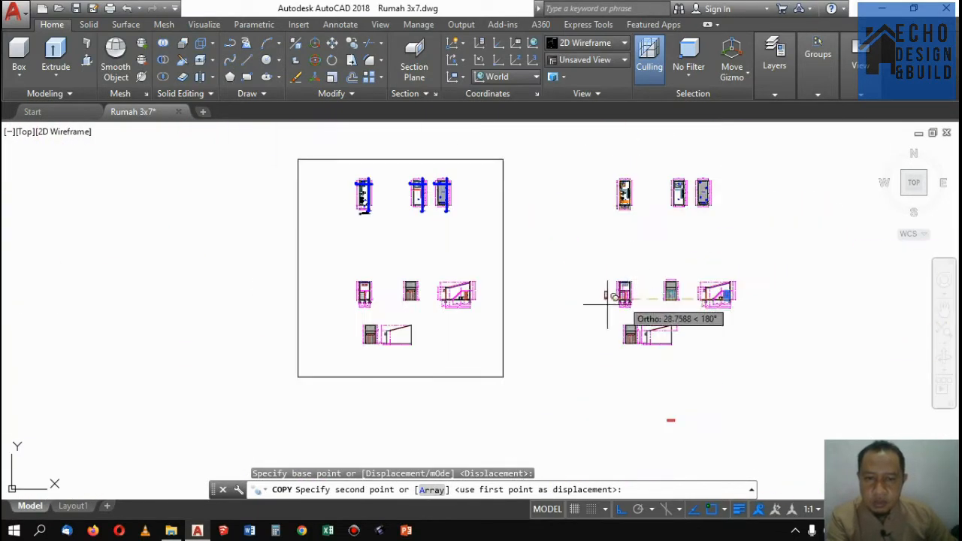
scroll(607, 304, "up", 3)
scroll(492, 334, "up", 4)
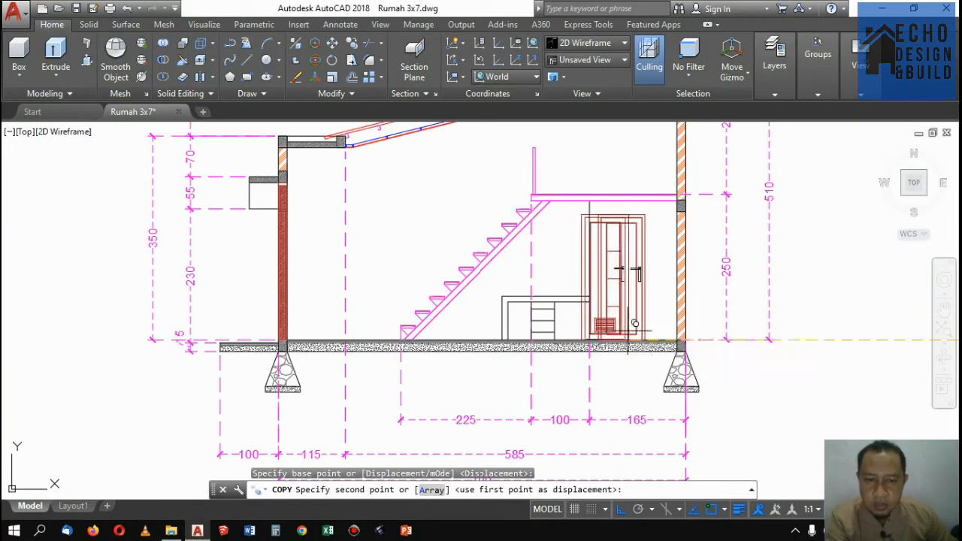
scroll(645, 342, "up", 6)
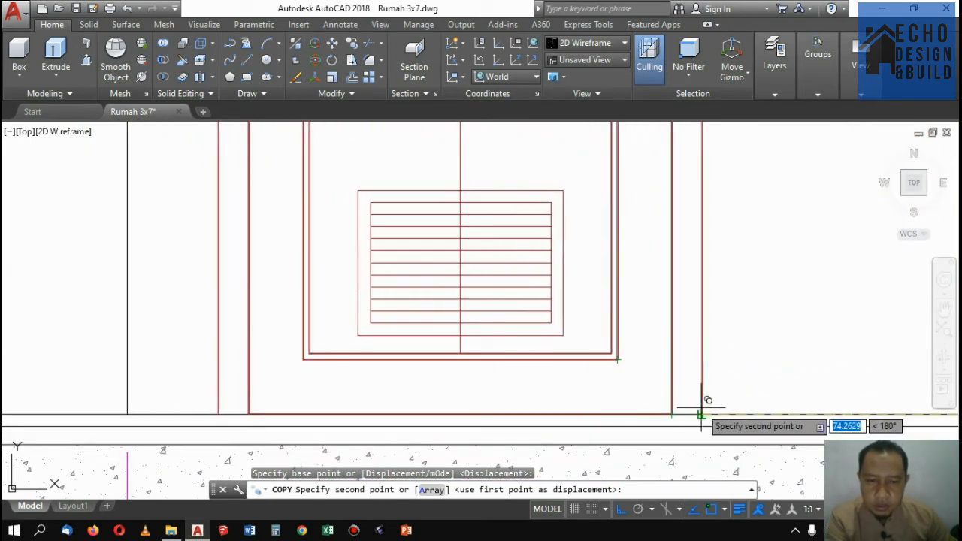
left_click(702, 414)
scroll(694, 361, "down", 8)
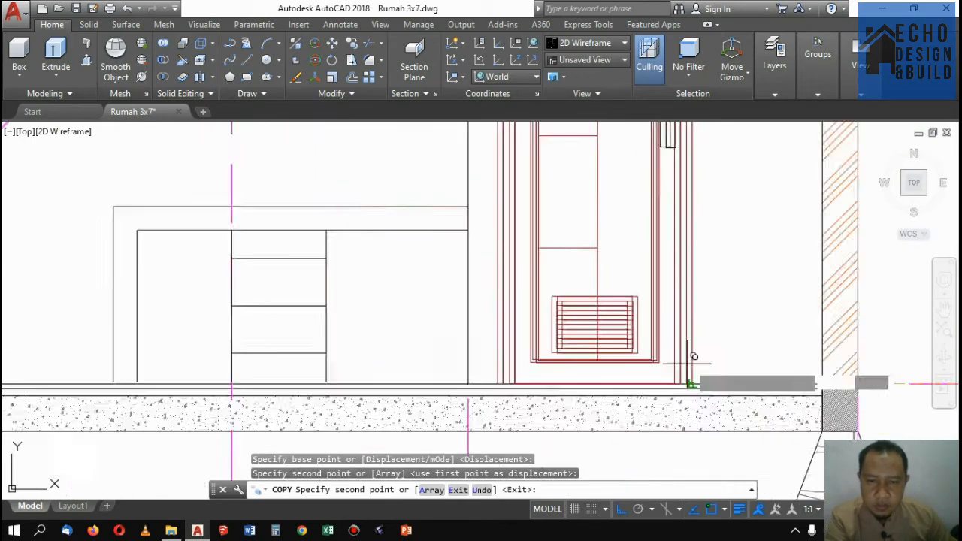
key("Return")
Delete the old door's vertical centre line and horizontal panel lines that remain in the bordered sheet's section drawing.
scroll(667, 309, "up", 2)
scroll(667, 309, "up", 2)
left_click(633, 339)
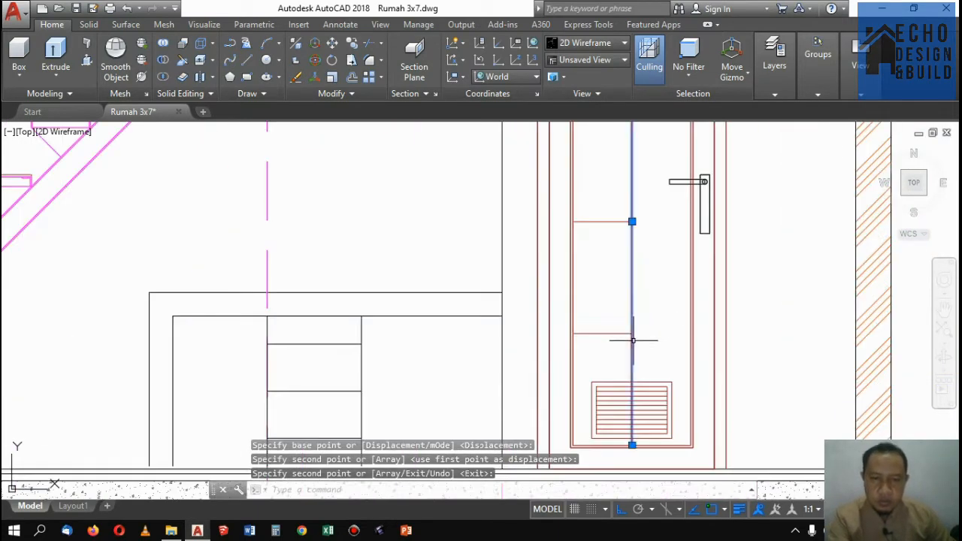
left_click(645, 338)
scroll(630, 306, "down", 6)
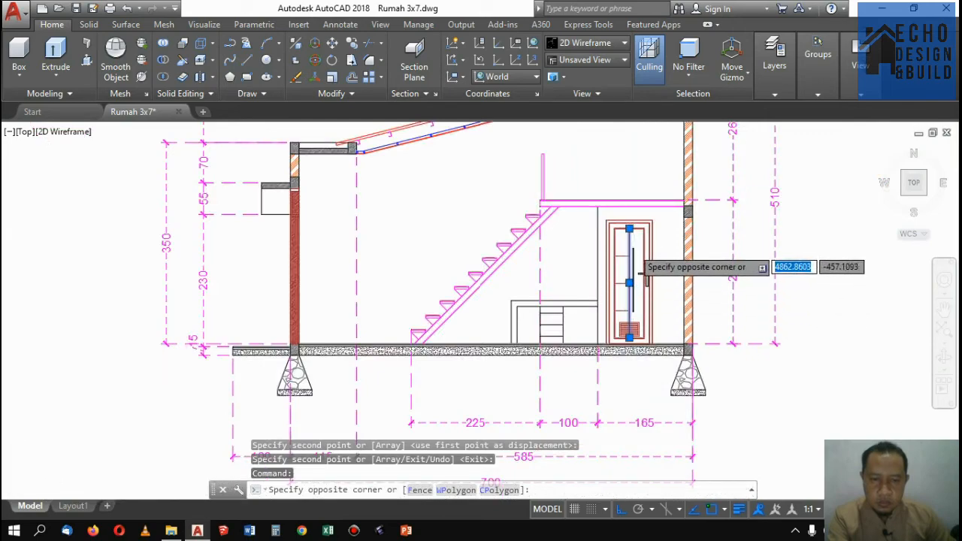
scroll(635, 248, "up", 2)
left_click(614, 247)
key("Delete")
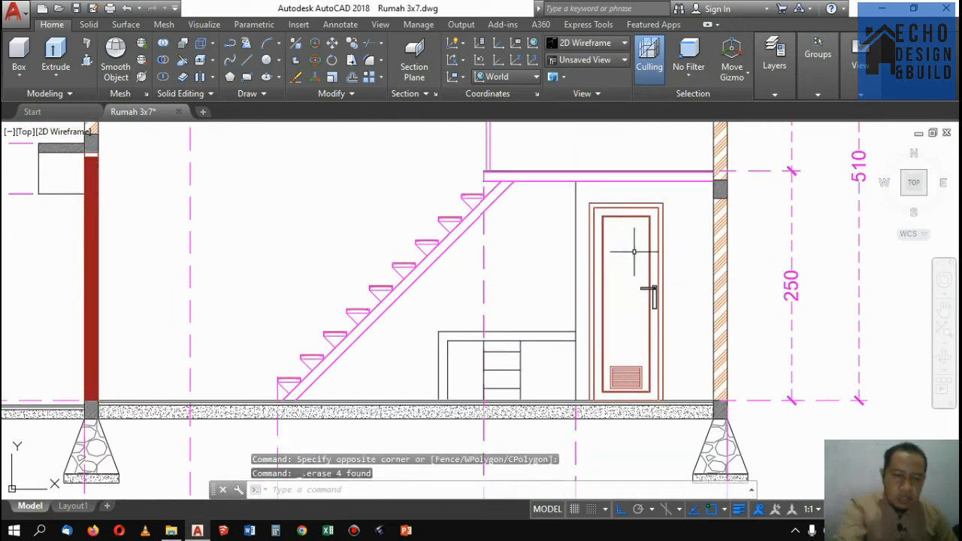
scroll(602, 256, "down", 8)
scroll(683, 253, "up", 2)
scroll(757, 259, "up", 10)
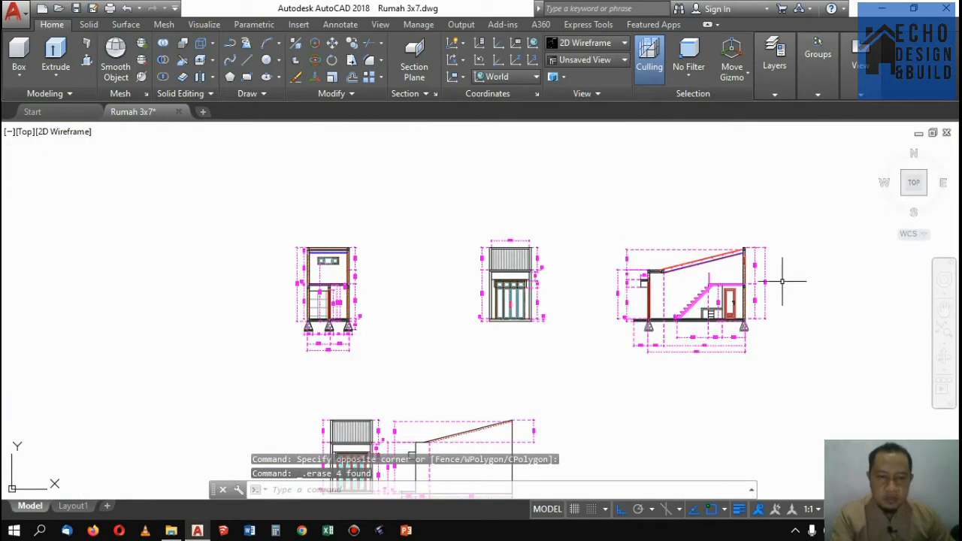
Show the louvred door in the section drawing from the southeast isometric view.
left_click(705, 271)
left_click(643, 320)
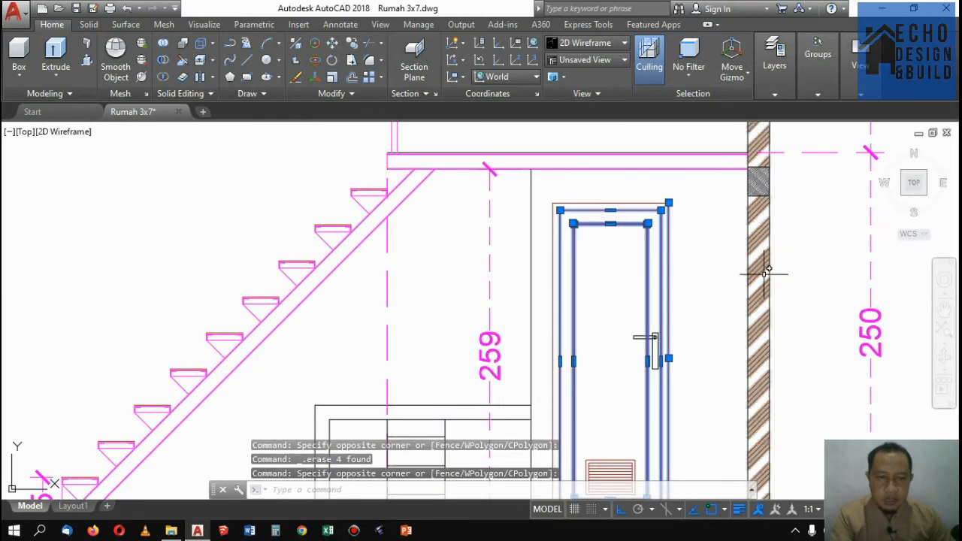
left_click(927, 197)
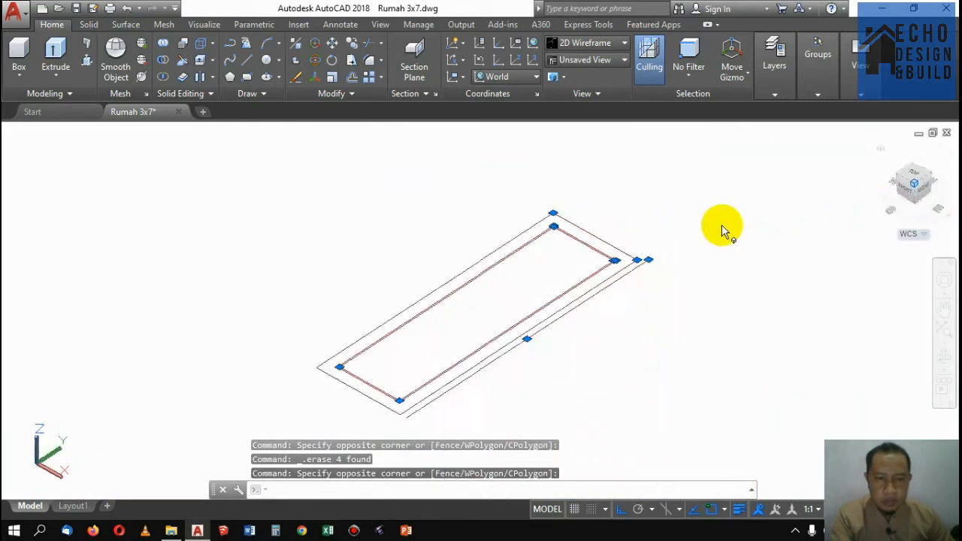
scroll(685, 253, "up", 2)
key("Escape")
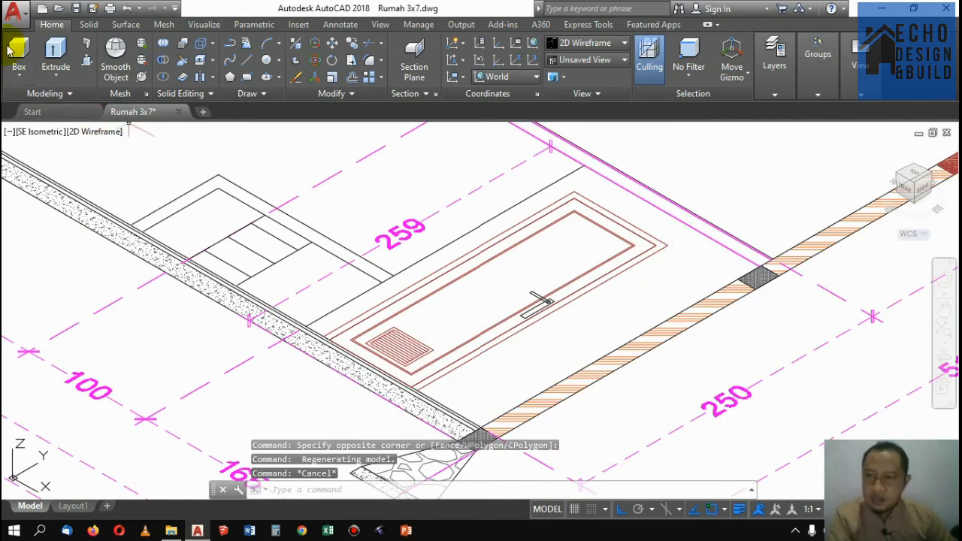
left_click(86, 60)
scroll(665, 248, "up", 4)
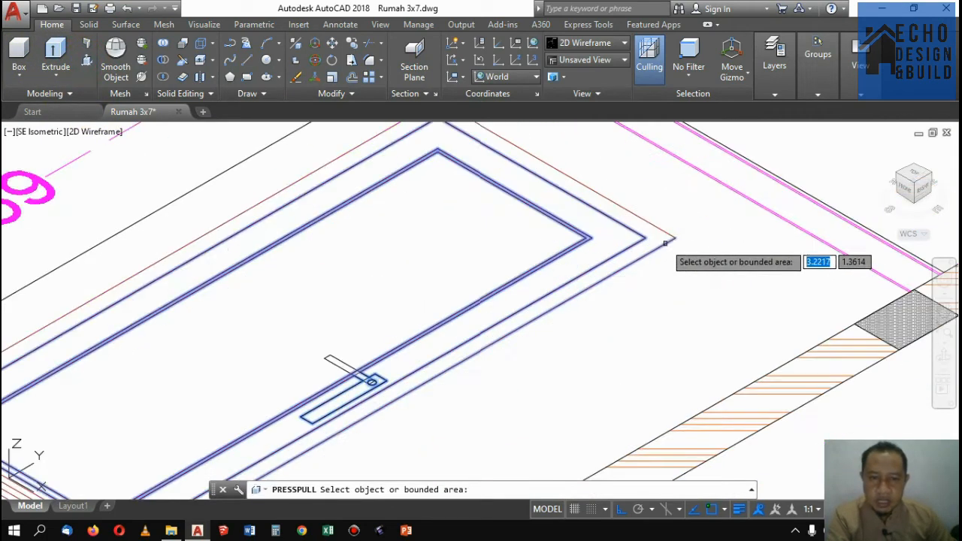
left_click(658, 239)
scroll(658, 239, "down", 4)
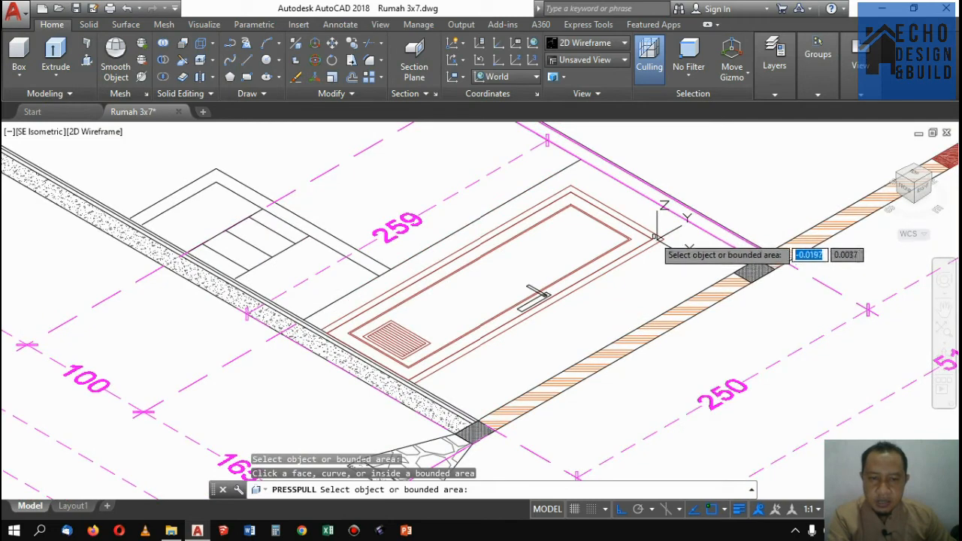
left_click(653, 237)
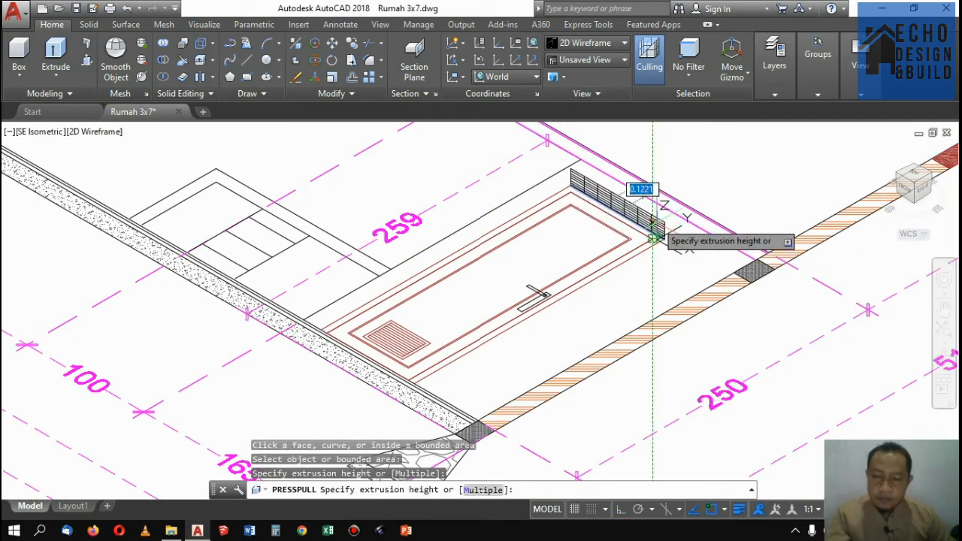
key("Escape")
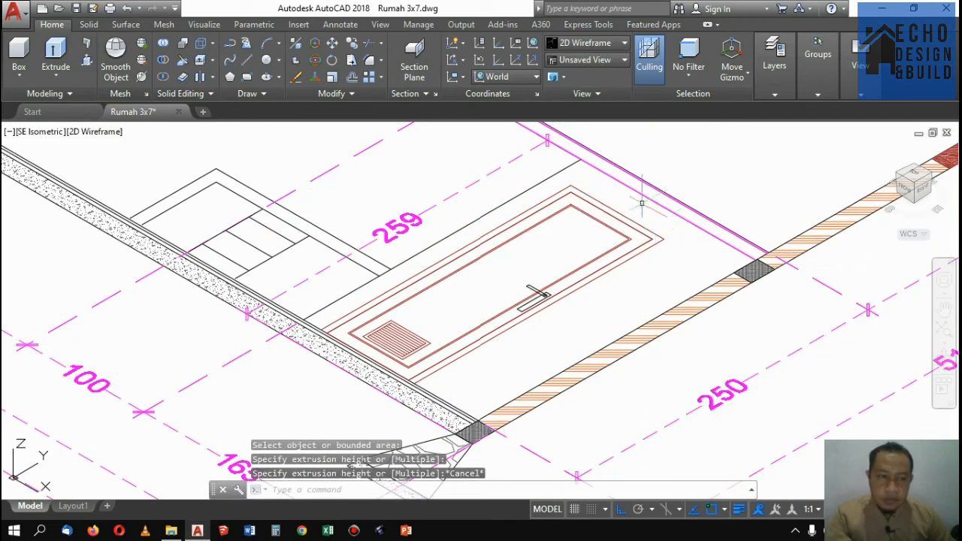
Extrude the bounded area of the outer door frame to a height of 0.1 with Presspull.
left_click(88, 61)
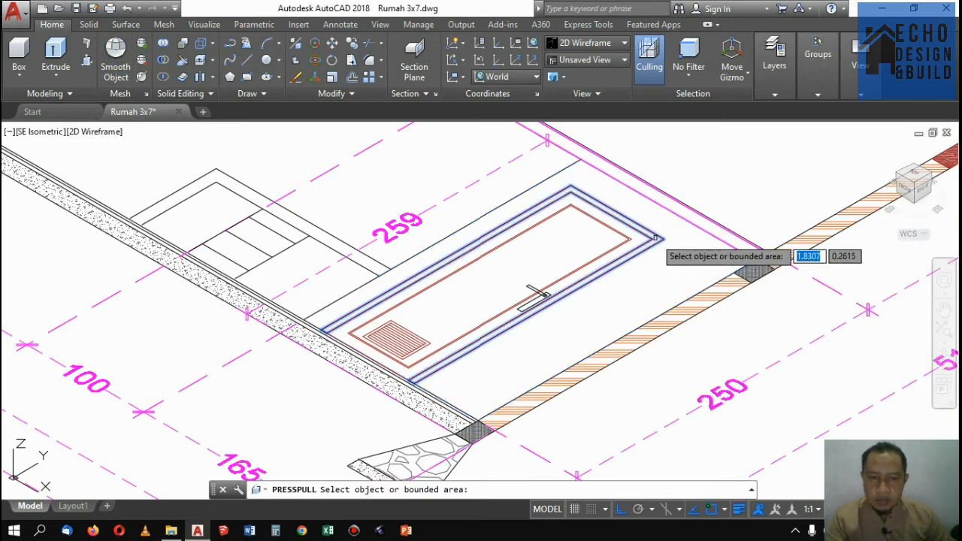
left_click(656, 239)
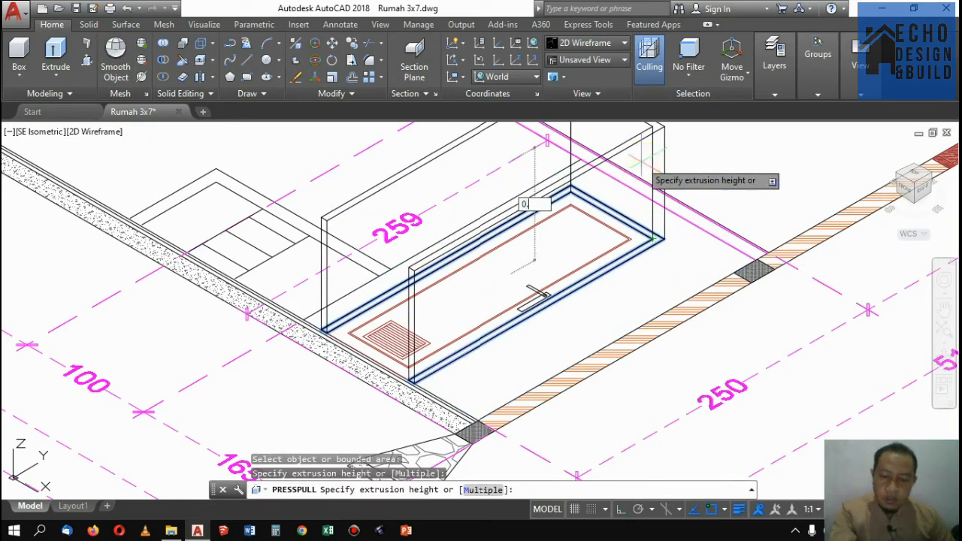
key("Return")
scroll(594, 195, "up", 3)
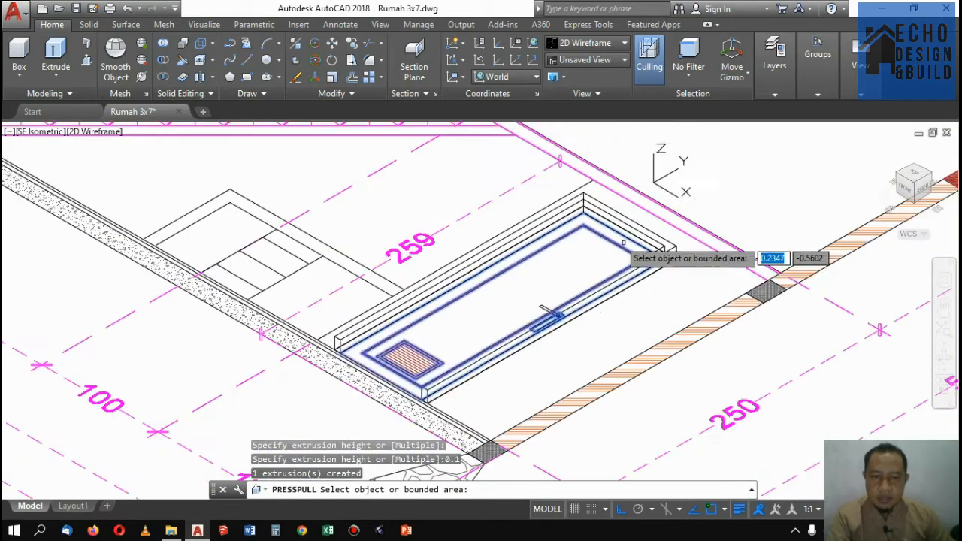
scroll(627, 244, "down", 3)
scroll(629, 245, "up", 2)
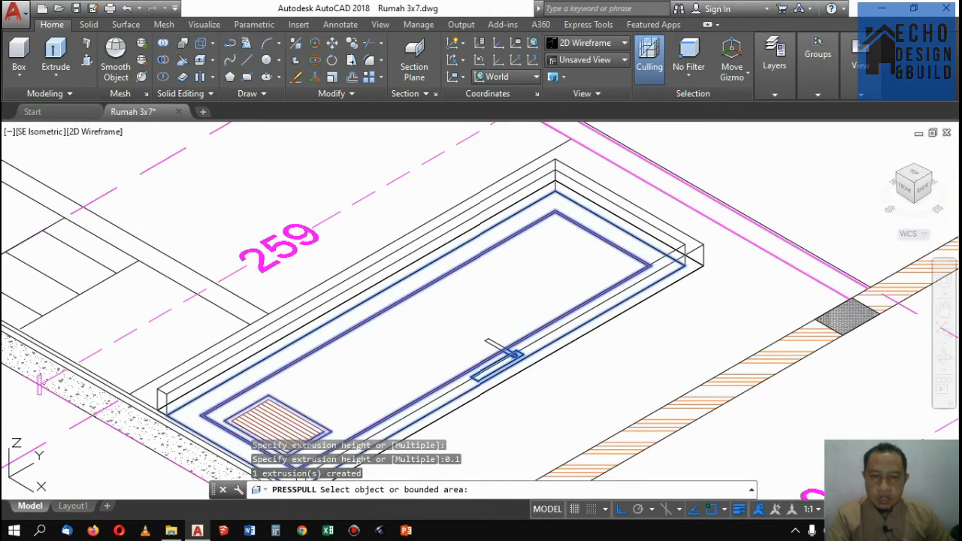
left_click(626, 241)
scroll(613, 226, "down", 2)
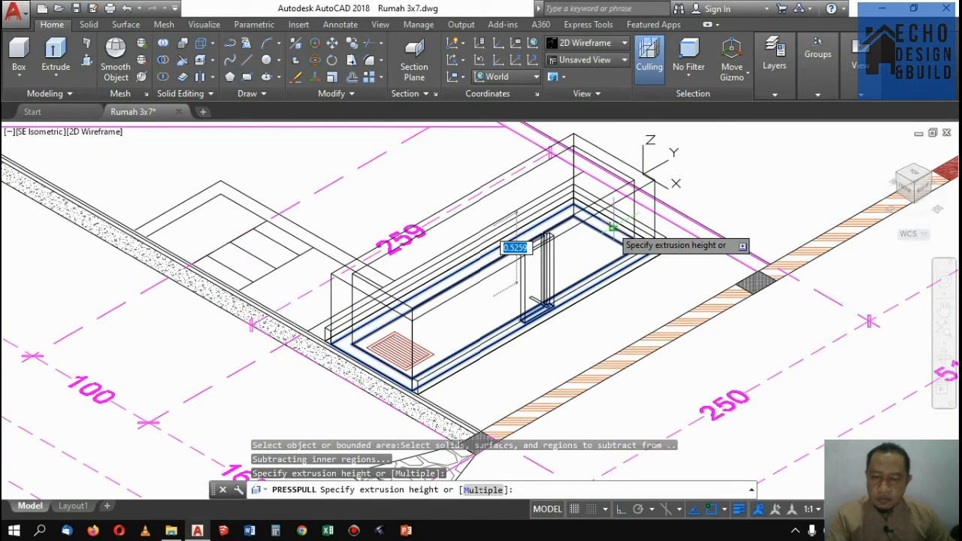
key("Escape")
scroll(533, 302, "up", 3)
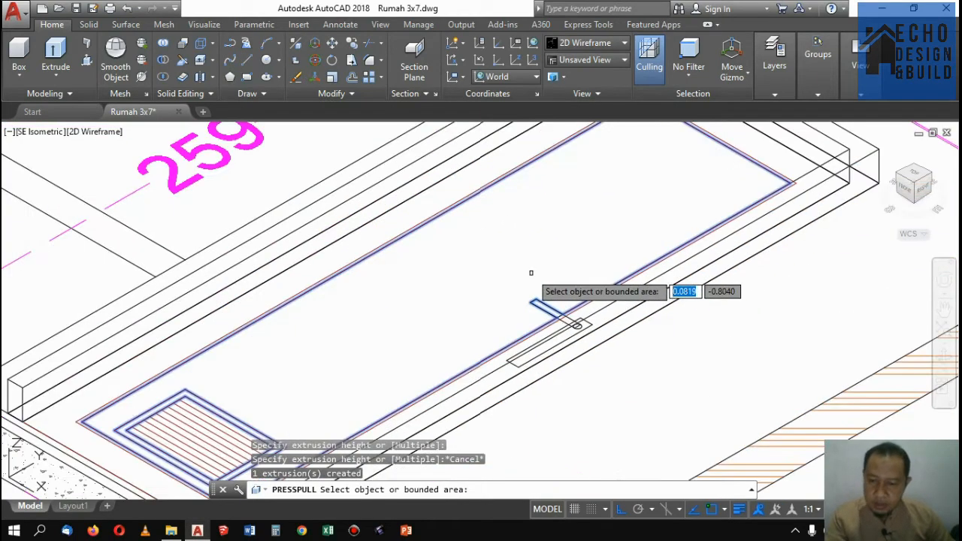
key("Escape")
Move the door handle's outlines out of the door into the empty space beyond the section drawing.
left_click(494, 262)
scroll(543, 281, "down", 3)
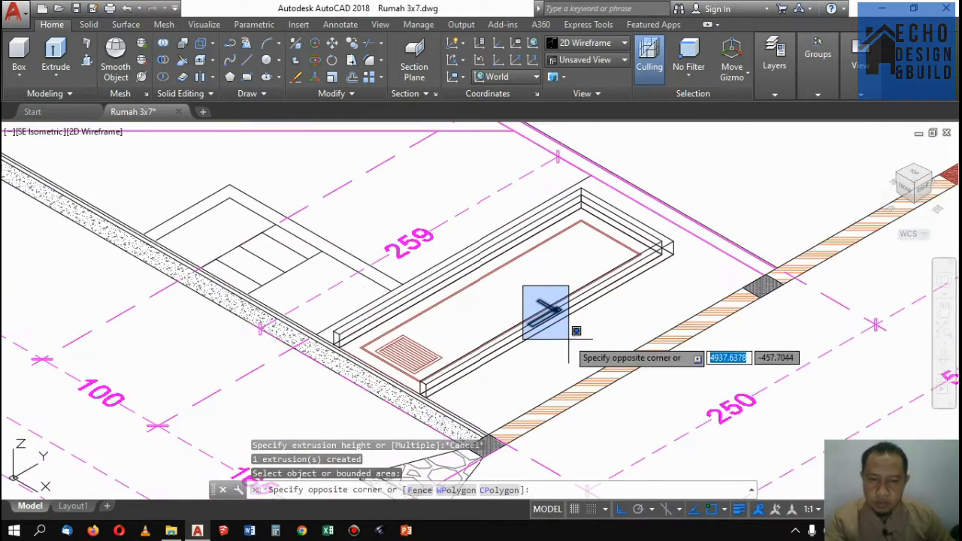
key("Return")
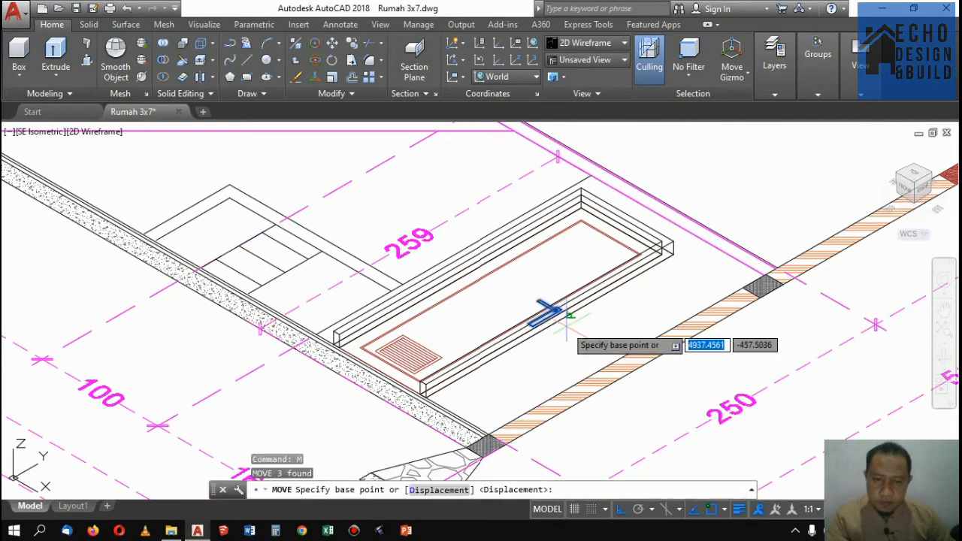
left_click(563, 323)
scroll(527, 316, "down", 3)
scroll(522, 306, "down", 6)
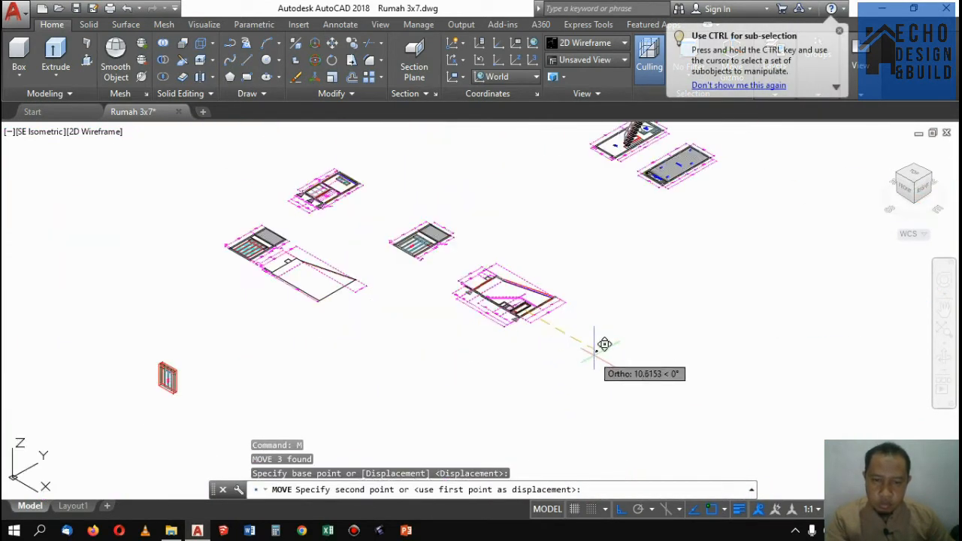
left_click(595, 355)
key("Return")
scroll(523, 306, "up", 4)
scroll(527, 313, "up", 2)
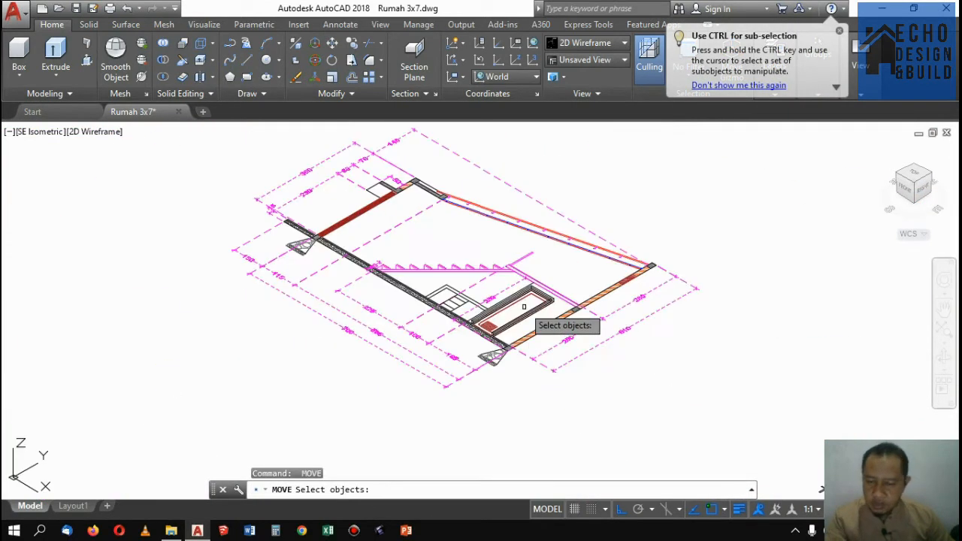
key("Escape")
scroll(575, 263, "up", 4)
scroll(556, 270, "down", 6)
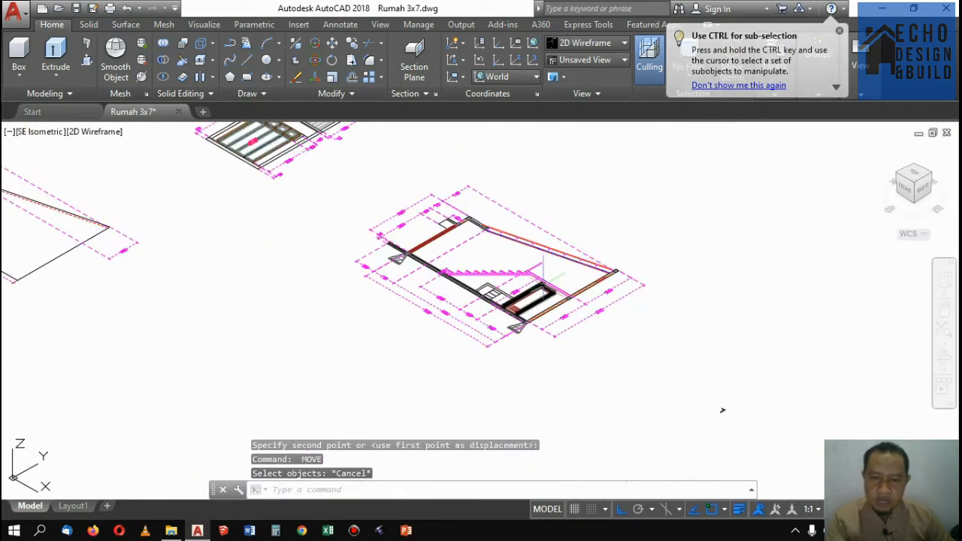
Undo the move of the door handle's outlines.
key("ctrl+z")
key("ctrl+z")
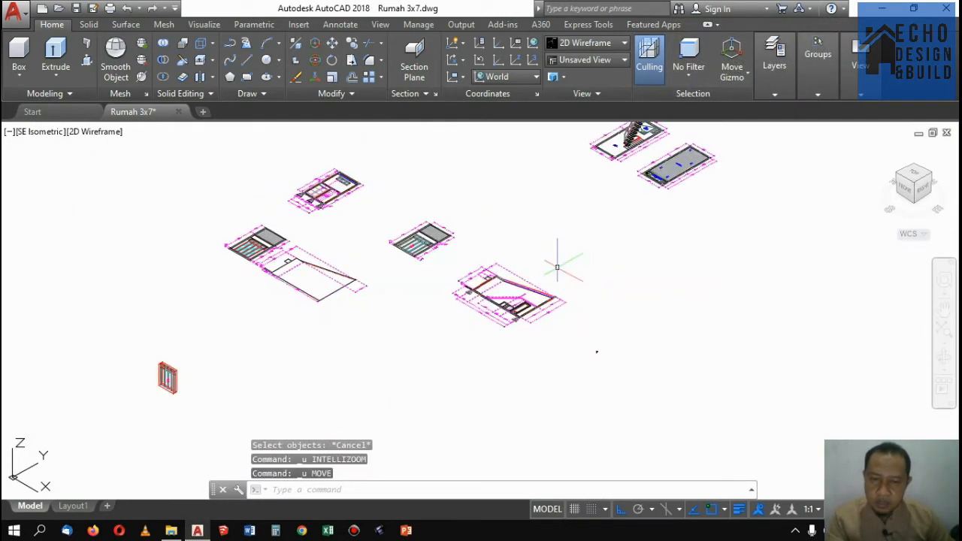
key("ctrl+z")
Copy the part of the section drawing around the extruded door frame into the empty space beyond the drawings.
scroll(612, 269, "down", 8)
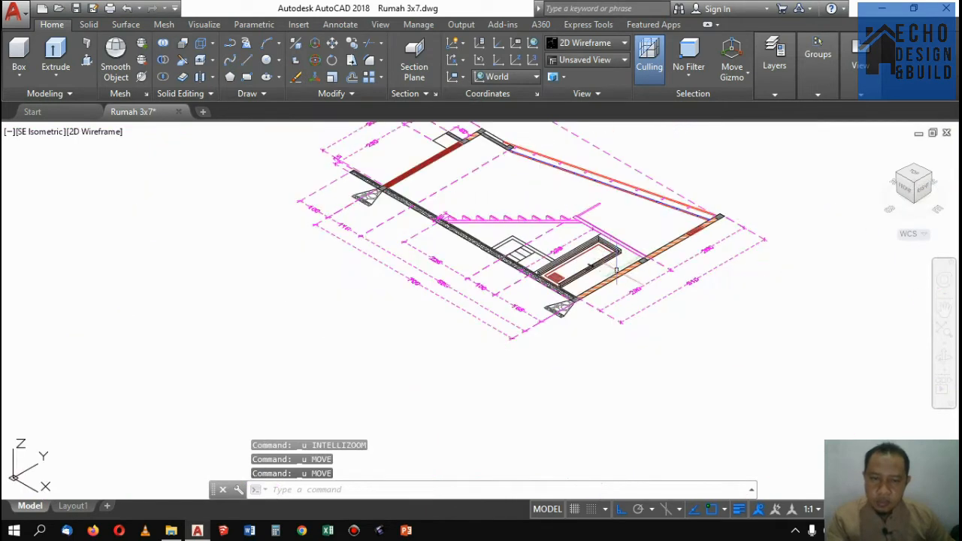
left_click(750, 378)
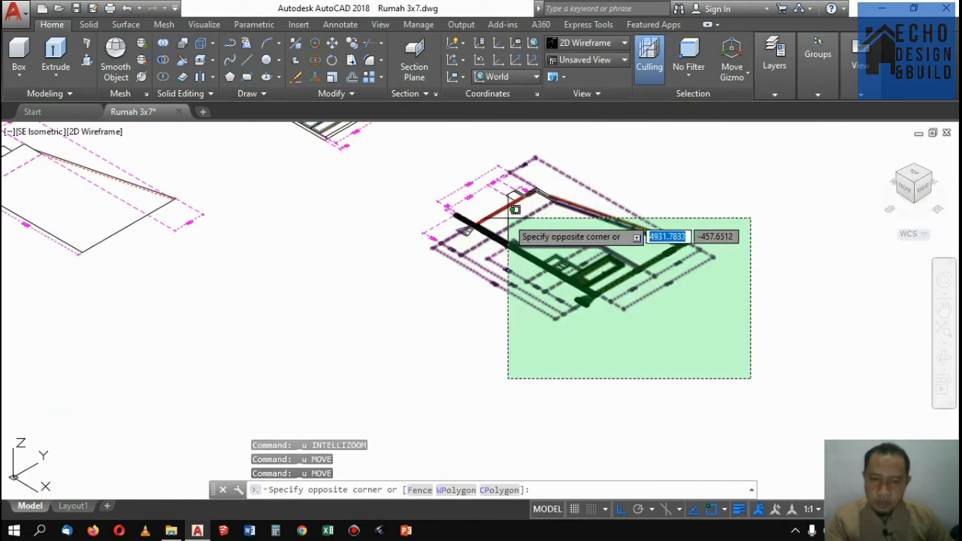
left_click(524, 208)
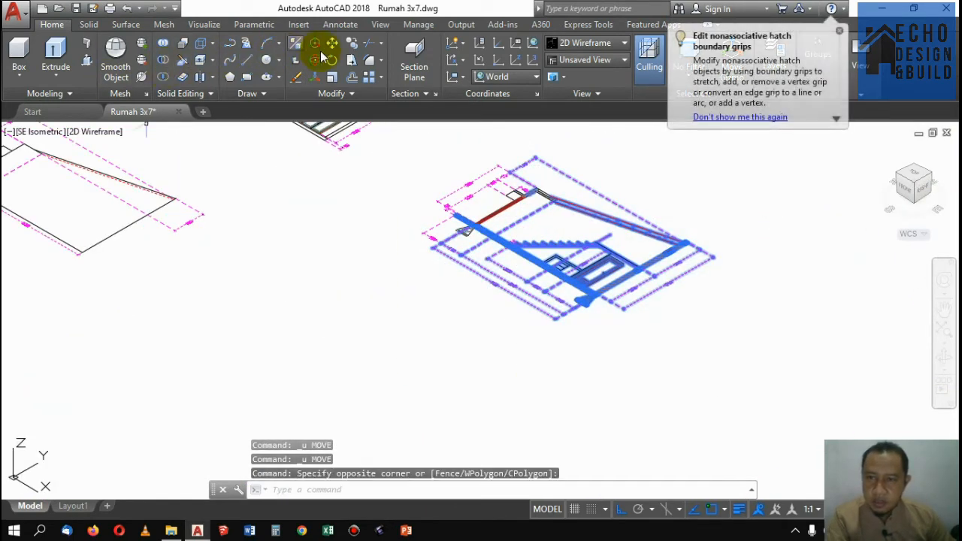
left_click(354, 47)
left_click(745, 227)
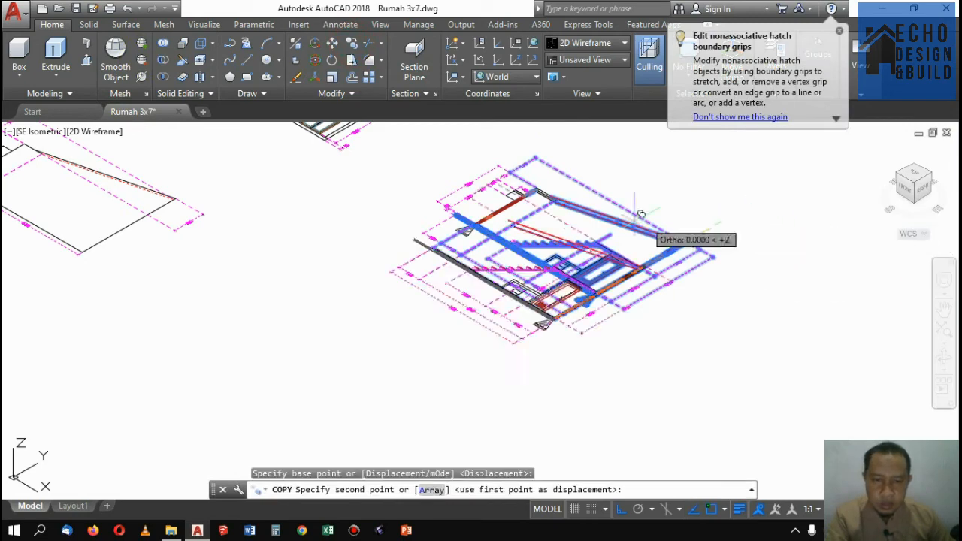
scroll(640, 215, "down", 5)
left_click(767, 282)
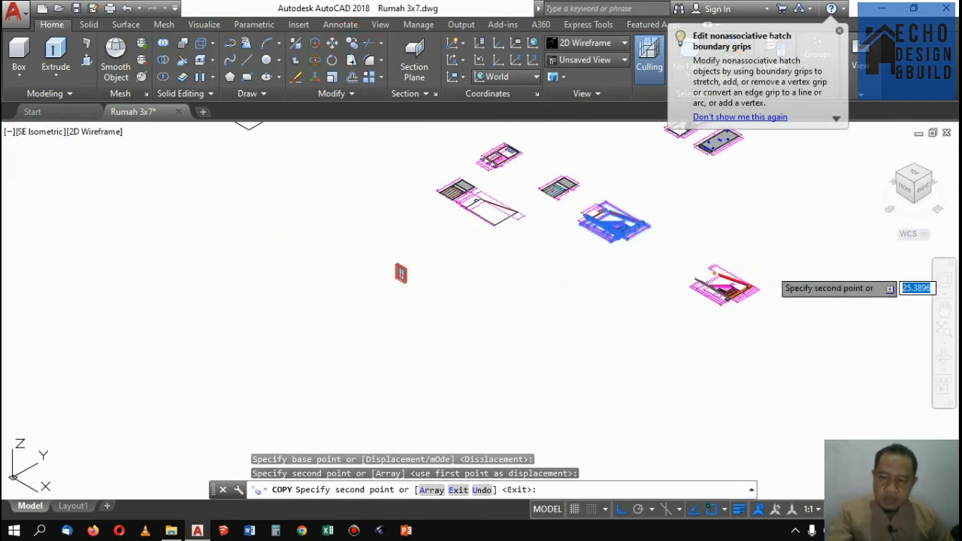
key("Escape")
Delete the roof, end wall, floor slab and outer dimensions from the copied section drawing.
scroll(749, 286, "up", 8)
left_click(808, 365)
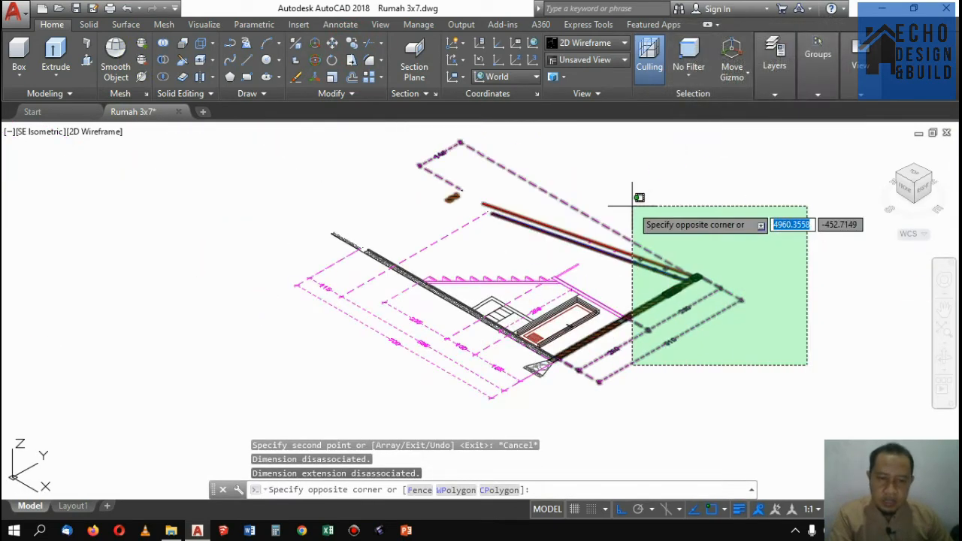
left_click(625, 199)
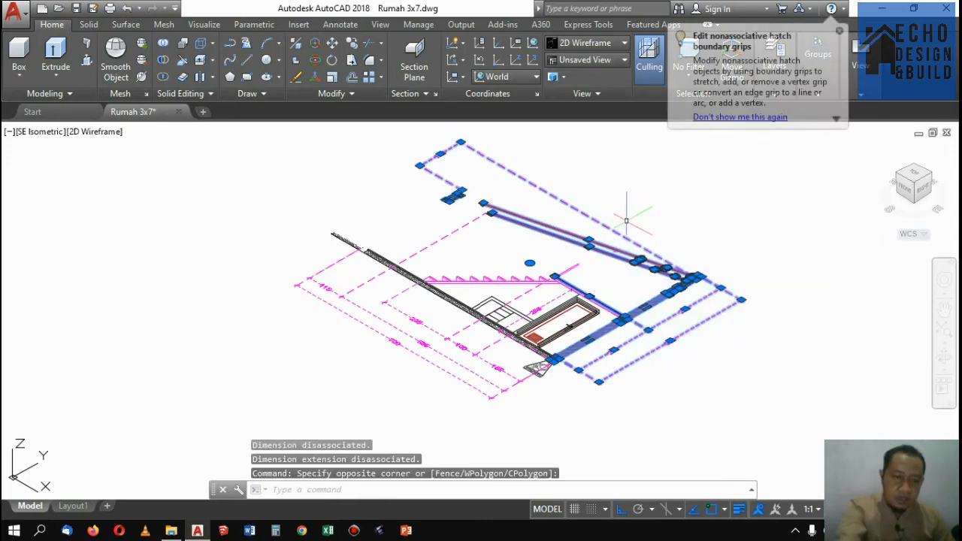
key("Delete")
left_click(587, 194)
left_click(286, 397)
key("Delete")
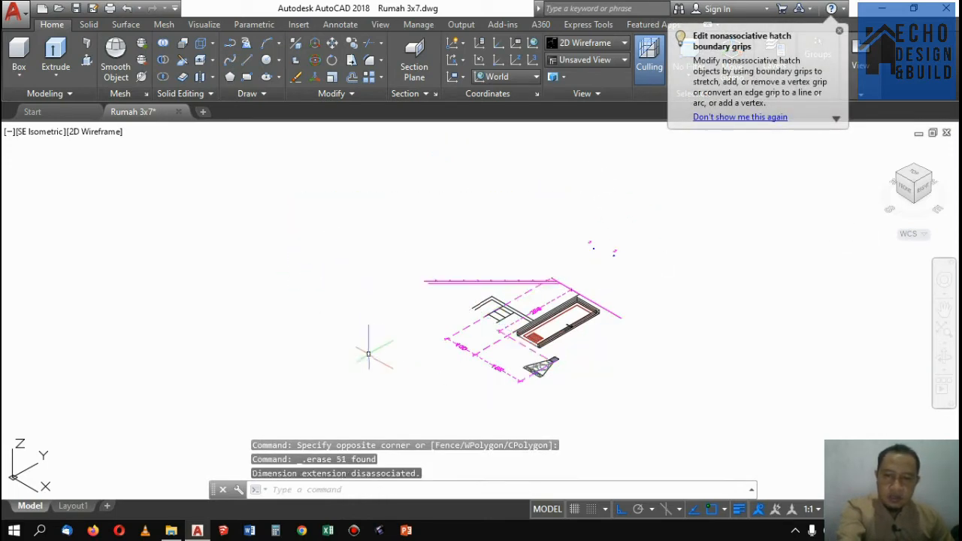
Delete the stair lines, the cabinet beside the door and the remaining dimensions from the copied section.
left_click(380, 360)
left_click(325, 242)
left_click(477, 388)
left_click(451, 279)
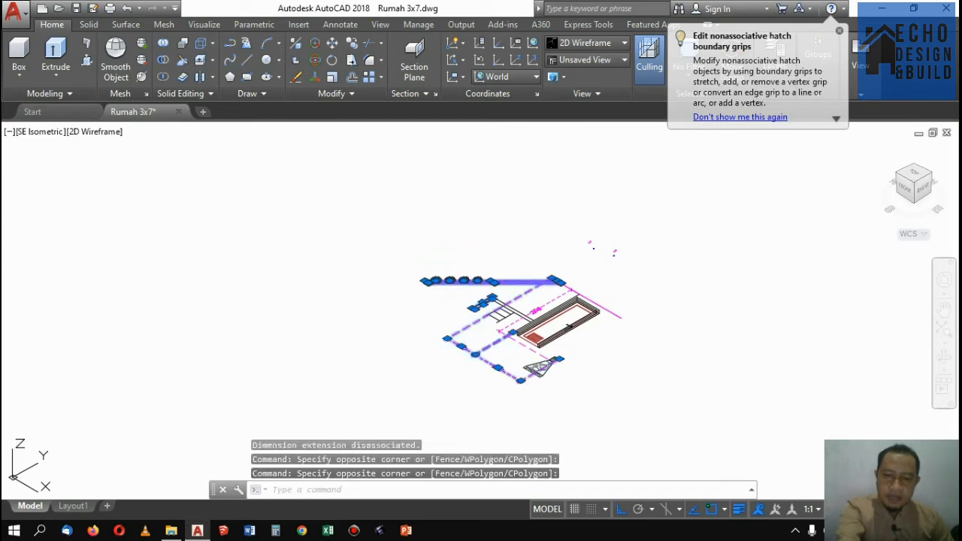
key("Delete")
scroll(505, 329, "up", 3)
scroll(506, 330, "up", 2)
left_click(502, 383)
left_click(449, 181)
key("Delete")
Delete the row of leftover stair marks and the magenta floor lines above the copied door.
scroll(477, 215, "down", 4)
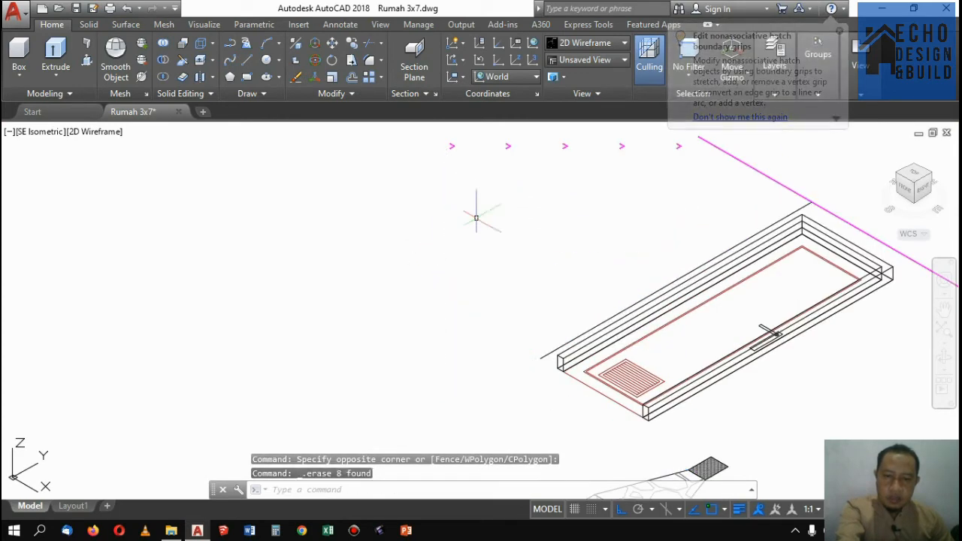
scroll(575, 256, "up", 4)
left_click(284, 182)
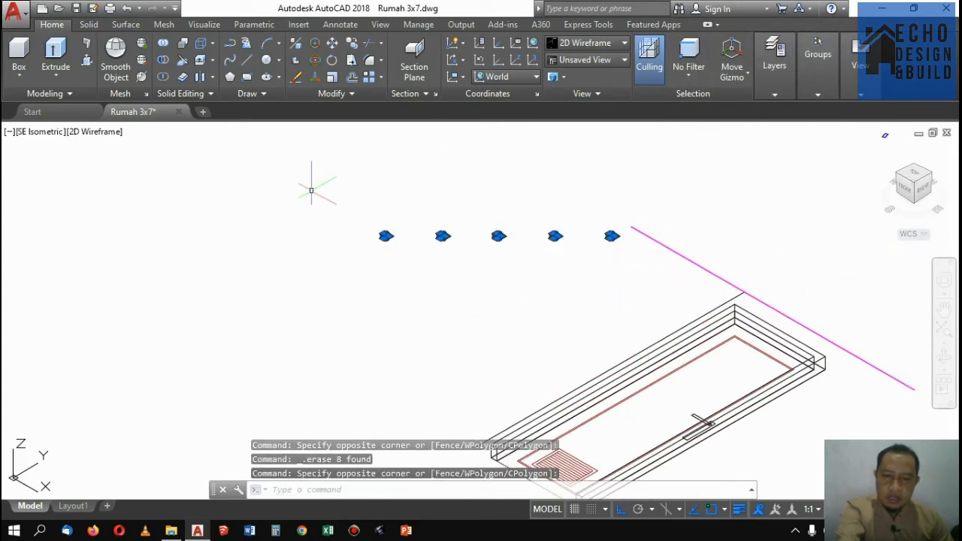
key("Delete")
left_click(809, 284)
left_click(526, 300)
key("Delete")
Delete the stone foundation below the copied door.
scroll(600, 236, "down", 6)
scroll(608, 369, "up", 4)
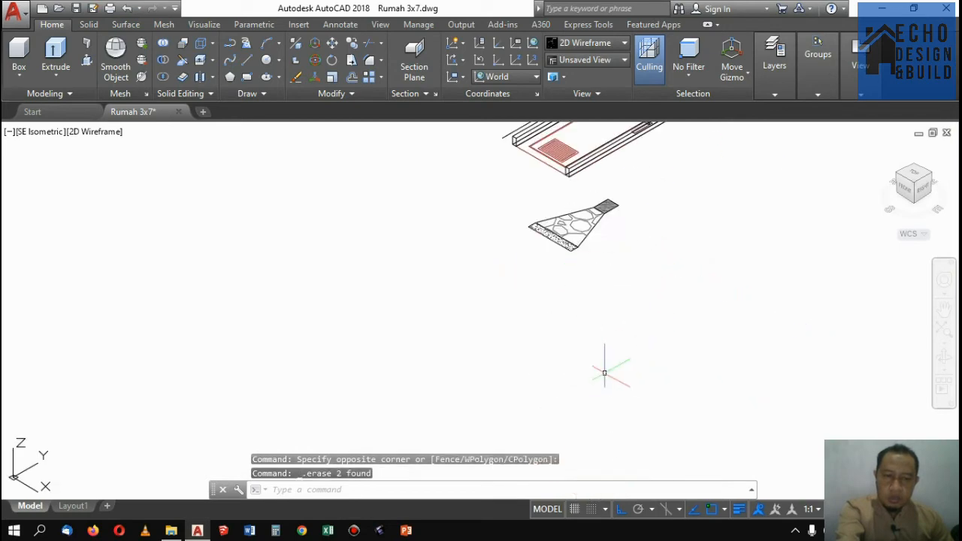
left_click(677, 253)
left_click(372, 133)
key("Delete")
Delete the stray wall line along the copied door frame and the small leftover fragments beyond the door.
scroll(388, 168, "down", 7)
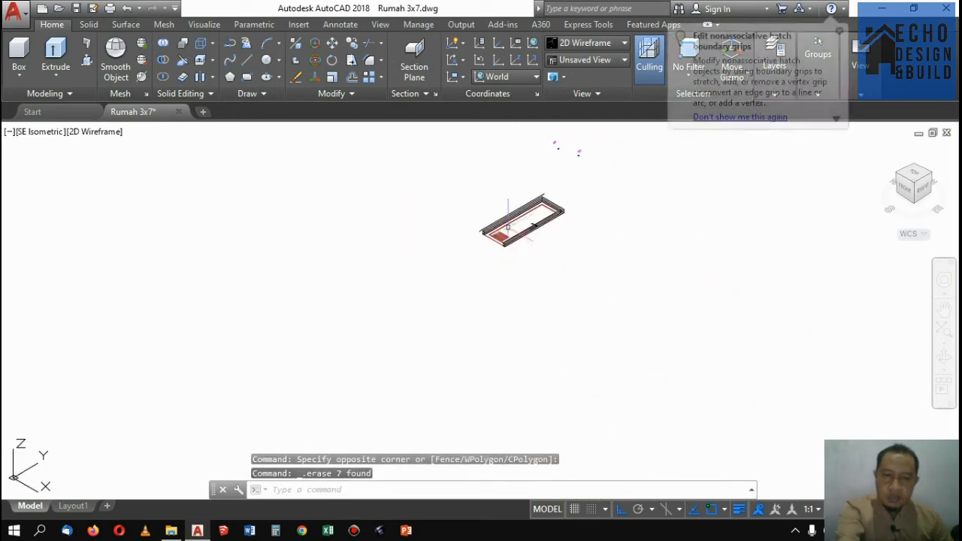
scroll(530, 184, "up", 10)
left_click(603, 300)
left_click(535, 254)
key("Delete")
scroll(535, 254, "down", 6)
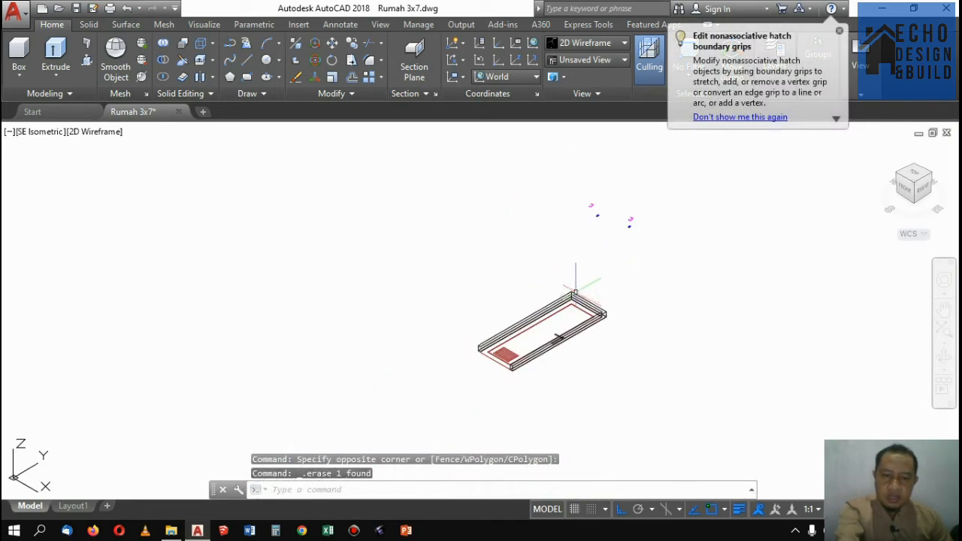
key("Delete")
scroll(608, 263, "down", 4)
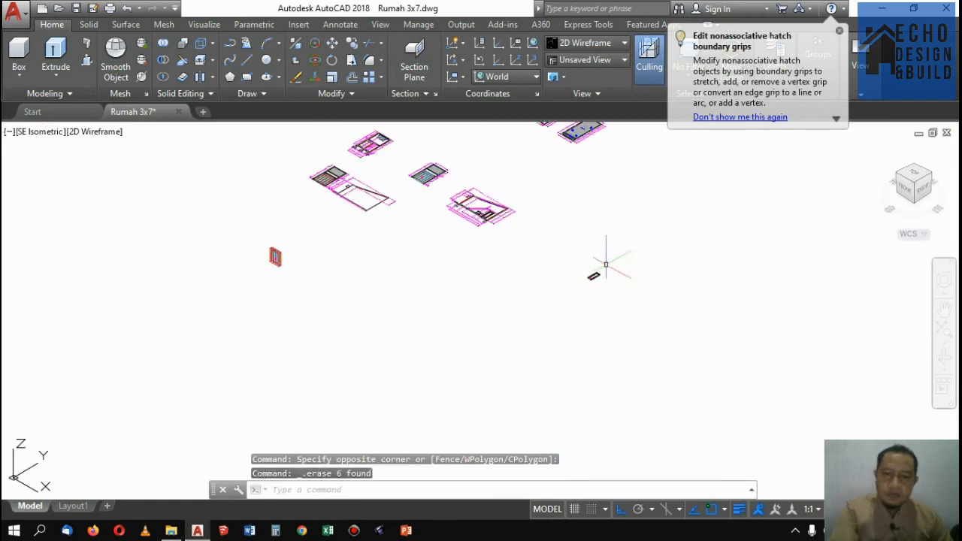
scroll(458, 215, "up", 9)
scroll(523, 252, "up", 2)
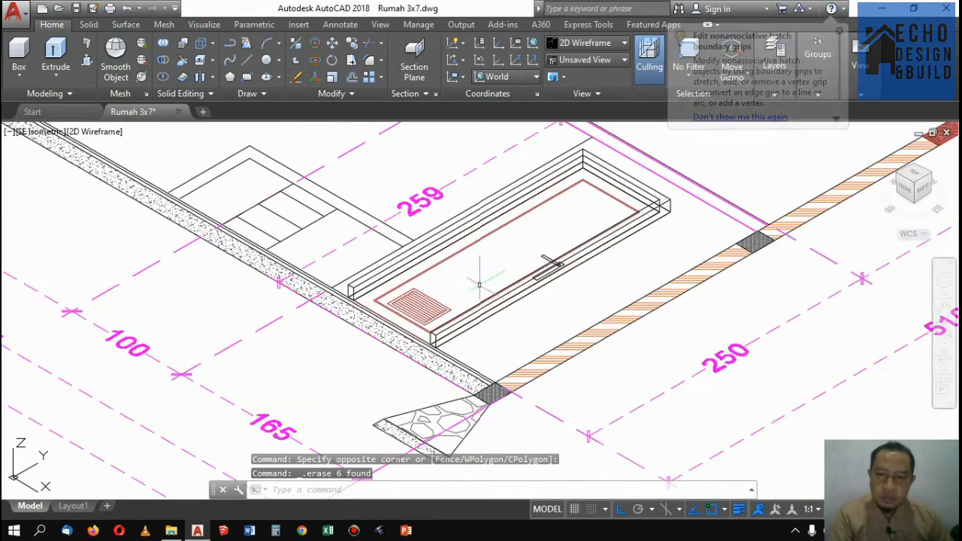
Compare the WC door in the original section drawing with the updated section and the separate door copy.
scroll(490, 316, "down", 2)
scroll(490, 316, "down", 6)
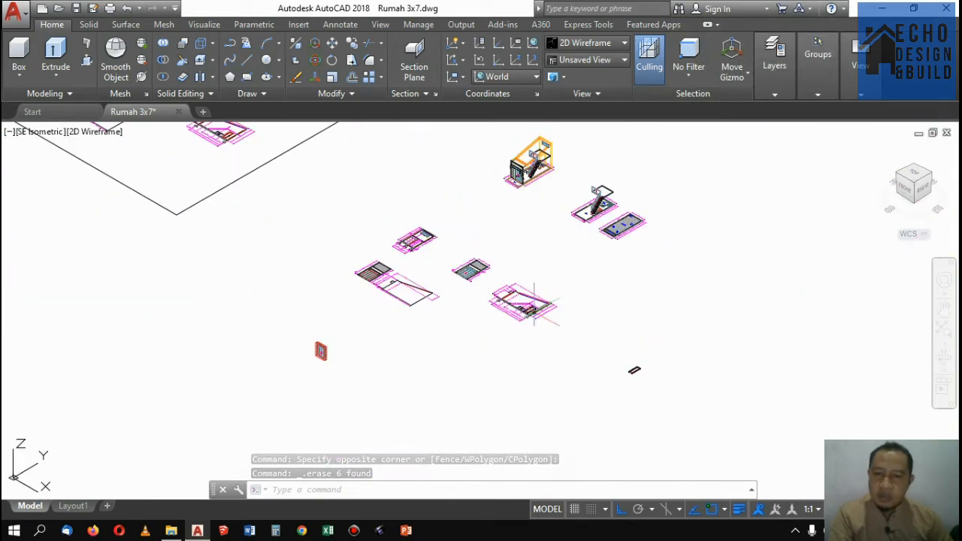
scroll(516, 248, "up", 4)
scroll(529, 326, "up", 6)
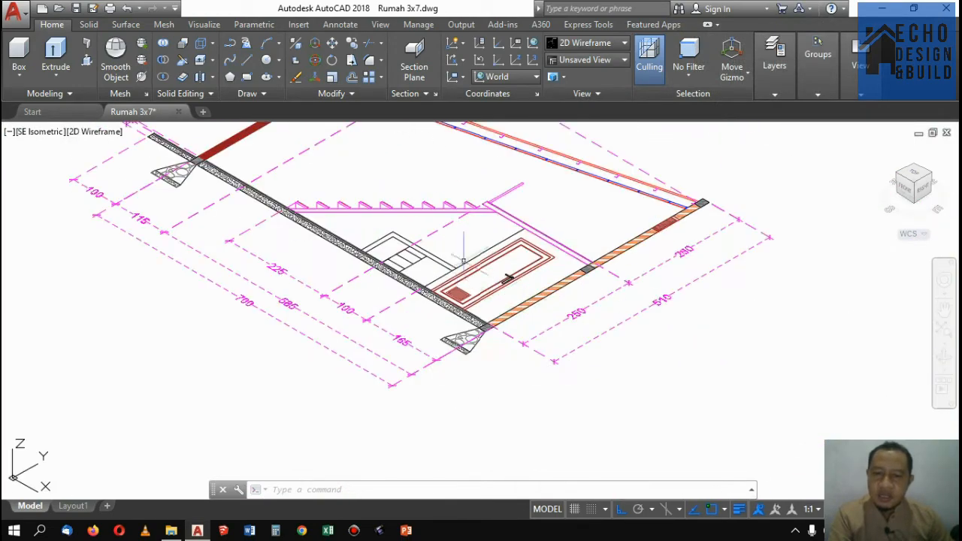
scroll(474, 303, "up", 4)
scroll(460, 263, "down", 8)
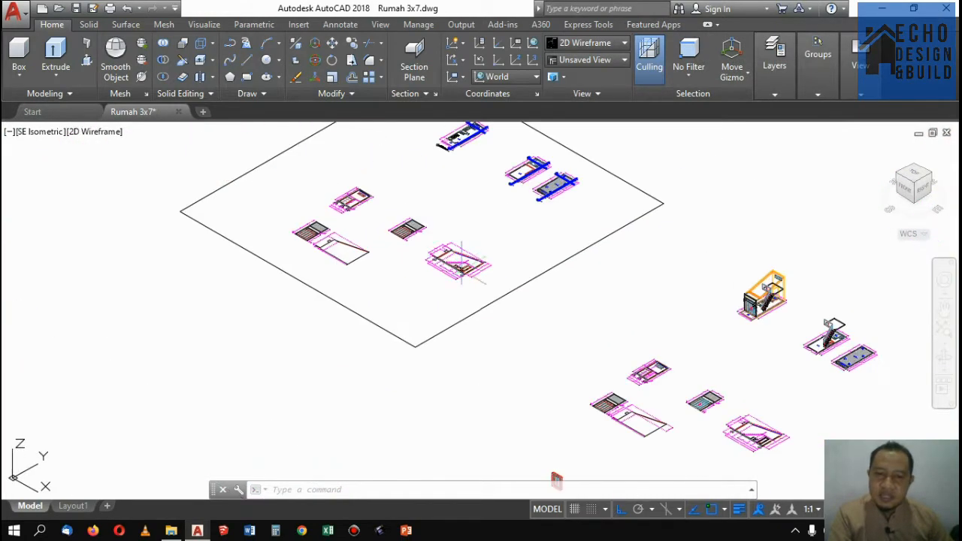
scroll(460, 264, "up", 5)
scroll(460, 263, "down", 3)
scroll(460, 256, "down", 5)
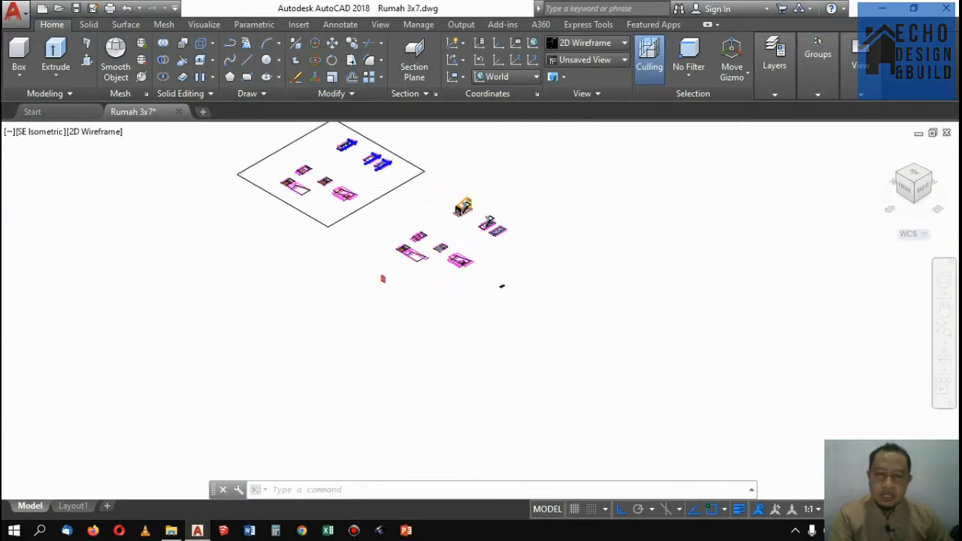
scroll(473, 189, "up", 5)
scroll(526, 143, "down", 3)
scroll(476, 221, "up", 3)
scroll(476, 222, "up", 6)
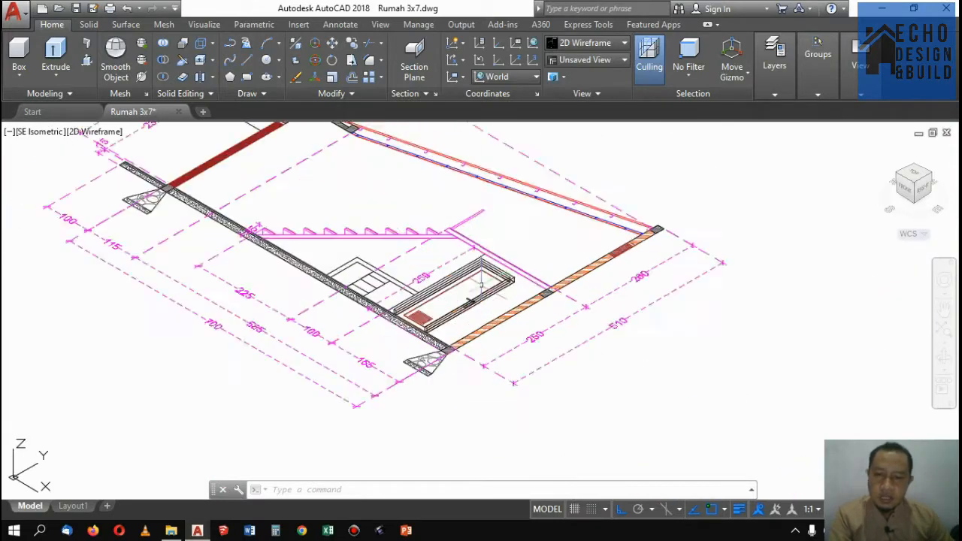
Delete the extruded 3D door frame from around the WC door in the updated section drawing.
scroll(548, 275, "down", 4)
scroll(587, 282, "down", 4)
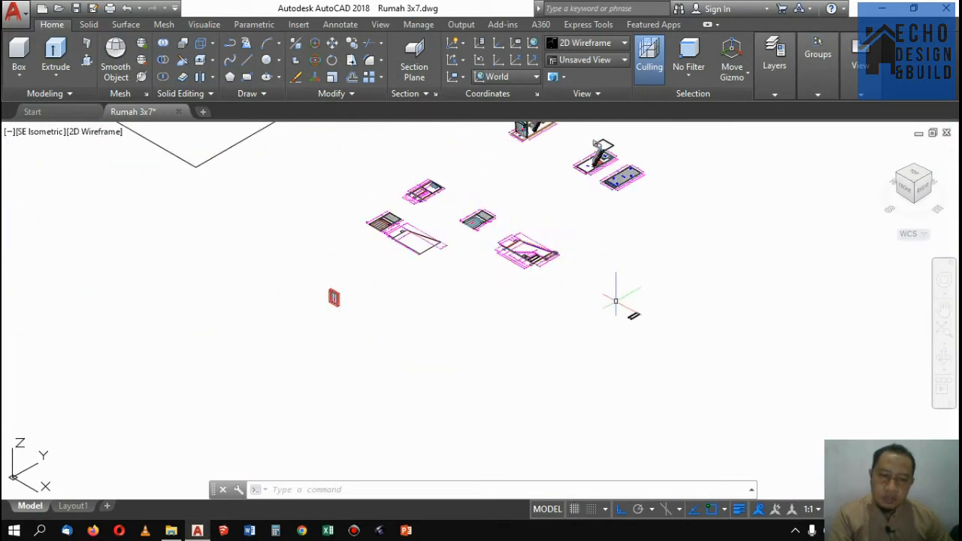
scroll(623, 323, "up", 6)
scroll(602, 338, "down", 4)
scroll(333, 191, "up", 6)
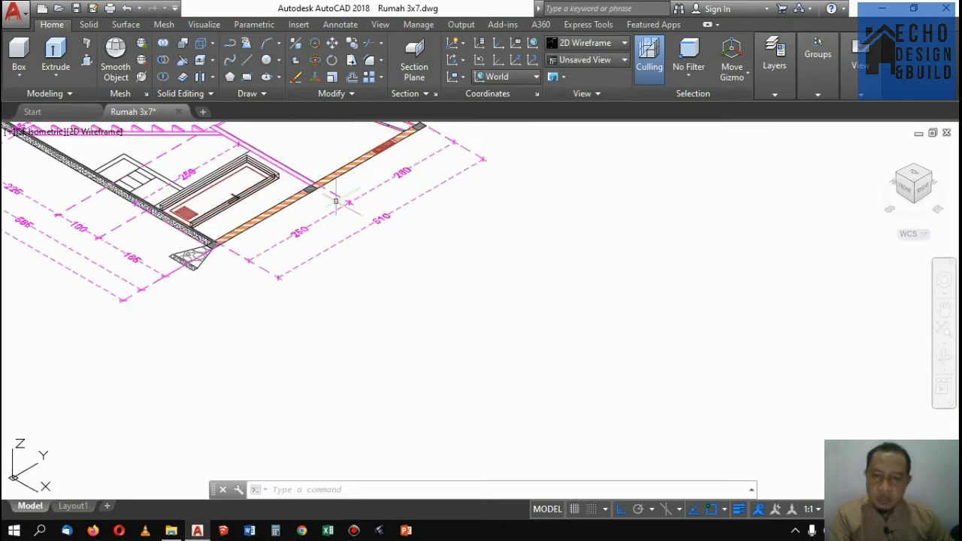
left_click(269, 155)
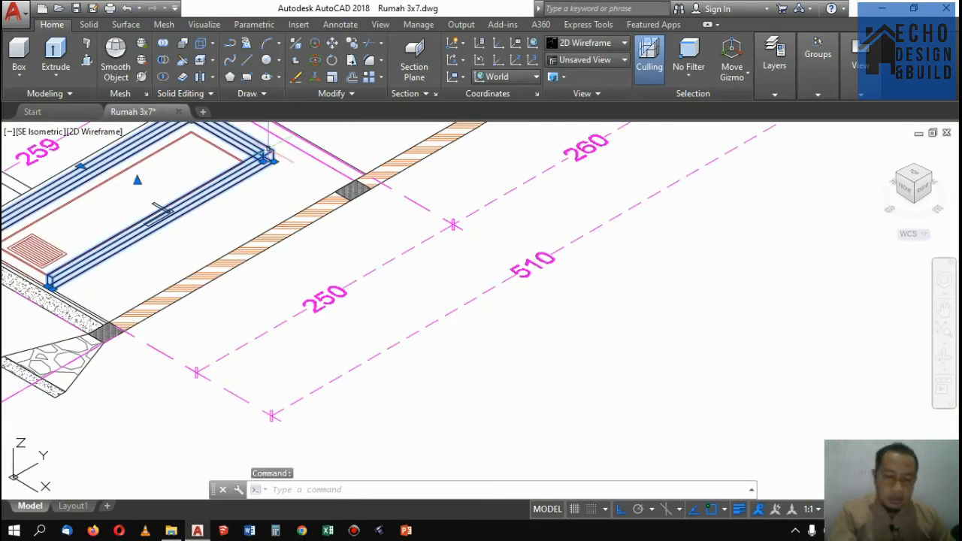
key("Delete")
Move the three door handle outlines off the copied door to the empty space in front of it.
scroll(440, 208, "down", 5)
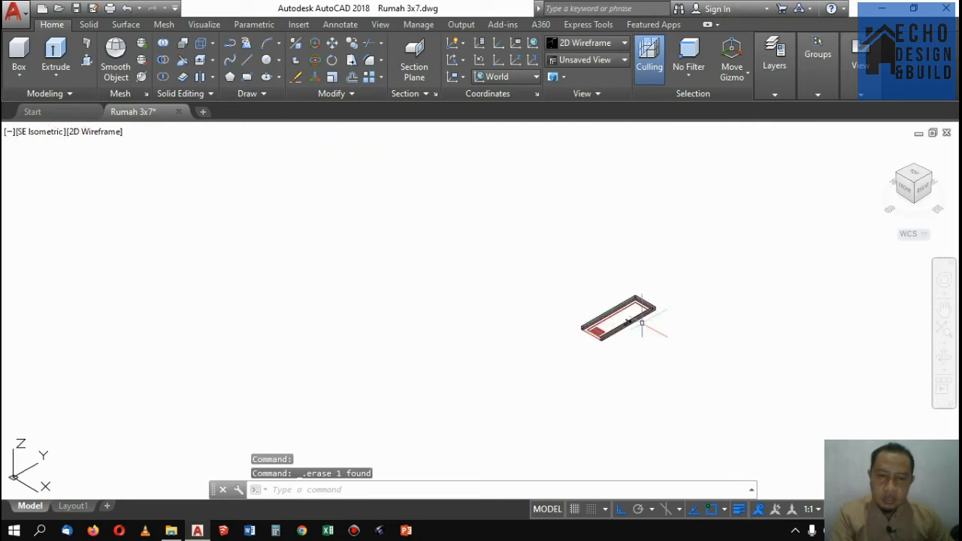
scroll(641, 323, "up", 7)
left_click(405, 308)
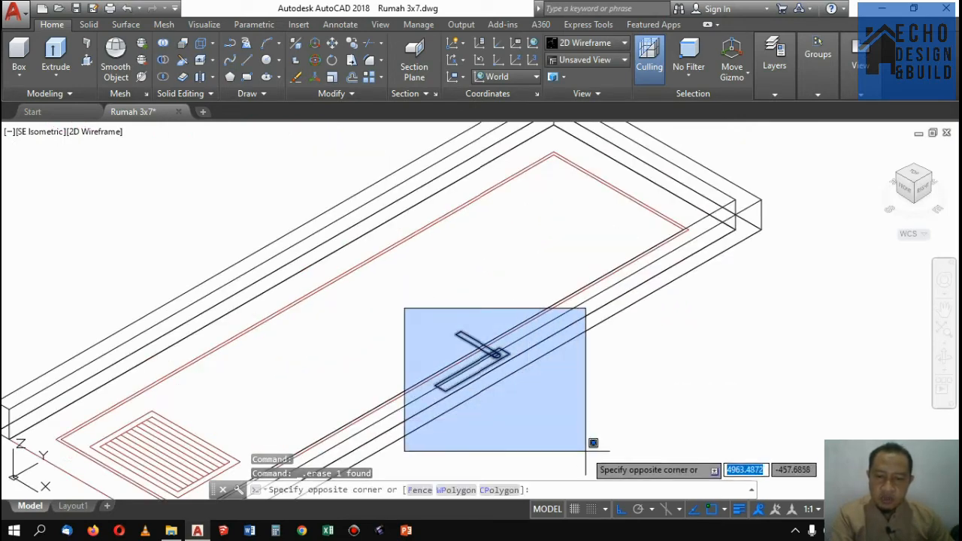
left_click(593, 443)
scroll(577, 322, "down", 5)
type("m")
key("Return")
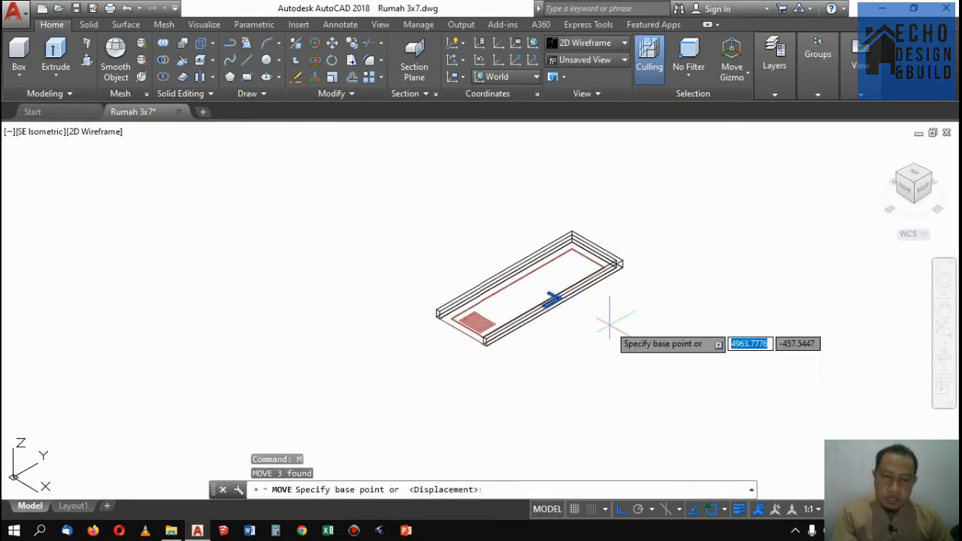
left_click(607, 312)
scroll(485, 383, "up", 5)
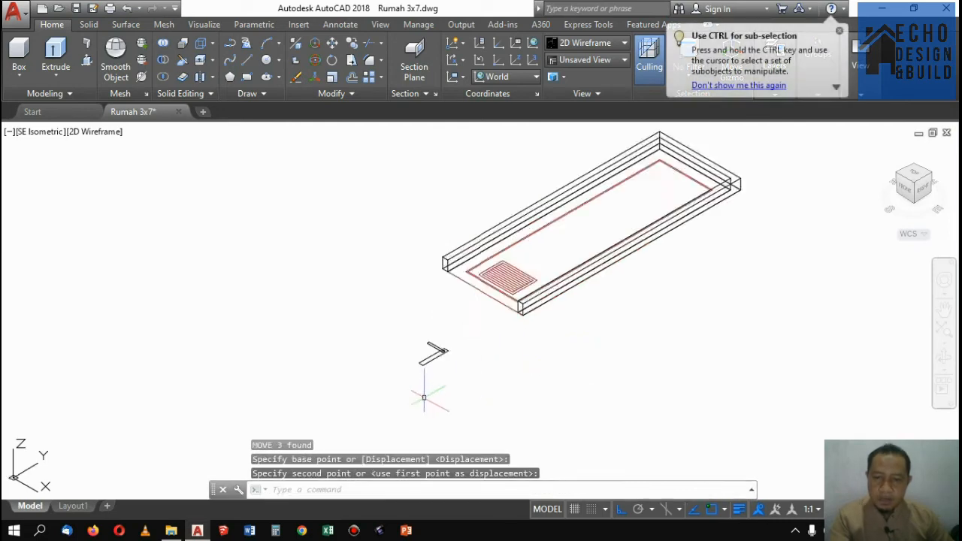
Extrude the long rectangular handle plate to a height of 0.005.
scroll(408, 301, "down", 3)
scroll(468, 333, "up", 3)
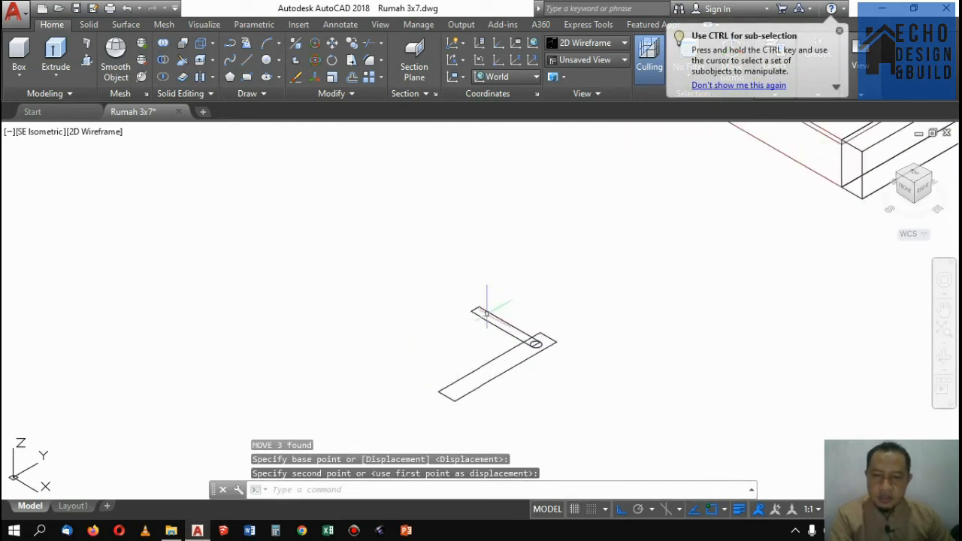
left_click(57, 54)
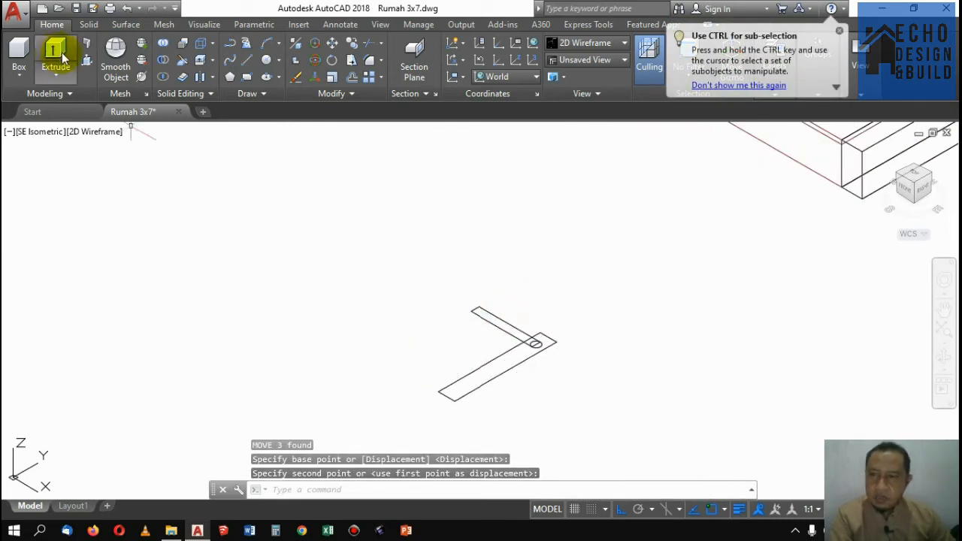
left_click(558, 341)
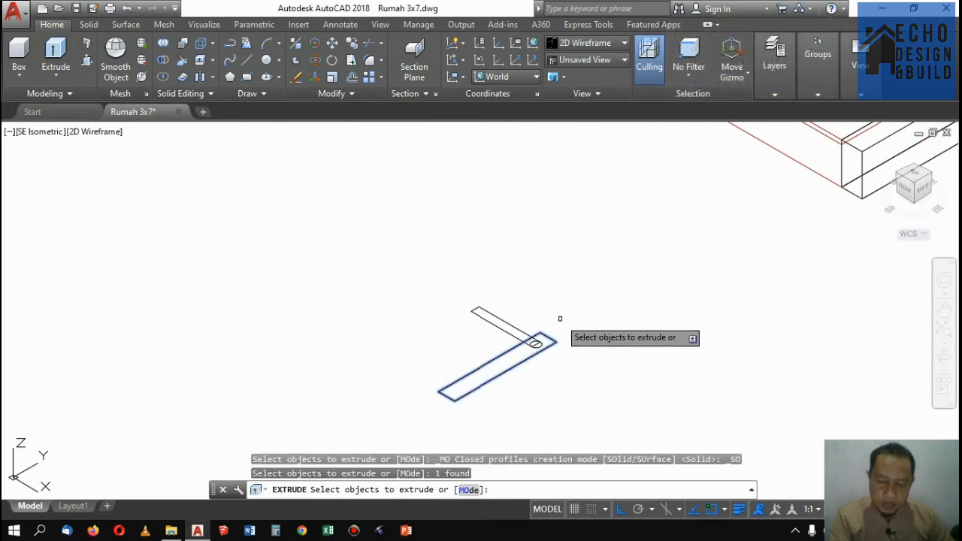
key("Return")
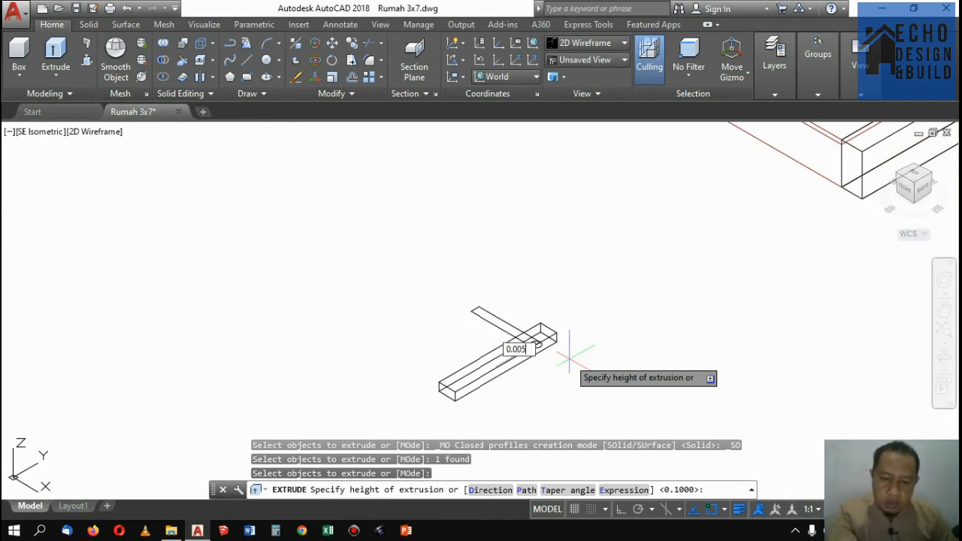
key("Return")
Extrude the circle on the handle plate to a height of 0.035 as the spindle.
scroll(531, 321, "up", 3)
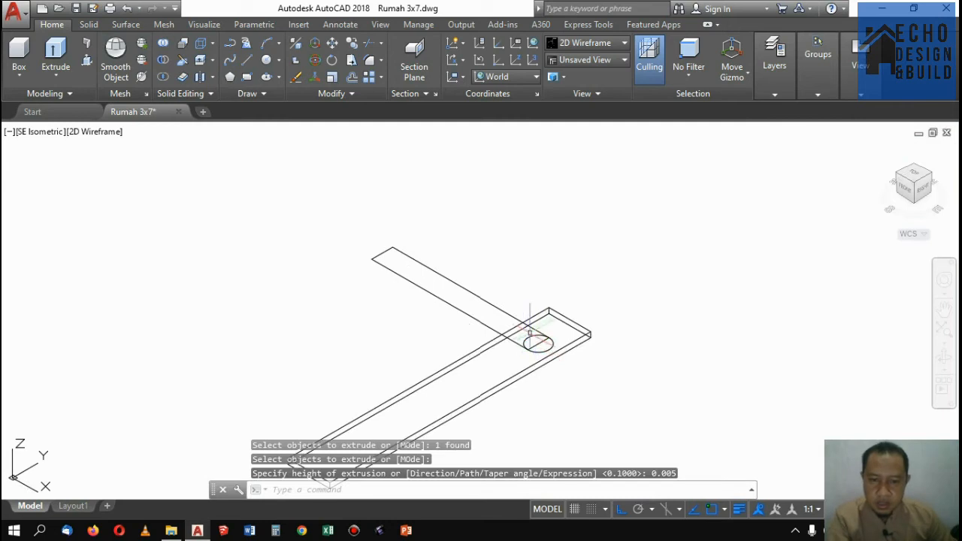
left_click(531, 336)
left_click(60, 59)
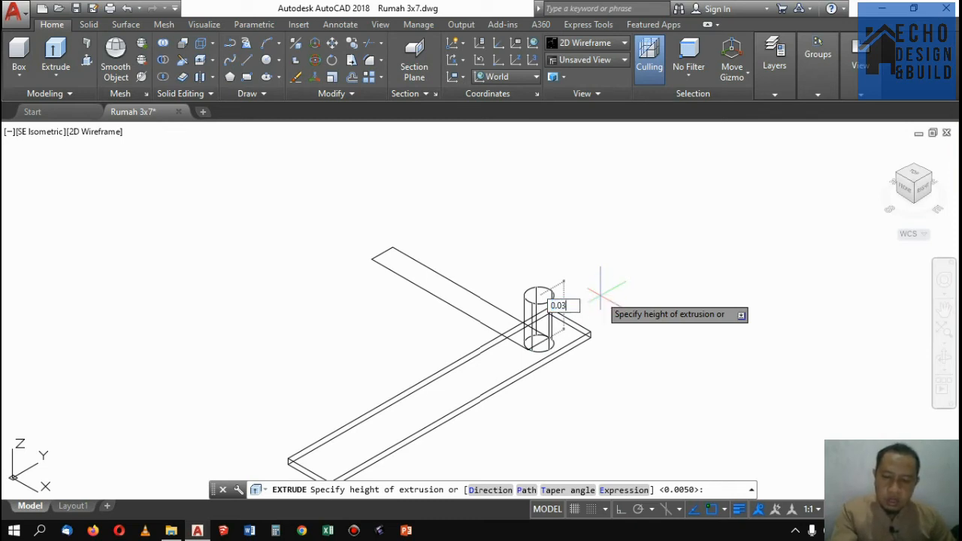
key("Return")
Extrude the narrow lever rectangle of the handle to a height of 0.02.
left_click(469, 289)
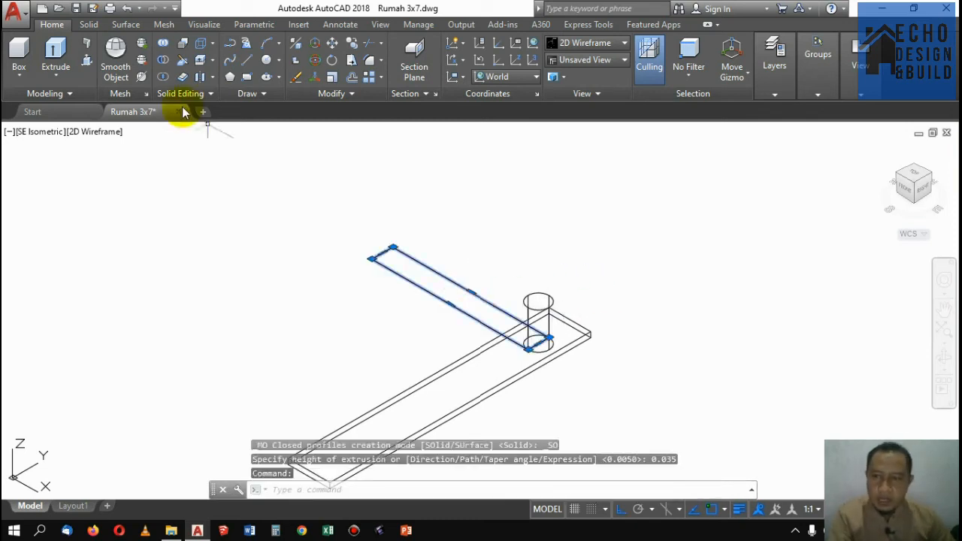
left_click(56, 60)
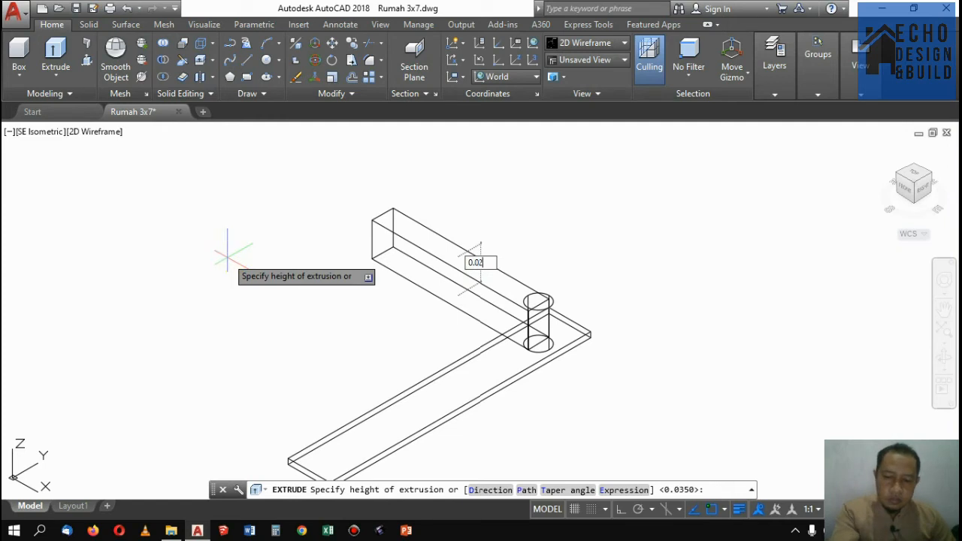
type("0.02")
key("Return")
Move the lever bar from its lower end-edge midpoint to the centre of the spindle's top face.
left_click(406, 302)
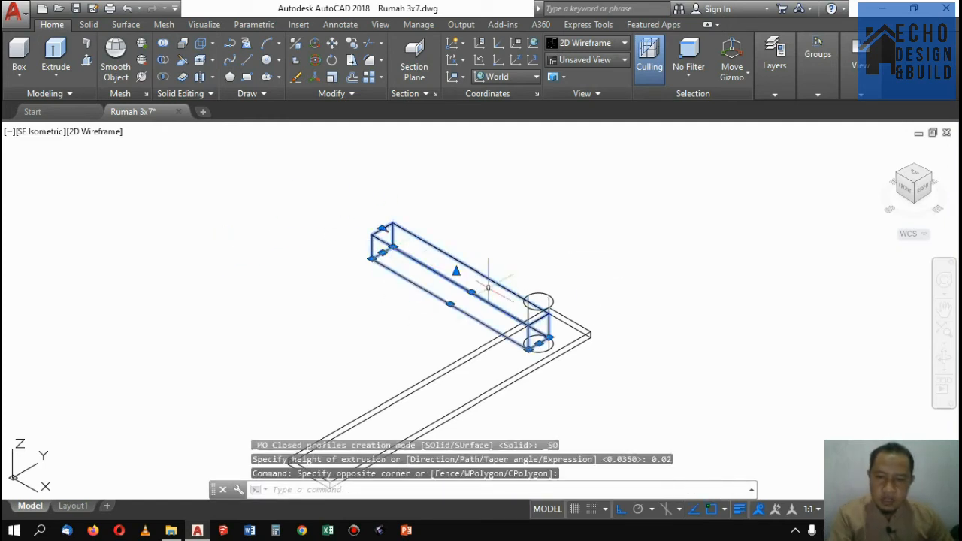
scroll(556, 355, "up", 4)
type("m")
key("Return")
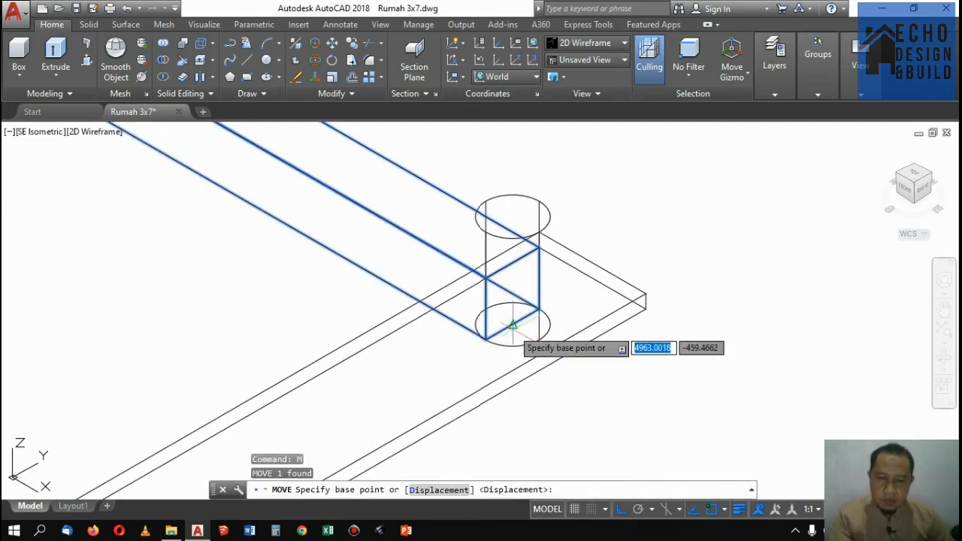
left_click(513, 324)
scroll(528, 258, "down", 2)
scroll(518, 269, "up", 2)
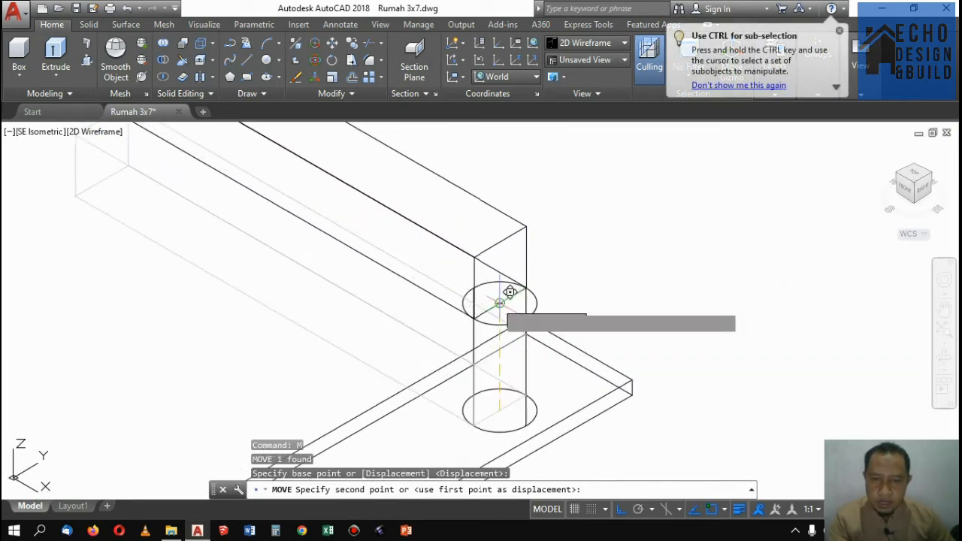
left_click(500, 303)
Lower the lever bar so its upper end-edge midpoint sits at the centre of the spindle's top face.
left_click(549, 245)
left_click(500, 224)
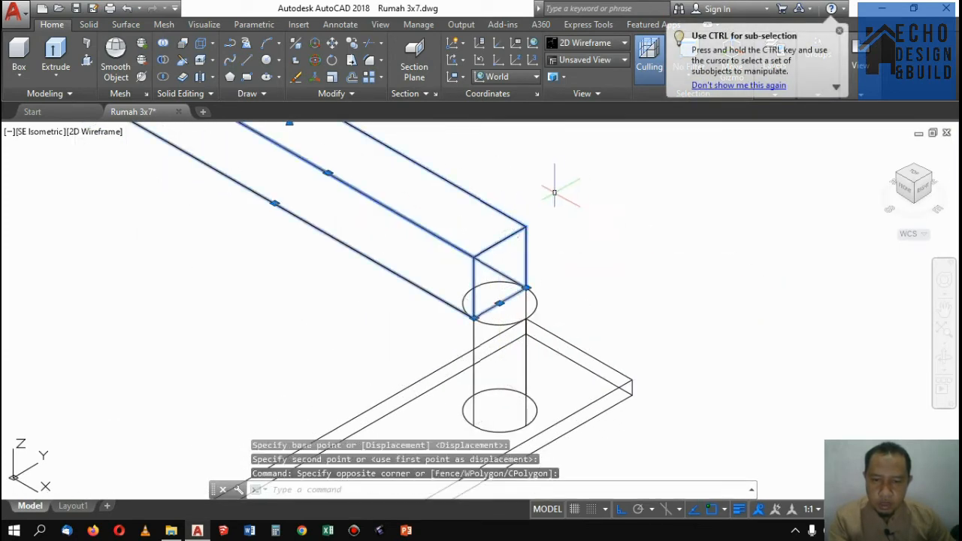
type("m")
key("Return")
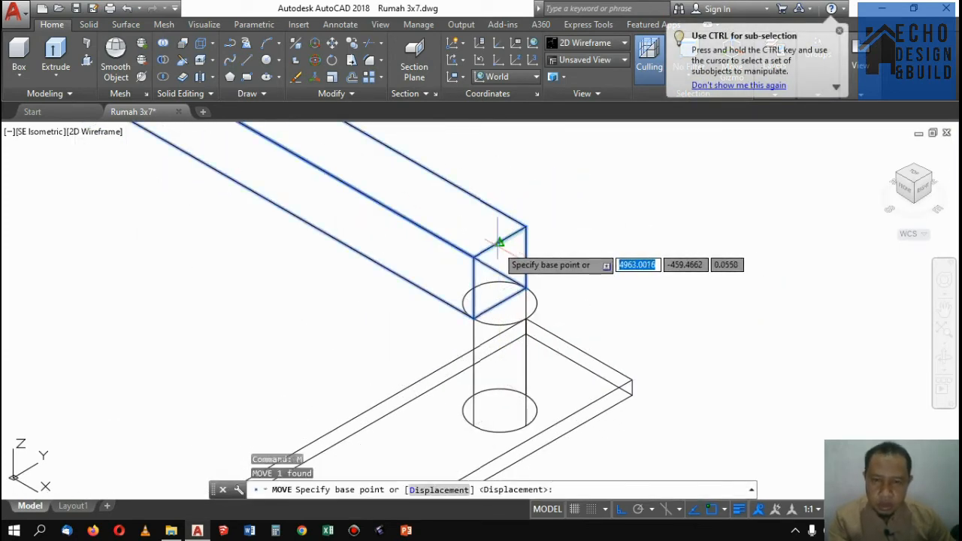
left_click(500, 242)
scroll(543, 285, "down", 3)
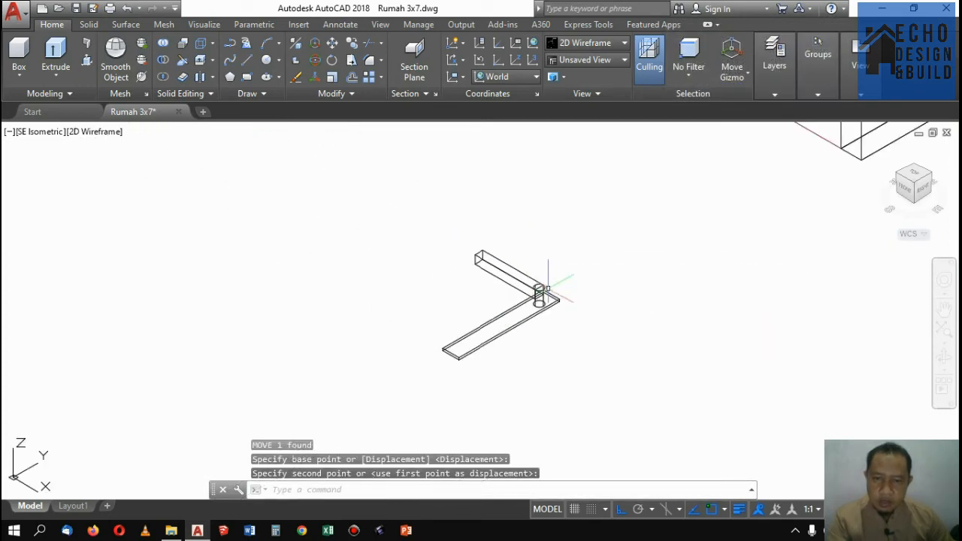
Examine how the lever bar, spindle and plate of the door handle fit together.
scroll(537, 275, "up", 2)
scroll(554, 283, "down", 2)
scroll(488, 249, "up", 1)
scroll(488, 249, "up", 1)
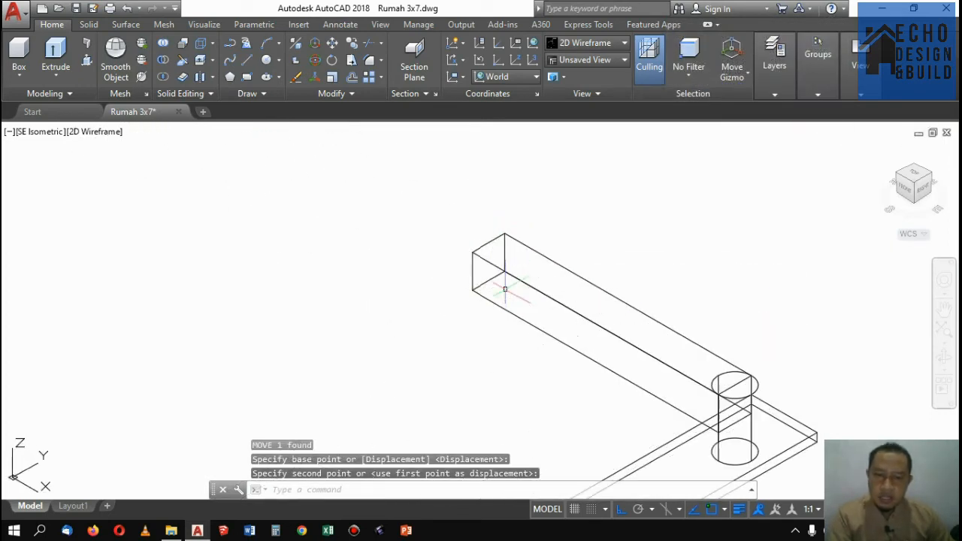
scroll(536, 275, "down", 3)
scroll(576, 279, "up", 2)
scroll(581, 279, "up", 1)
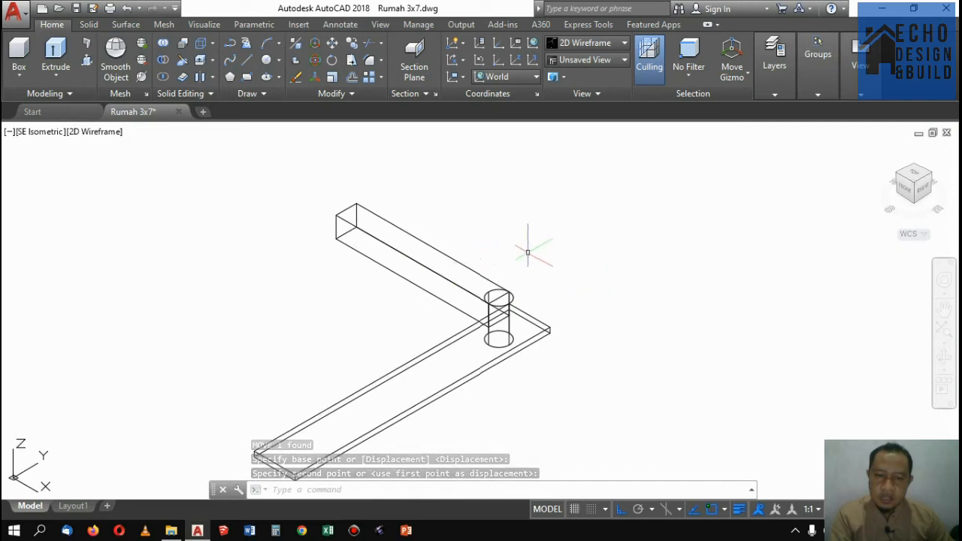
scroll(490, 264, "down", 3)
scroll(488, 265, "up", 2)
scroll(556, 253, "up", 1)
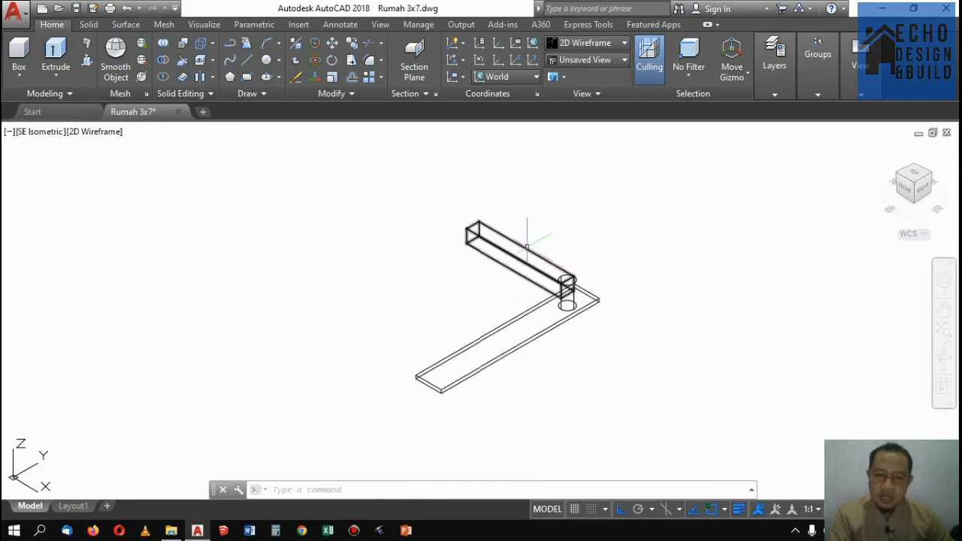
Union the handle's plate, spindle and lever bar into a single solid.
scroll(556, 265, "down", 2)
left_click(612, 344)
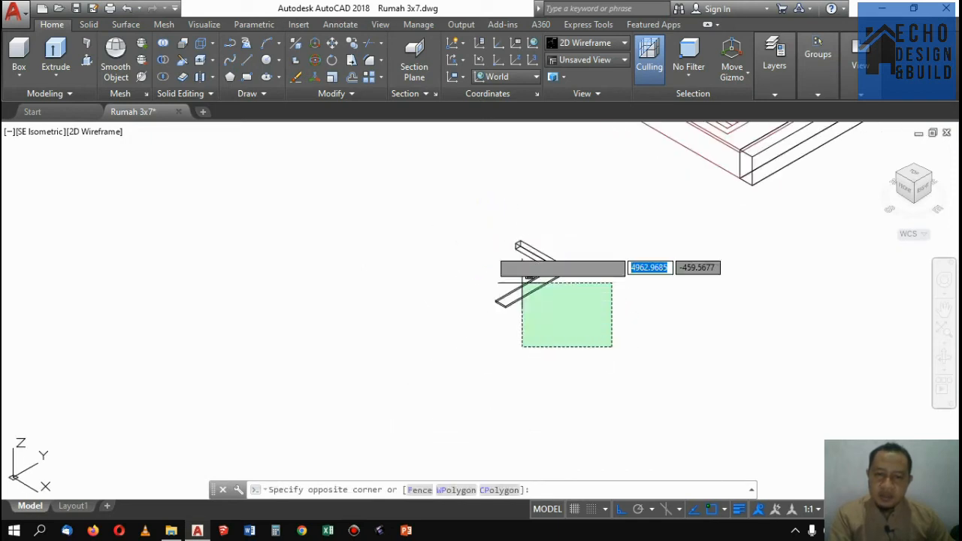
left_click(521, 264)
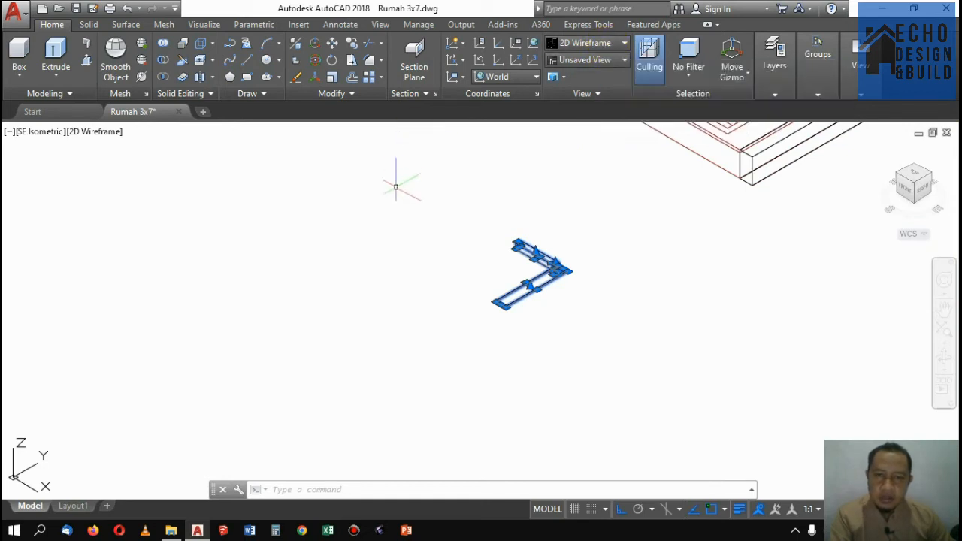
left_click(89, 25)
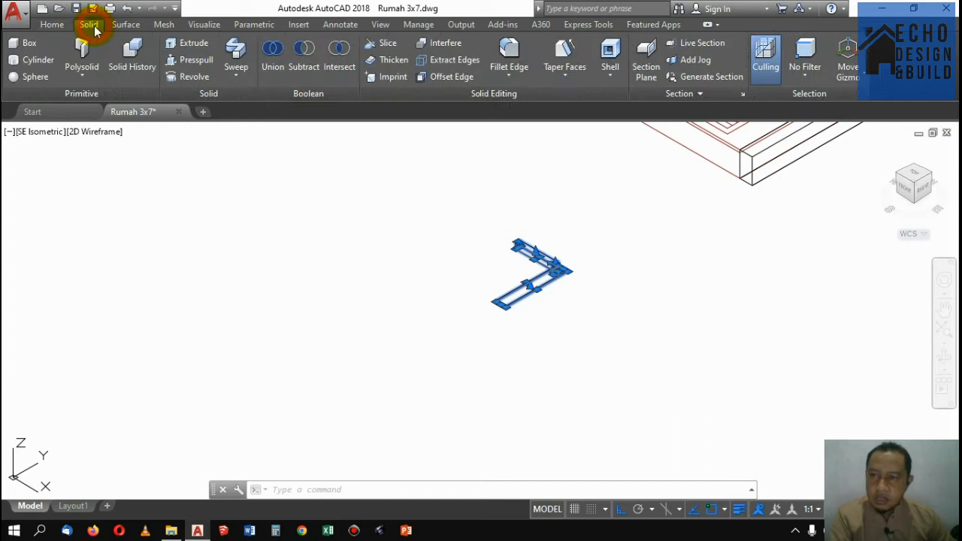
left_click(54, 24)
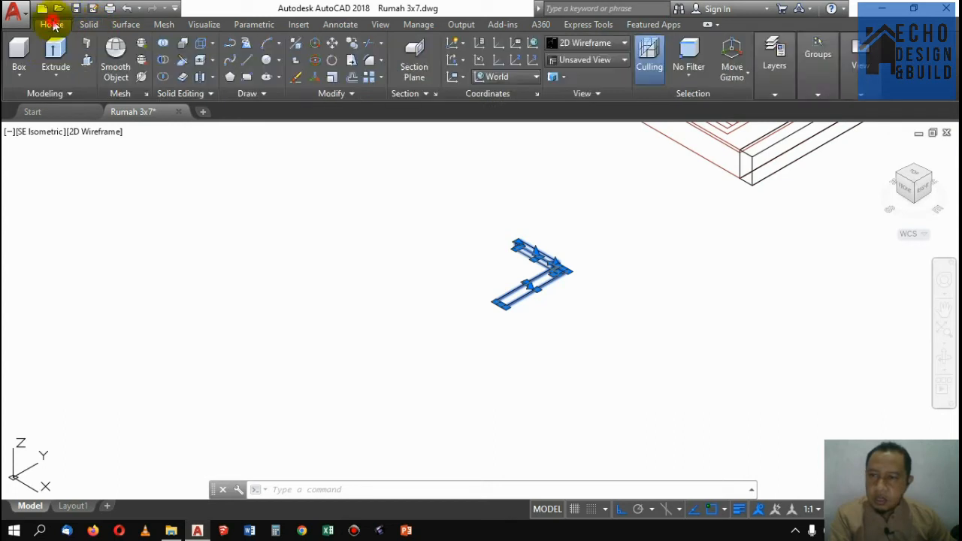
left_click(163, 45)
left_click(594, 344)
left_click(479, 209)
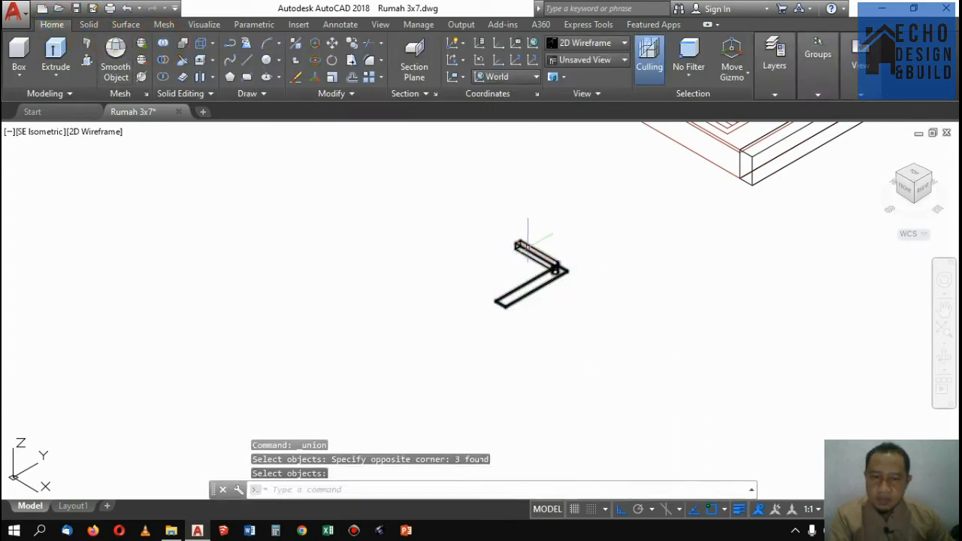
scroll(565, 272, "up", 5)
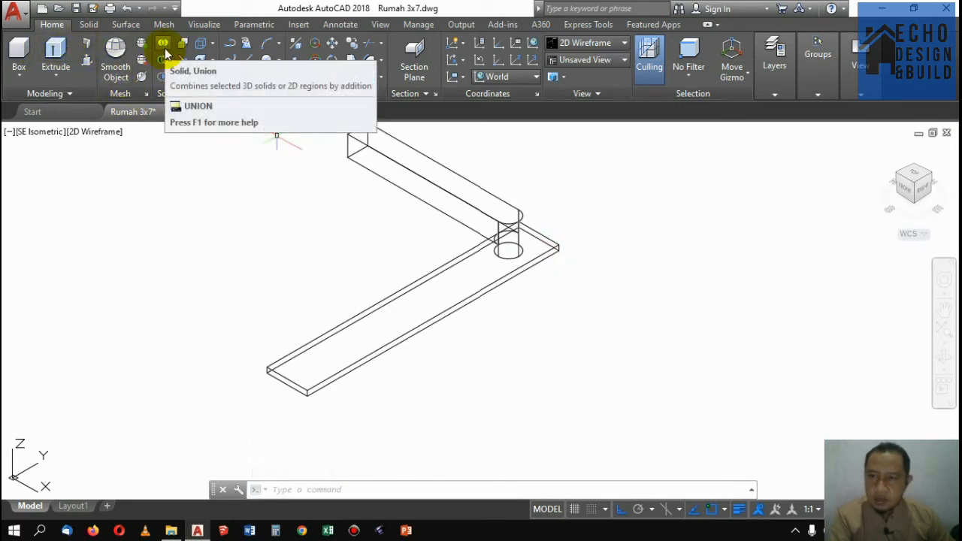
Examine the unioned door handle and its size next to the door.
scroll(616, 267, "down", 3)
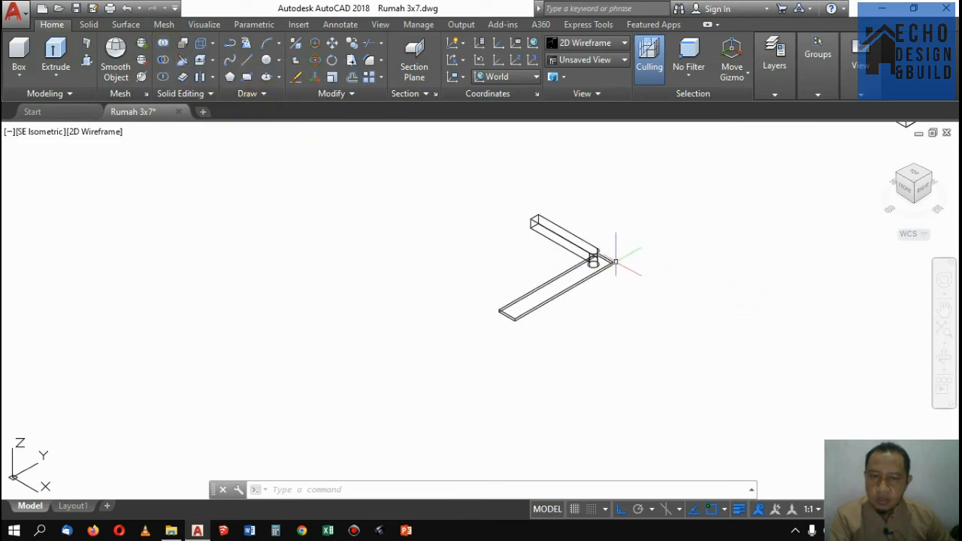
scroll(613, 262, "up", 3)
scroll(612, 268, "down", 4)
scroll(629, 277, "up", 2)
scroll(573, 254, "down", 4)
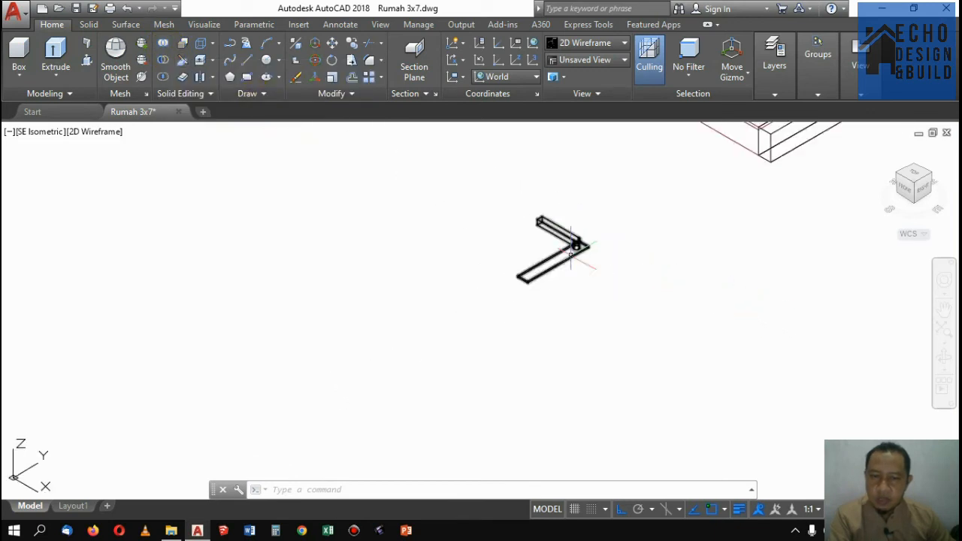
scroll(580, 240, "up", 6)
scroll(569, 303, "down", 4)
scroll(579, 286, "down", 3)
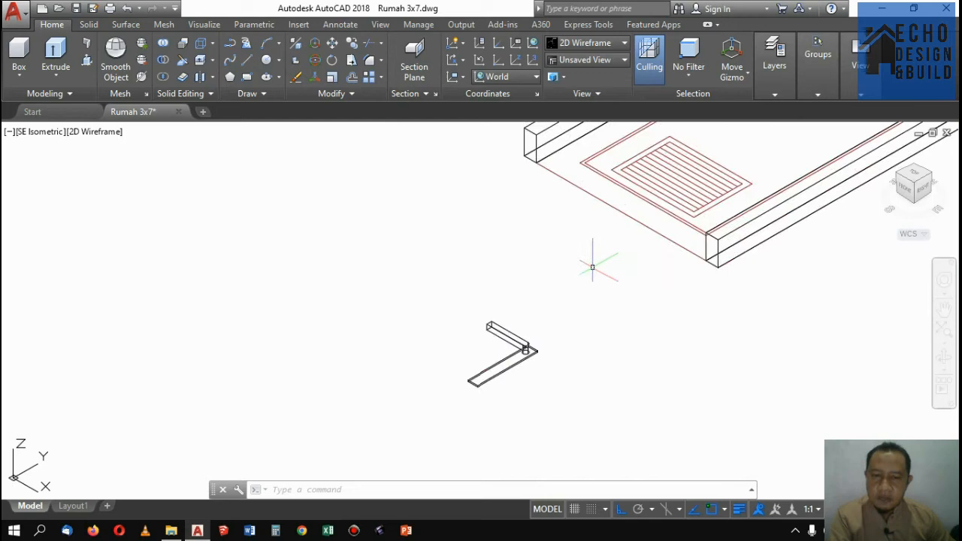
Assign the door handle solid to the chrome layer.
scroll(563, 333, "up", 2)
left_click(568, 335)
left_click(770, 89)
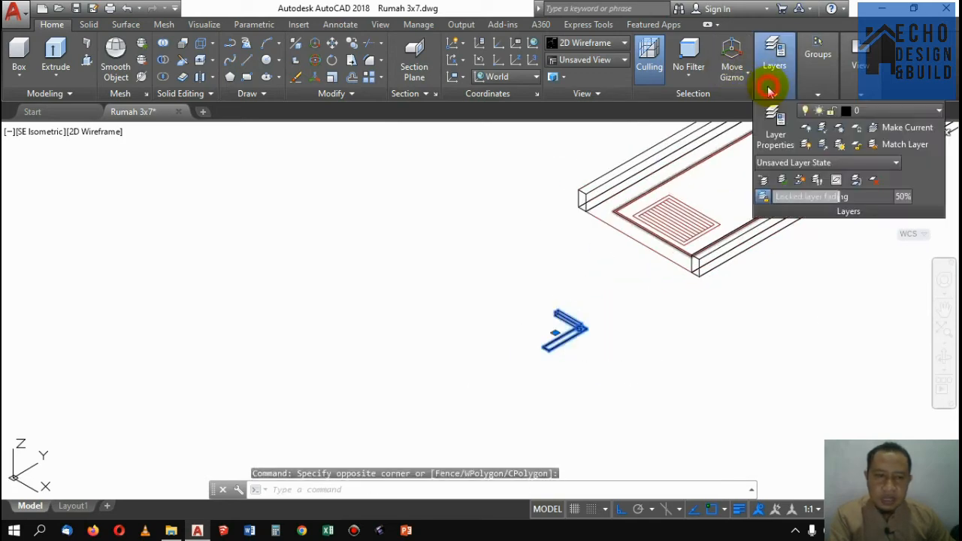
left_click(887, 113)
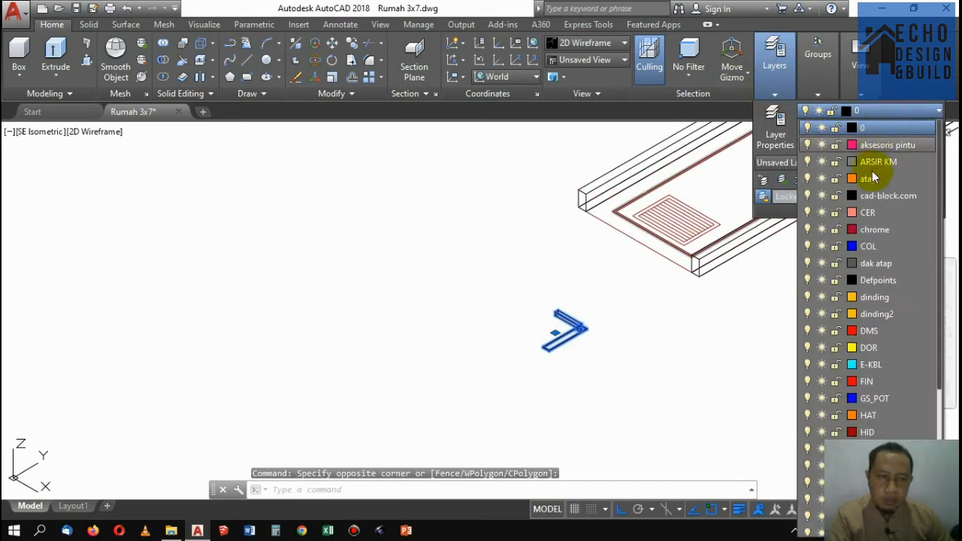
left_click(857, 246)
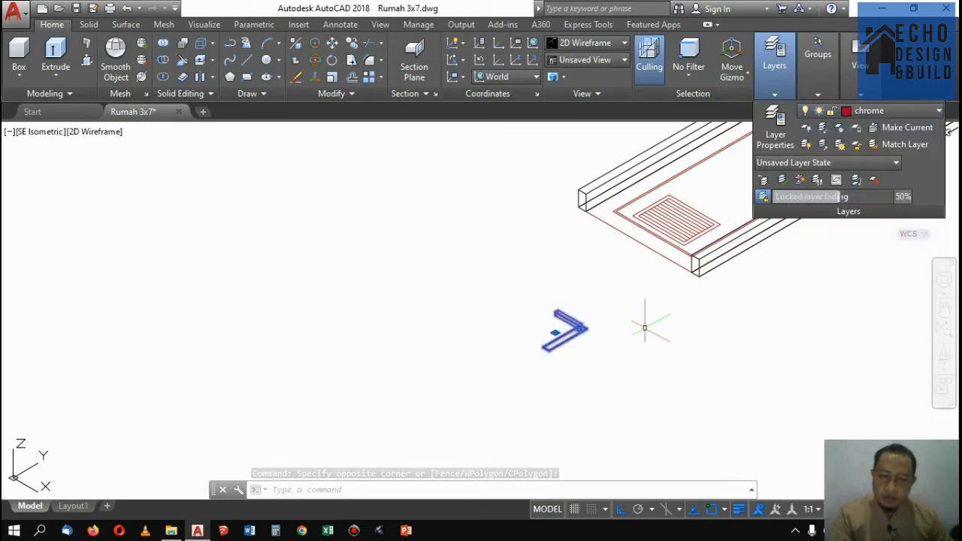
key("Escape")
Presspull the door leaf's outer border area, between the door frame and the inner panel outline, to a height of 0.03.
scroll(650, 320, "down", 2)
scroll(805, 175, "down", 2)
scroll(805, 175, "up", 8)
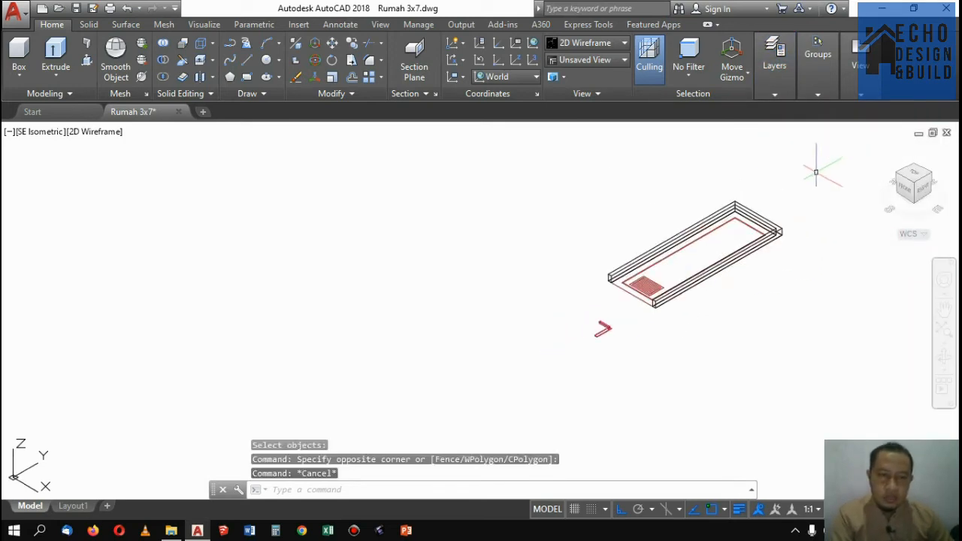
scroll(605, 235, "down", 4)
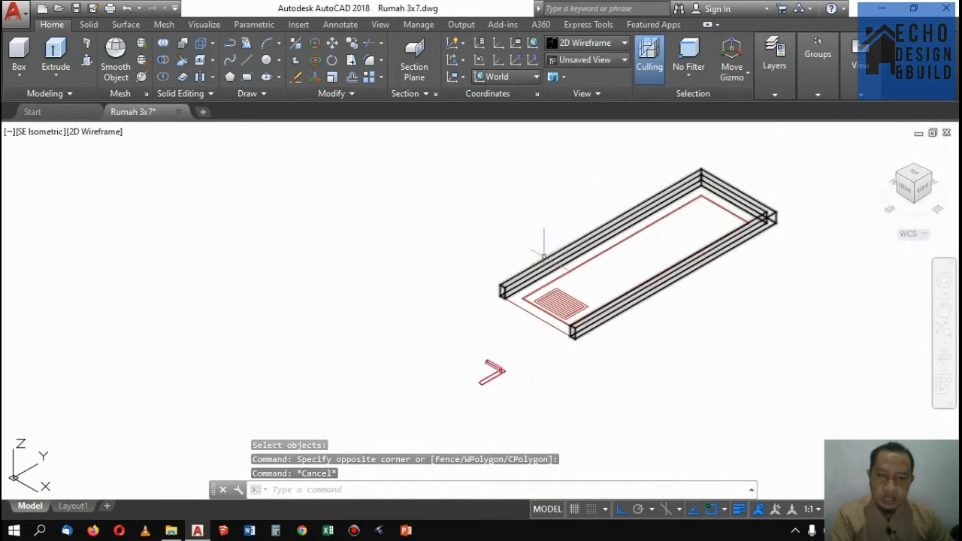
left_click(87, 60)
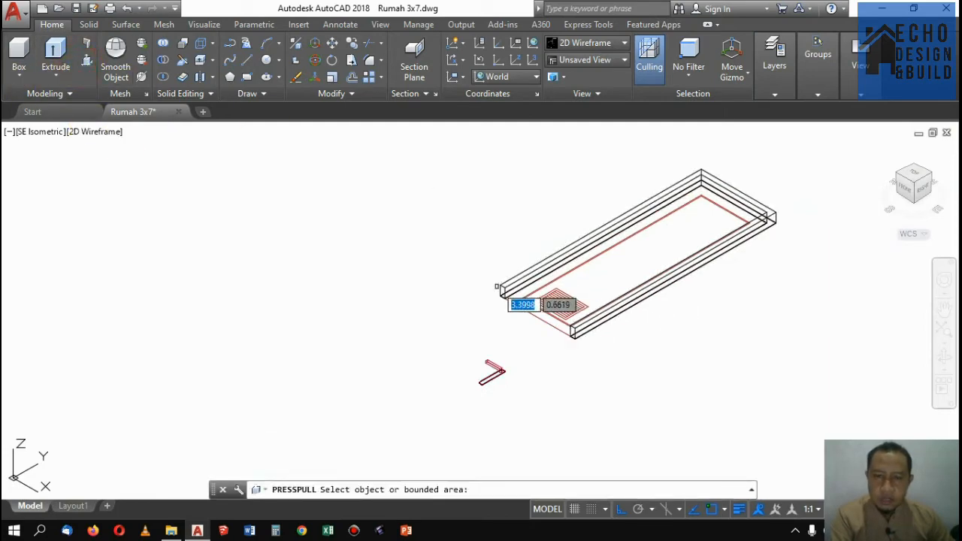
scroll(505, 288, "up", 5)
left_click(533, 317)
scroll(535, 319, "down", 3)
scroll(534, 319, "down", 3)
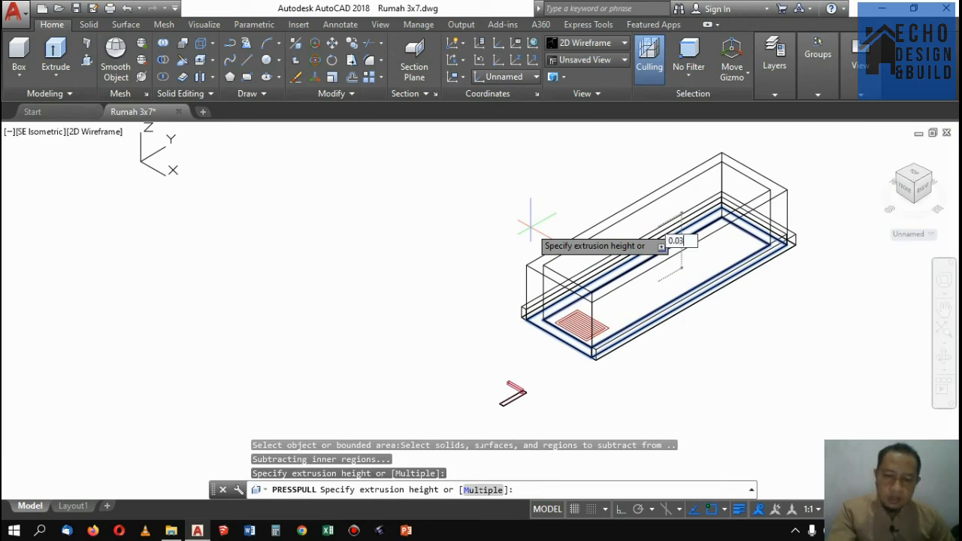
type("0.03")
key("Return")
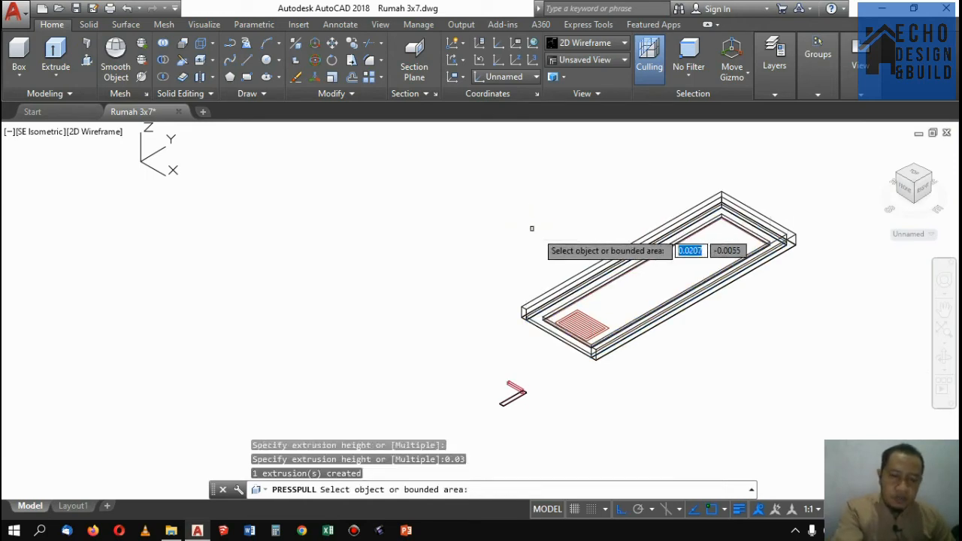
Presspull the narrow strip between the two inner panel outlines of the door leaf to a height of 0.015.
scroll(604, 310, "up", 5)
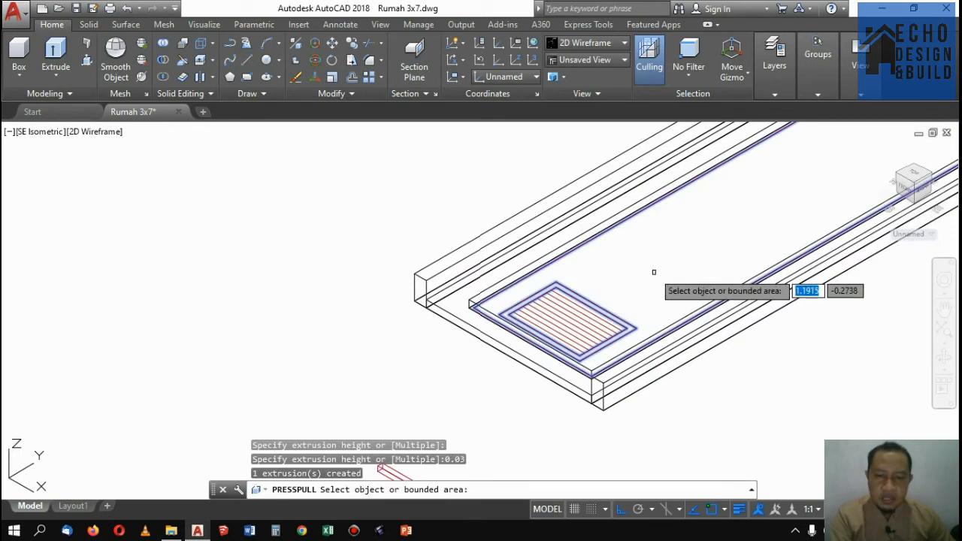
scroll(525, 284, "up", 8)
left_click(419, 342)
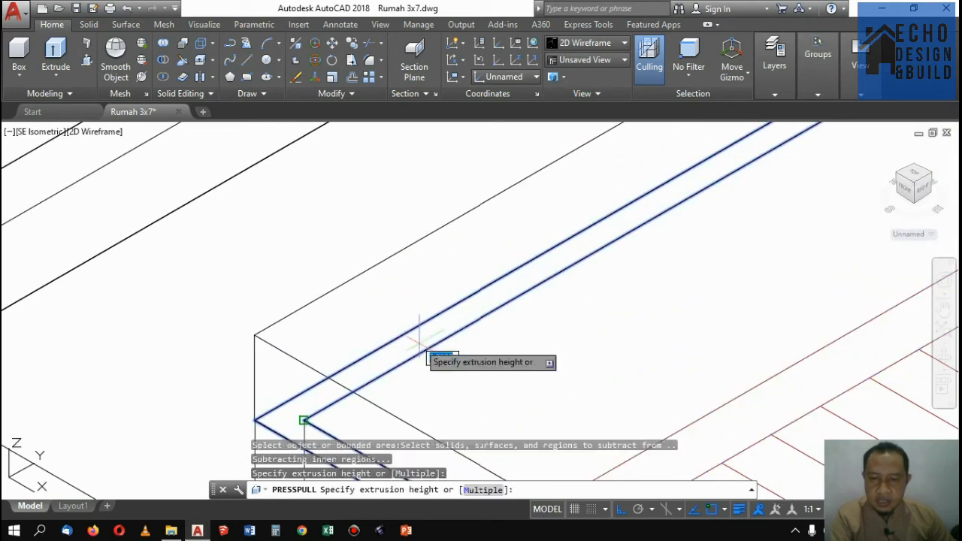
scroll(412, 300, "down", 6)
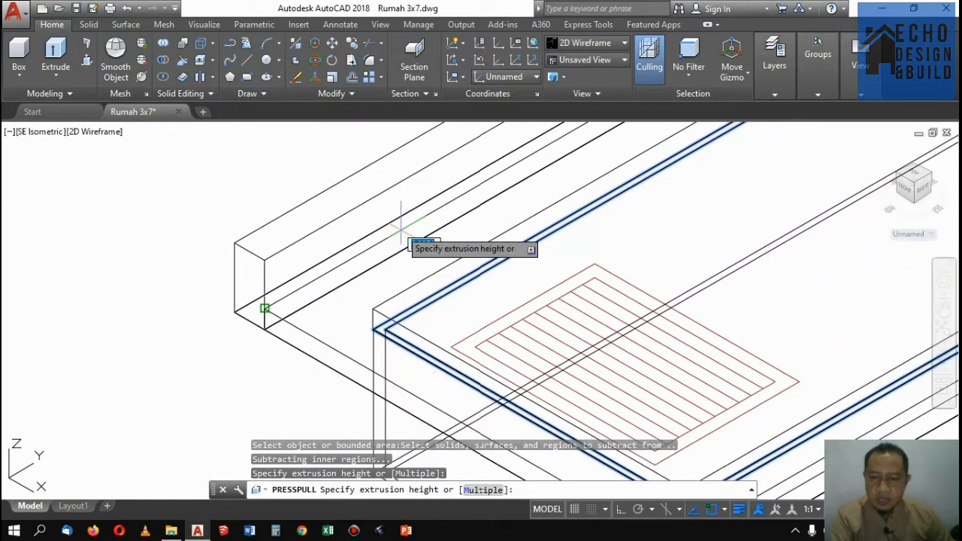
scroll(401, 225, "down", 5)
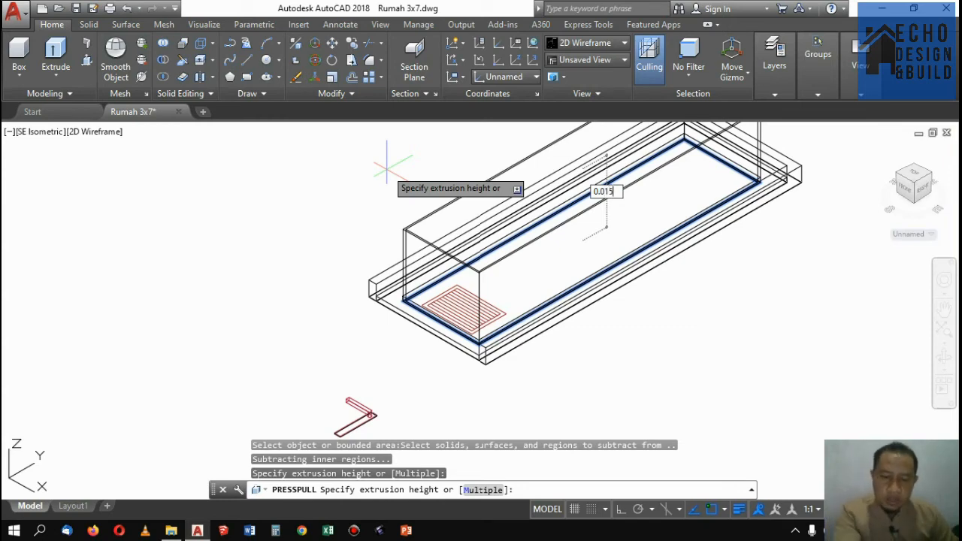
key("Return")
scroll(399, 316, "up", 8)
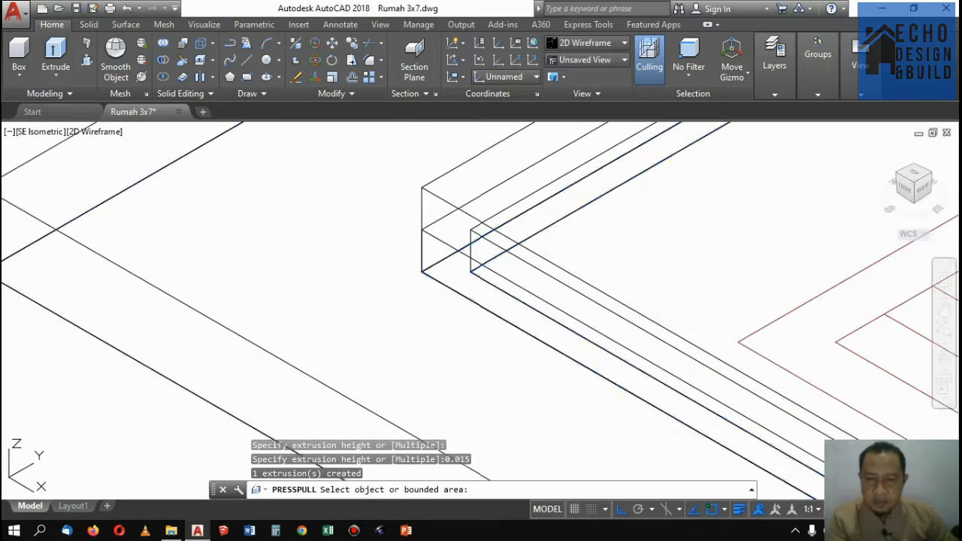
scroll(421, 315, "down", 5)
scroll(339, 337, "up", 5)
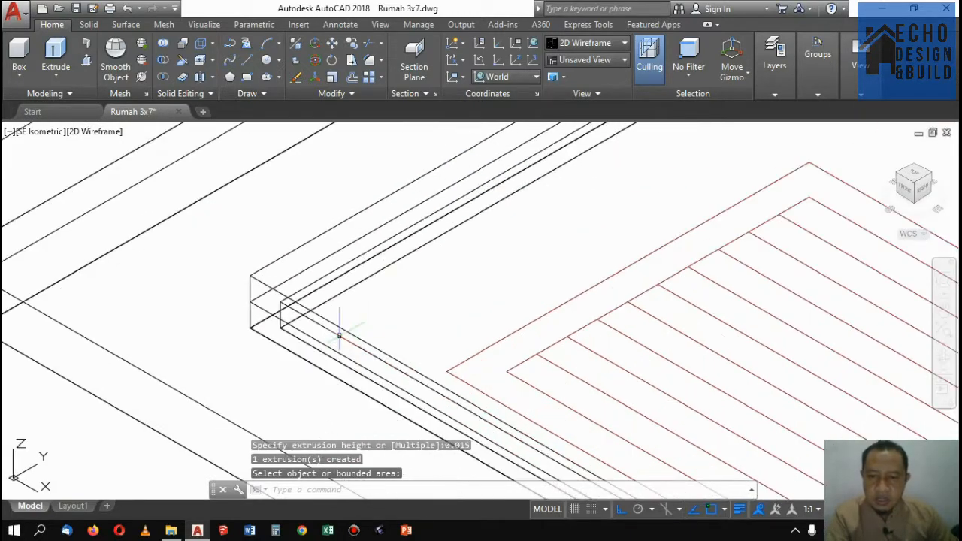
Presspull the central door panel area around the louvre vent up to the top corner of the extruded outer border.
left_click(88, 61)
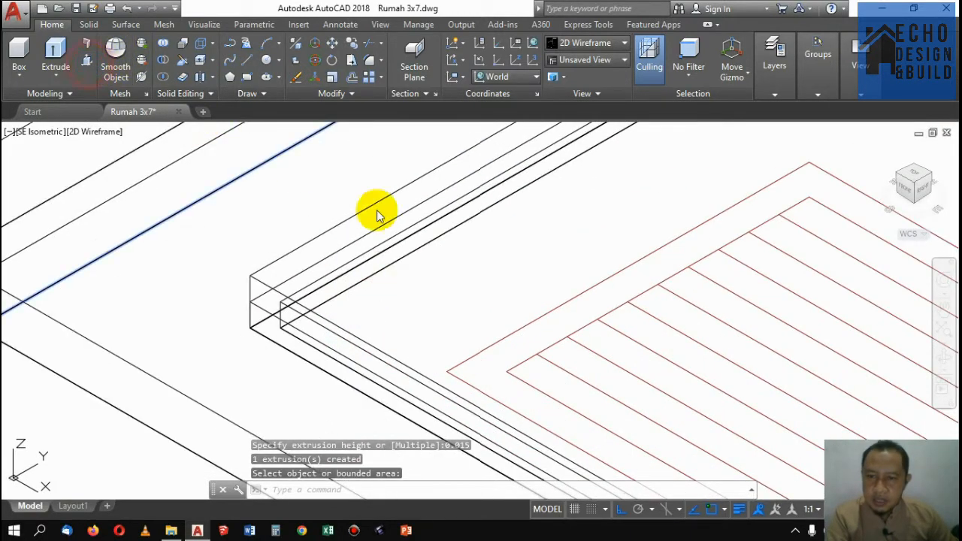
scroll(408, 268, "down", 4)
left_click(546, 248)
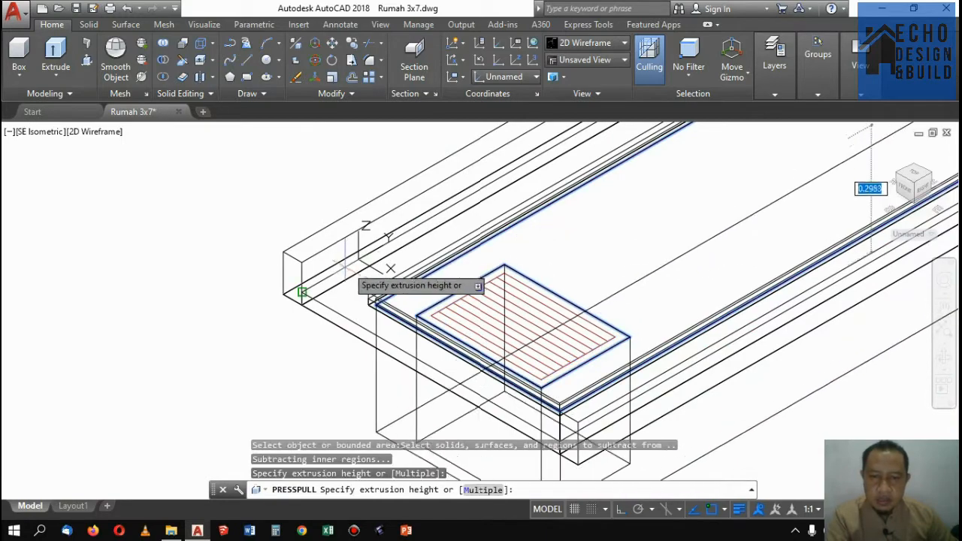
scroll(308, 293, "up", 4)
left_click(374, 330)
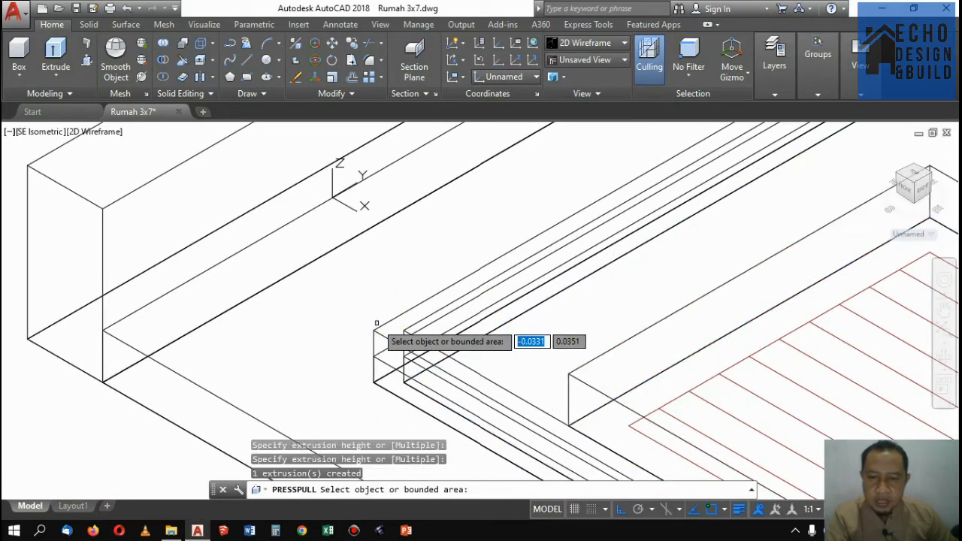
Presspull the border area around the louvre vent to a height of 0.035.
scroll(406, 310, "down", 4)
scroll(521, 251, "up", 3)
scroll(526, 260, "down", 4)
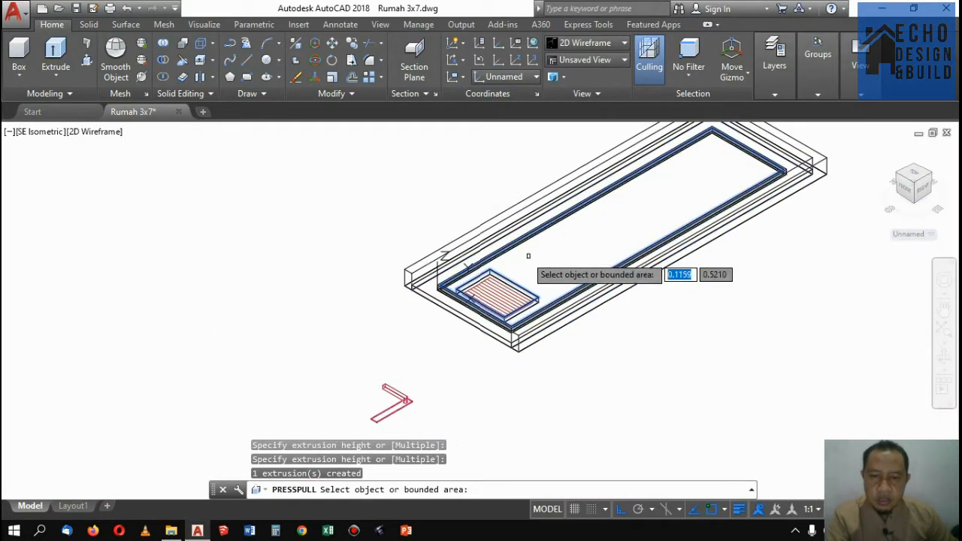
scroll(419, 297, "up", 6)
scroll(416, 301, "down", 2)
scroll(416, 300, "up", 6)
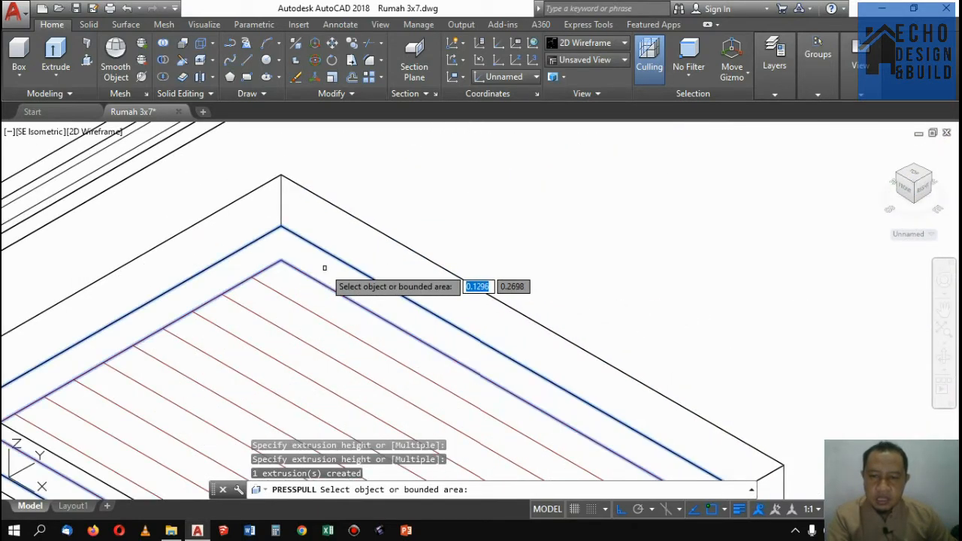
left_click(325, 268)
scroll(376, 256, "down", 5)
scroll(594, 267, "up", 2)
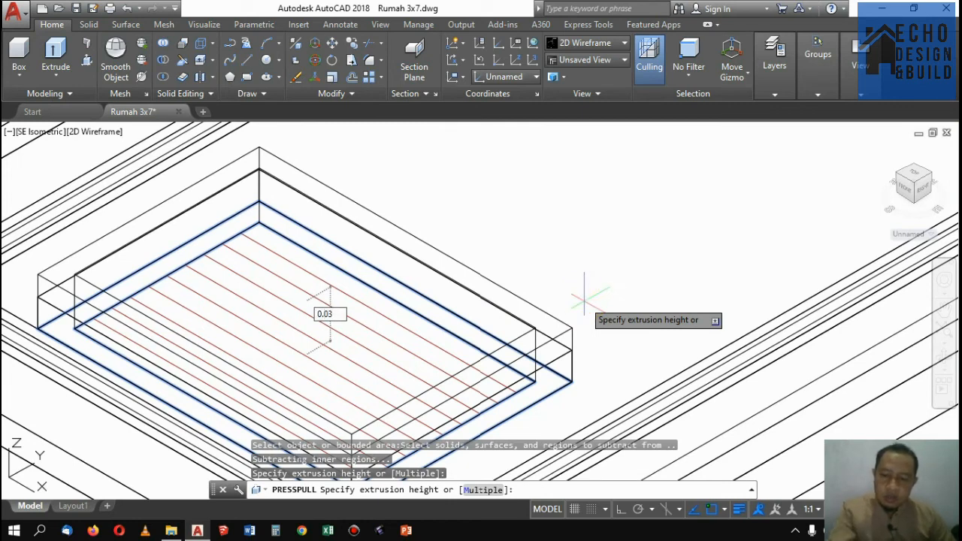
key("Return")
scroll(613, 285, "down", 3)
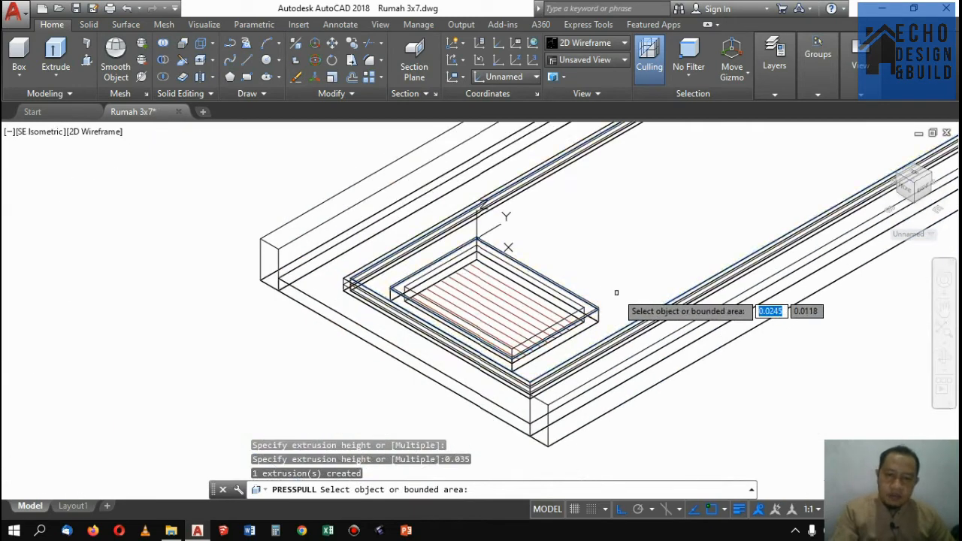
scroll(617, 293, "up", 2)
key("Return")
Presspull the second louvre strip from the vent's upper end to a height of 0.04.
scroll(460, 280, "up", 1)
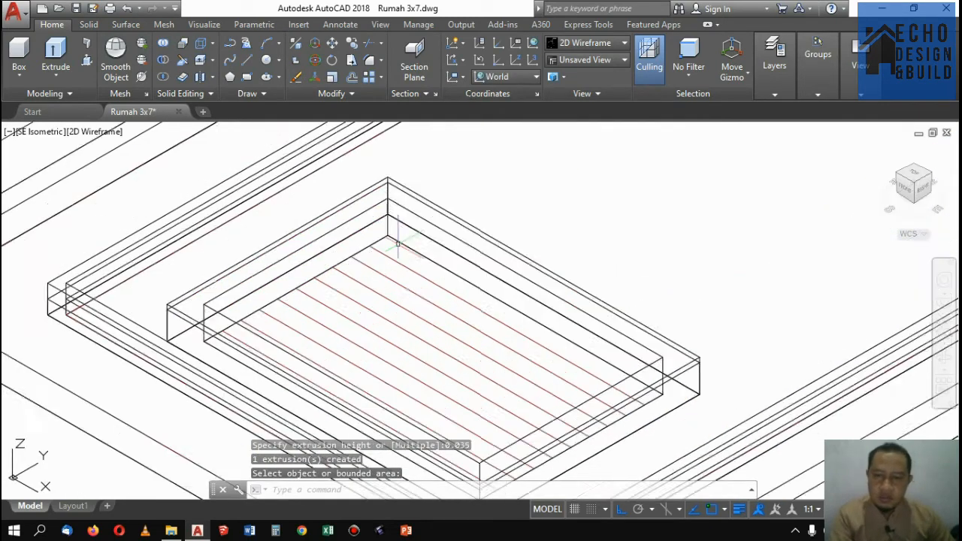
scroll(451, 276, "down", 2)
scroll(391, 269, "up", 5)
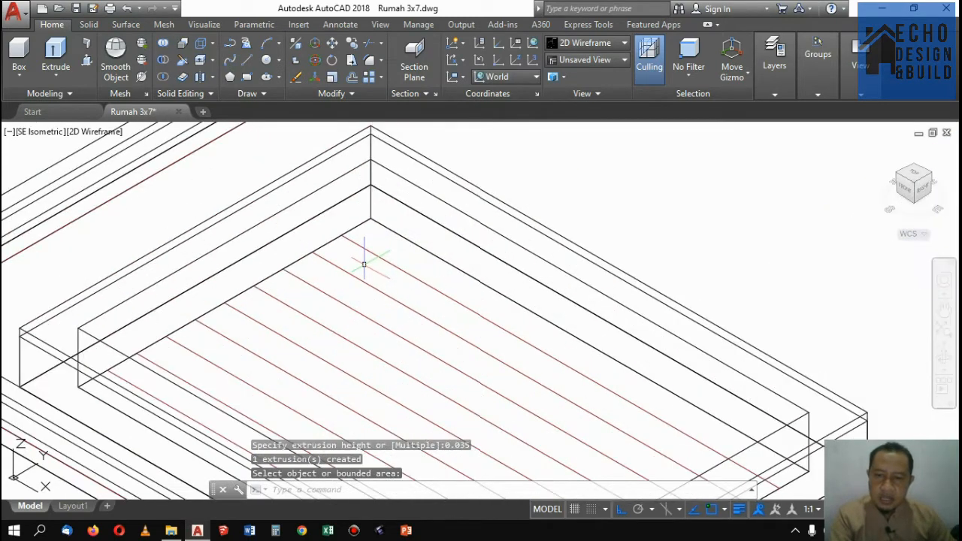
scroll(363, 264, "down", 1)
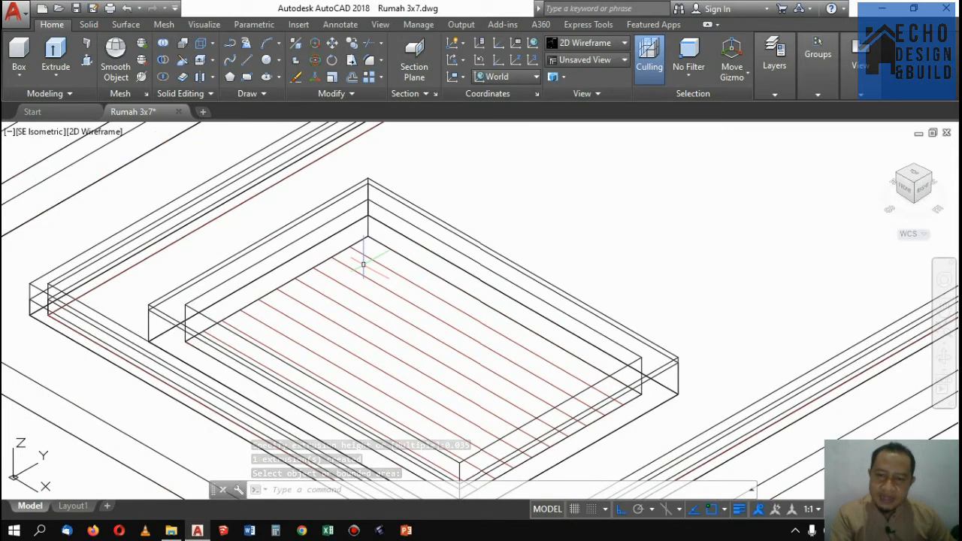
left_click(86, 62)
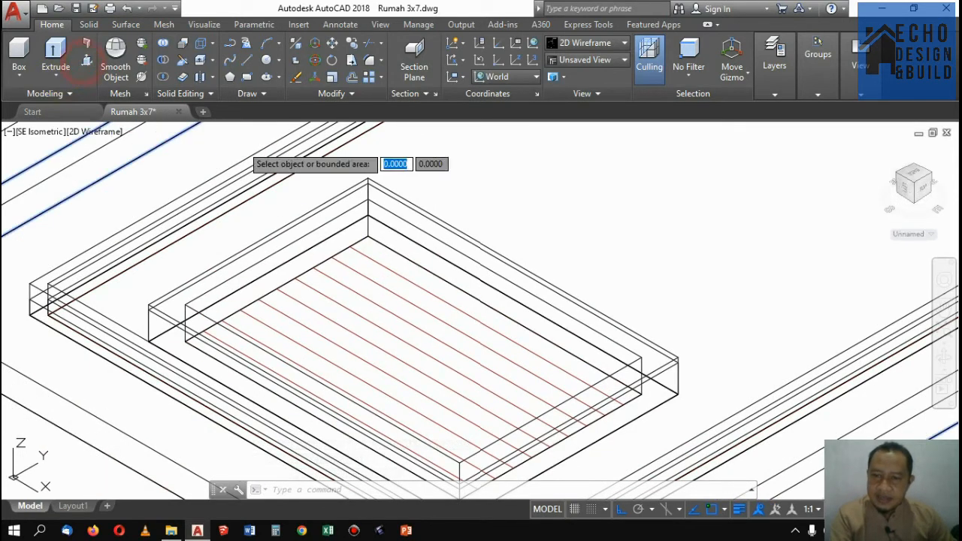
scroll(354, 262, "up", 3)
left_click(349, 263)
scroll(376, 271, "down", 3)
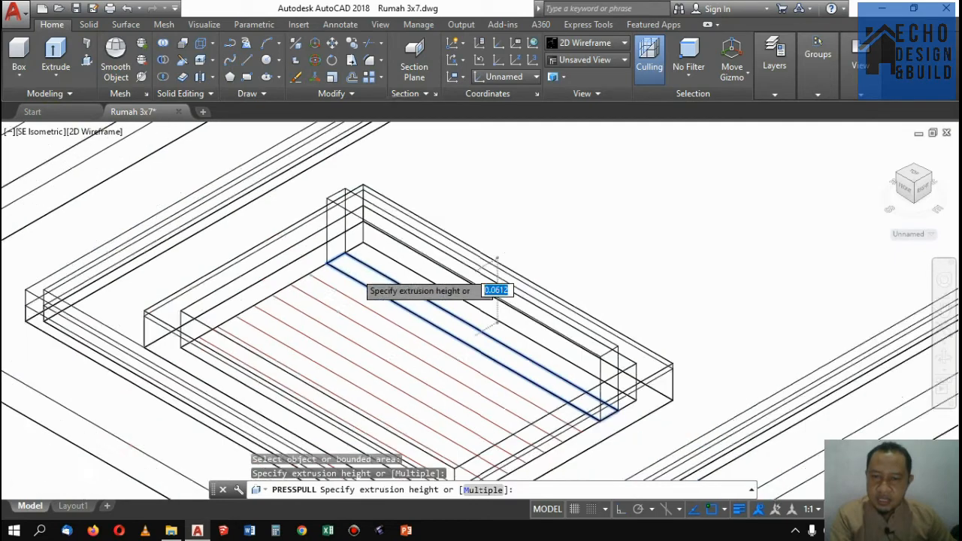
scroll(422, 234, "up", 3)
scroll(541, 252, "down", 3)
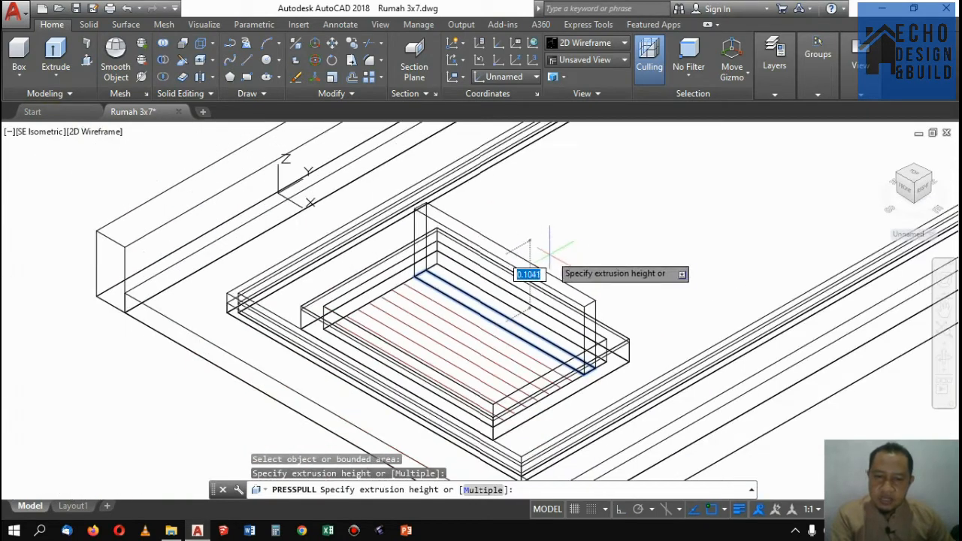
scroll(579, 263, "up", 2)
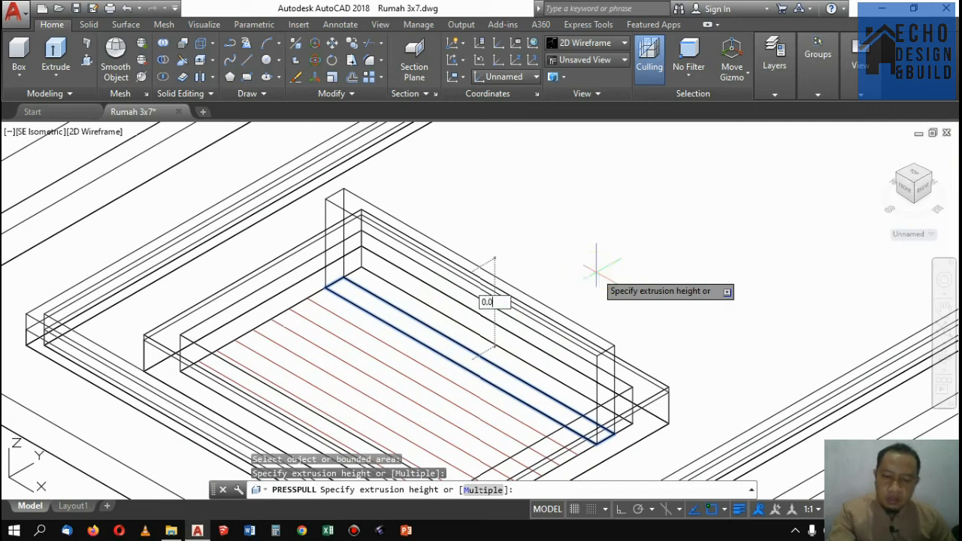
key("Return")
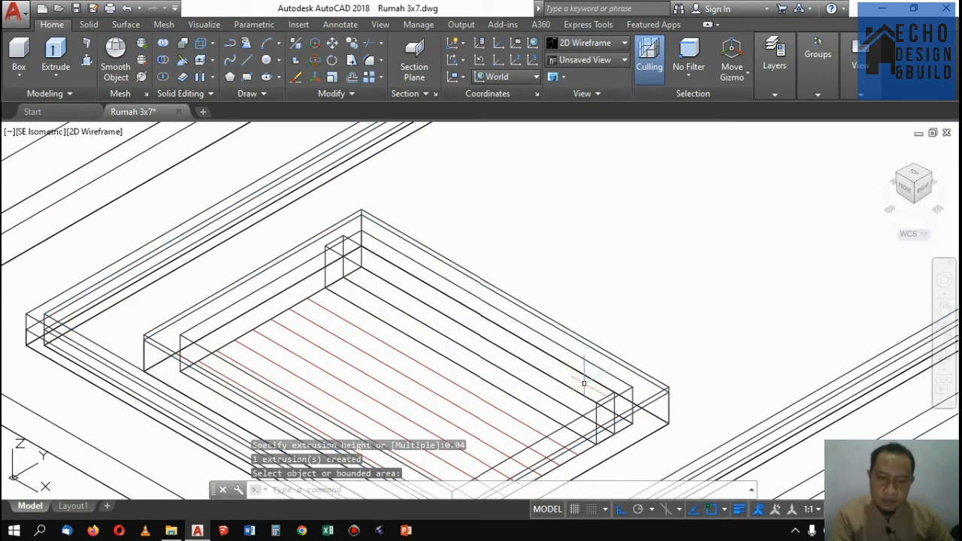
Presspull half of the louvre strip's end face inward, cutting a notch half the louvre's thickness at that end.
scroll(591, 383, "up", 3)
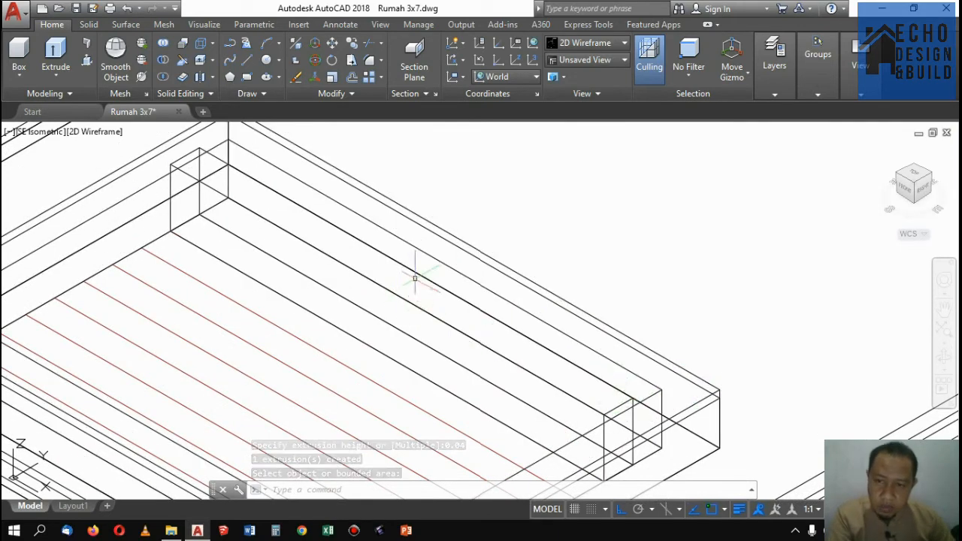
key("Escape")
left_click(390, 305)
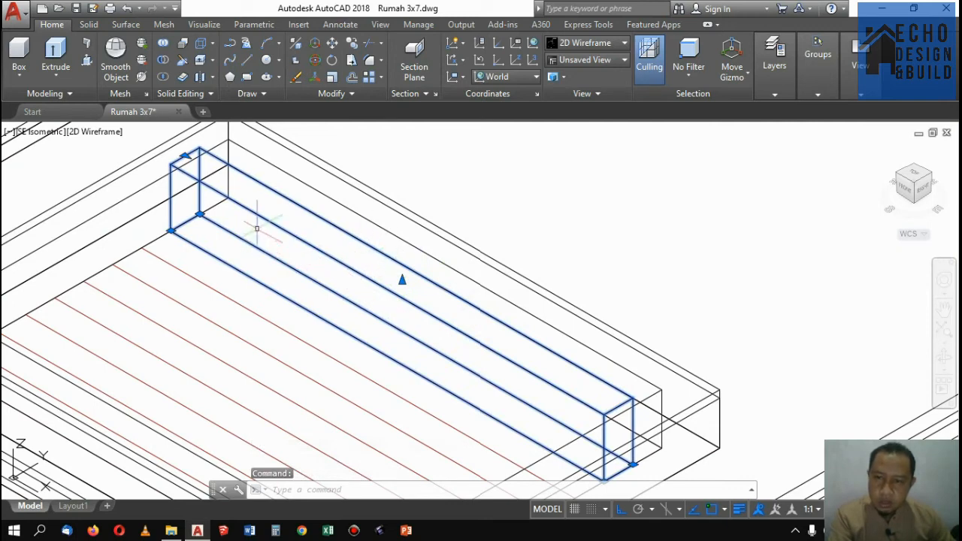
left_click(86, 66)
scroll(225, 196, "up", 3)
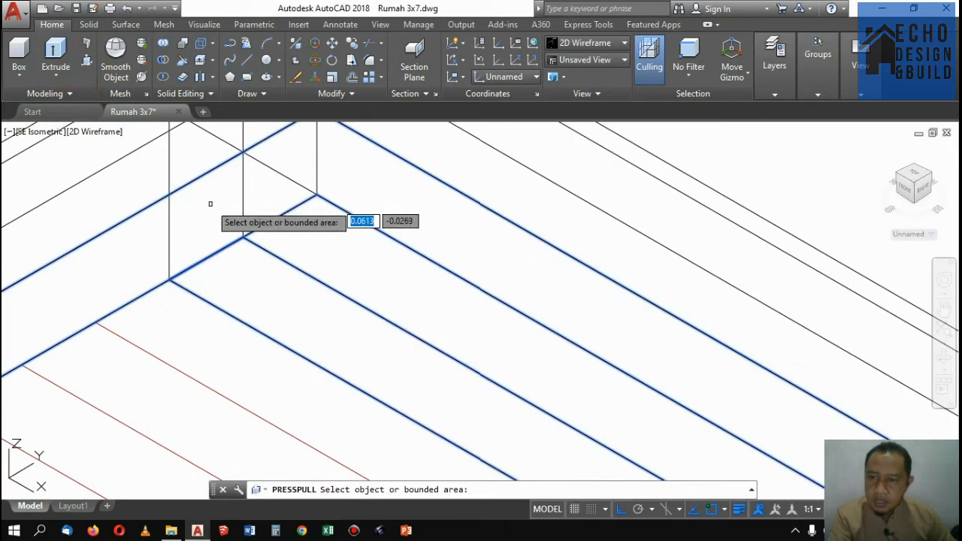
left_click(222, 209)
scroll(206, 161, "up", 3)
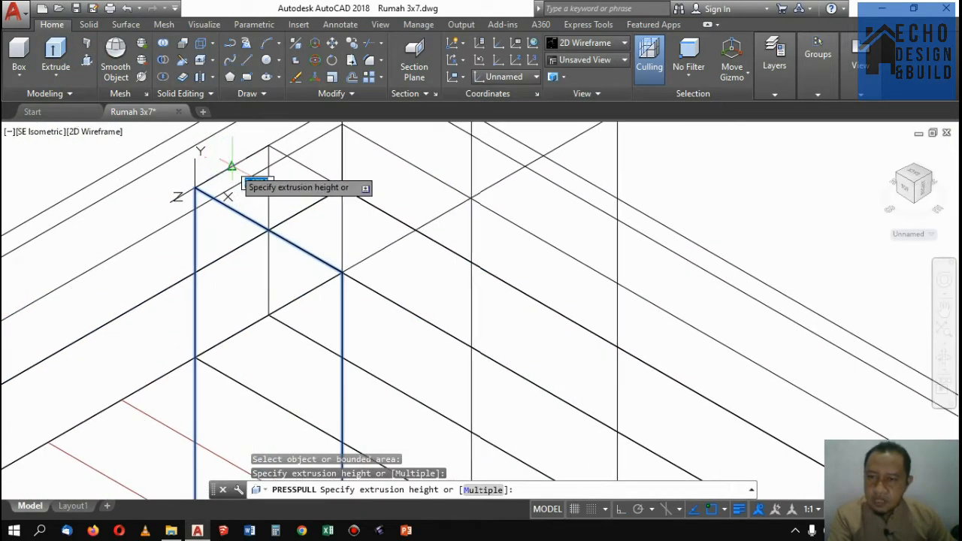
left_click(234, 171)
scroll(279, 198, "down", 3)
scroll(278, 173, "up", 3)
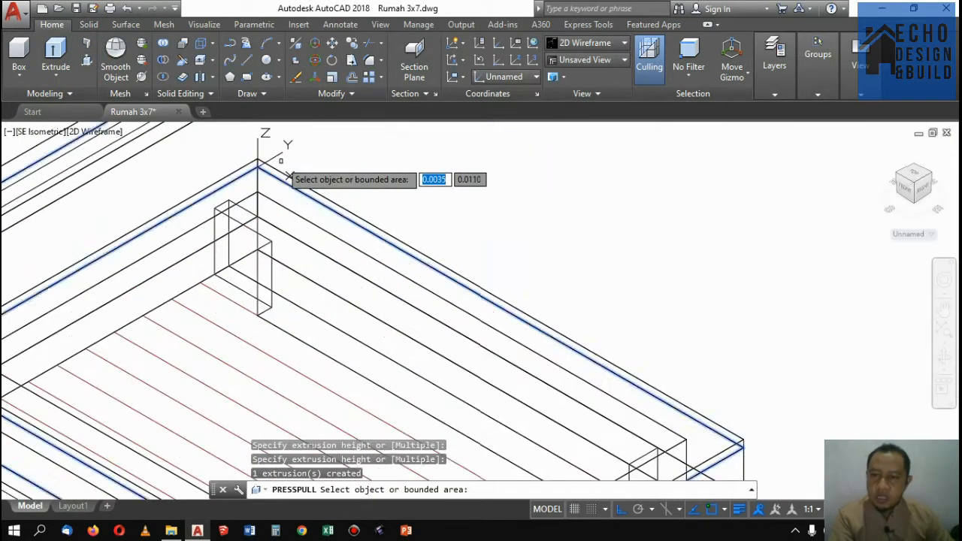
scroll(297, 187, "down", 3)
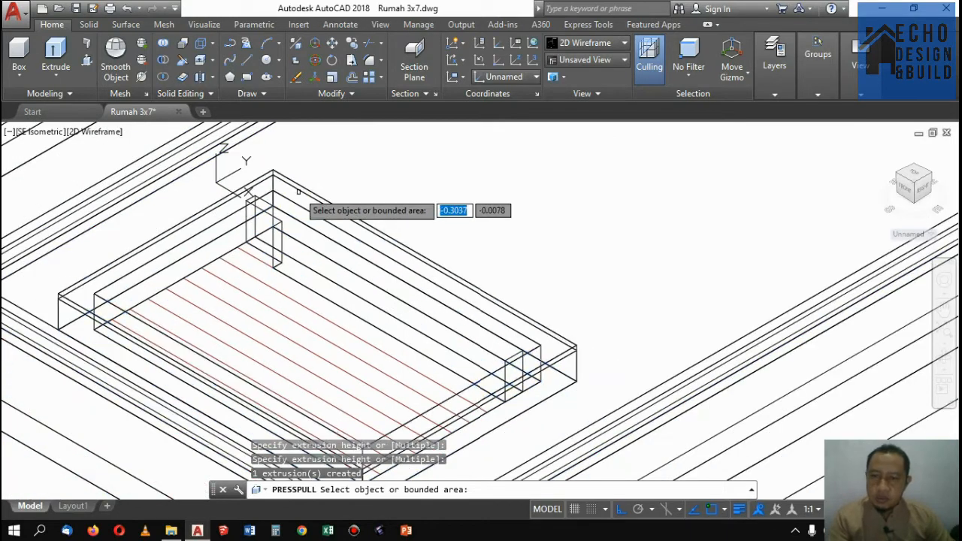
Presspull the notch's step face along the louvre to its far end, leaving the whole strip half as thick.
left_click(280, 241)
scroll(280, 239, "up", 3)
left_click(290, 221)
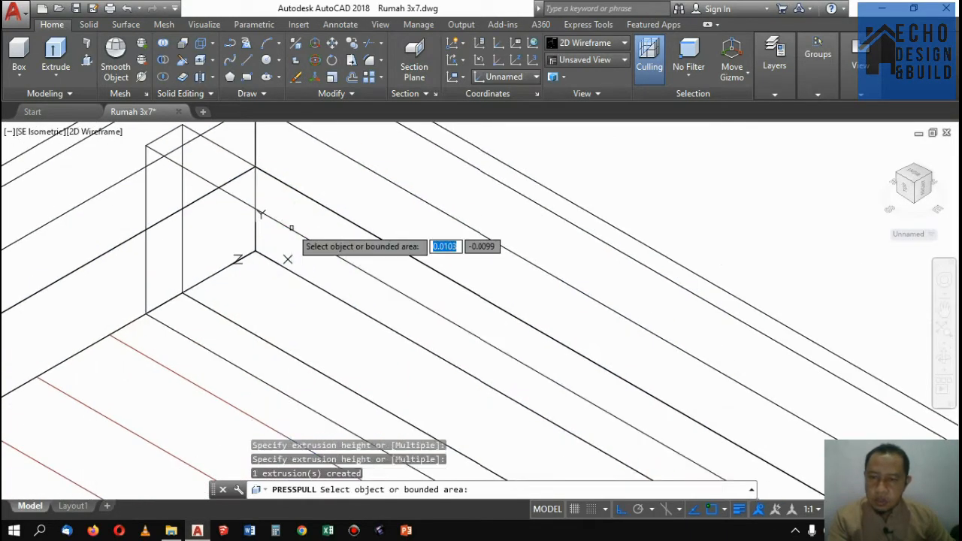
scroll(284, 231, "down", 3)
key("Escape")
scroll(418, 278, "up", 1)
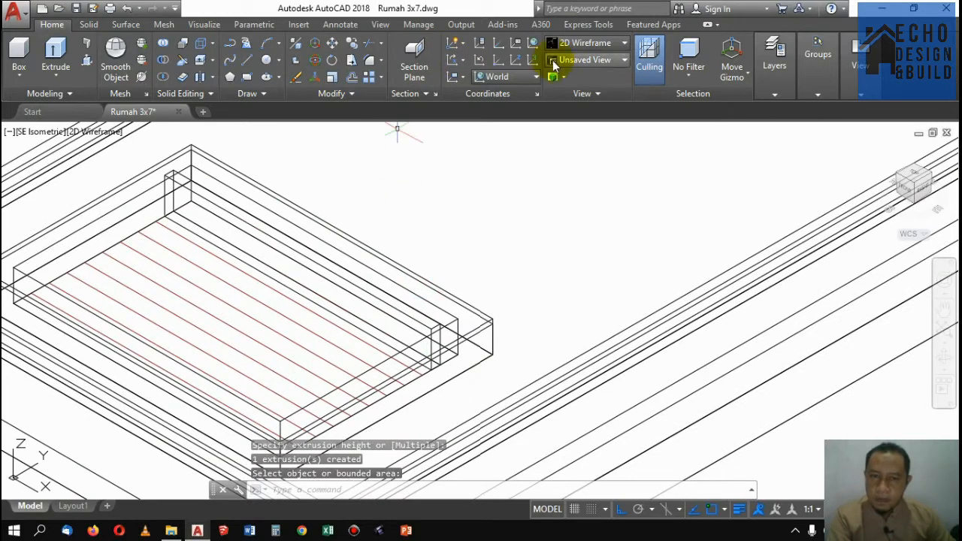
Inspect the thinned louvre strip in the Conceptual visual style and return the view to 2D Wireframe.
left_click(575, 43)
left_click(747, 69)
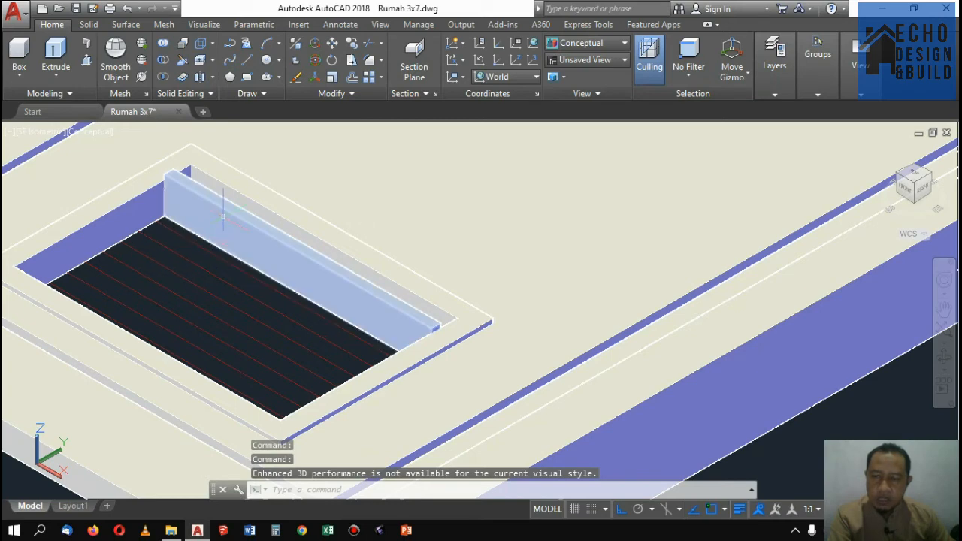
left_click(266, 219)
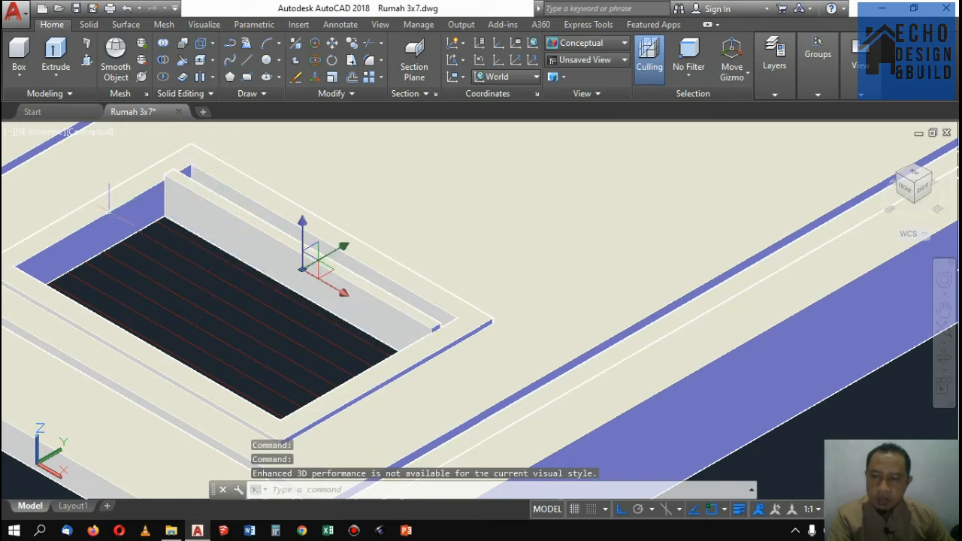
left_click(344, 294)
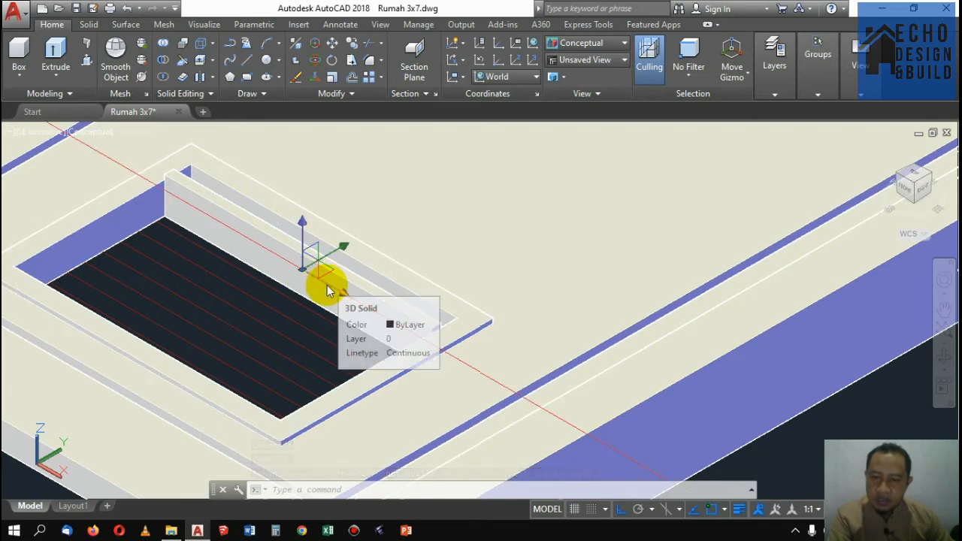
left_click(294, 260)
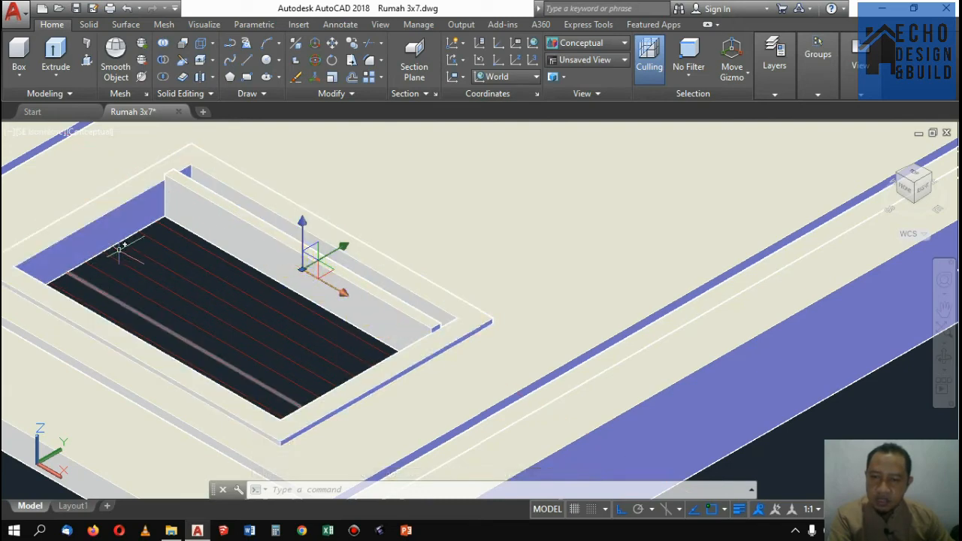
scroll(156, 220, "up", 3)
scroll(156, 212, "down", 4)
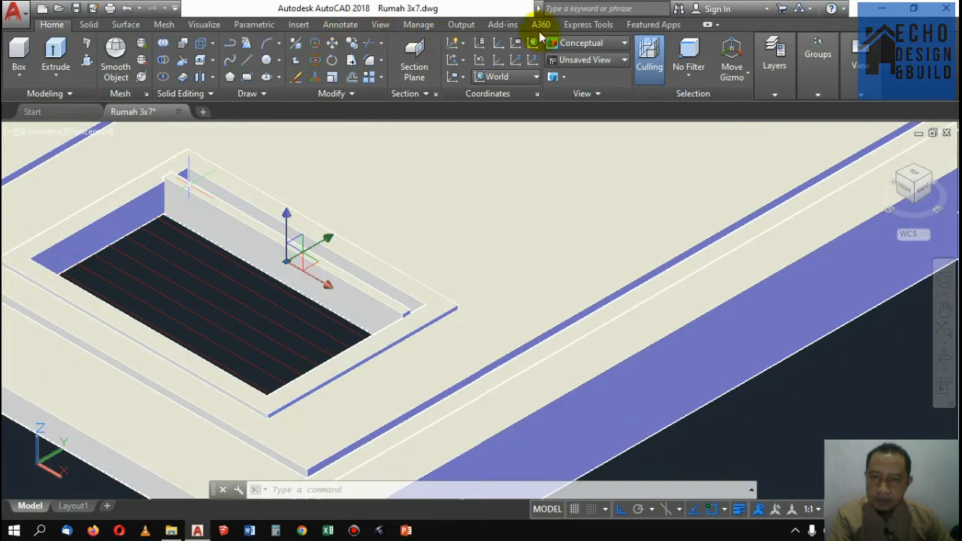
left_click(573, 44)
left_click(569, 97)
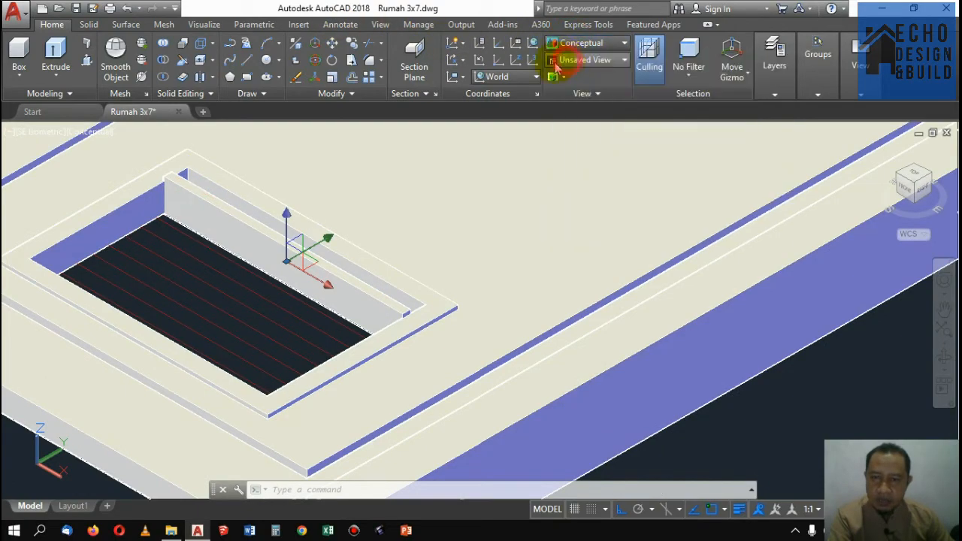
scroll(133, 210, "up", 5)
scroll(109, 235, "down", 2)
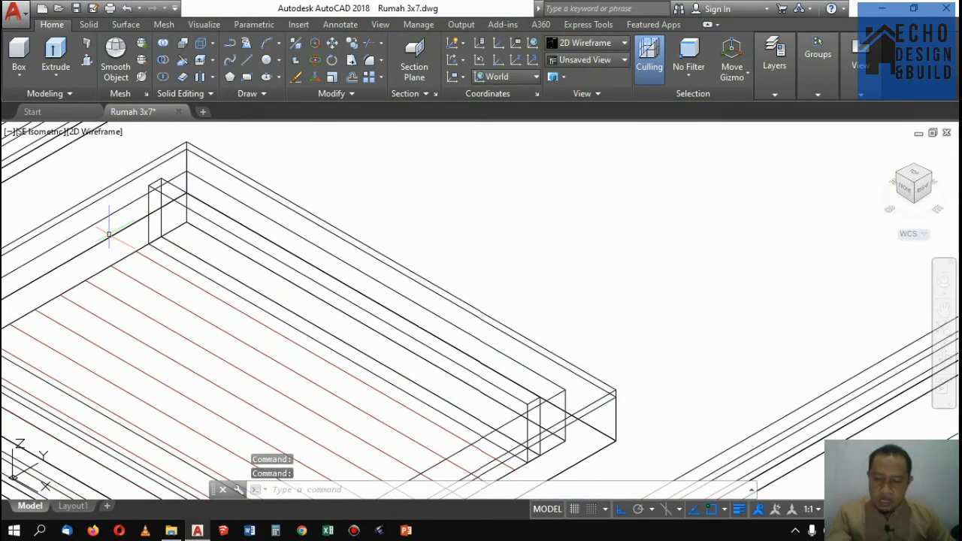
Align the UCS to the inner side face of the vent frame at the louvre's end with the Face option.
type("cs")
key("Return")
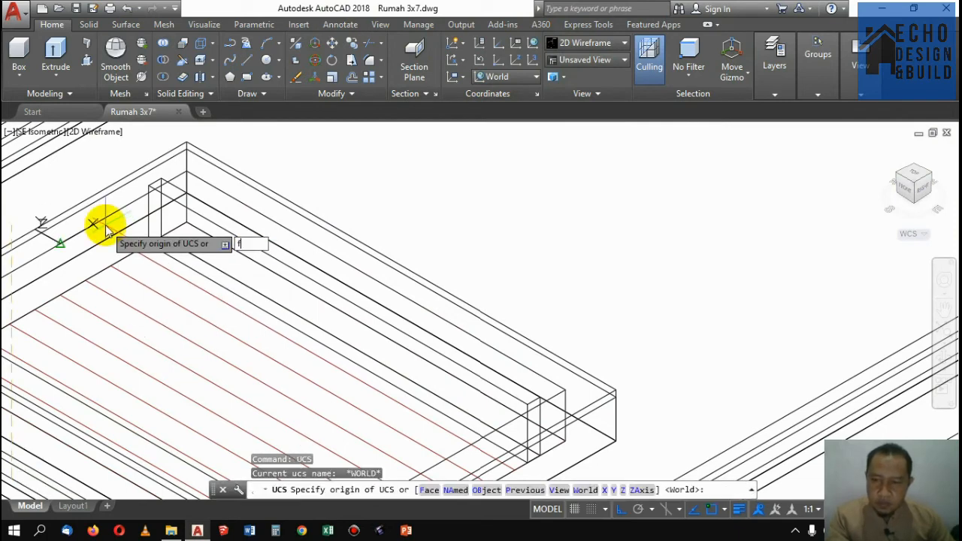
type("f")
key("Return")
left_click(121, 242)
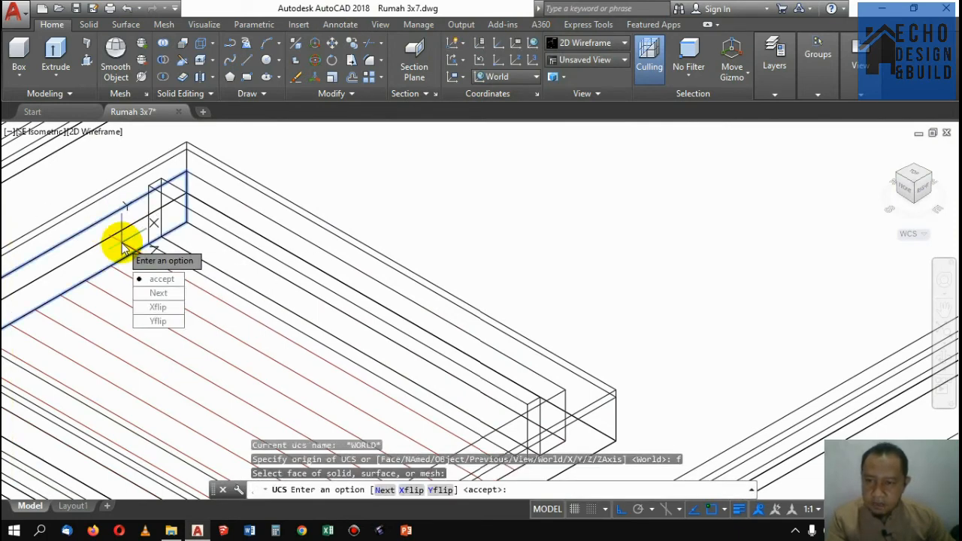
key("Return")
scroll(143, 208, "down", 2)
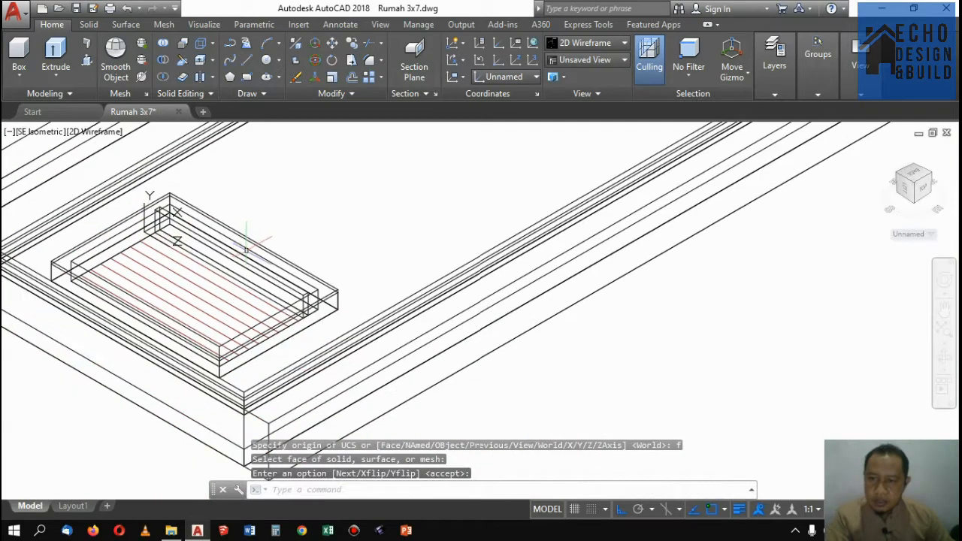
scroll(143, 207, "up", 1)
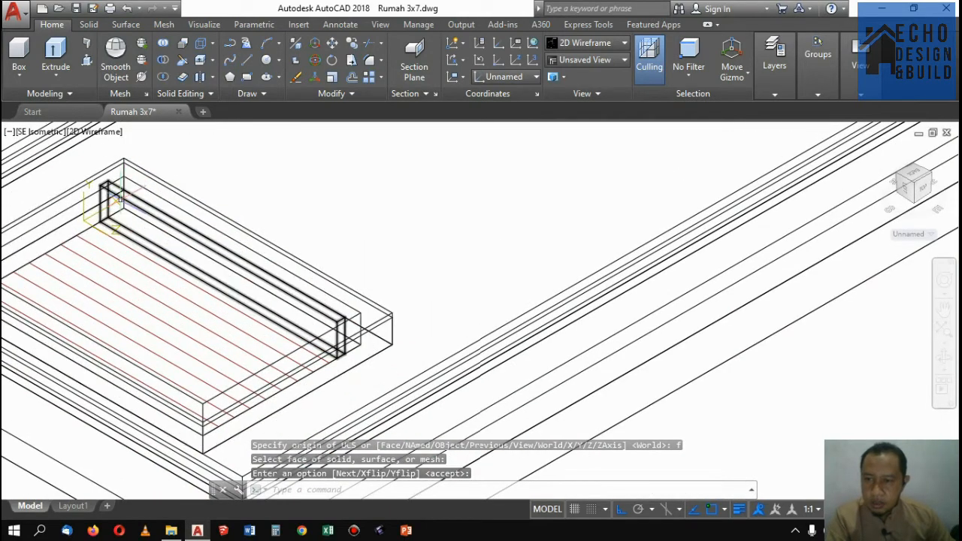
left_click(104, 214)
scroll(103, 212, "up", 2)
key("Escape")
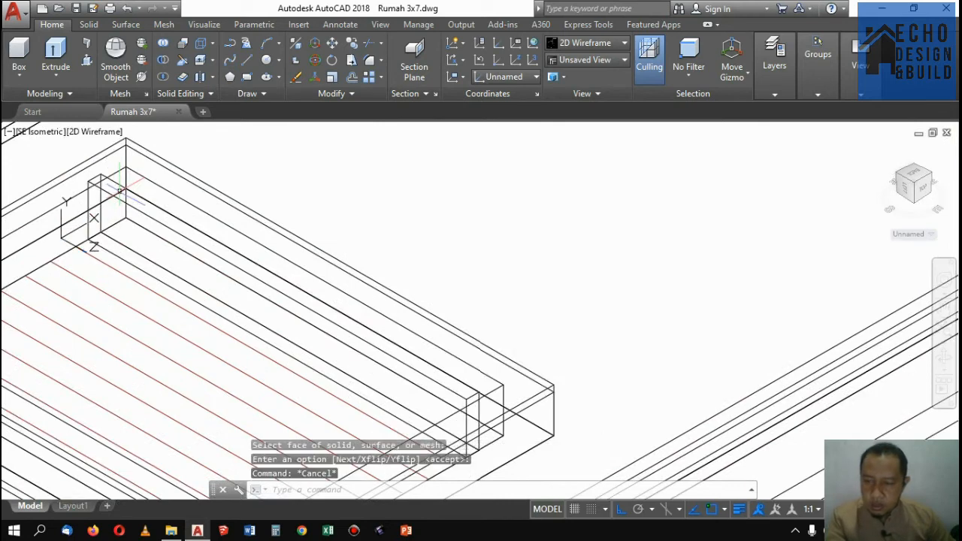
Rotate the louvre 45° about its lower front corner and check it in the Conceptual visual style before returning to 2D Wireframe.
scroll(101, 192, "up", 2)
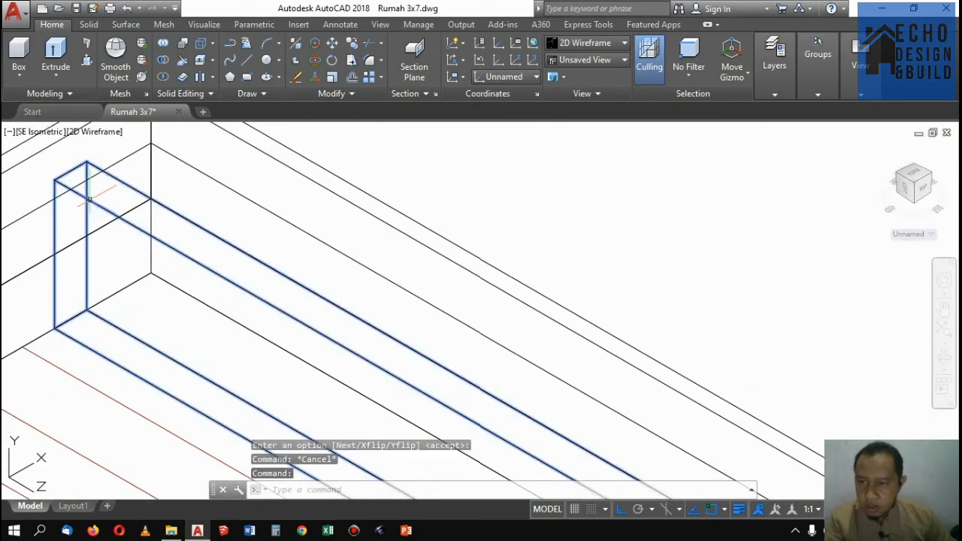
type("ro")
key("Return")
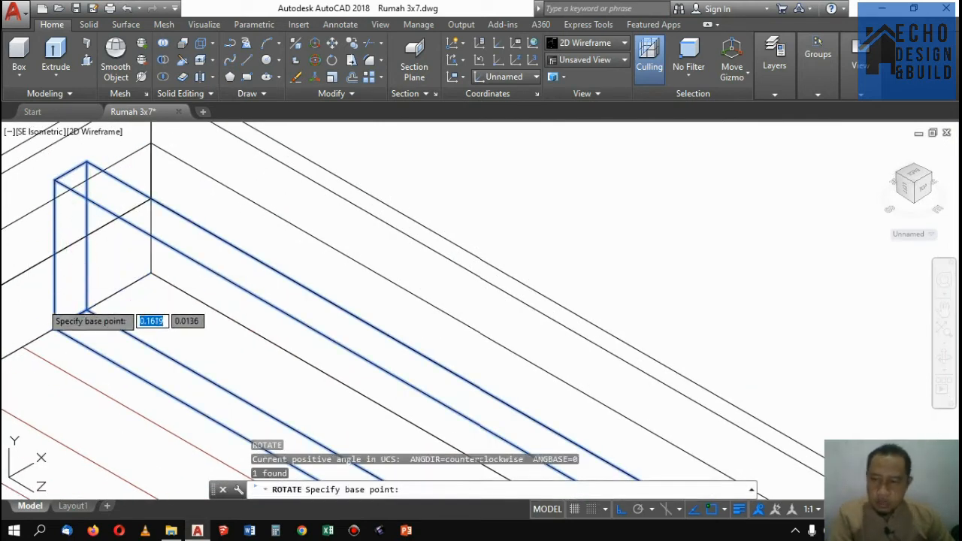
left_click(54, 328)
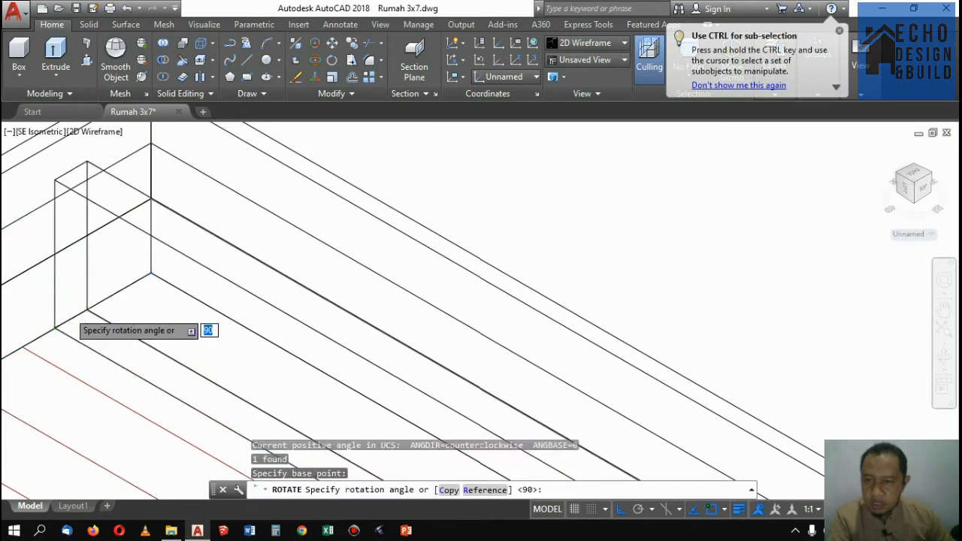
scroll(70, 314, "down", 2)
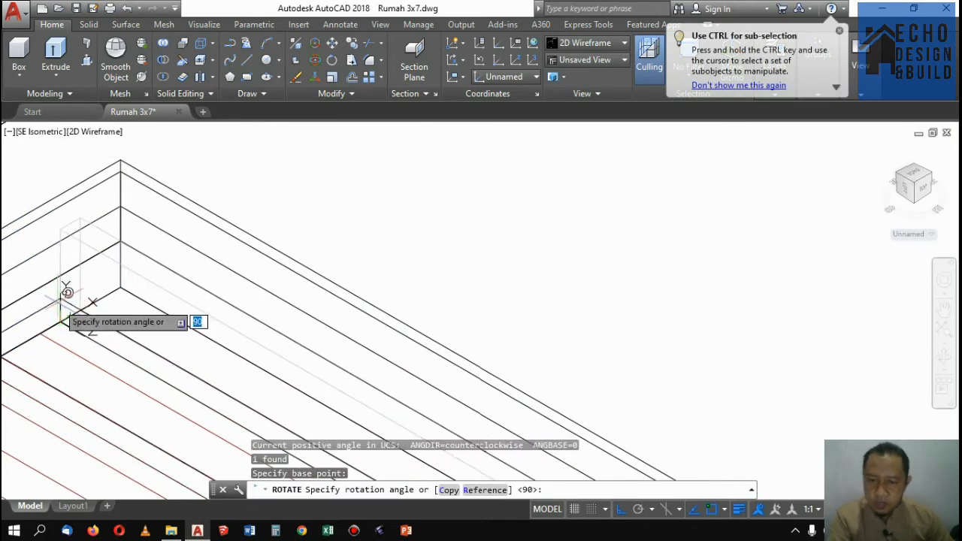
type("45")
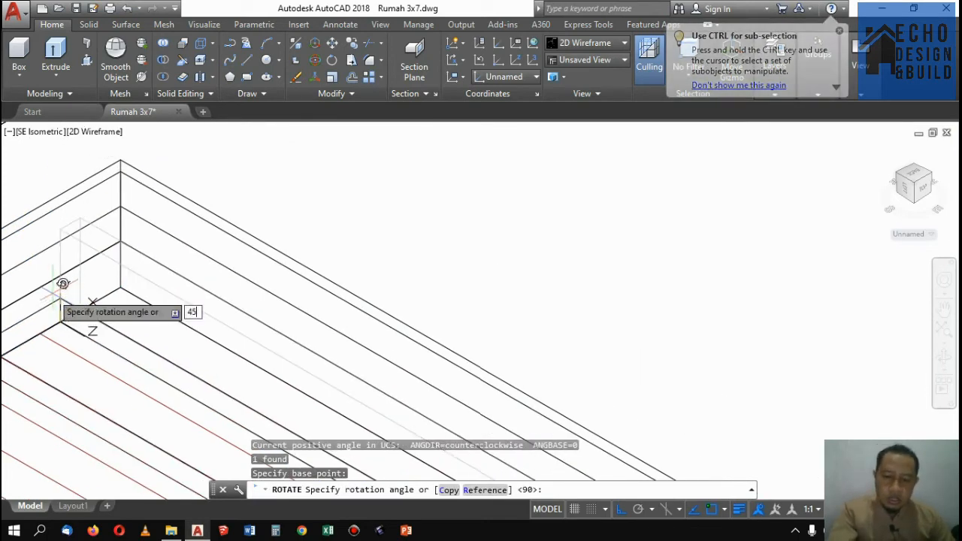
key("Return")
scroll(120, 222, "down", 2)
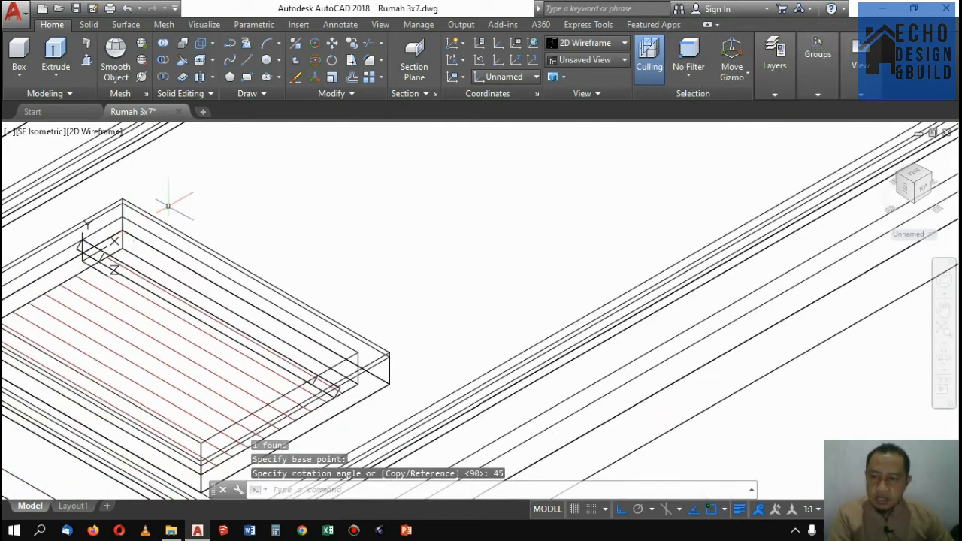
left_click(583, 44)
left_click(761, 74)
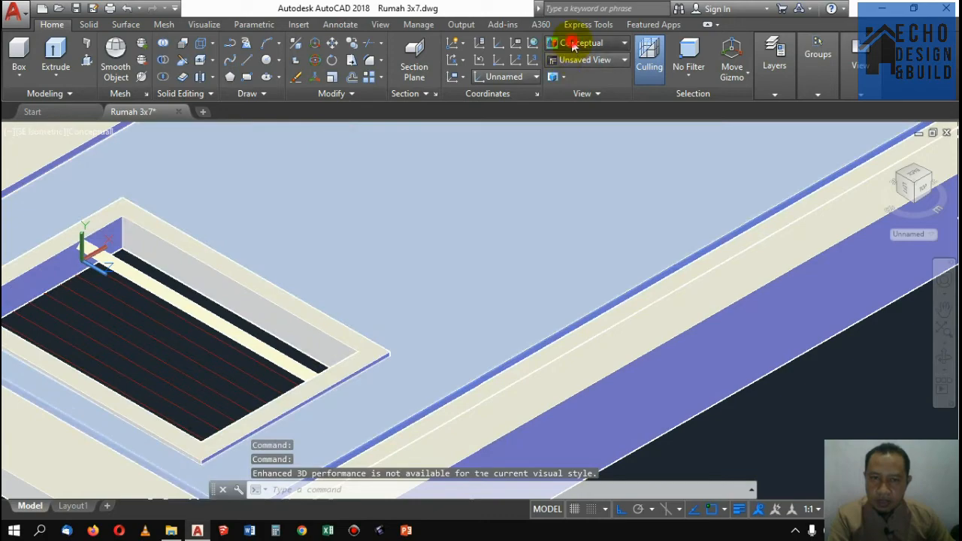
left_click(583, 44)
left_click(569, 74)
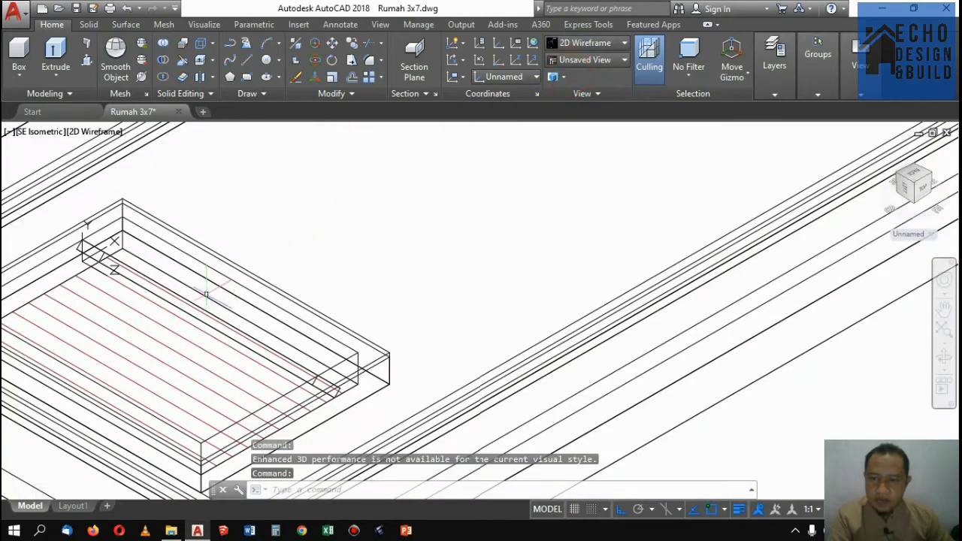
Move the tilted louvre from its lowest end corner to the inner bottom corner of the vent opening.
scroll(306, 373, "up", 5)
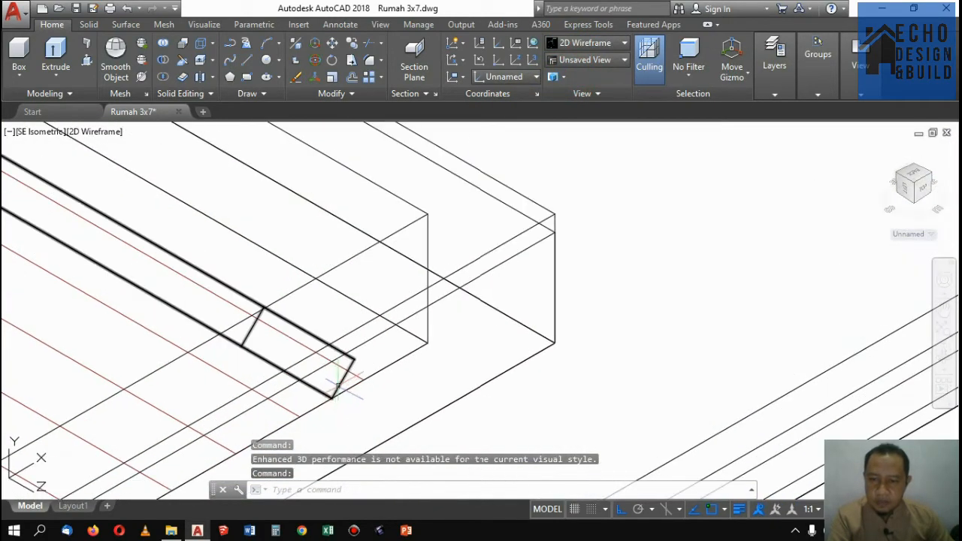
left_click(357, 350)
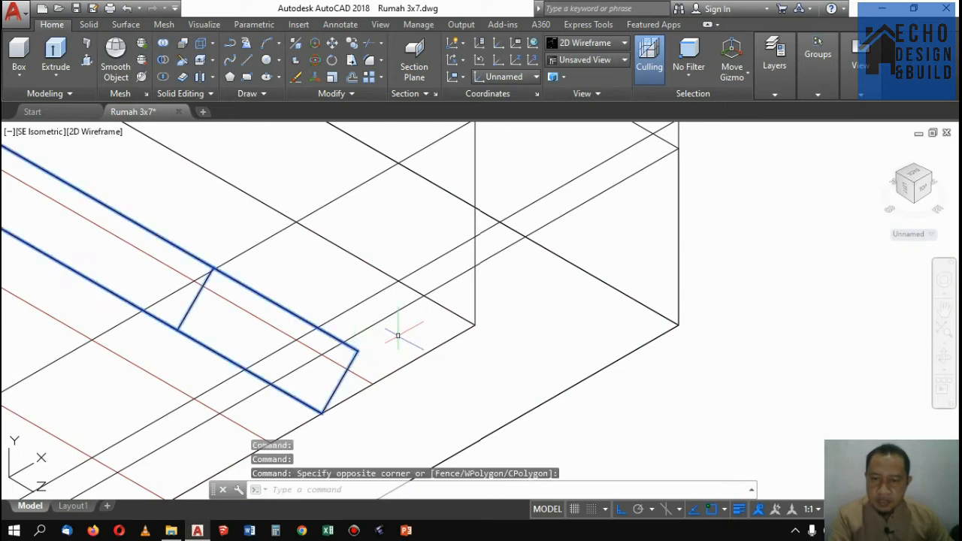
key("Return")
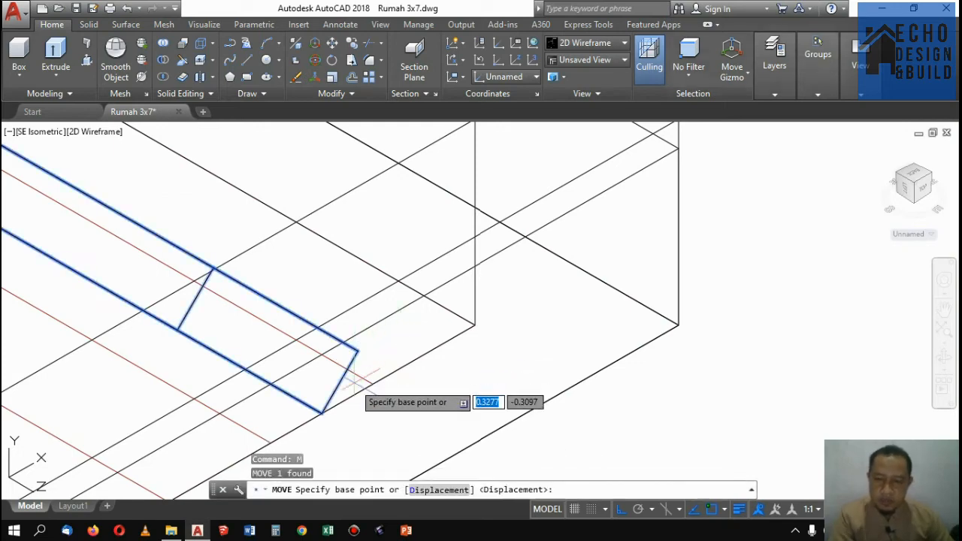
left_click(322, 412)
left_click(472, 327)
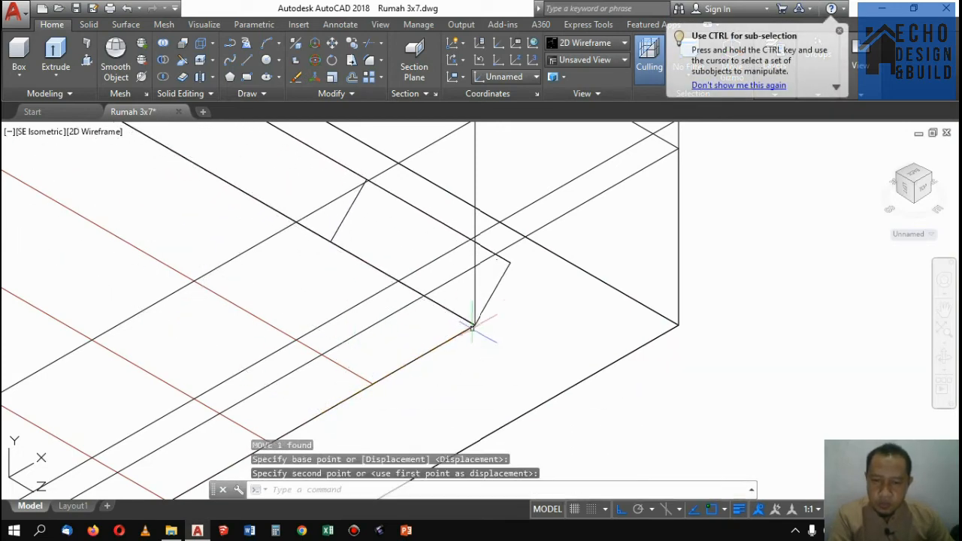
Move the tilted louvre from its upper end corner onto the vertical inner corner edge of the vent opening.
left_click(500, 291)
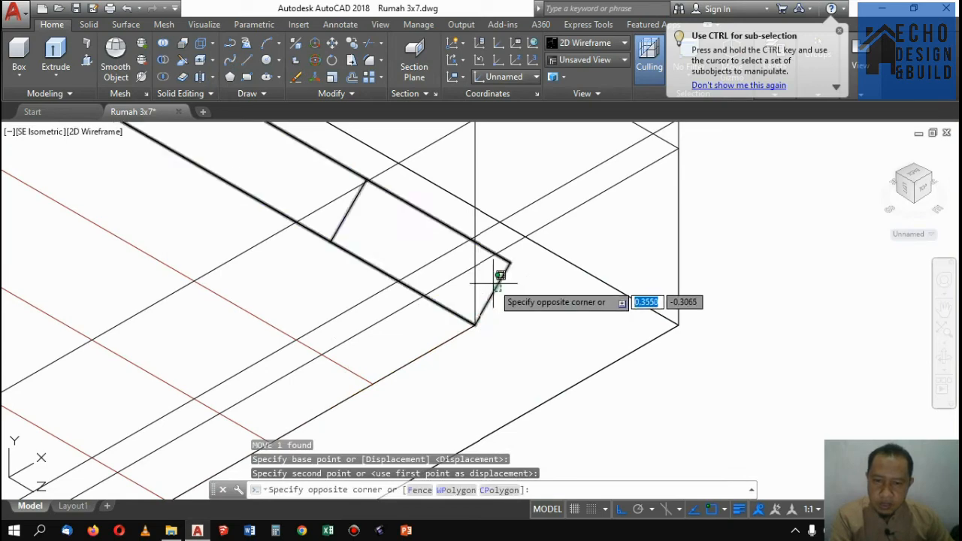
left_click(543, 273)
type("m")
key("Return")
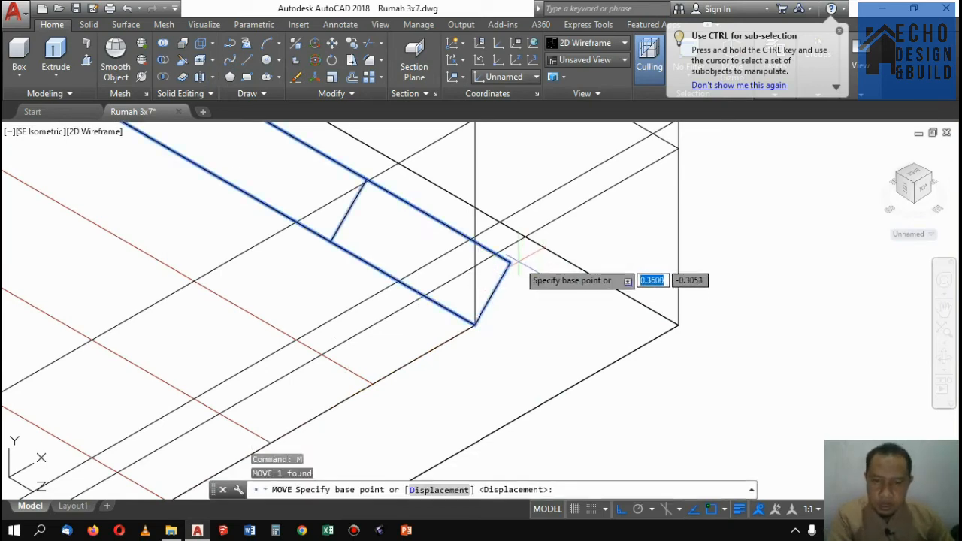
left_click(509, 263)
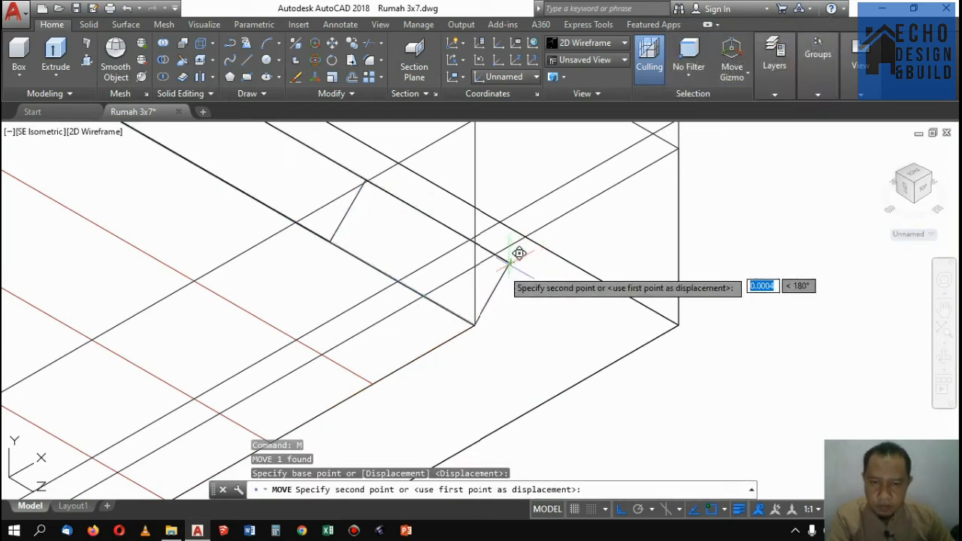
left_click(485, 273)
scroll(500, 275, "down", 5)
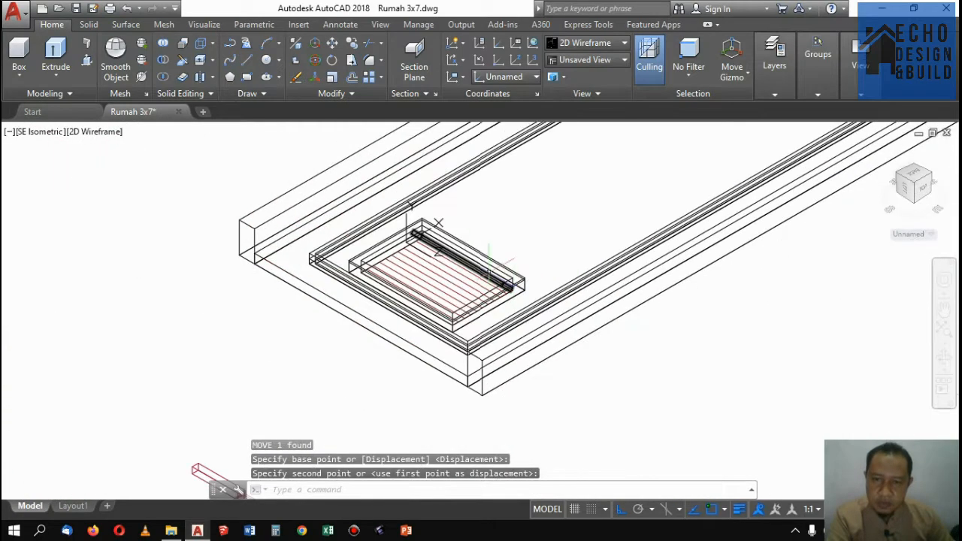
scroll(489, 259, "up", 3)
scroll(489, 260, "down", 4)
scroll(547, 296, "up", 8)
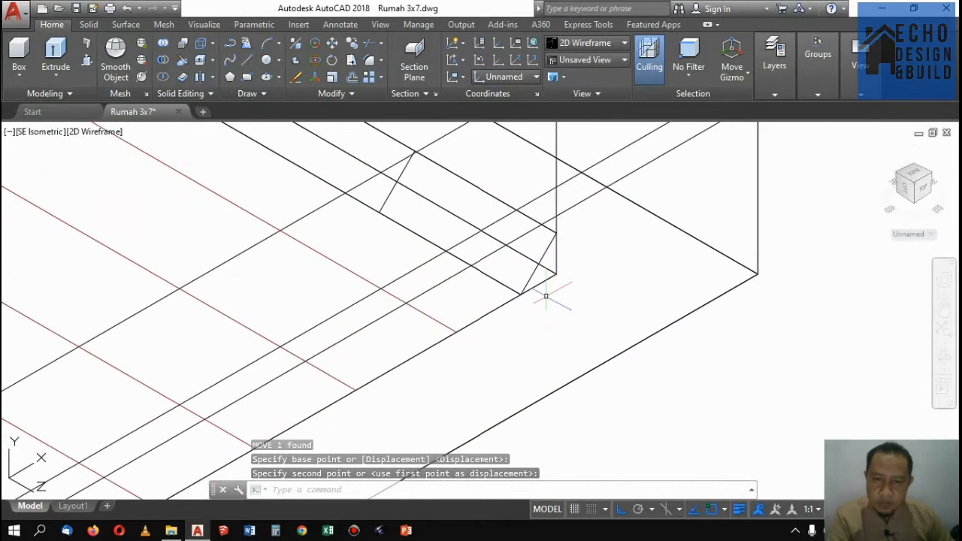
left_click(534, 274)
scroll(552, 281, "down", 4)
scroll(561, 281, "up", 2)
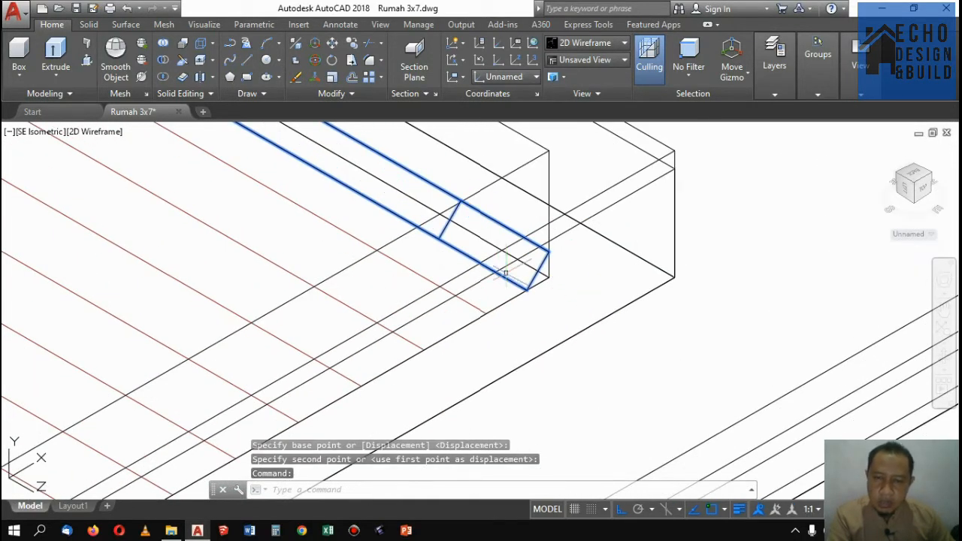
key("Escape")
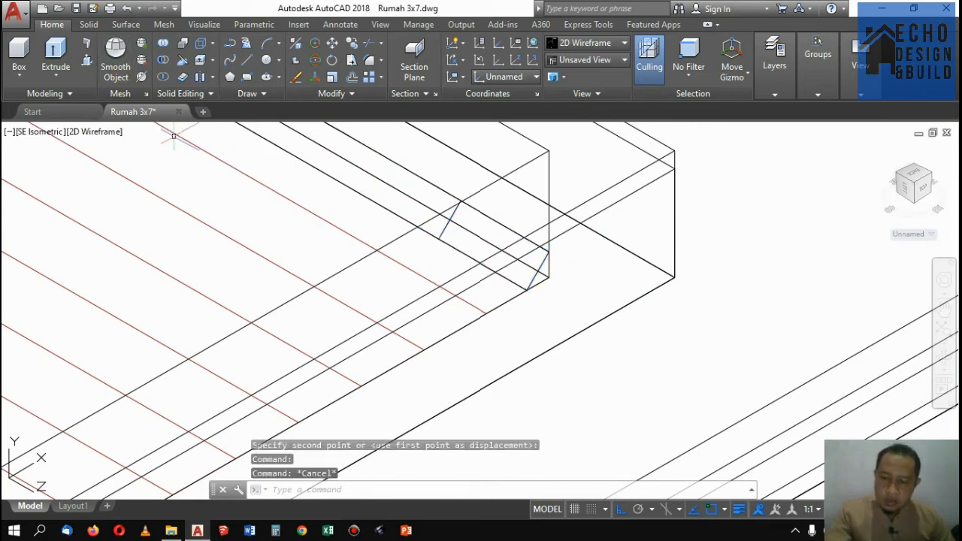
type("diml")
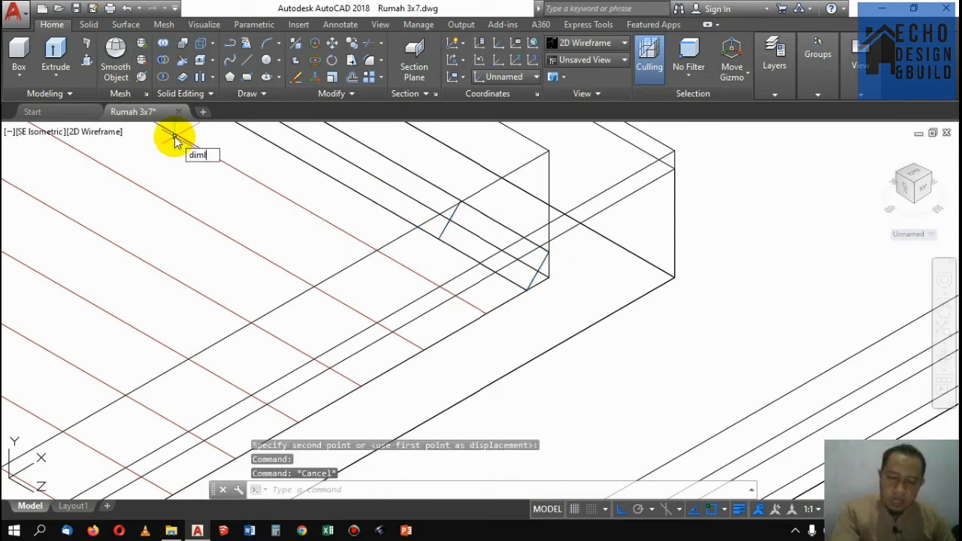
type("i")
key("Return")
scroll(433, 242, "up", 2)
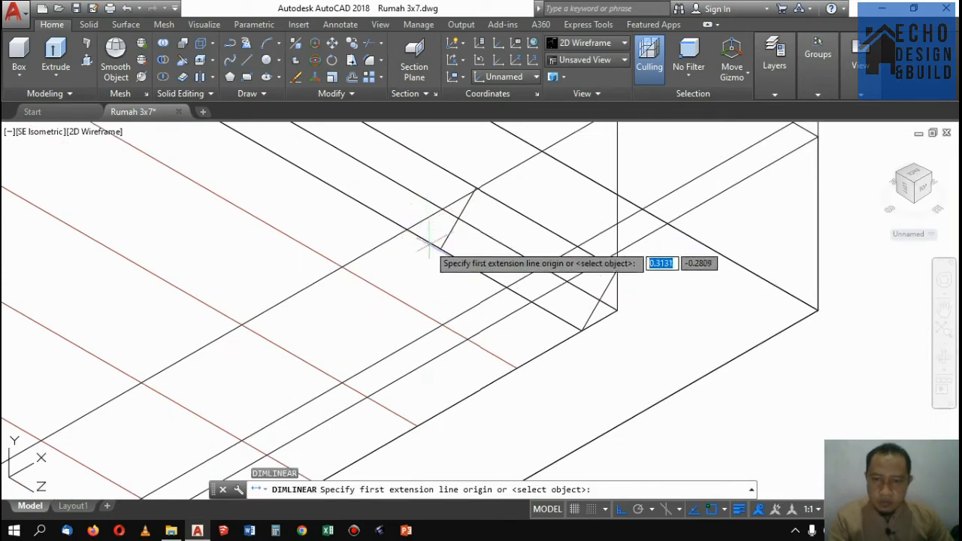
left_click(442, 247)
left_click(583, 330)
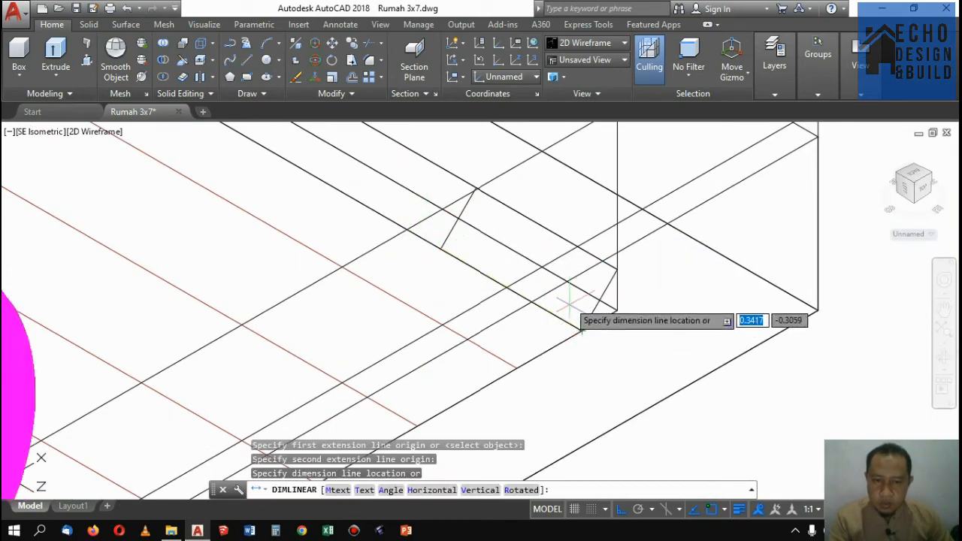
scroll(581, 329, "down", 3)
scroll(582, 389, "up", 2)
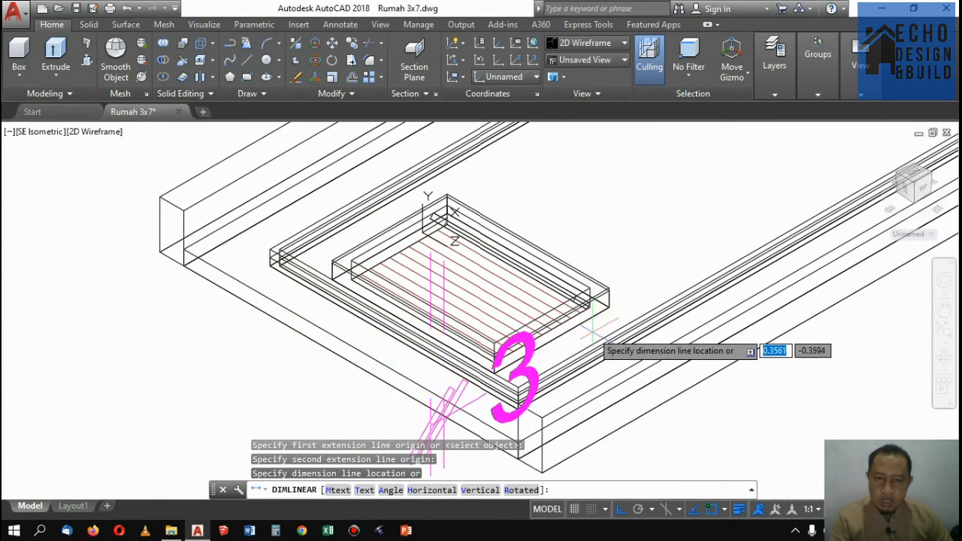
key("Escape")
Copy the tilted louvre 0.03 along the vent frame's inner side, towards the opposite end of the opening.
scroll(583, 297, "up", 4)
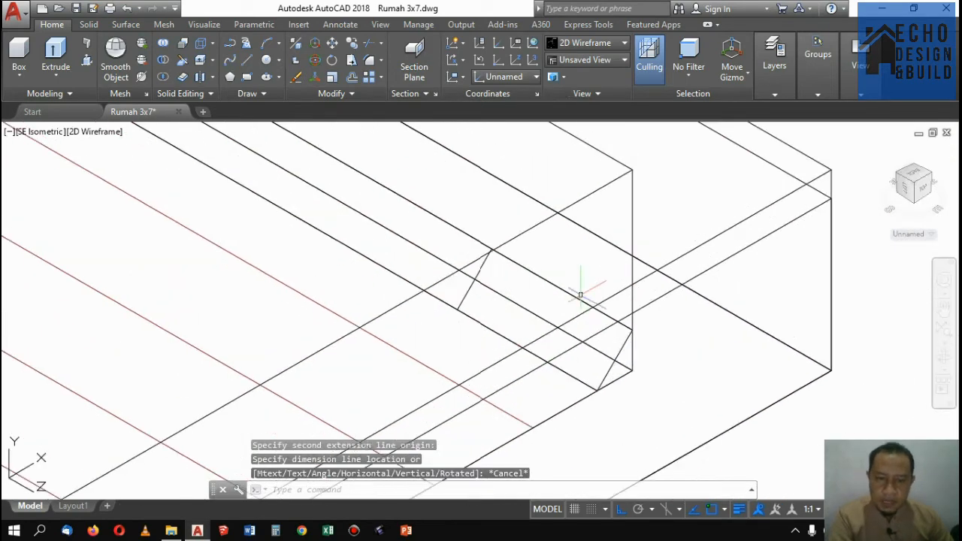
left_click(580, 295)
scroll(526, 263, "down", 3)
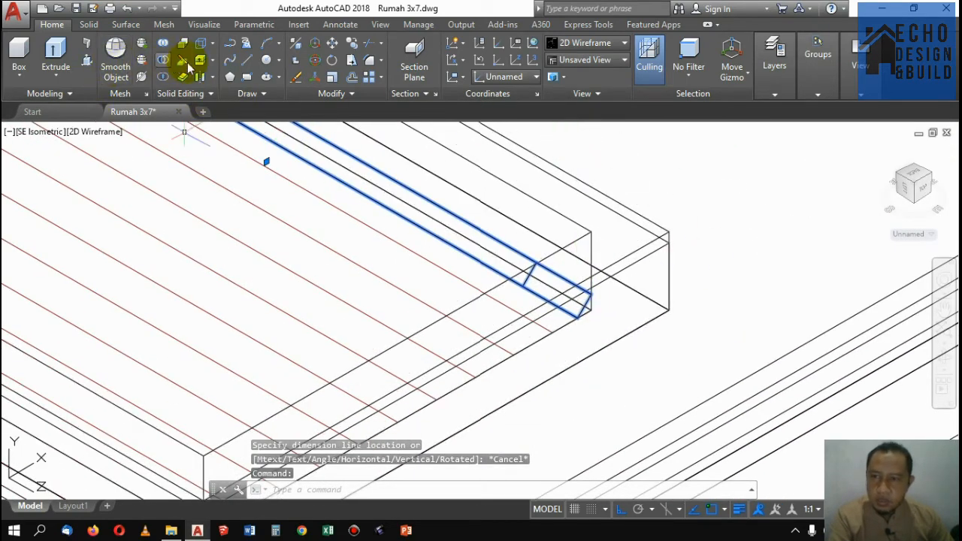
scroll(443, 263, "down", 2)
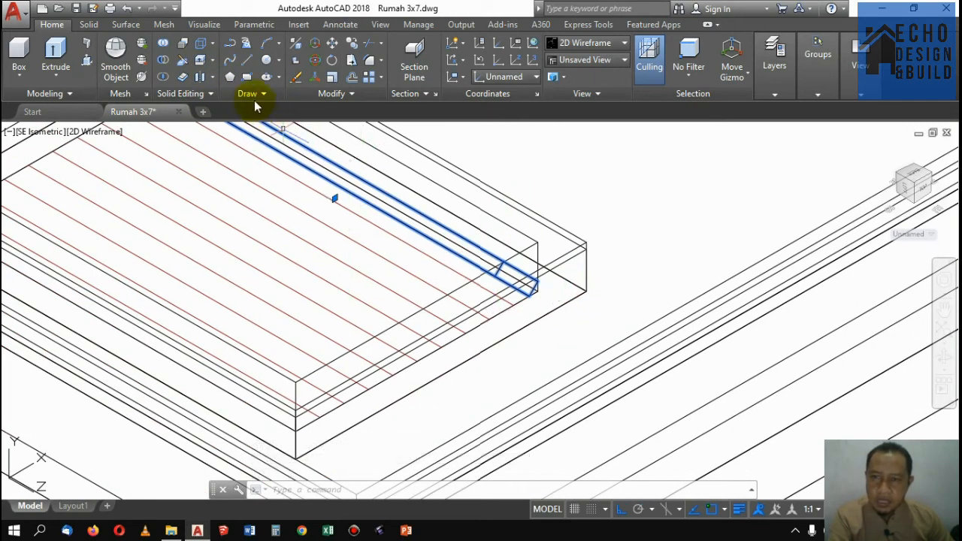
left_click(352, 45)
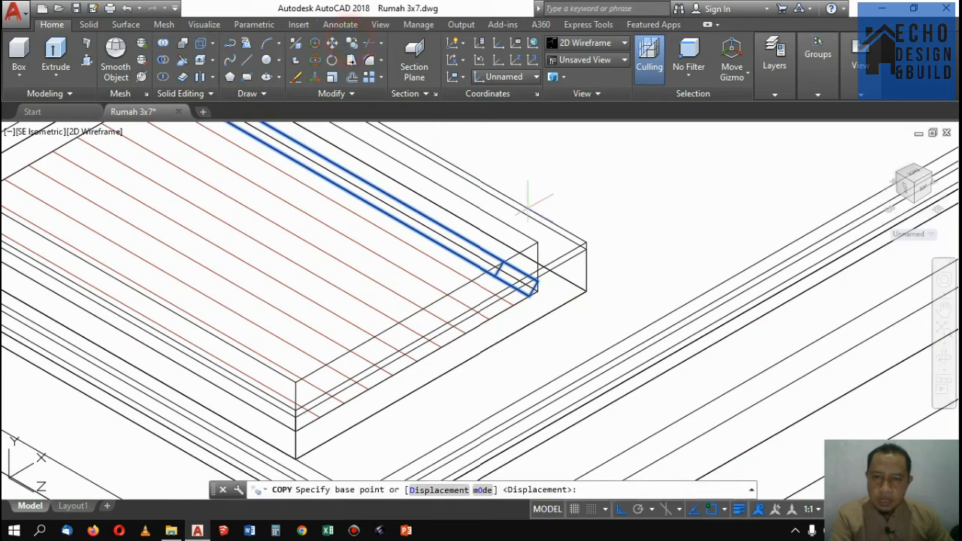
scroll(571, 316, "up", 4)
left_click(550, 360)
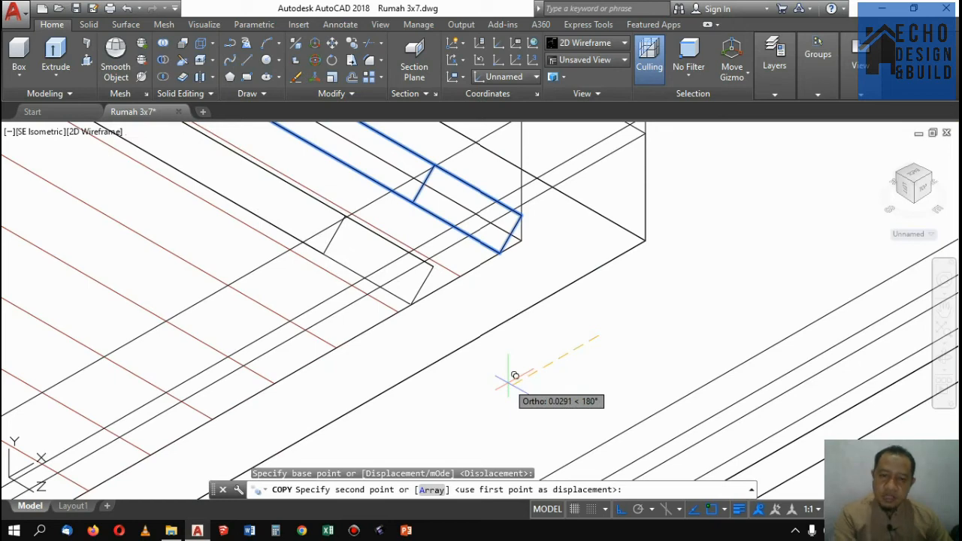
type("0")
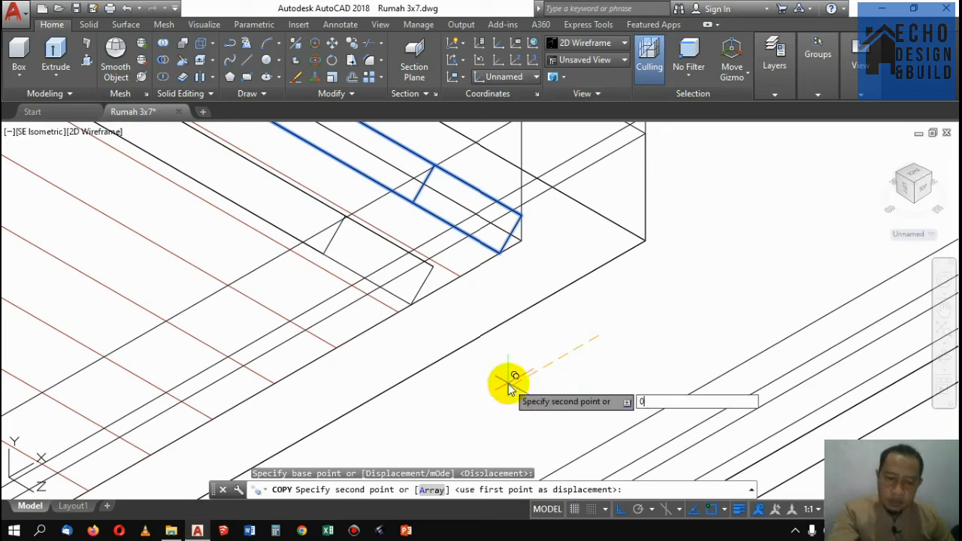
type(".03")
key("Return")
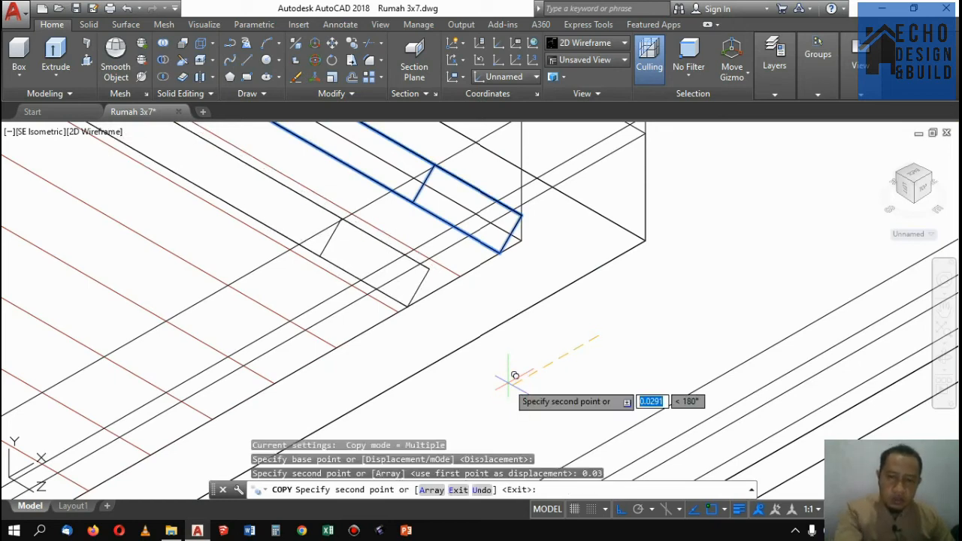
key("Return")
scroll(527, 252, "down", 2)
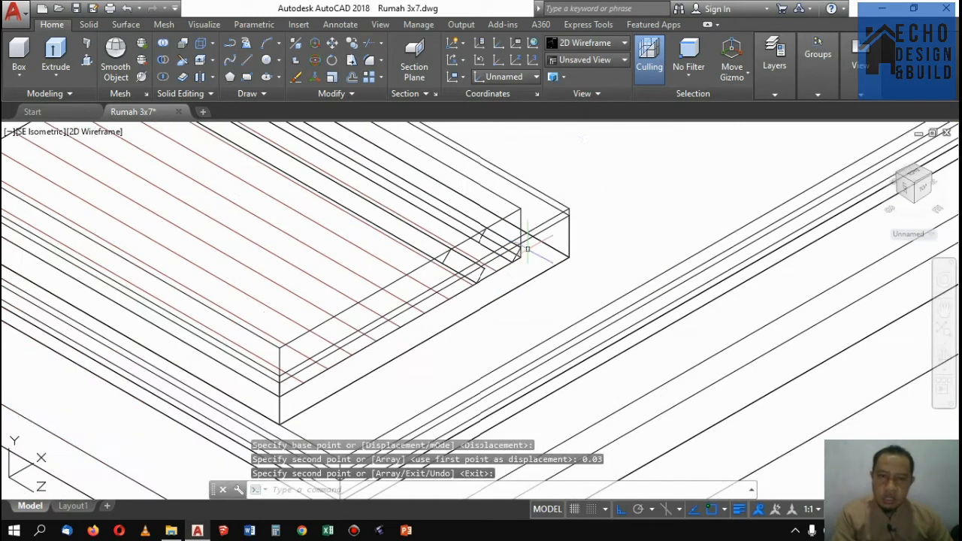
left_click(578, 46)
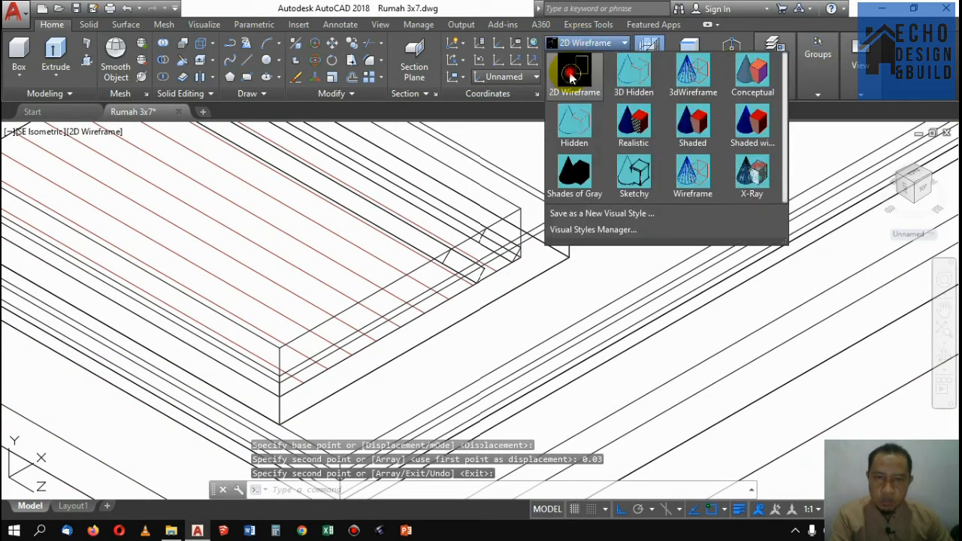
left_click(569, 82)
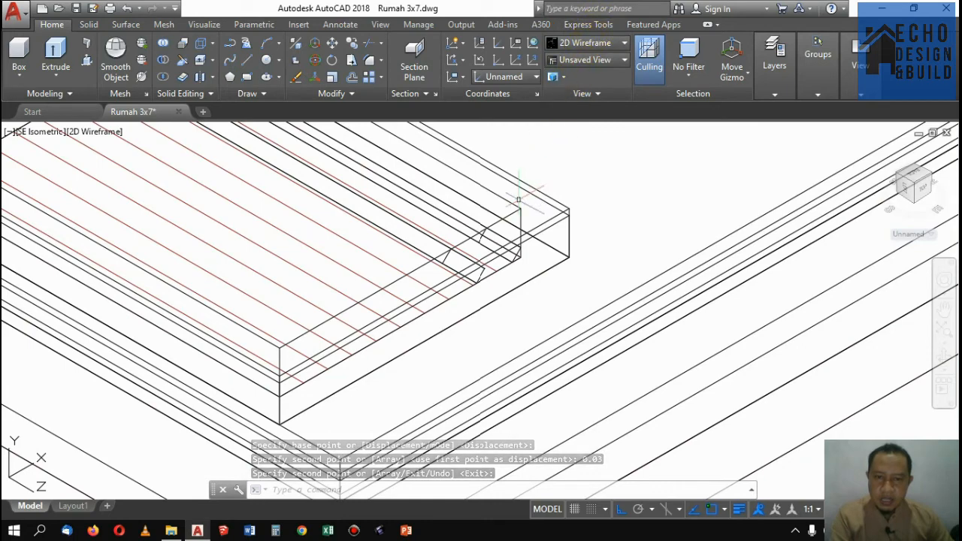
scroll(440, 262, "up", 3)
scroll(439, 263, "down", 3)
Erase all nine red guide lines inside the vent opening.
scroll(438, 264, "up", 4)
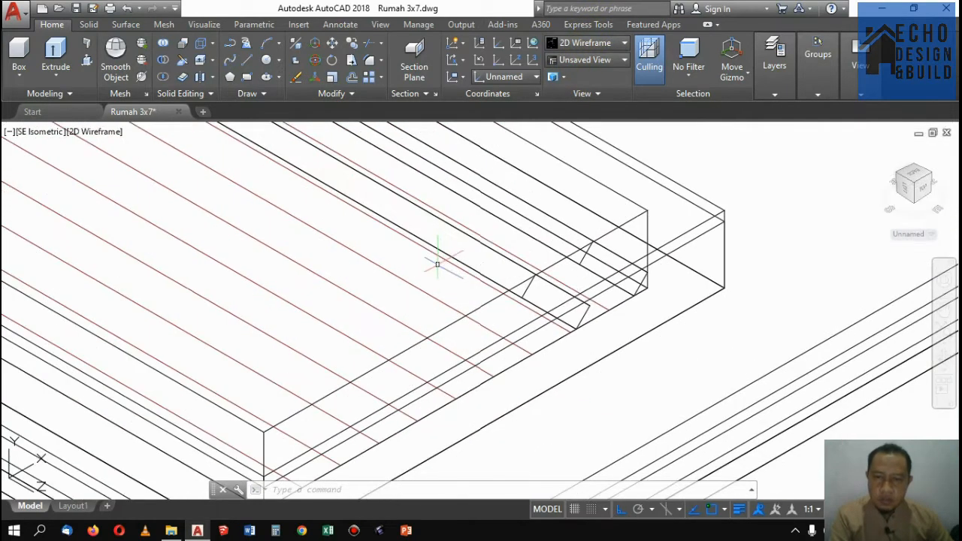
left_click(428, 283)
left_click(226, 342)
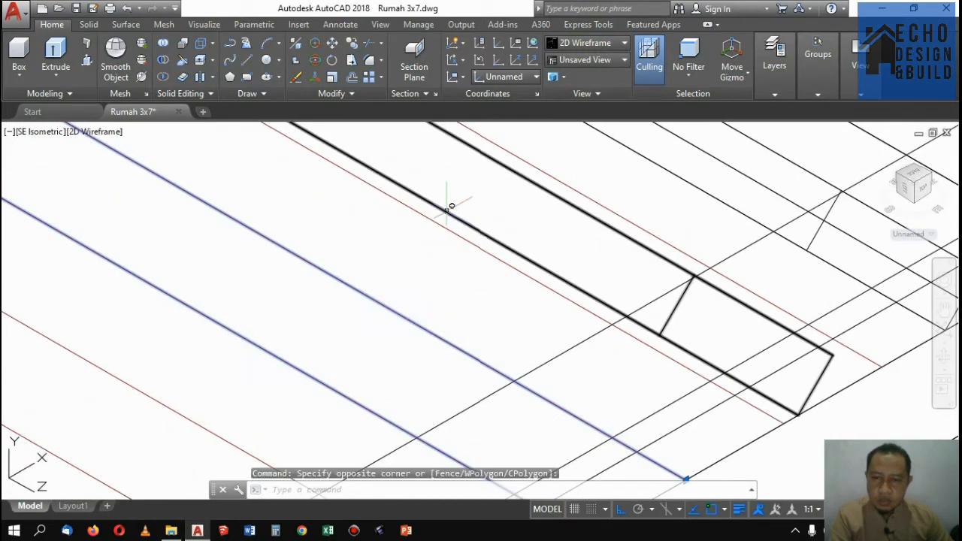
left_click(432, 218)
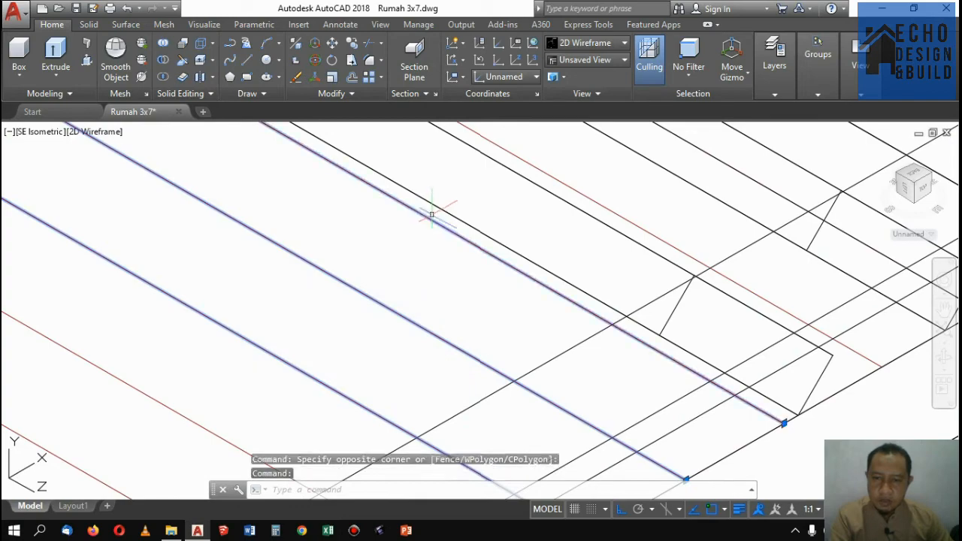
left_click(535, 161)
left_click(516, 149)
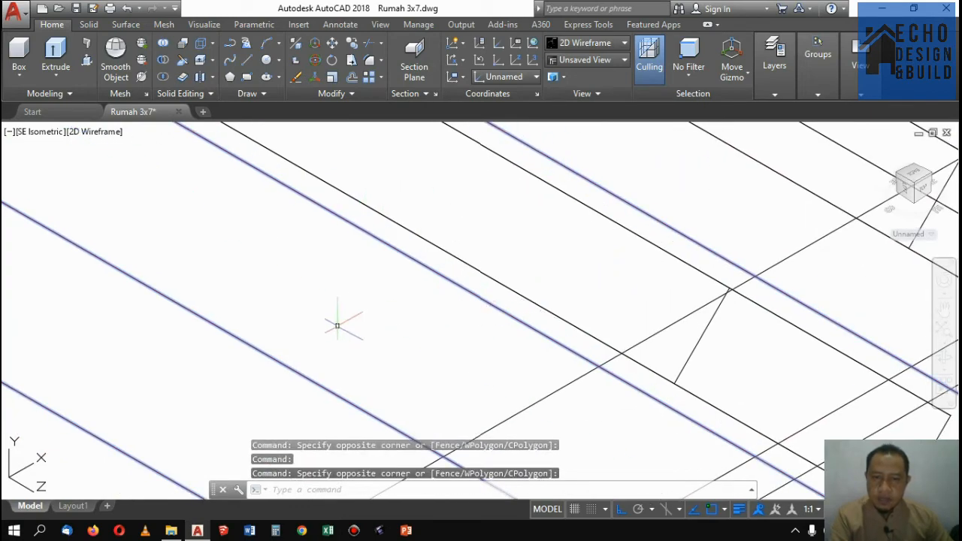
scroll(338, 326, "down", 8)
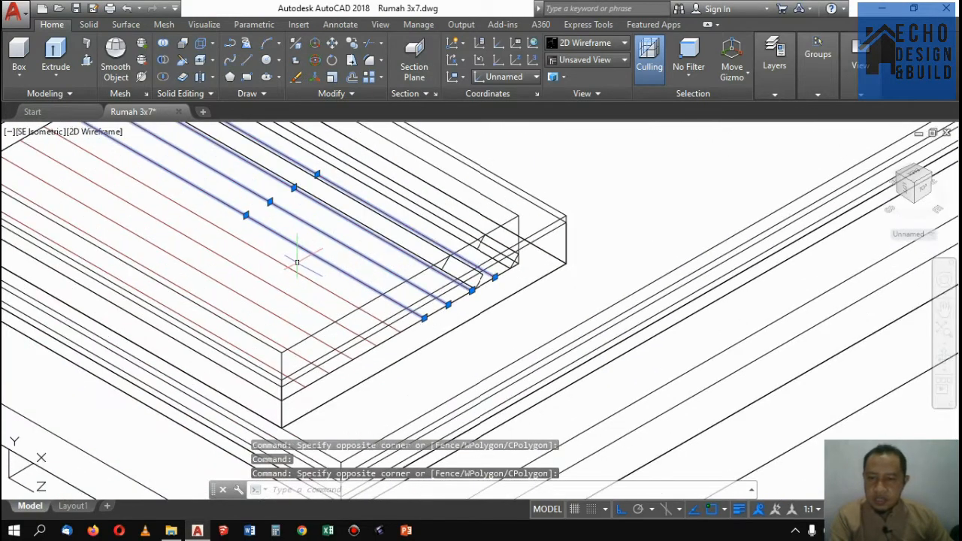
left_click(297, 263)
left_click(195, 282)
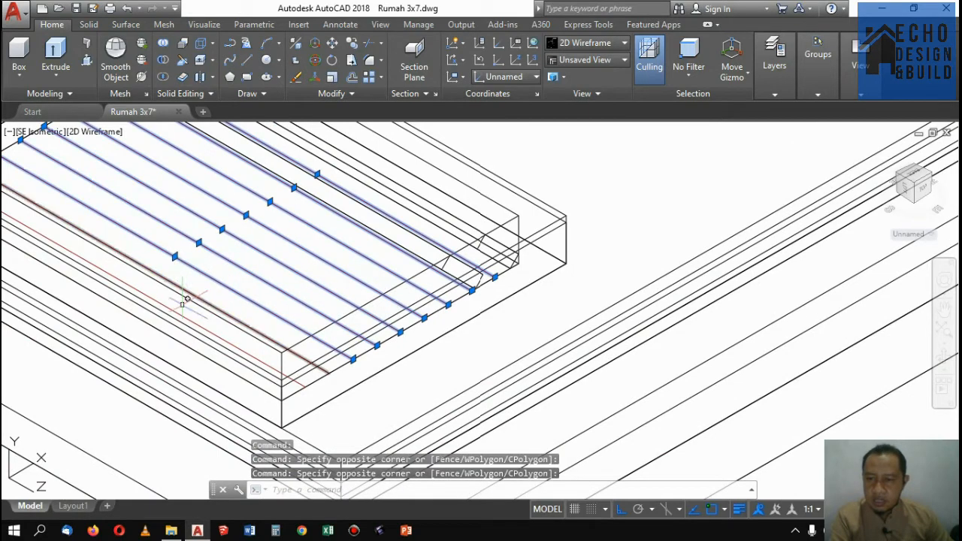
scroll(294, 368, "up", 3)
left_click(376, 381)
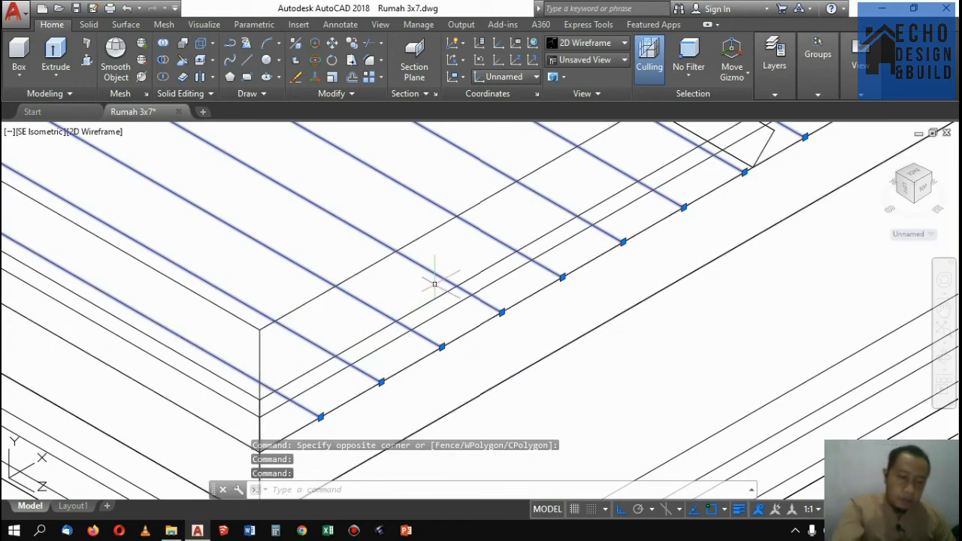
key("Delete")
Copy the second tilted louvre five times along the vent frame's inner side, using the first louvre's lower end corner as base point for equal spacing.
scroll(476, 301, "down", 3)
scroll(568, 273, "up", 2)
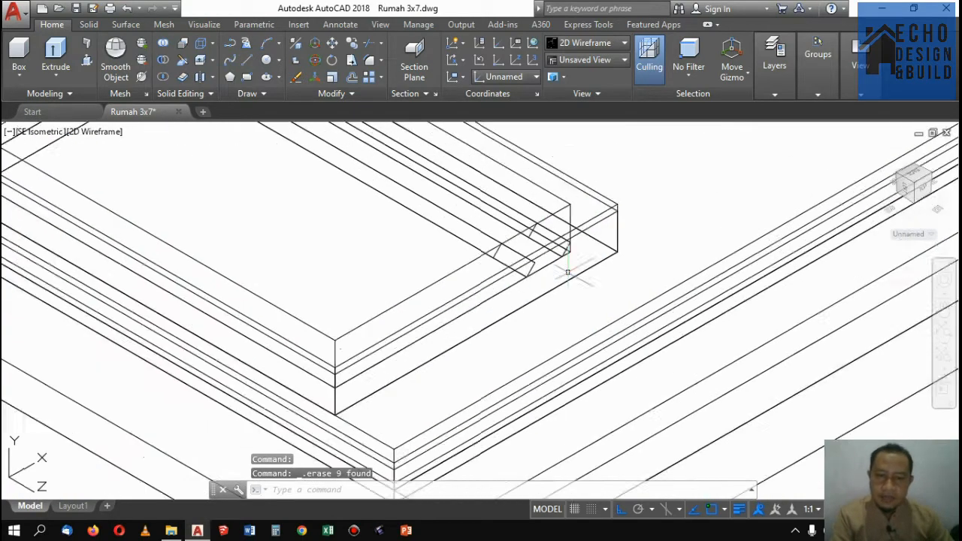
scroll(568, 273, "up", 2)
scroll(457, 279, "down", 2)
scroll(460, 288, "up", 3)
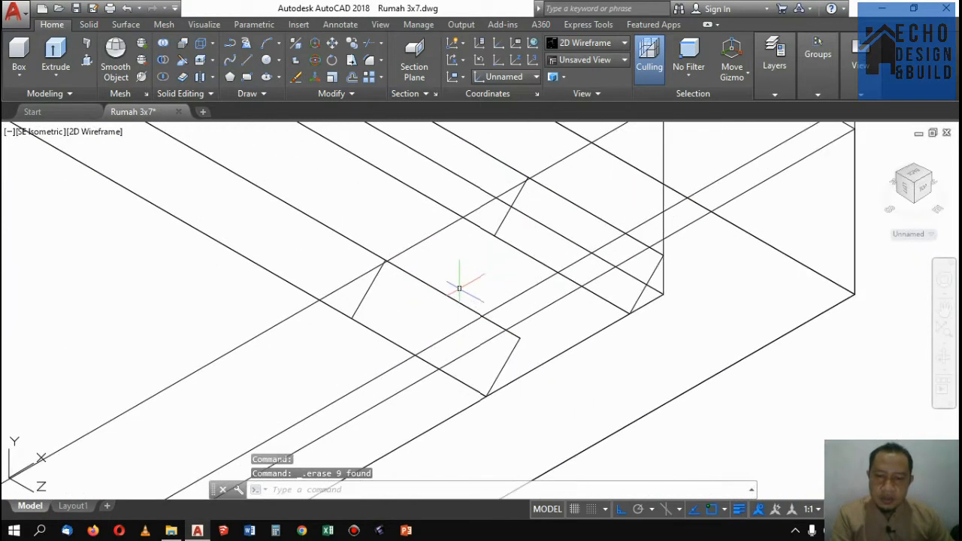
left_click(389, 324)
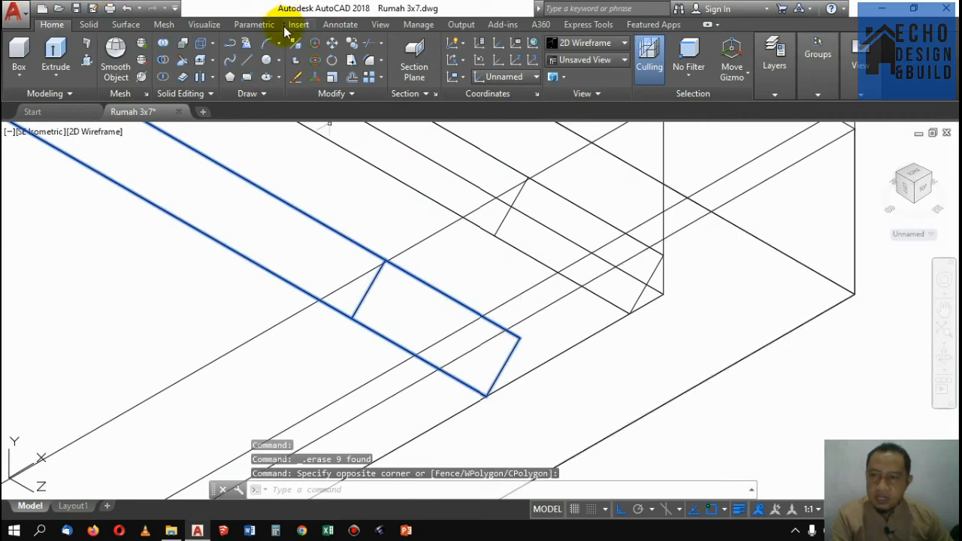
left_click(352, 44)
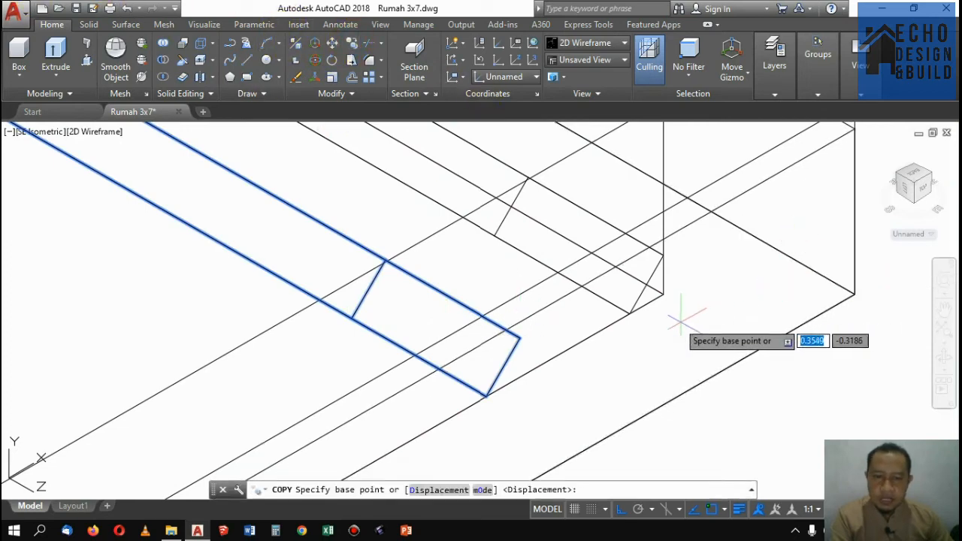
left_click(630, 313)
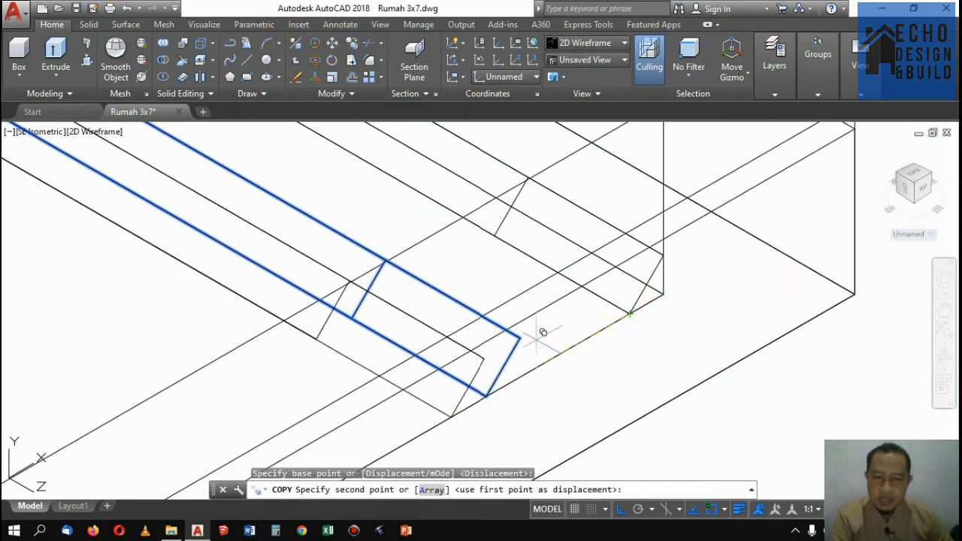
left_click(487, 396)
scroll(649, 245, "down", 4)
scroll(530, 331, "up", 6)
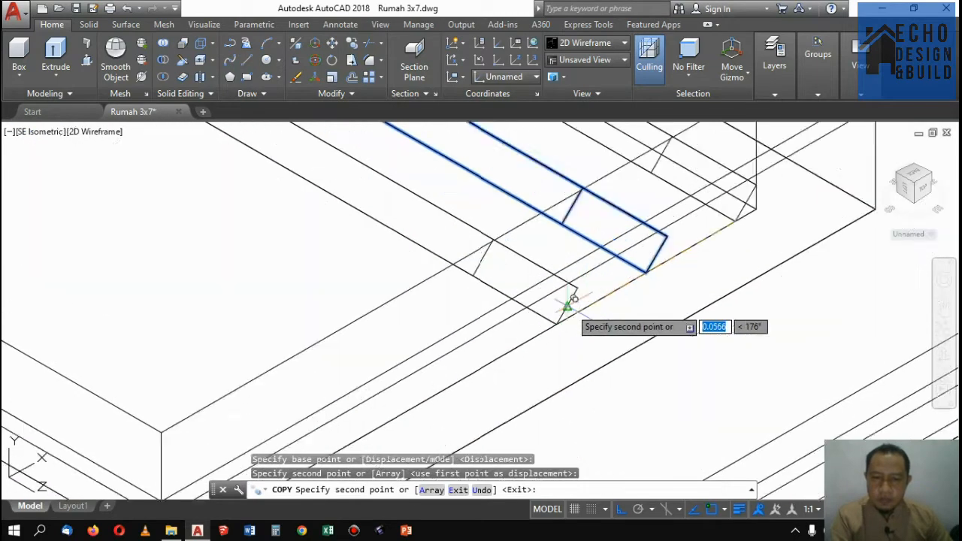
left_click(534, 348)
scroll(601, 304, "down", 4)
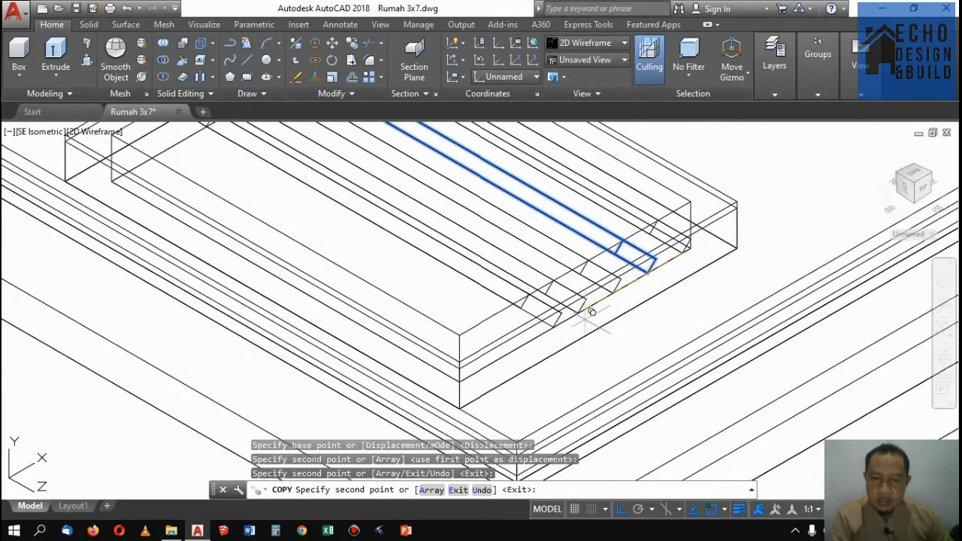
scroll(586, 305, "up", 4)
left_click(557, 296)
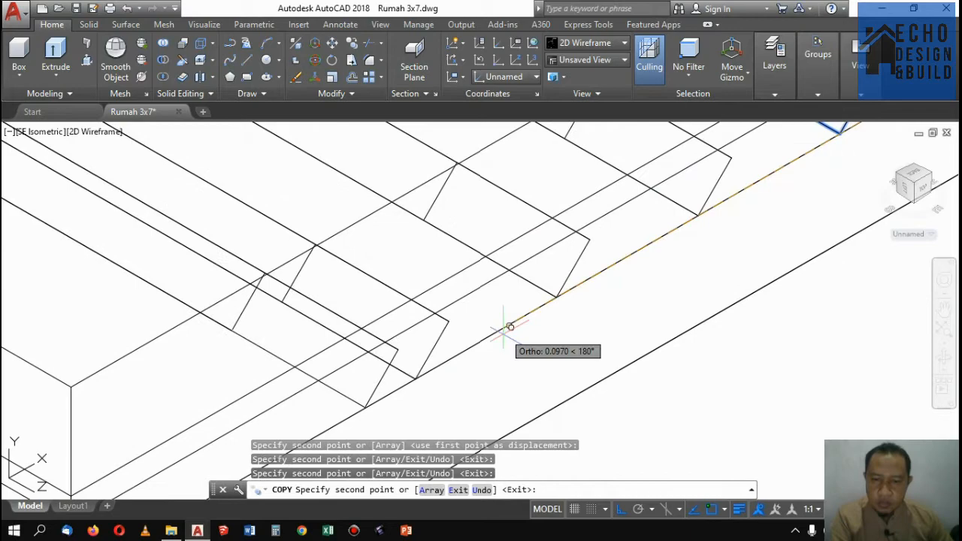
left_click(419, 378)
scroll(432, 350, "down", 3)
scroll(424, 361, "up", 4)
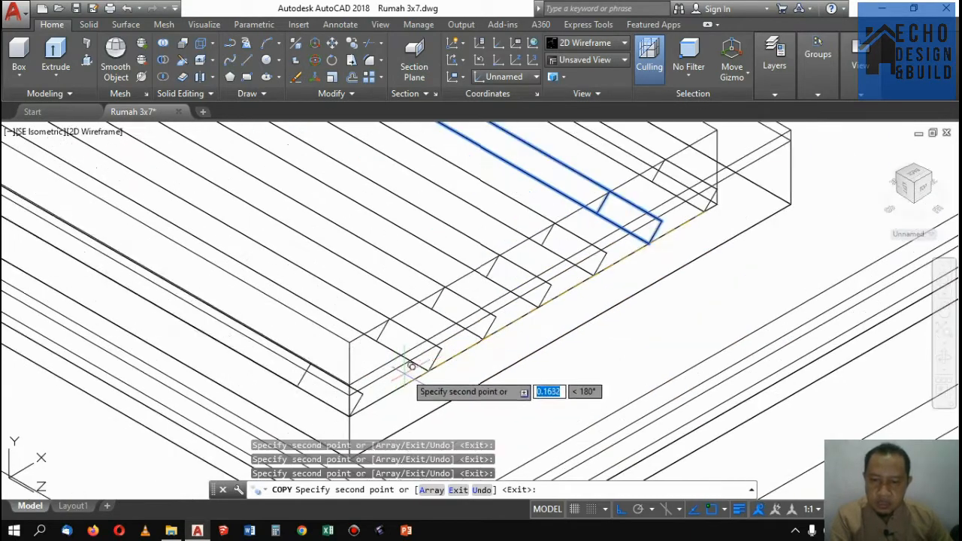
scroll(428, 369, "down", 4)
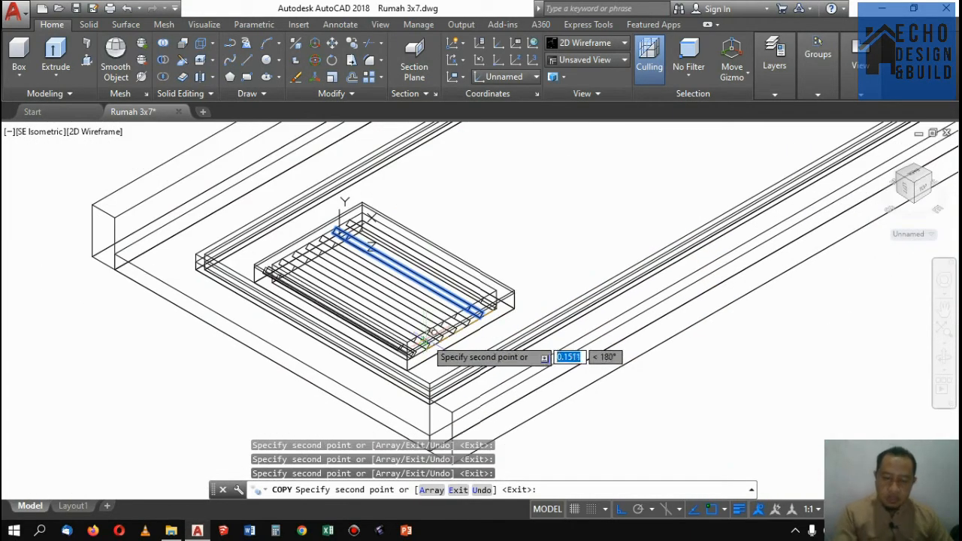
key("Return")
Examine the louvre ends and their spacing at the near corner of the vent opening.
scroll(284, 288, "up", 3)
scroll(284, 288, "up", 4)
scroll(326, 172, "down", 5)
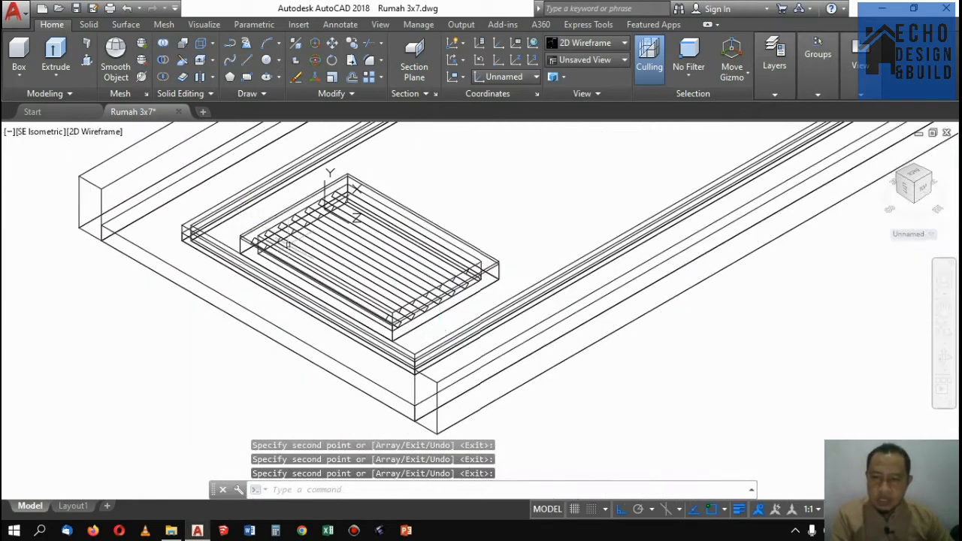
scroll(288, 306, "up", 5)
scroll(288, 306, "down", 4)
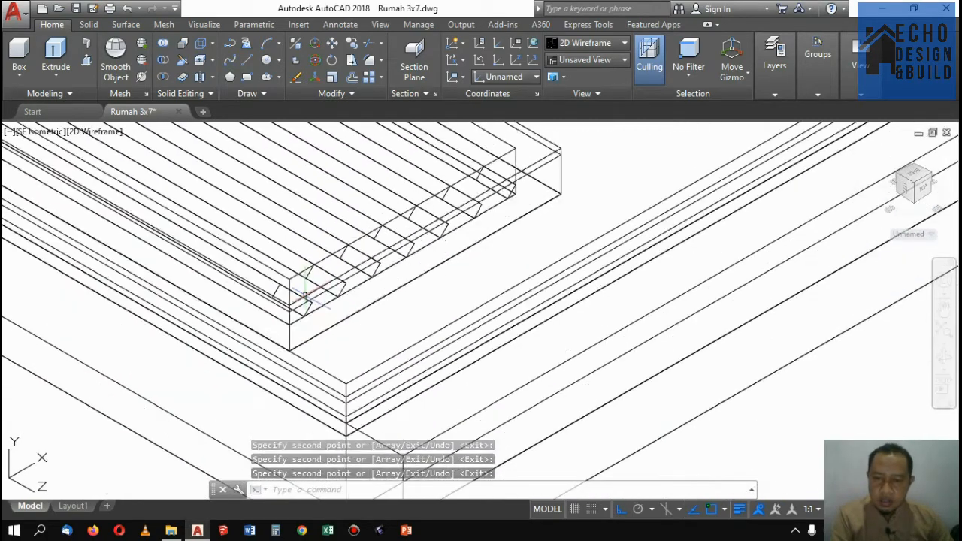
scroll(298, 292, "up", 4)
scroll(298, 292, "down", 6)
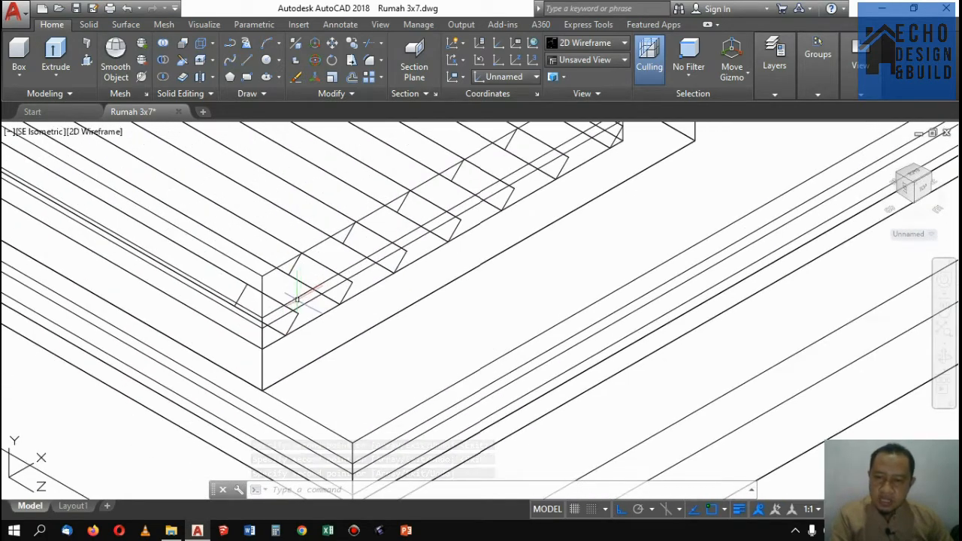
scroll(298, 298, "up", 3)
scroll(188, 196, "down", 3)
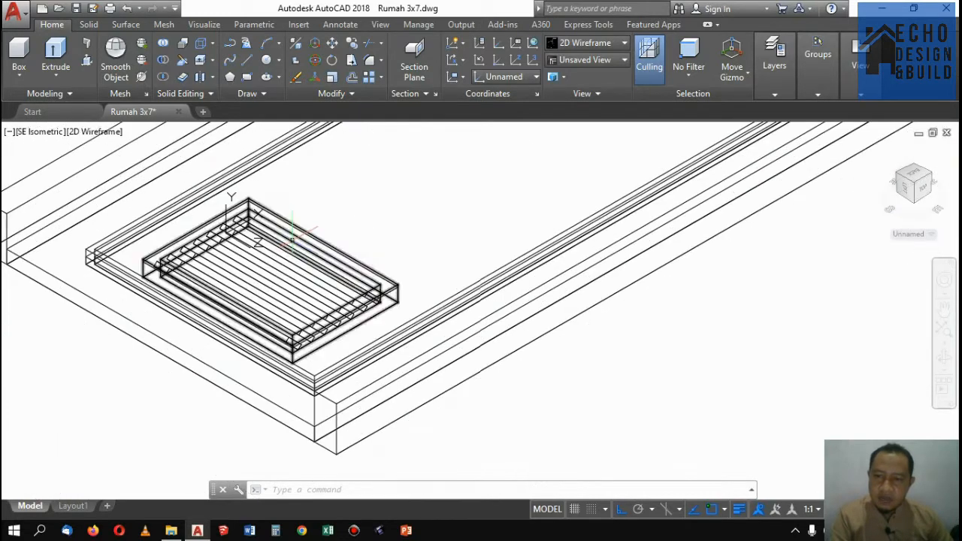
Display the model in the Conceptual visual style and inspect the louvres inside the vent frame.
scroll(210, 211, "up", 5)
left_click(592, 49)
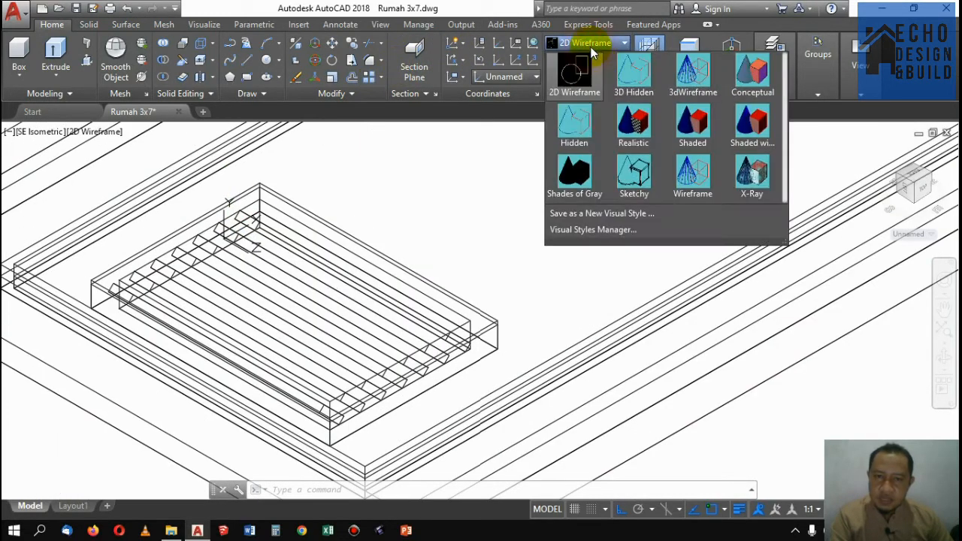
left_click(767, 75)
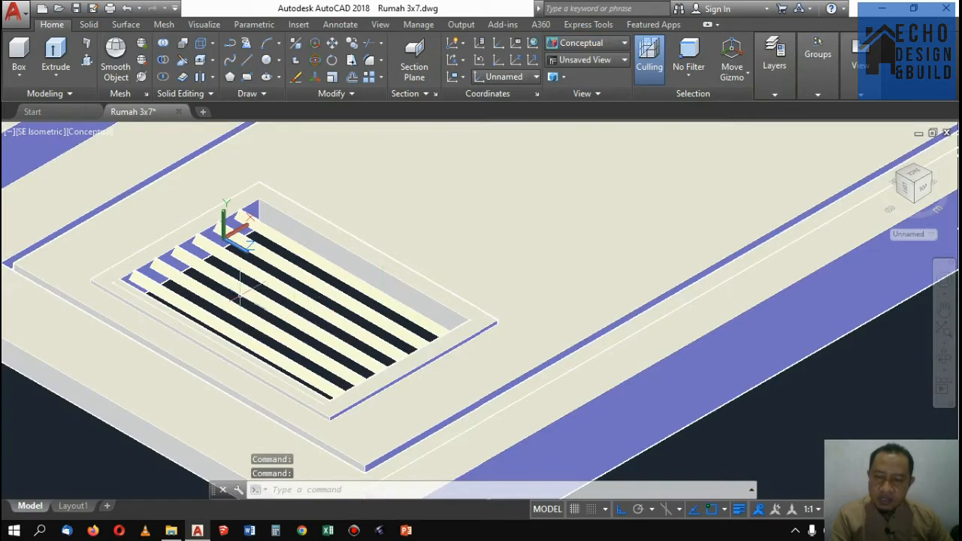
scroll(188, 293, "up", 3)
scroll(171, 274, "down", 5)
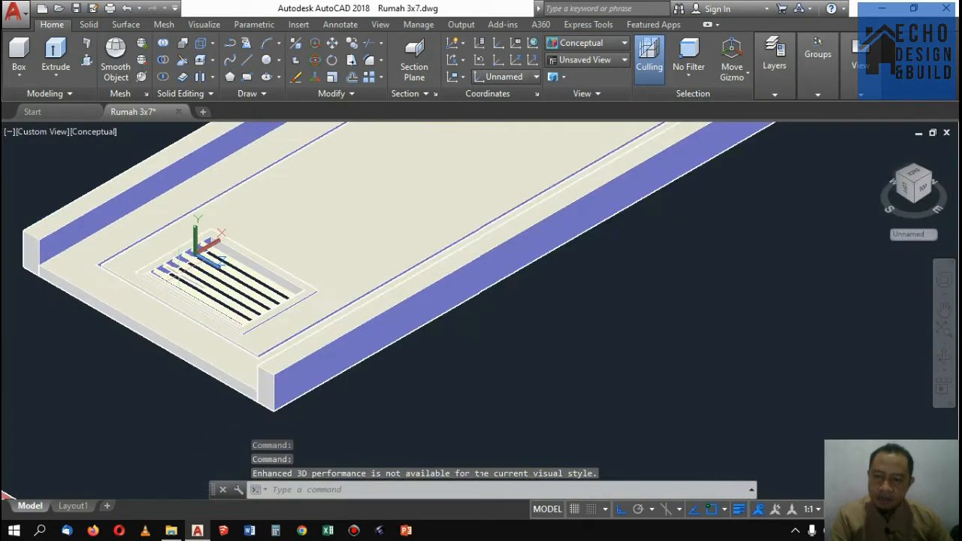
scroll(226, 289, "up", 4)
scroll(225, 290, "down", 4)
scroll(222, 297, "up", 2)
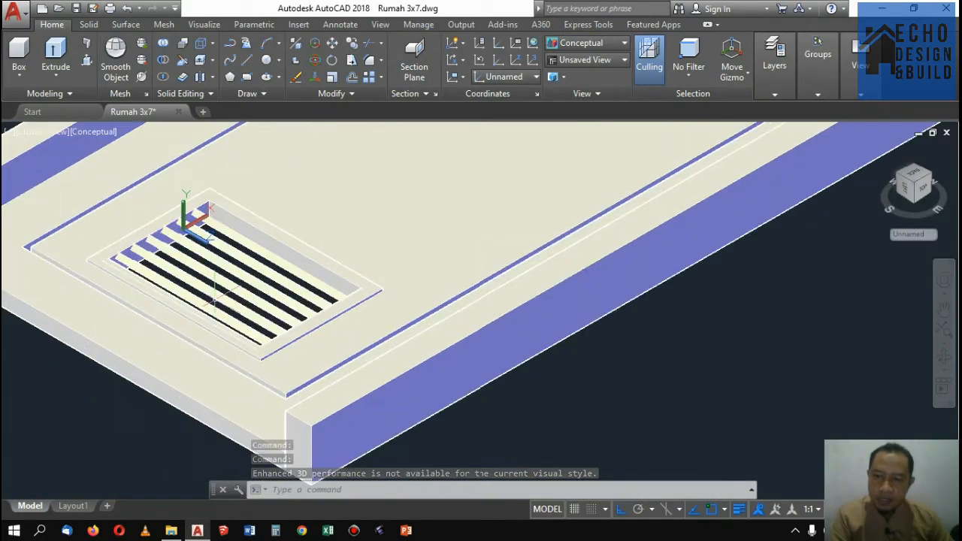
scroll(218, 300, "down", 4)
Return to the 2D Wireframe visual style and review the whole door with its vent and the red handle.
left_click(579, 43)
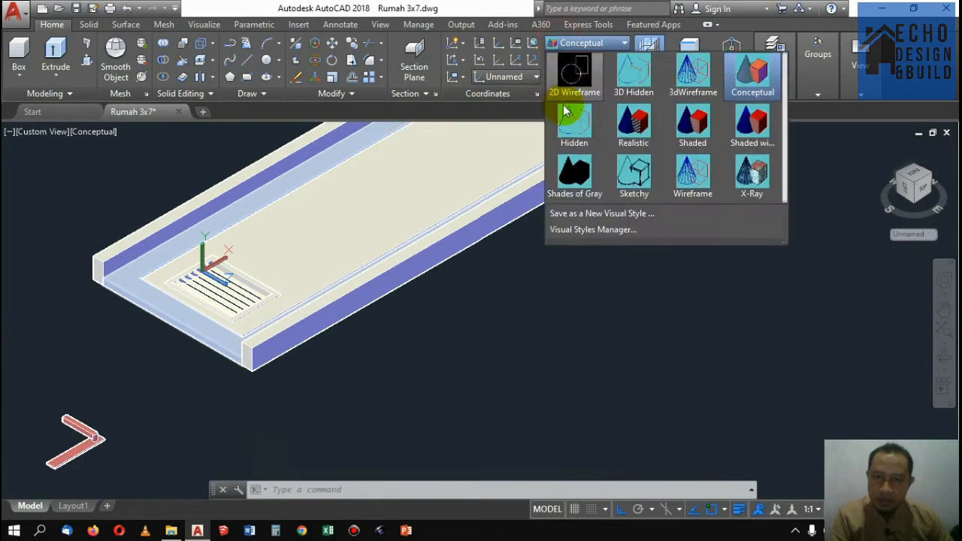
left_click(585, 81)
scroll(238, 269, "up", 3)
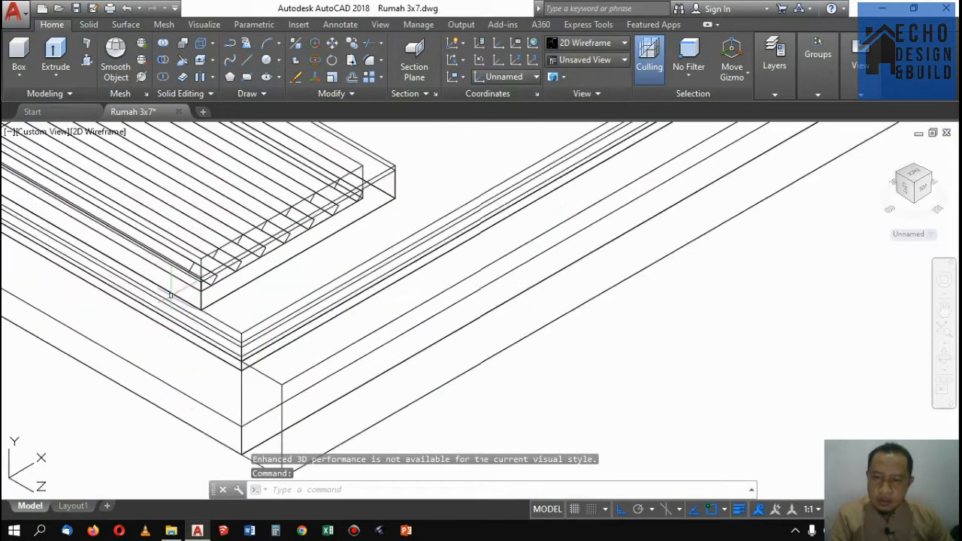
scroll(238, 269, "down", 5)
scroll(286, 303, "up", 3)
scroll(297, 312, "down", 3)
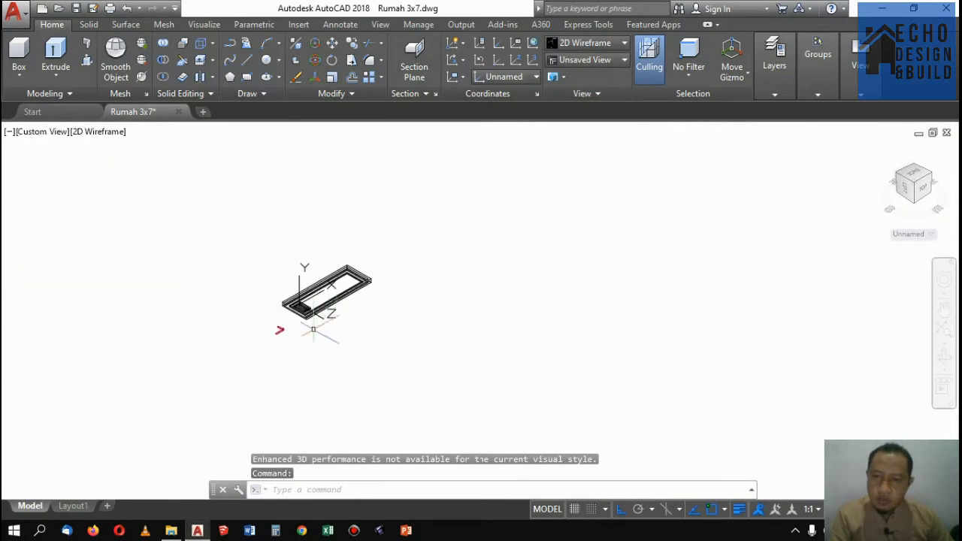
scroll(282, 304, "up", 3)
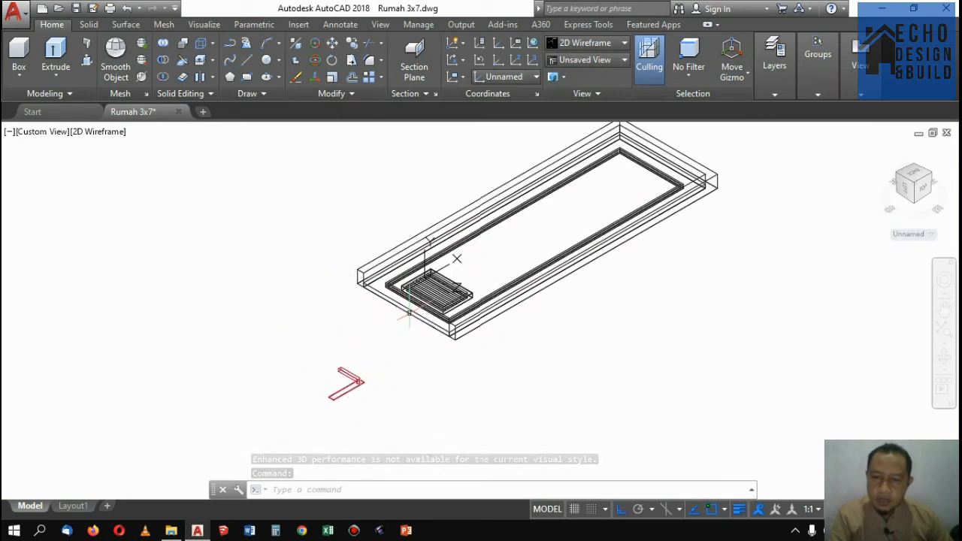
scroll(391, 324, "up", 2)
scroll(376, 305, "down", 3)
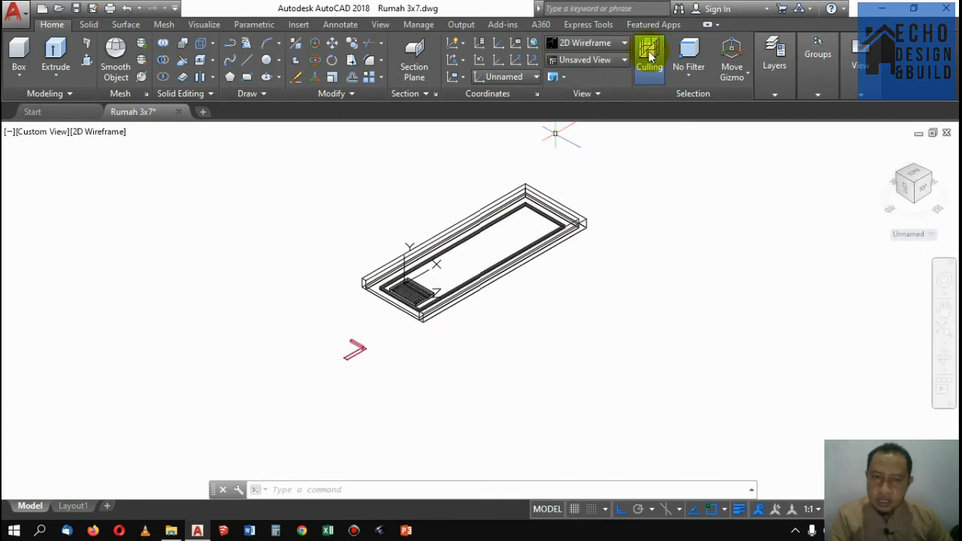
Show the model in the Conceptual visual style again and examine the complete door, its louvre vent and the surrounding drawings.
left_click(596, 45)
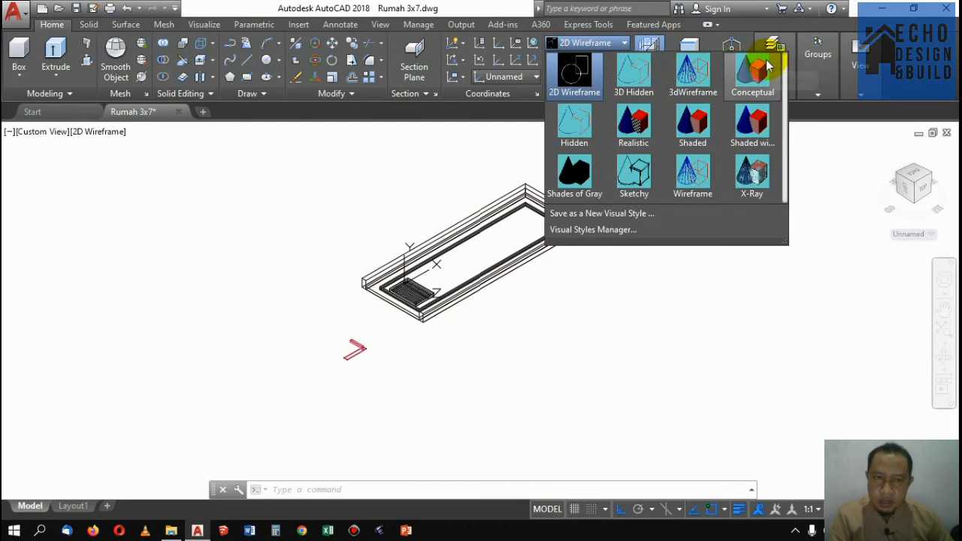
left_click(753, 72)
scroll(473, 223, "up", 2)
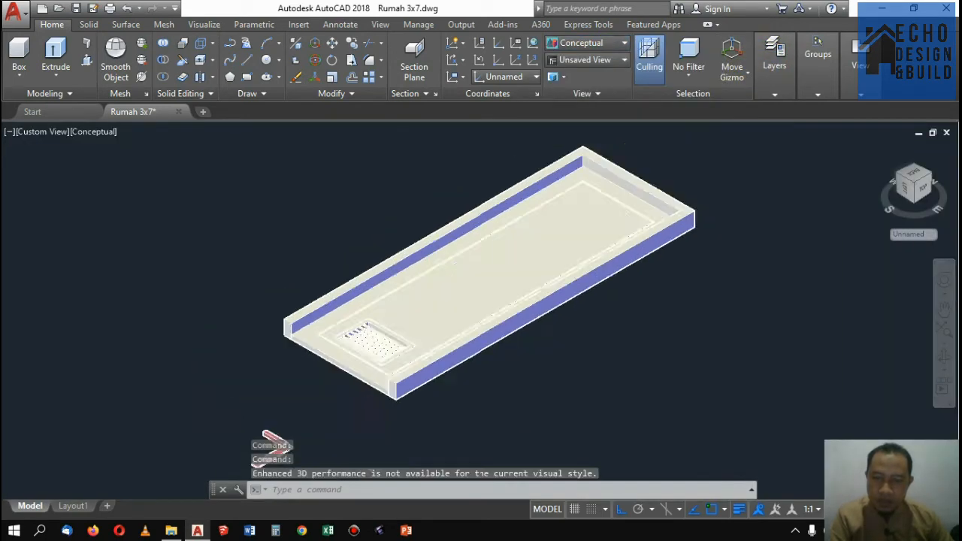
scroll(275, 425, "down", 2)
scroll(311, 421, "up", 5)
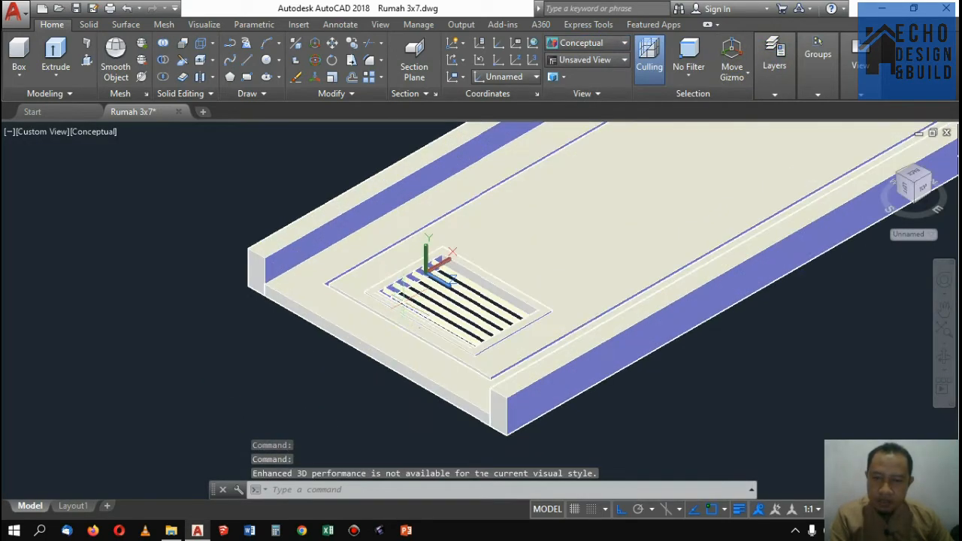
scroll(333, 398, "down", 3)
scroll(269, 455, "up", 3)
scroll(360, 354, "down", 2)
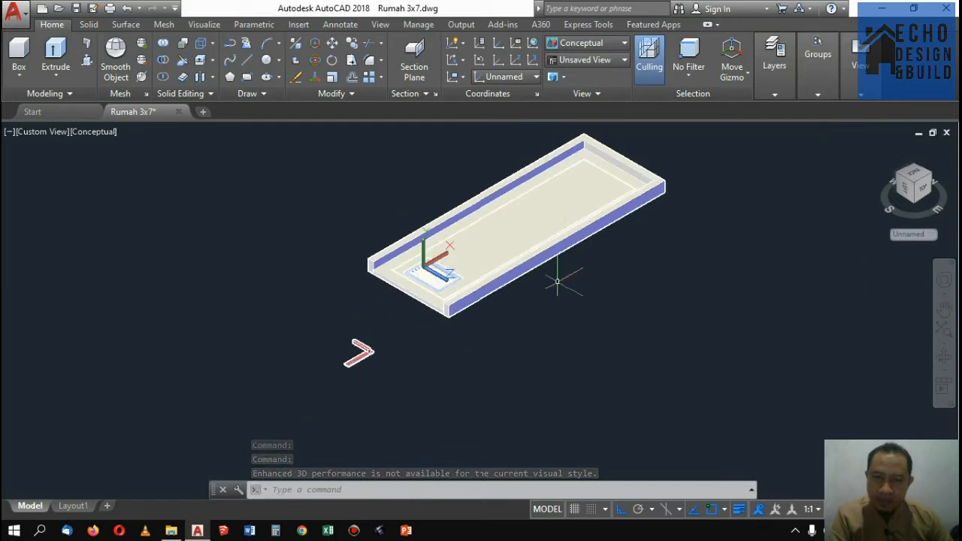
scroll(555, 310, "down", 10)
scroll(529, 178, "up", 2)
scroll(529, 184, "down", 4)
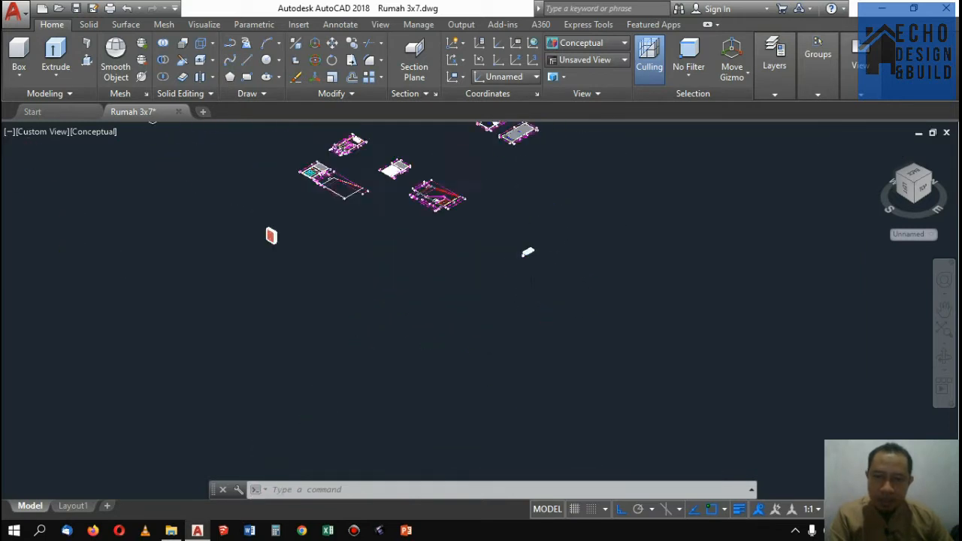
scroll(519, 264, "up", 3)
scroll(370, 402, "up", 5)
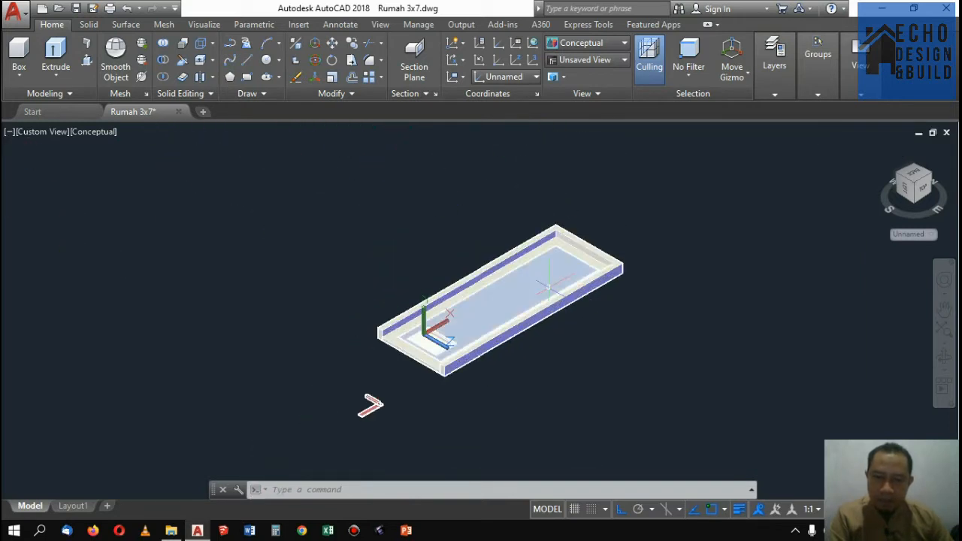
scroll(338, 440, "up", 2)
scroll(337, 441, "up", 5)
scroll(450, 332, "up", 2)
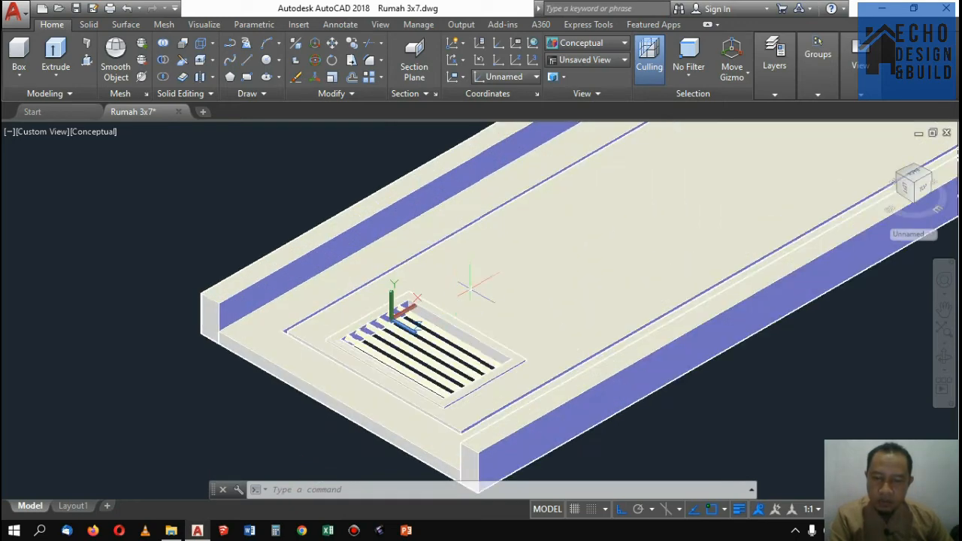
Return to the 2D Wireframe visual style and unite the door panel, vent frame and louvres into one solid with Union.
left_click(583, 43)
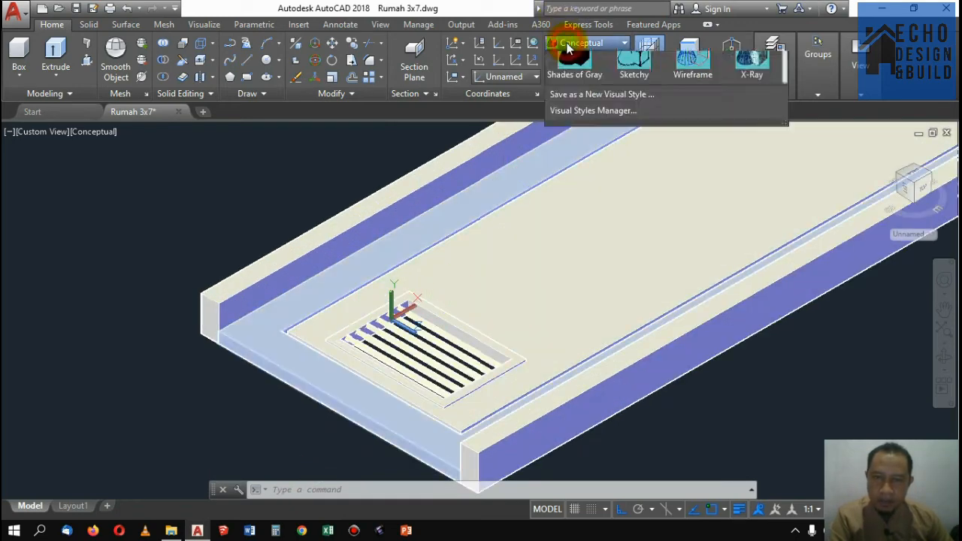
left_click(572, 69)
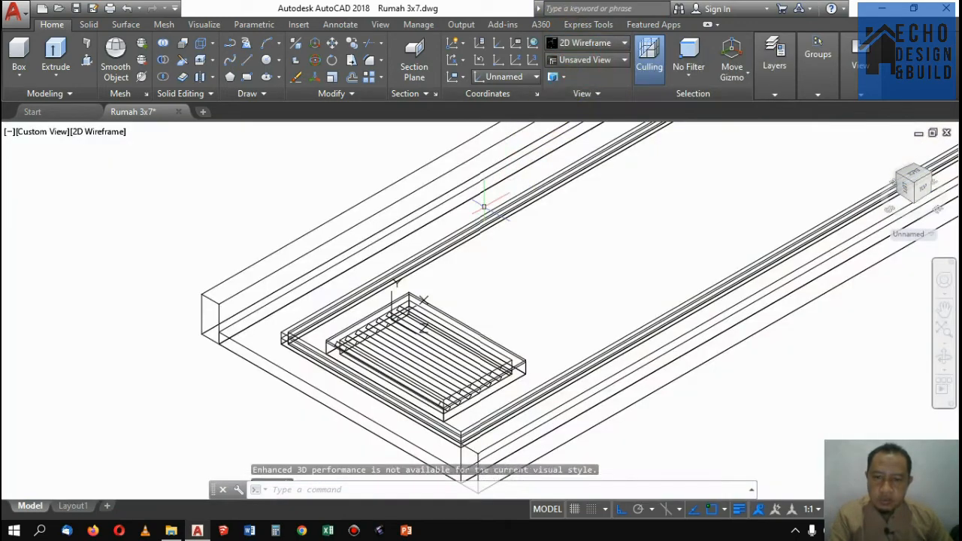
left_click(493, 309)
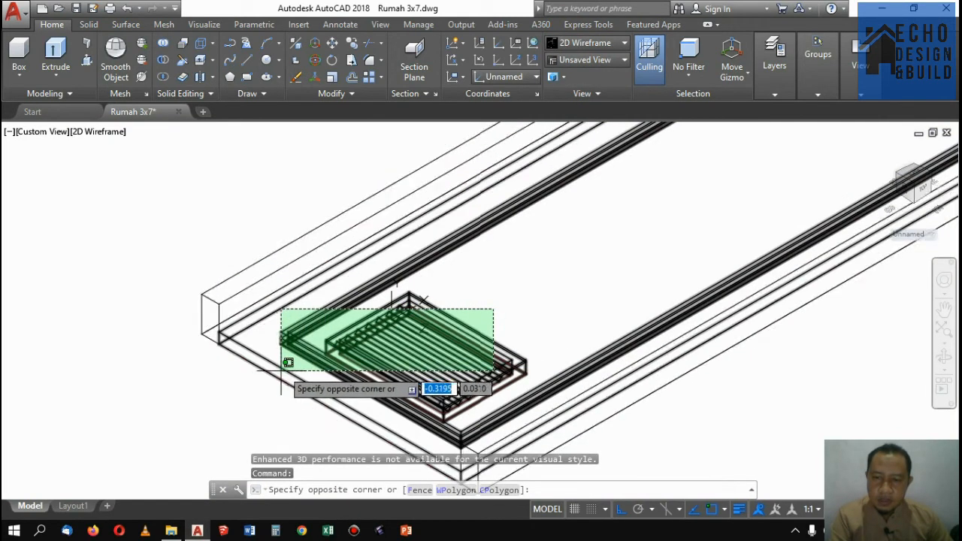
left_click(495, 282)
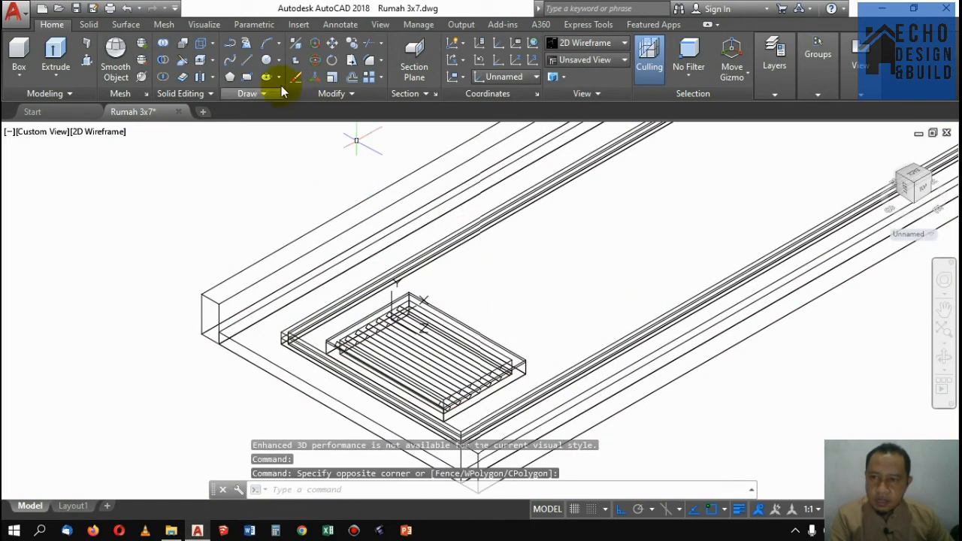
left_click(164, 47)
left_click(506, 308)
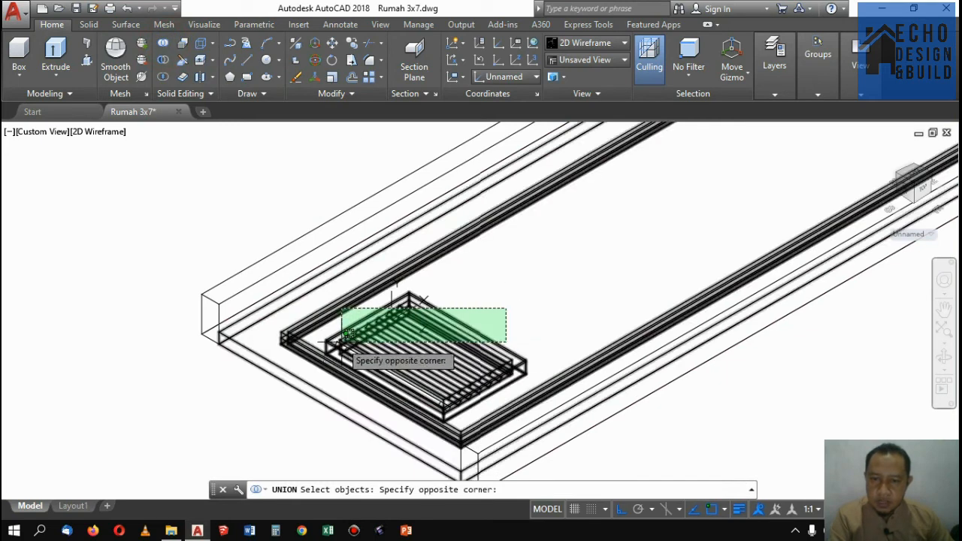
left_click(304, 335)
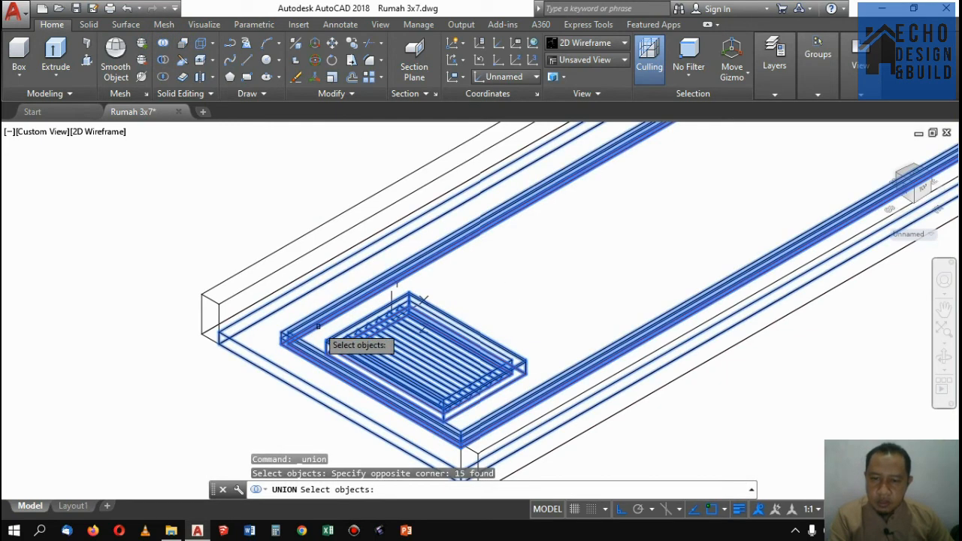
scroll(392, 301, "down", 5)
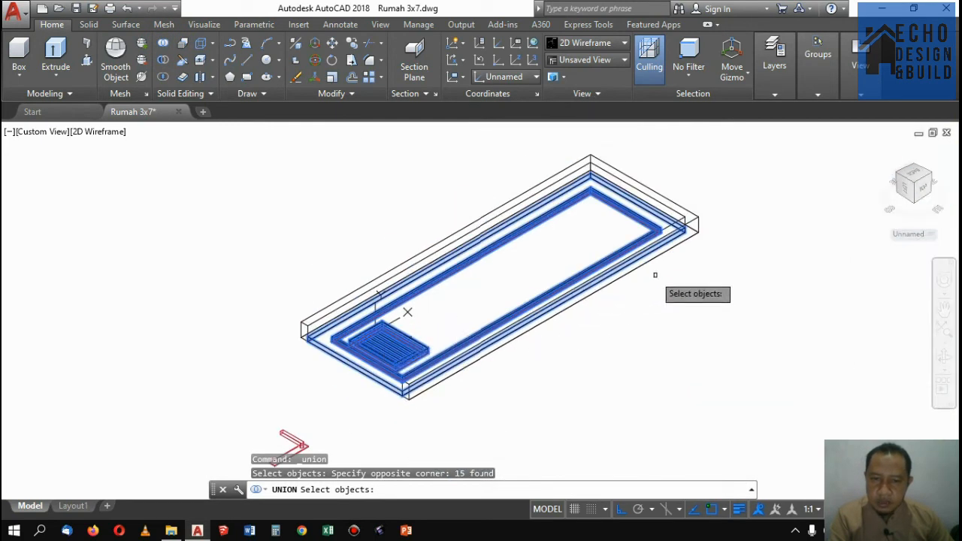
key("Return")
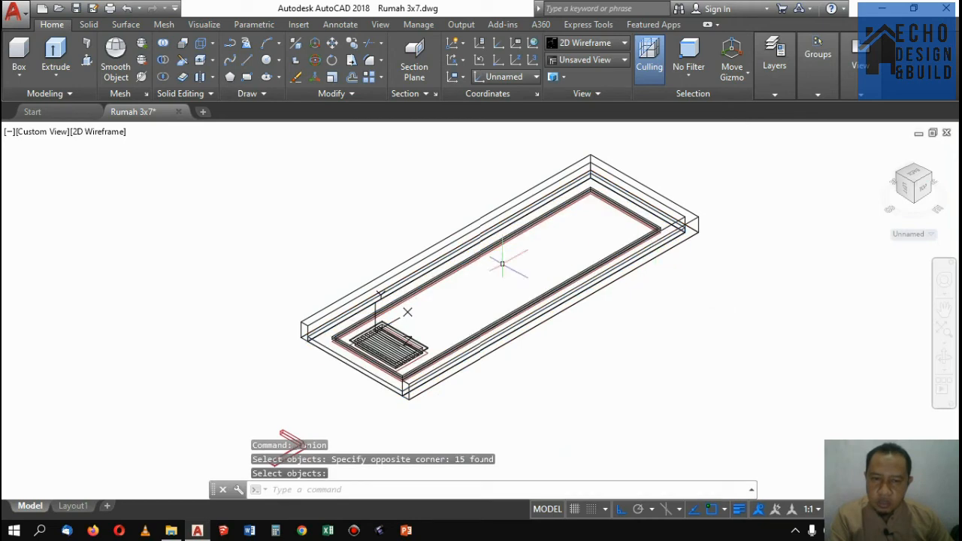
Check that the united door selects as one object and inspect it with the handle in the Conceptual visual style.
left_click(406, 324)
scroll(402, 315, "up", 4)
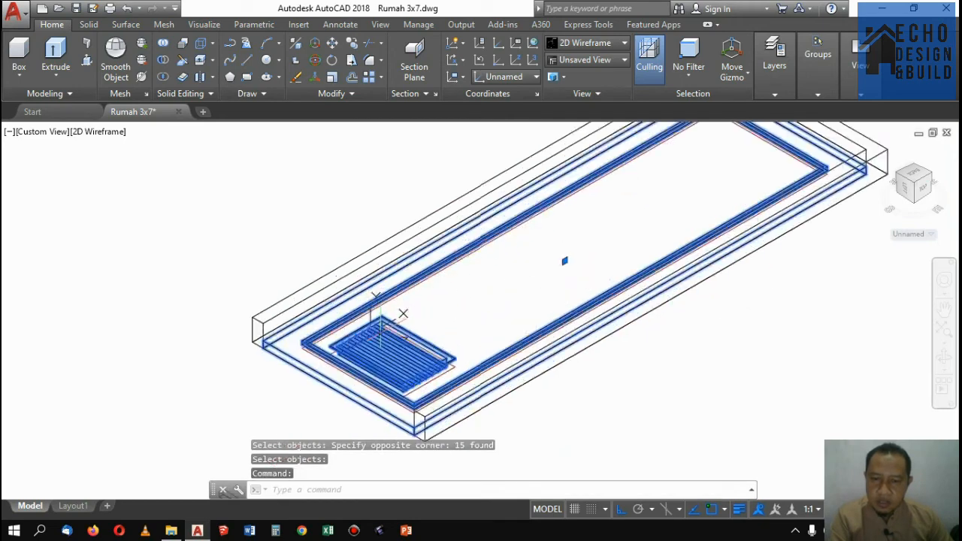
scroll(399, 303, "down", 2)
scroll(354, 294, "up", 2)
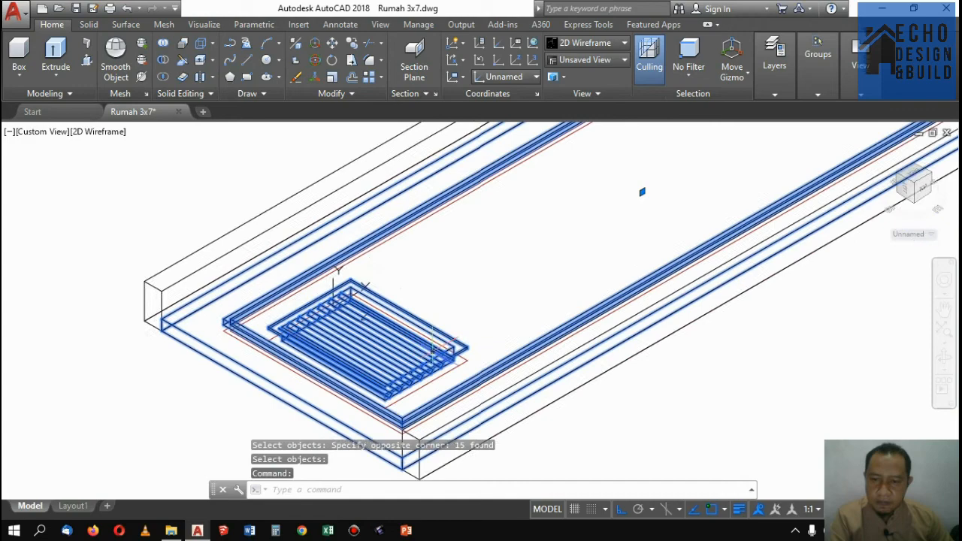
left_click(579, 43)
left_click(751, 79)
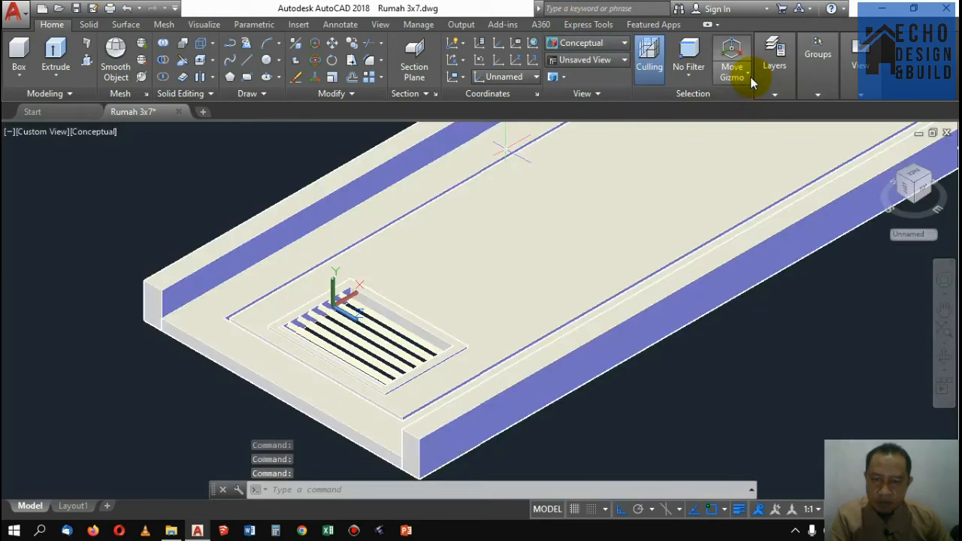
scroll(542, 214, "down", 4)
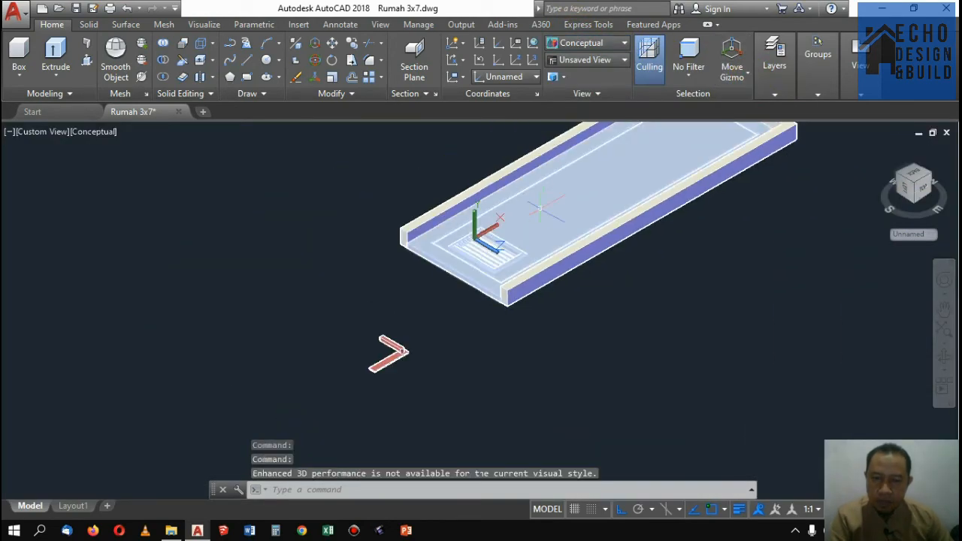
scroll(403, 380, "up", 2)
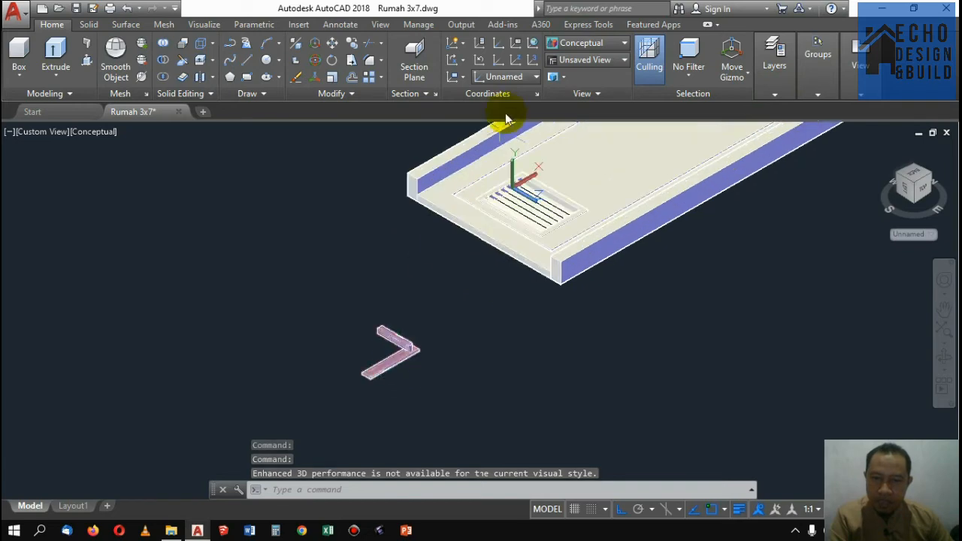
Switch back to 2D Wireframe and move the red handle by its plate's lower corner onto the door leaf's near corner.
left_click(579, 43)
left_click(569, 90)
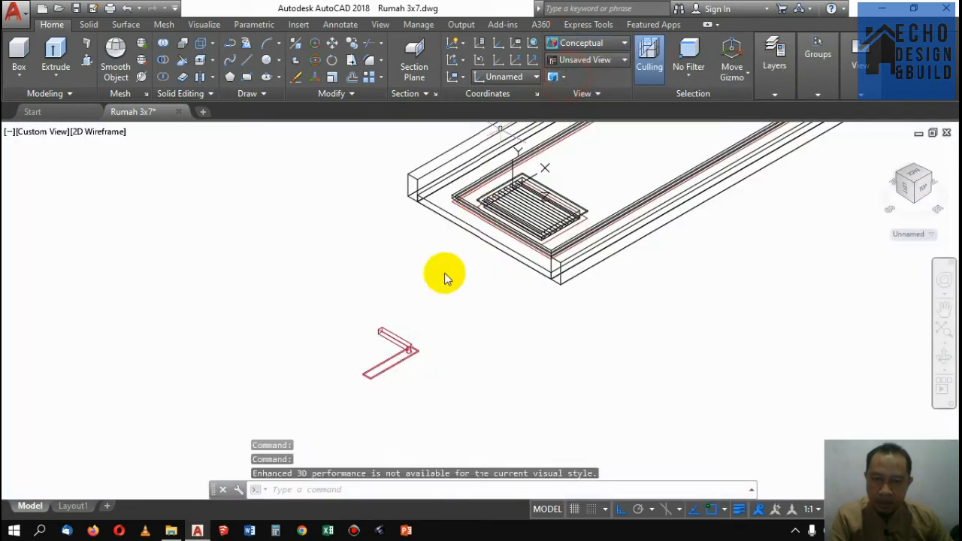
scroll(382, 383, "up", 3)
left_click(382, 384)
left_click(335, 321)
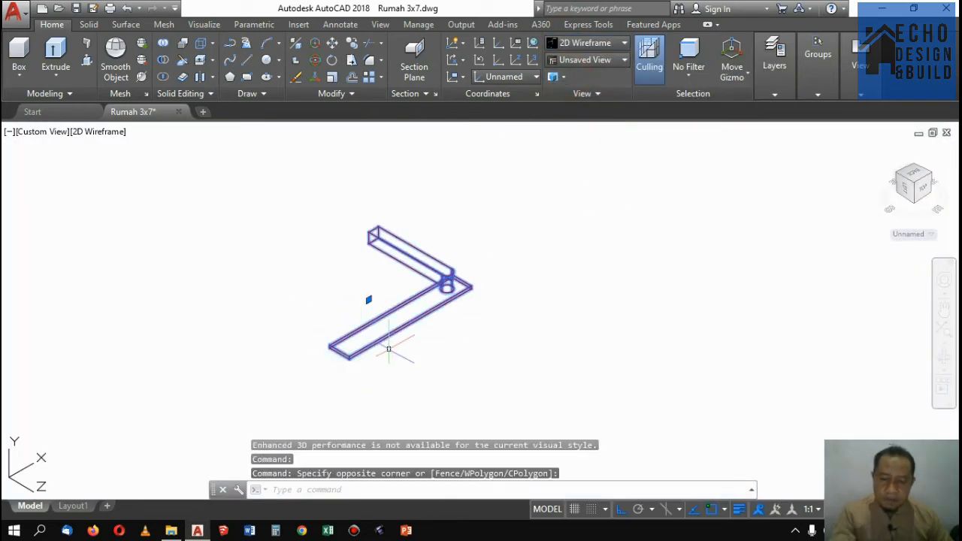
type("m")
key("Return")
scroll(354, 342, "up", 5)
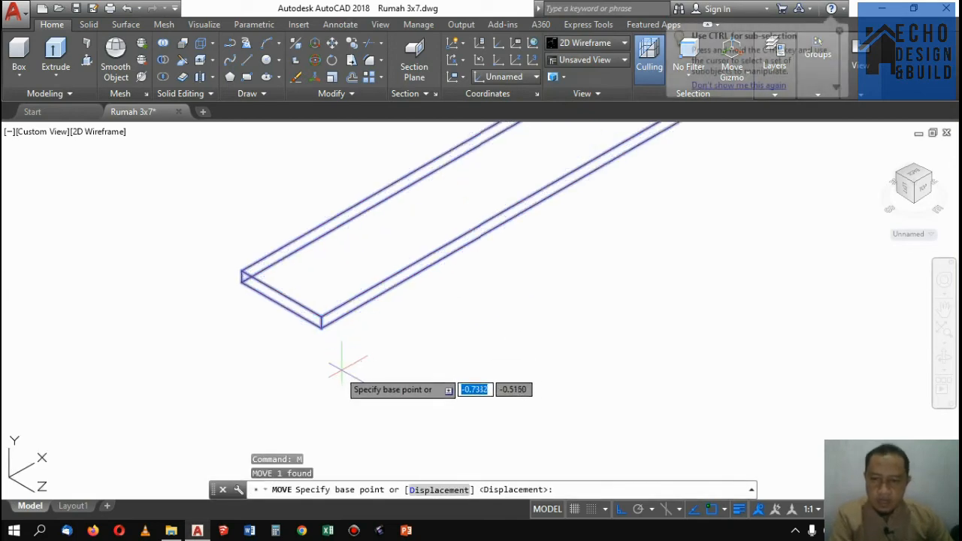
left_click(321, 328)
scroll(344, 321, "down", 5)
scroll(421, 308, "up", 6)
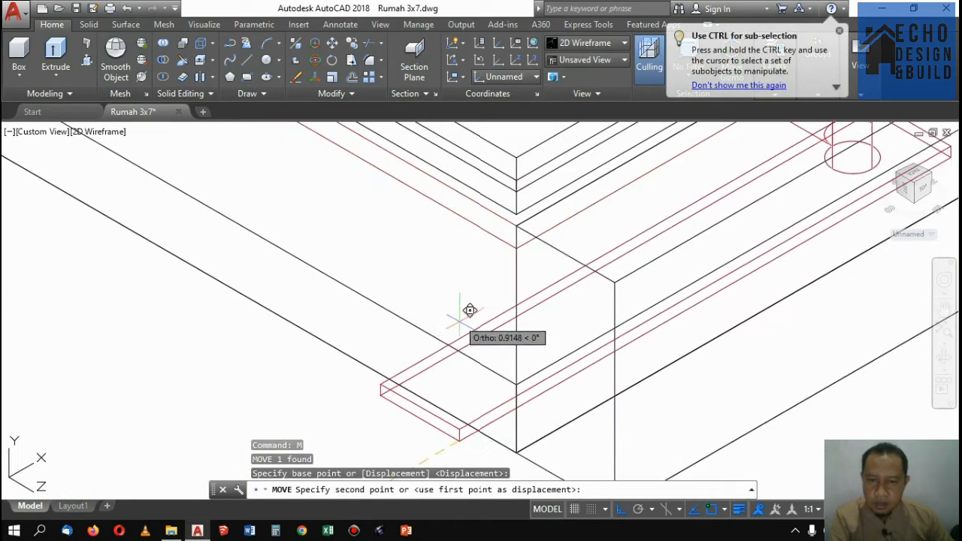
left_click(519, 382)
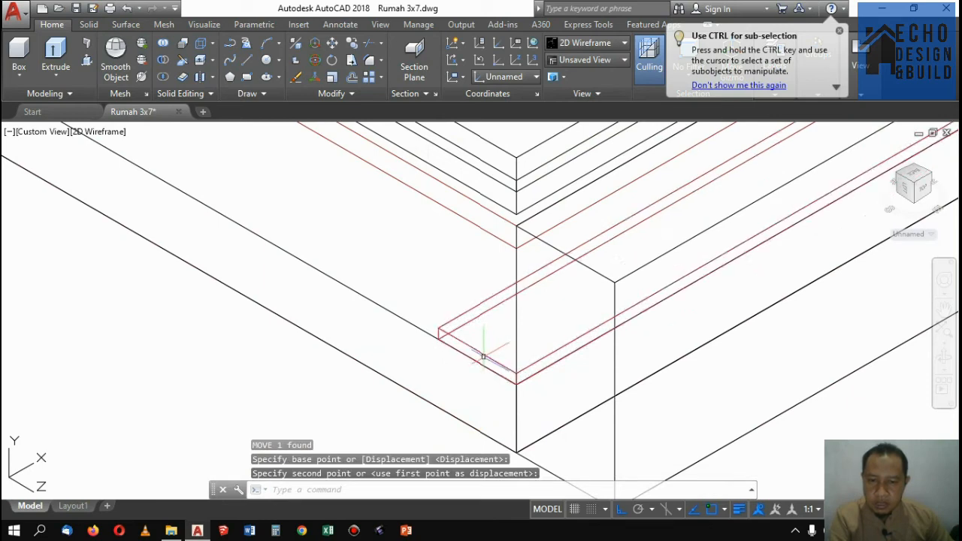
Move the handle 0.02 inward from the door leaf's long edge along the negative Z direction.
left_click(484, 357)
scroll(484, 353, "down", 4)
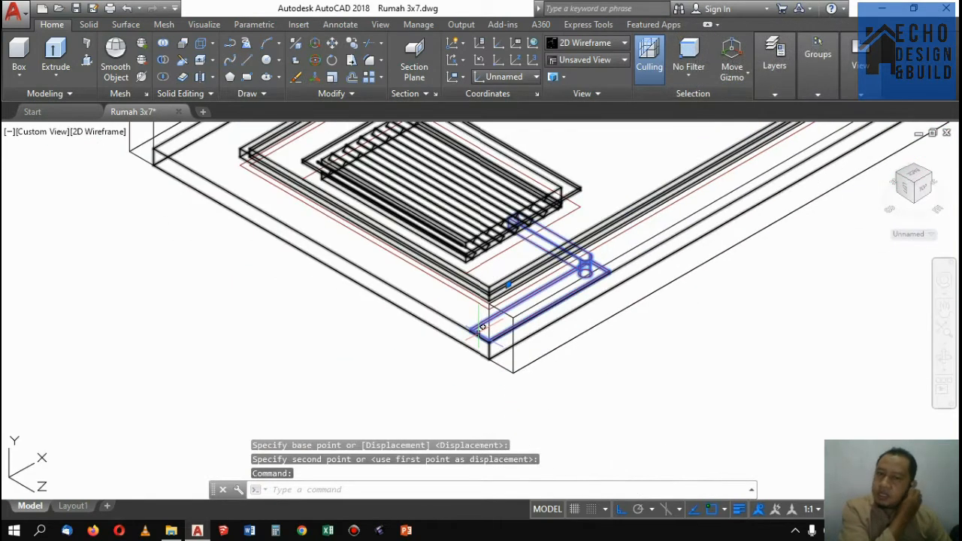
key("Return")
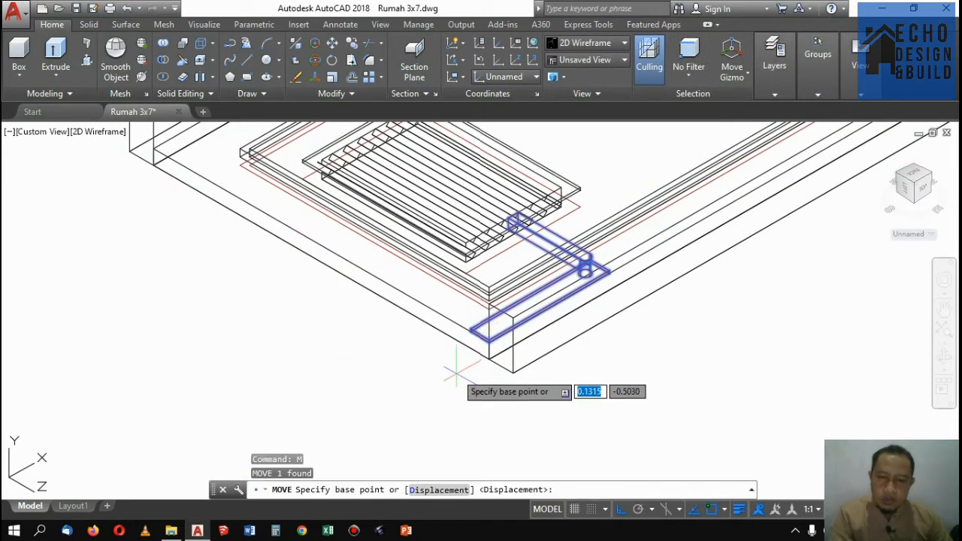
scroll(459, 353, "up", 5)
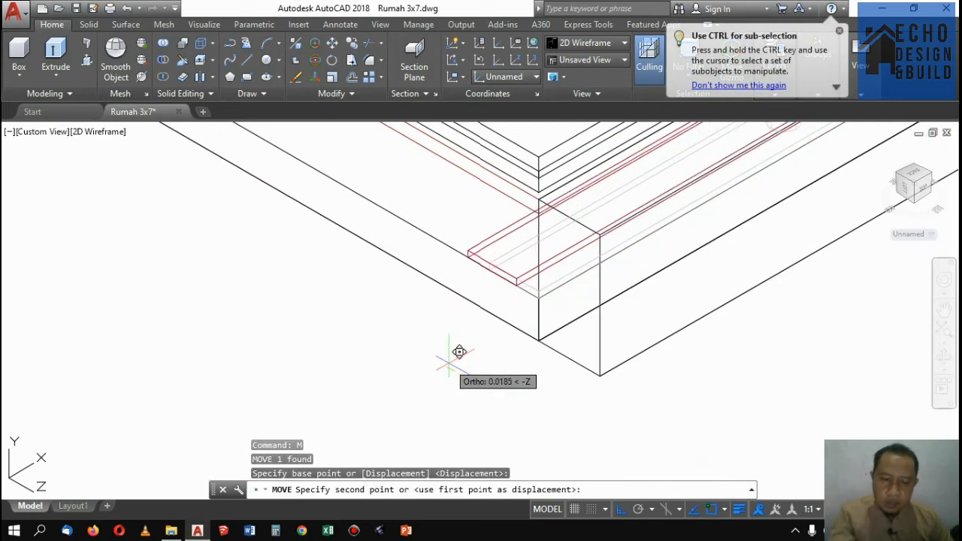
type("0.0")
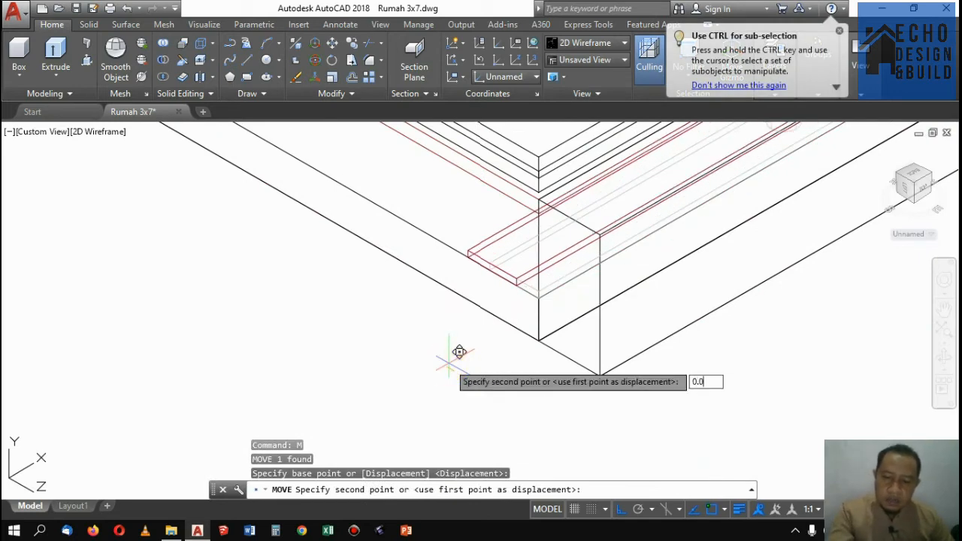
type("2")
key("Return")
scroll(564, 346, "down", 3)
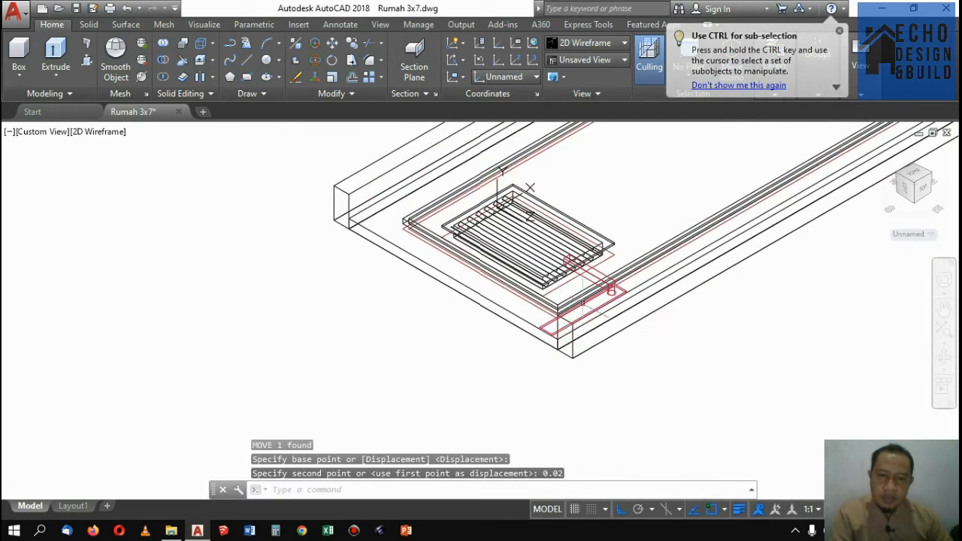
Move the handle 0.8 along the door's length, away from the vent end.
scroll(616, 279, "up", 5)
left_click(644, 301)
scroll(695, 323, "down", 3)
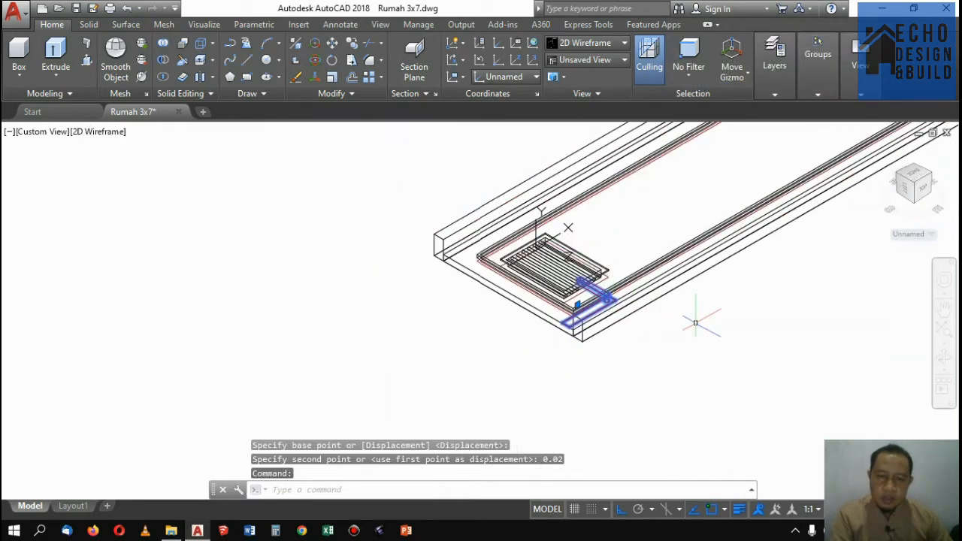
type("m")
key("Return")
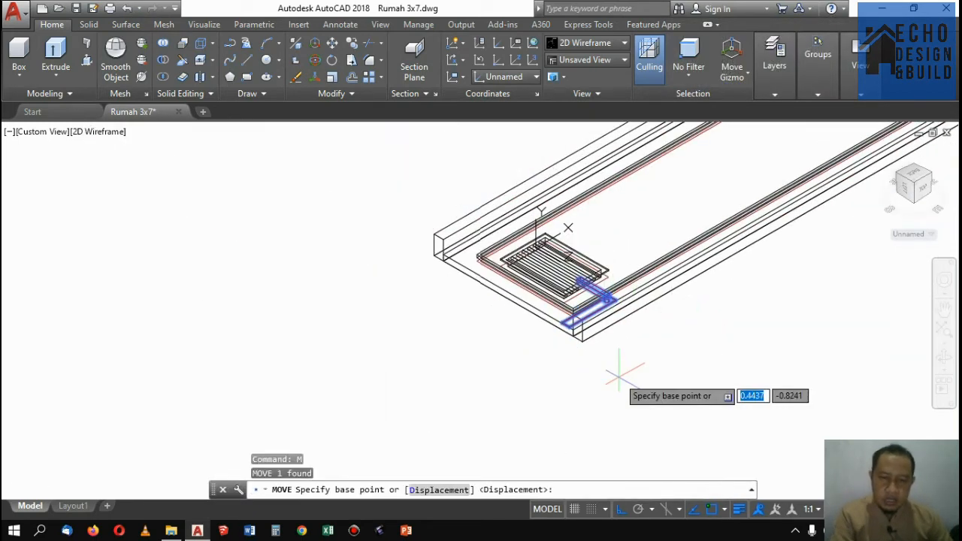
left_click(619, 370)
type("0.8")
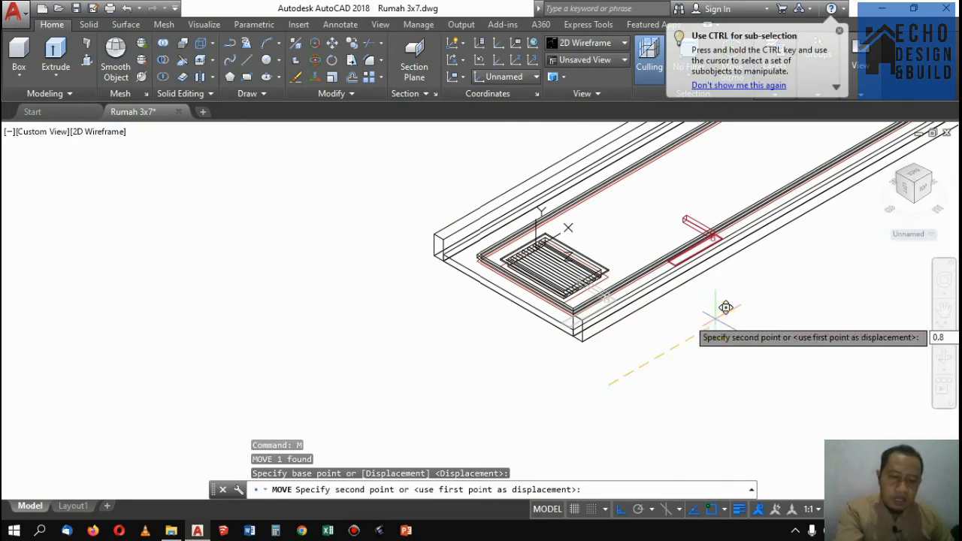
key("Return")
Assign the door frame and the united door leaf to the brown-coloured layer and clear the selection.
scroll(726, 307, "down", 6)
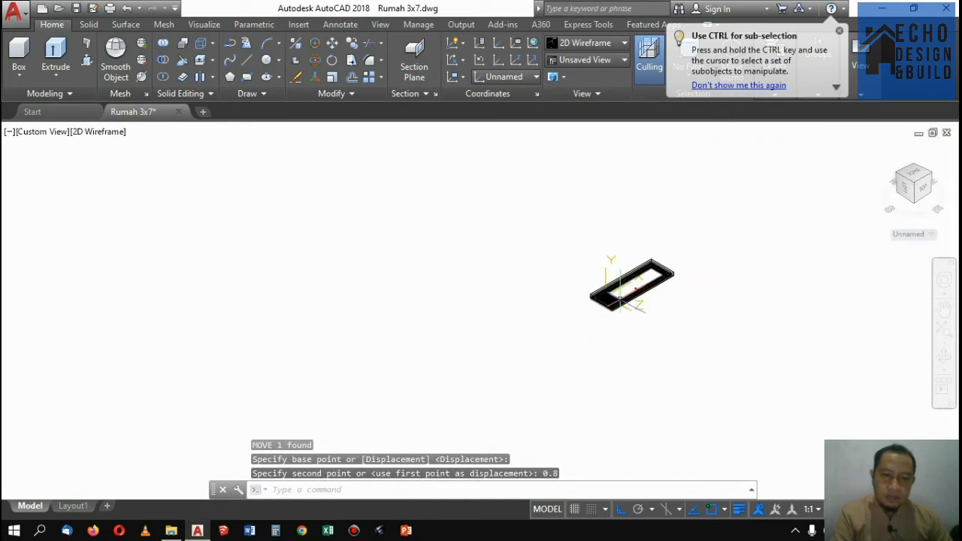
scroll(621, 299, "up", 5)
scroll(694, 243, "down", 2)
scroll(671, 333, "up", 2)
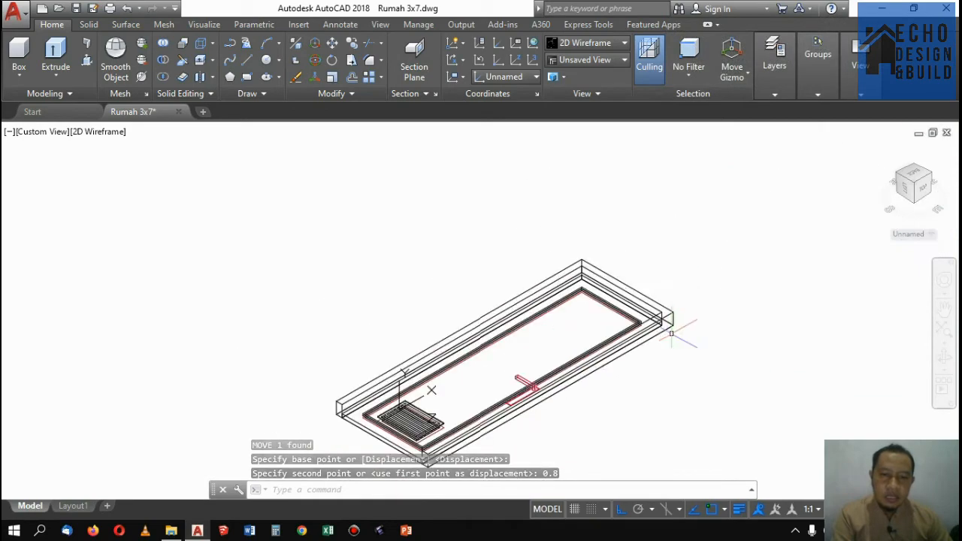
scroll(672, 333, "up", 3)
left_click(669, 320)
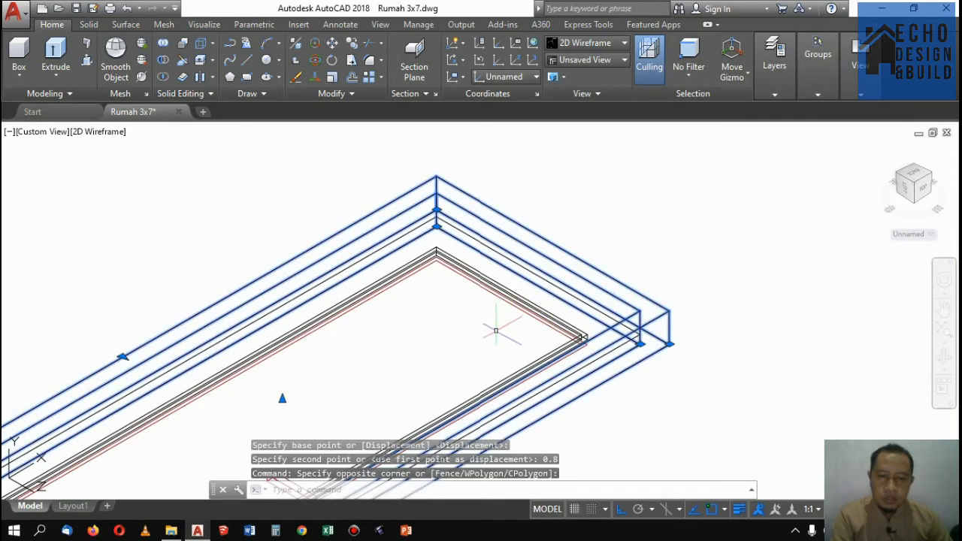
left_click(511, 280)
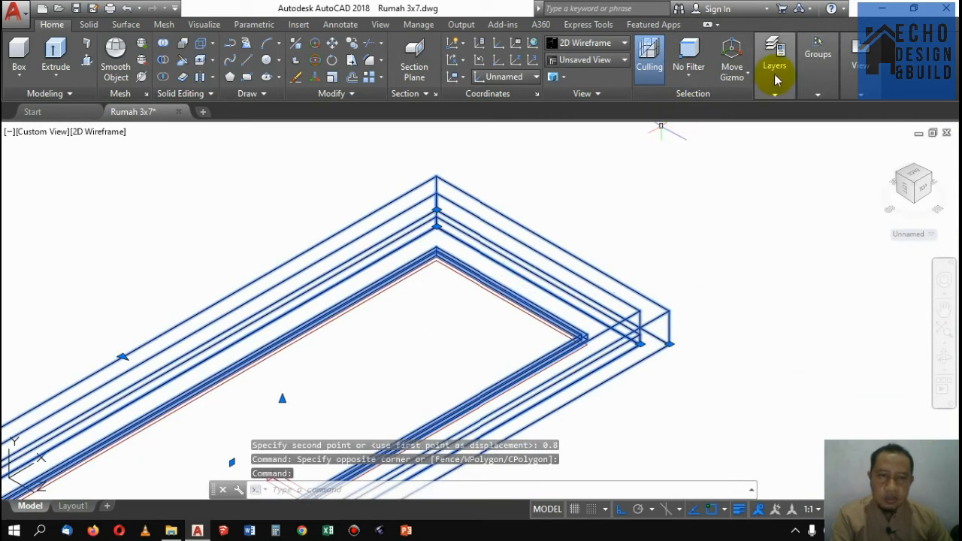
mouse_move(780, 90)
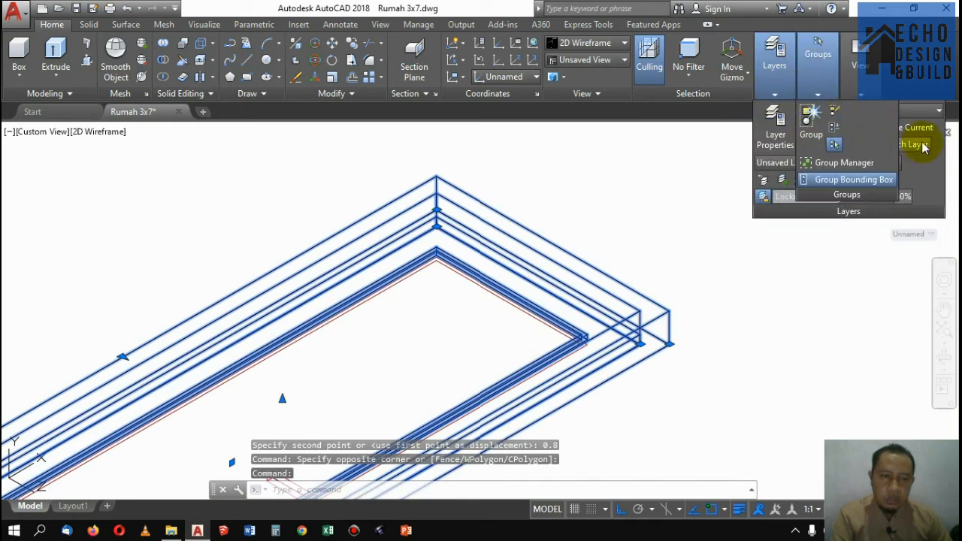
left_click(939, 111)
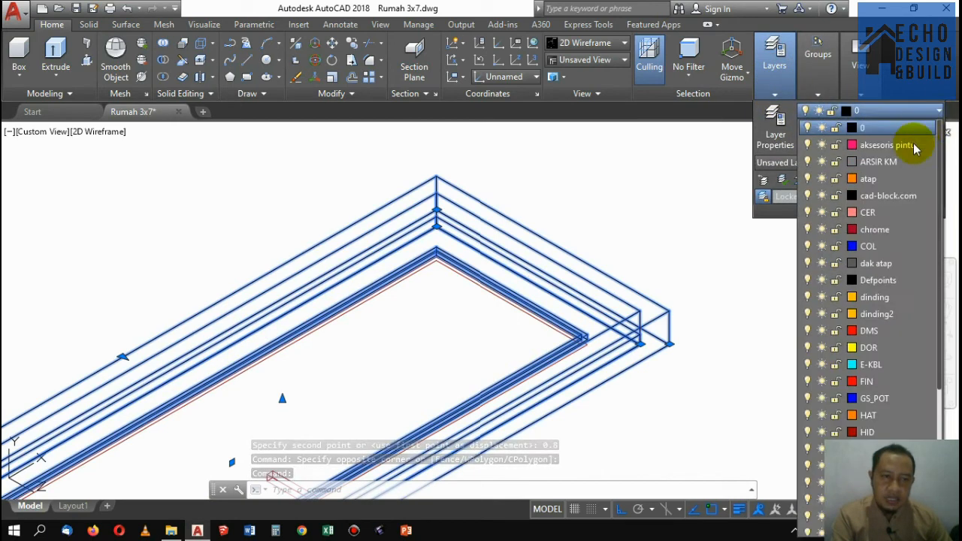
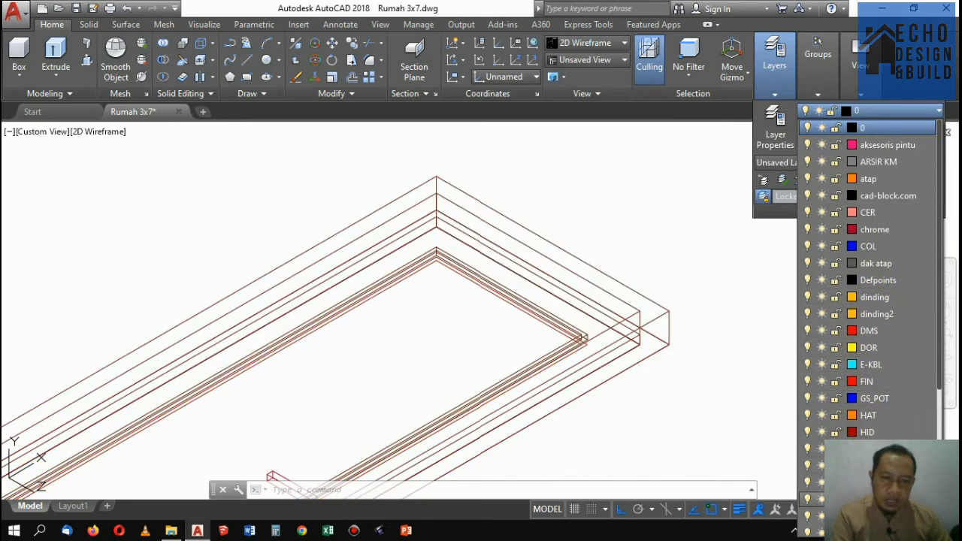
left_click(798, 375)
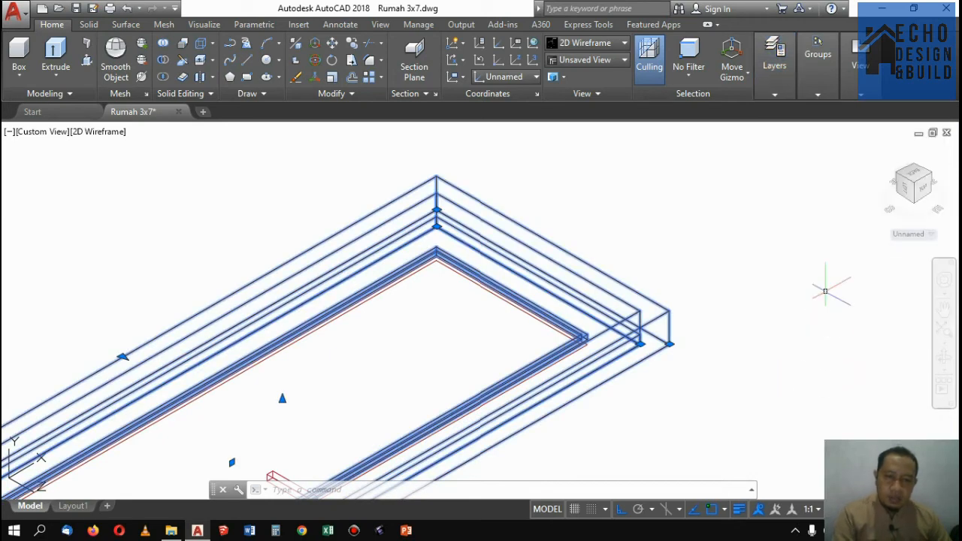
key("Escape")
scroll(799, 268, "down", 4)
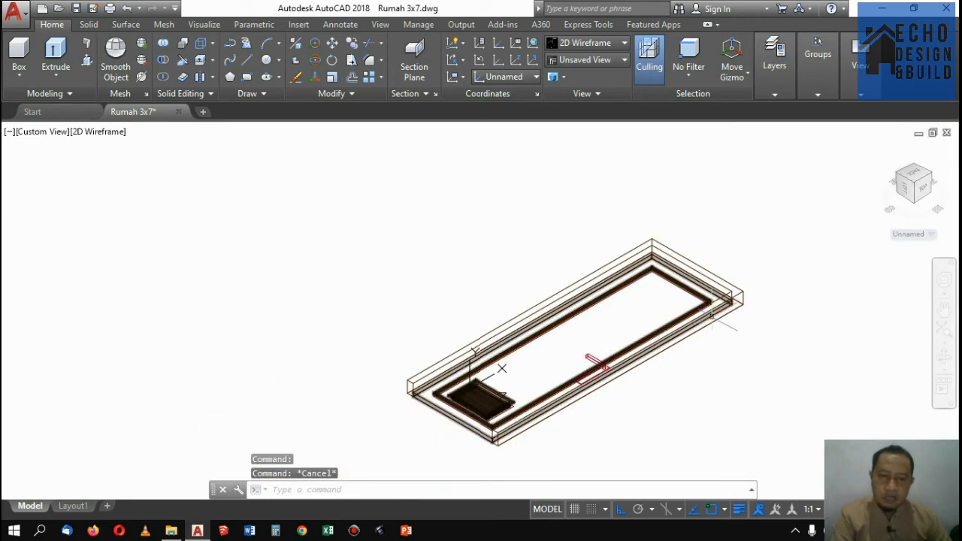
scroll(731, 300, "down", 2)
scroll(731, 300, "up", 4)
scroll(718, 285, "down", 2)
scroll(715, 281, "up", 3)
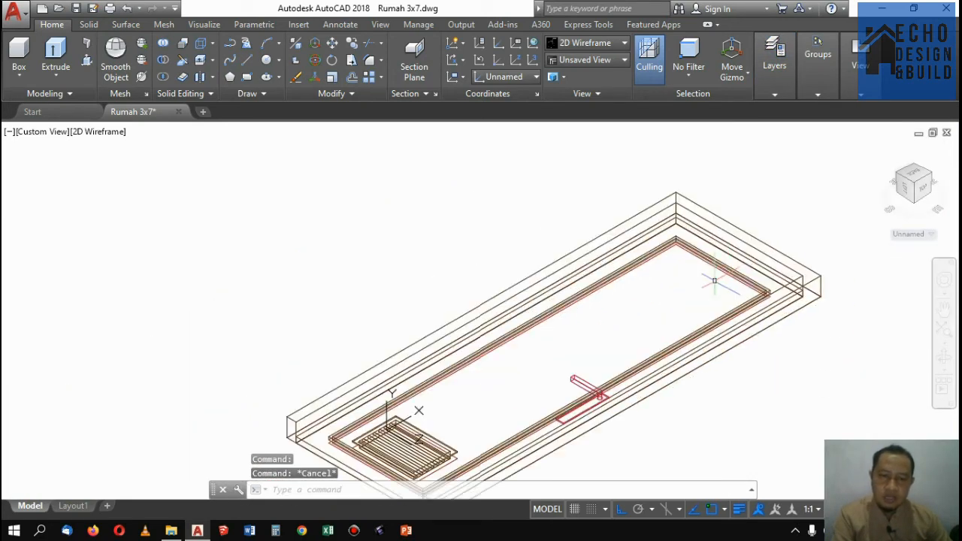
scroll(768, 259, "down", 3)
scroll(763, 278, "down", 1)
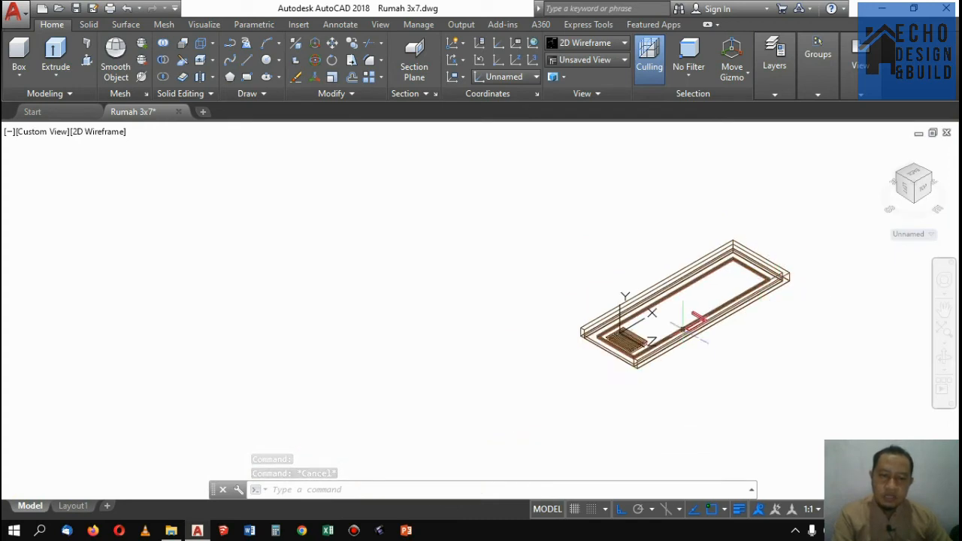
scroll(624, 339, "up", 5)
scroll(494, 350, "down", 3)
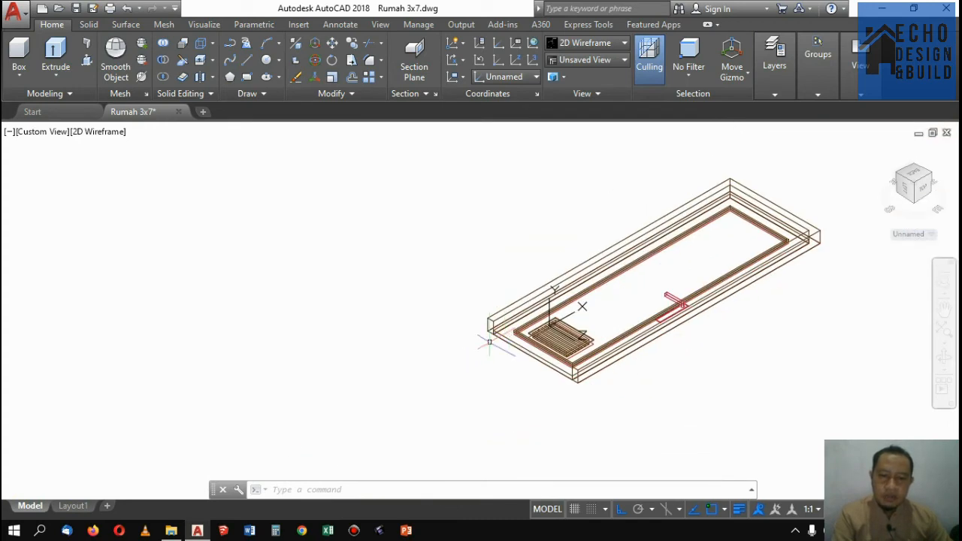
key("Return")
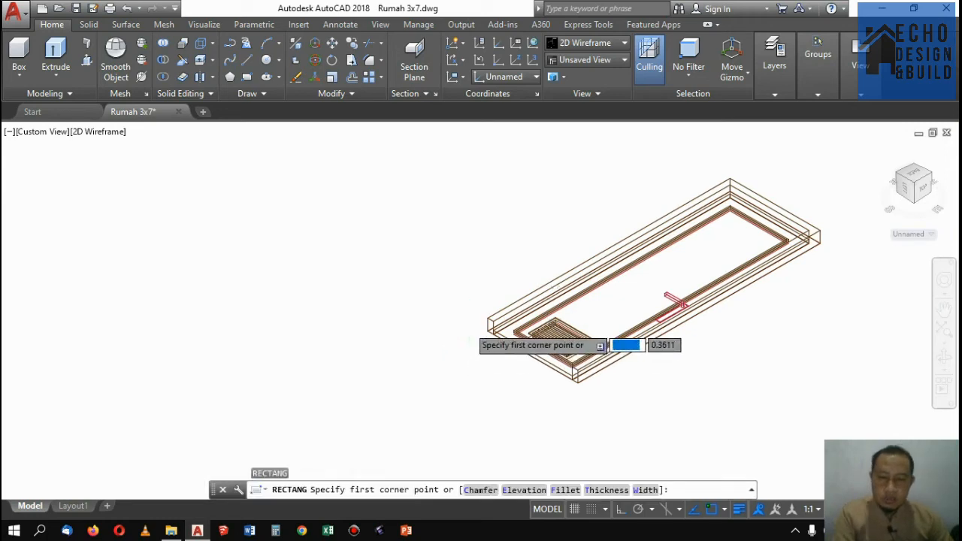
scroll(482, 331, "up", 4)
left_click(580, 360)
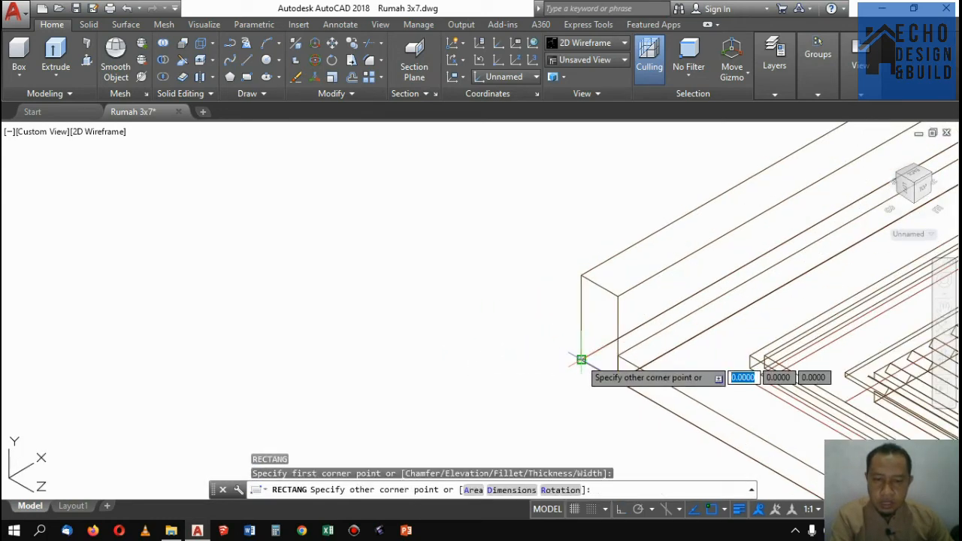
scroll(677, 346, "down", 5)
scroll(791, 312, "up", 2)
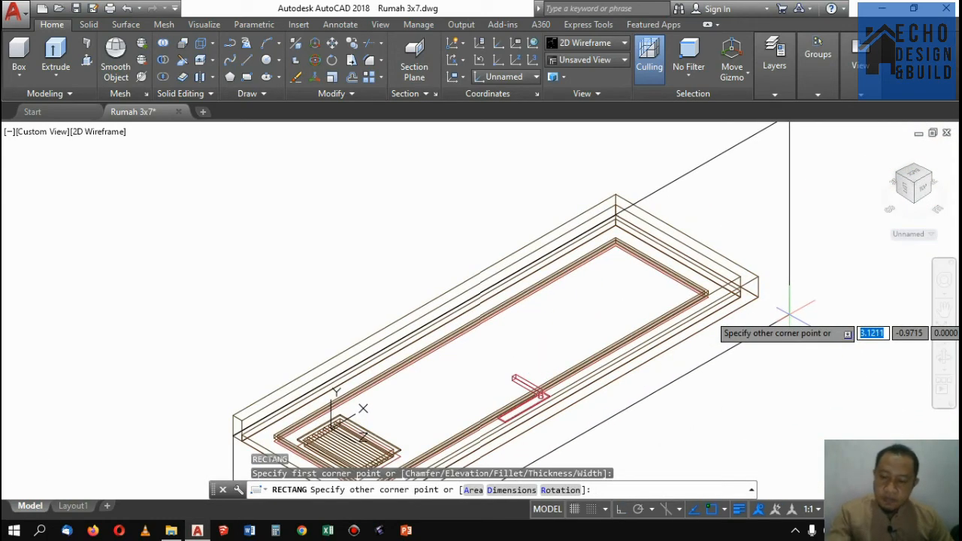
key("Escape")
Reset the user coordinate system to World.
type("ucs")
key("Return")
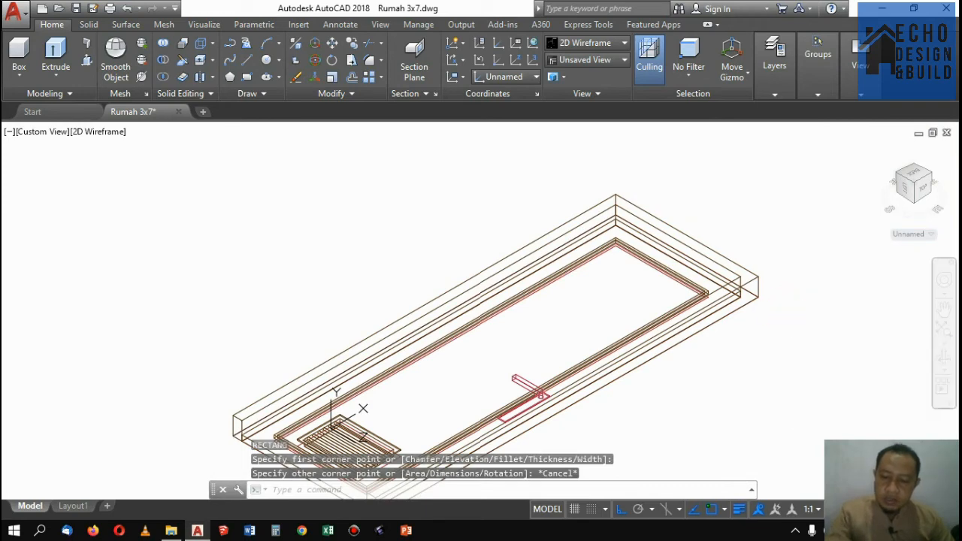
key("Return")
Draw a 0.8 by 2.15 rectangle between opposite outer bottom corners of the door frame.
scroll(778, 282, "down", 2)
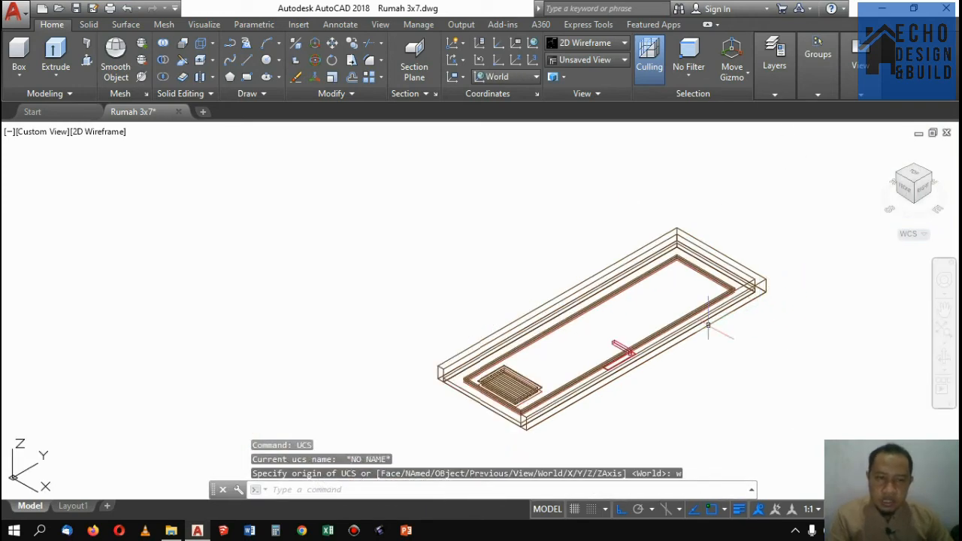
scroll(450, 383, "up", 2)
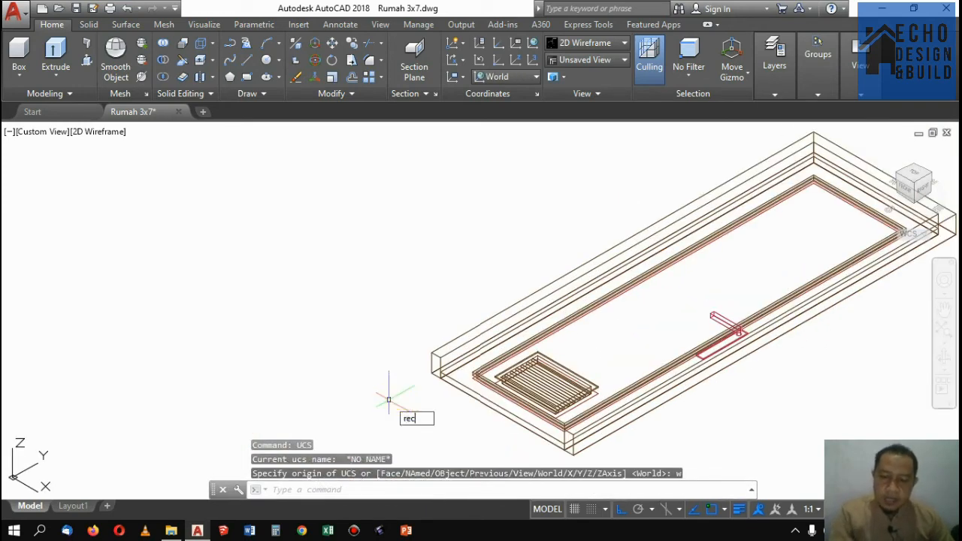
type("rec")
key("Return")
scroll(421, 384, "up", 3)
left_click(454, 373)
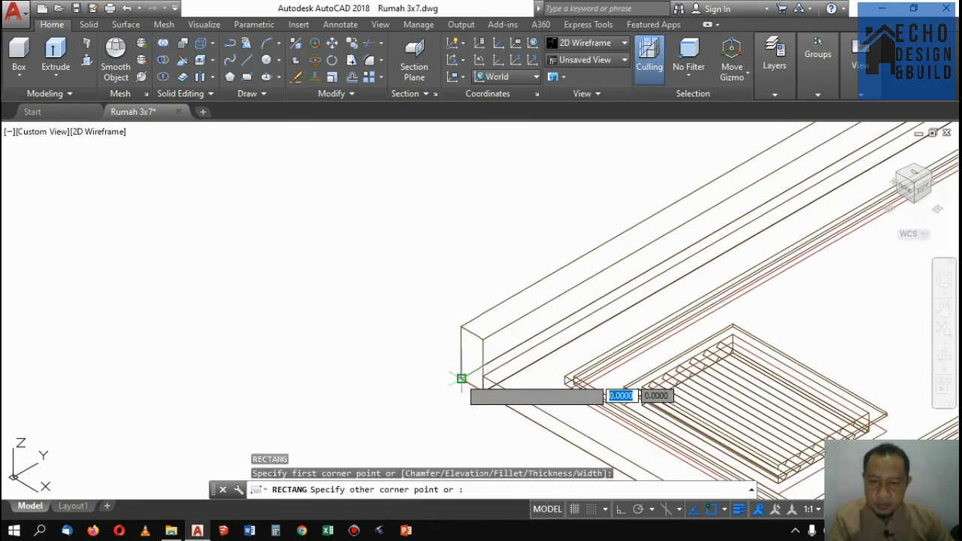
scroll(624, 354, "down", 3)
scroll(581, 352, "up", 5)
scroll(594, 353, "up", 2)
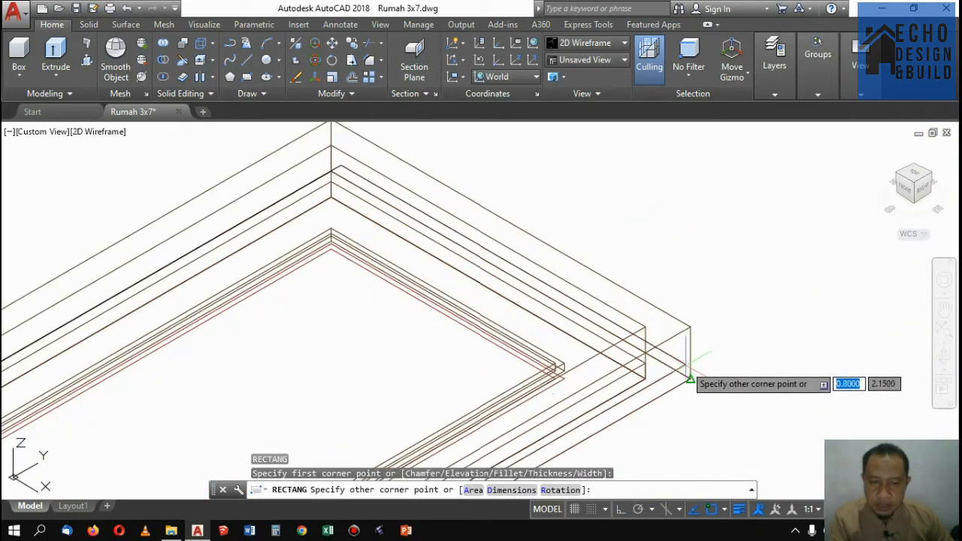
left_click(676, 385)
Extrude the rectangle around the door frame to a height of 0.5.
left_click(677, 387)
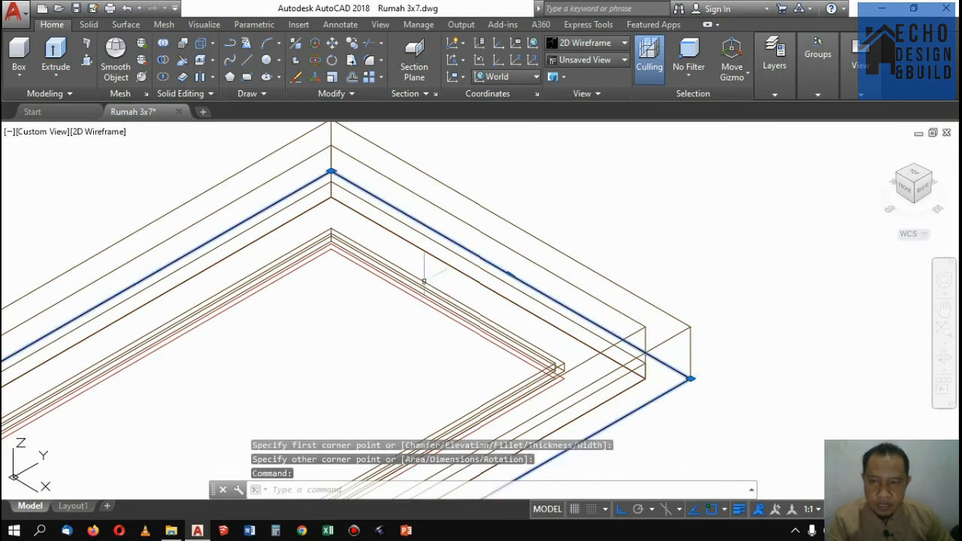
left_click(63, 57)
scroll(397, 269, "down", 5)
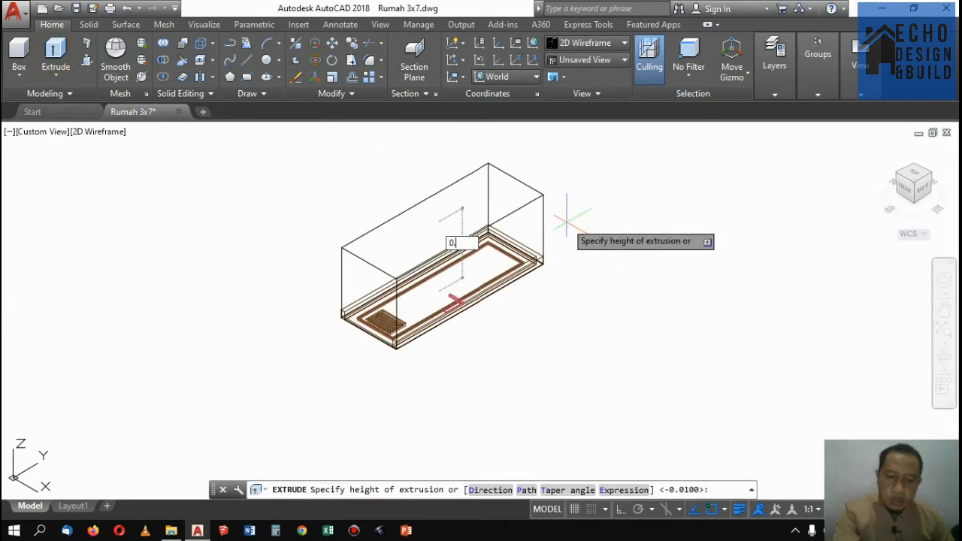
key("Return")
Assign the extruded box around the door to the red-coloured layer.
scroll(554, 223, "up", 5)
left_click(552, 238)
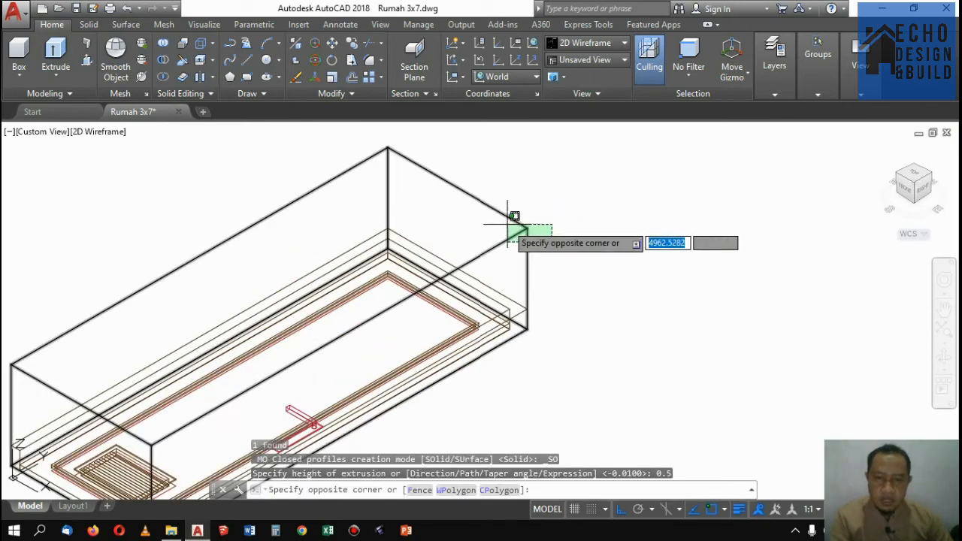
left_click(512, 223)
left_click(777, 56)
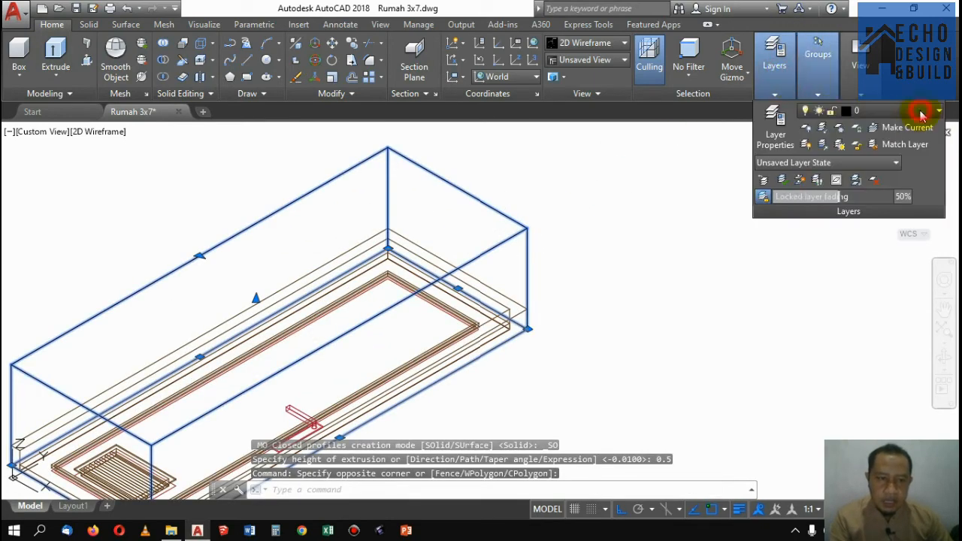
left_click(870, 113)
scroll(887, 226, "up", 3)
left_click(865, 320)
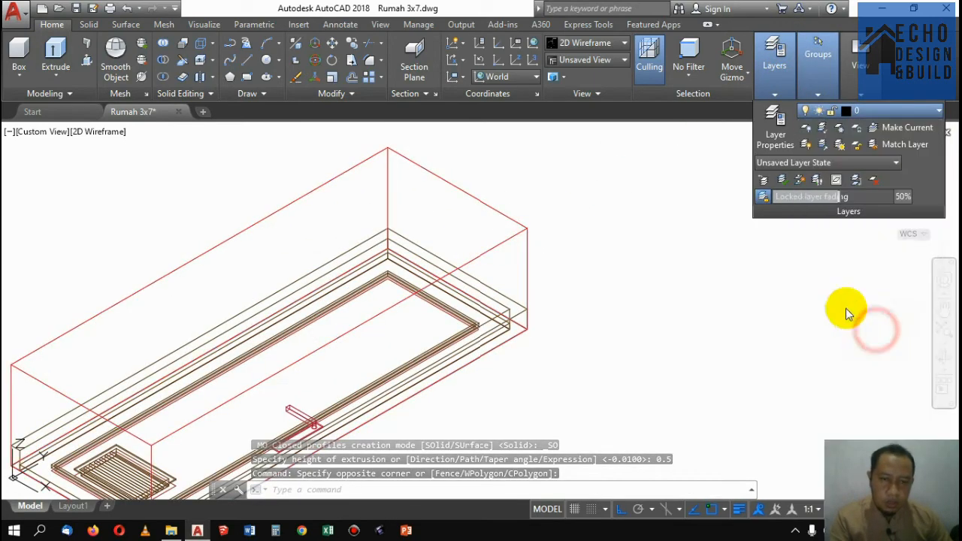
Move the red box down 0.2, placing its corner edge's midpoint on the midpoint of the door frame's corner edge.
type("m")
key("Return")
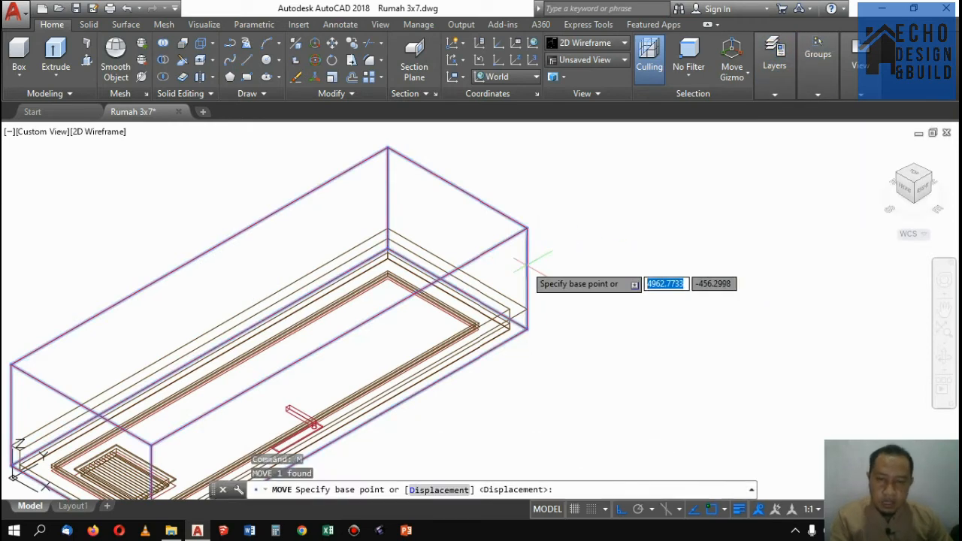
left_click(534, 269)
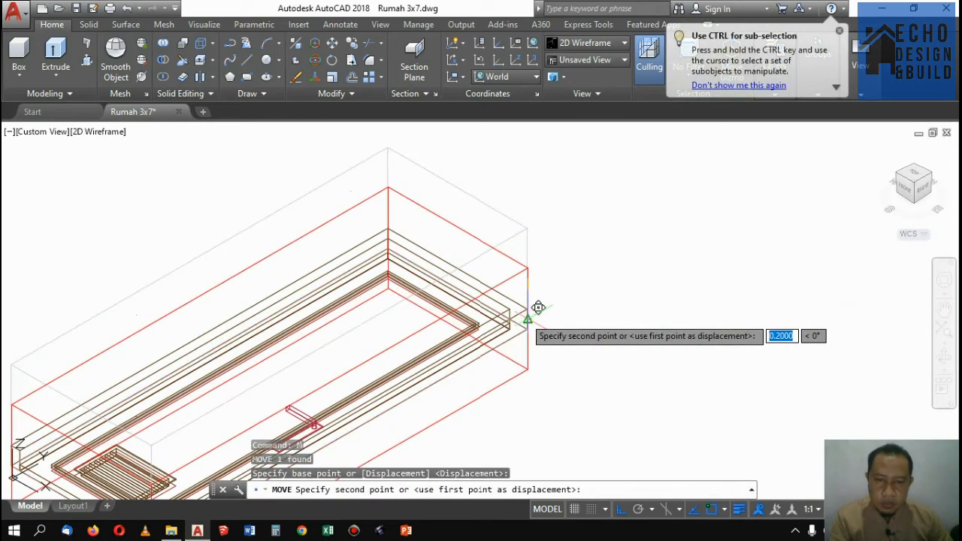
left_click(538, 307)
Group the door frame, leaf, vent, handle and surrounding red box.
scroll(539, 307, "down", 5)
scroll(532, 269, "up", 4)
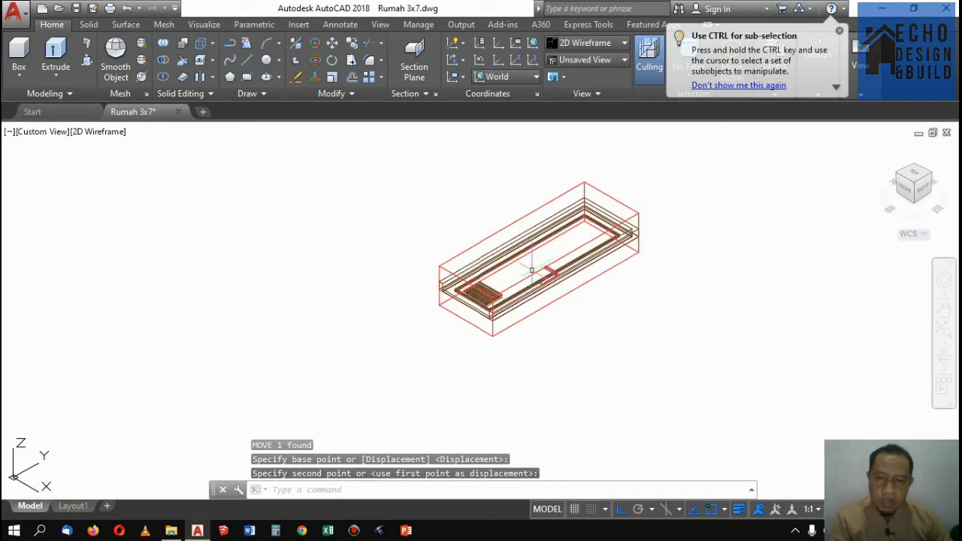
scroll(531, 269, "up", 2)
scroll(537, 286, "down", 3)
left_click(619, 376)
left_click(394, 167)
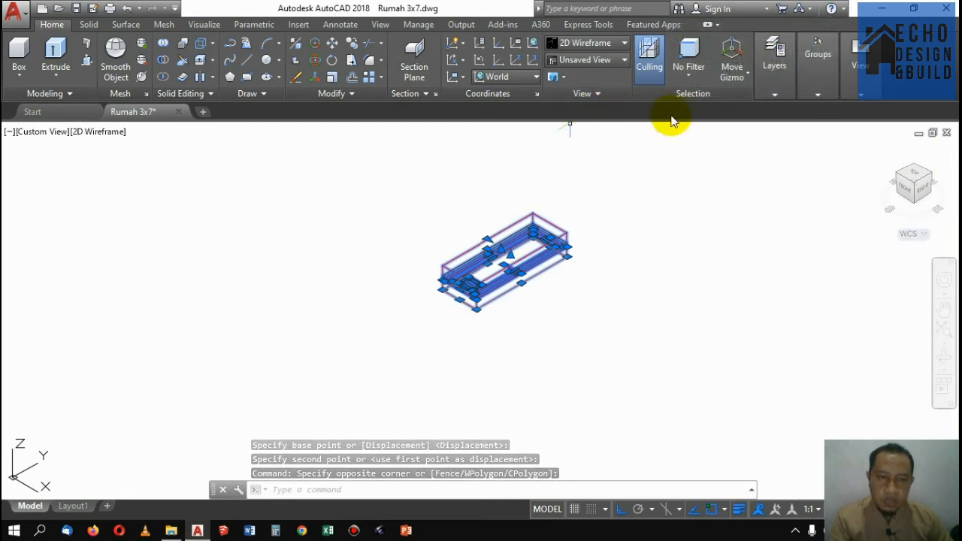
left_click(795, 65)
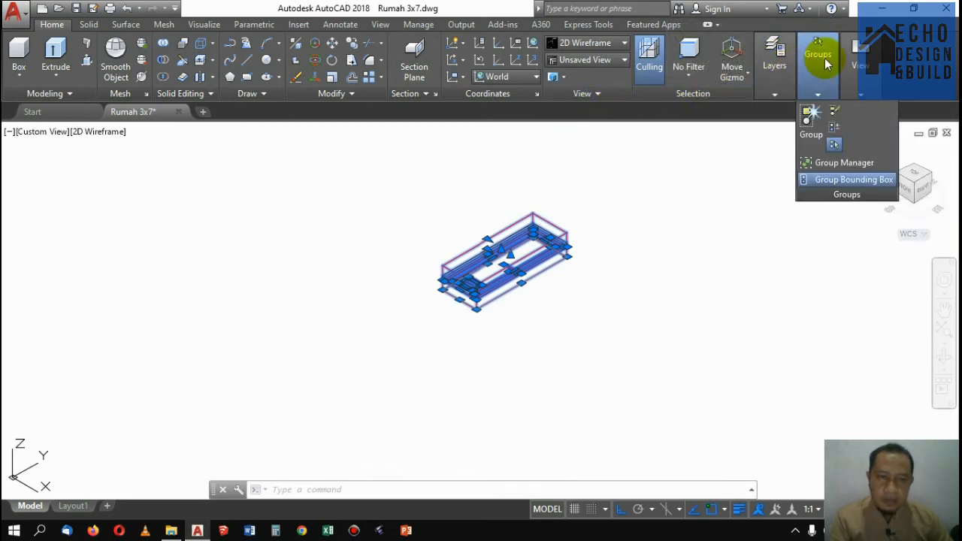
left_click(808, 116)
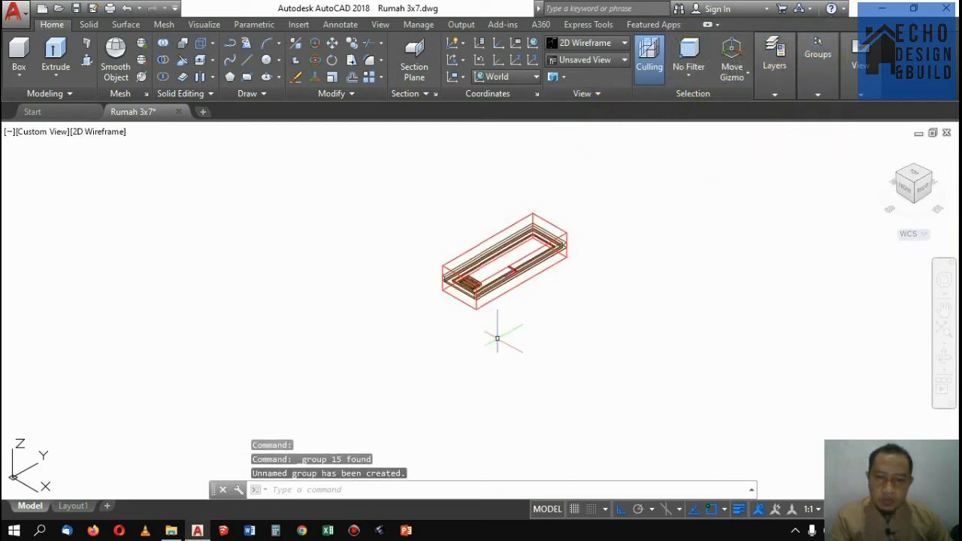
type("ucs")
key("Return")
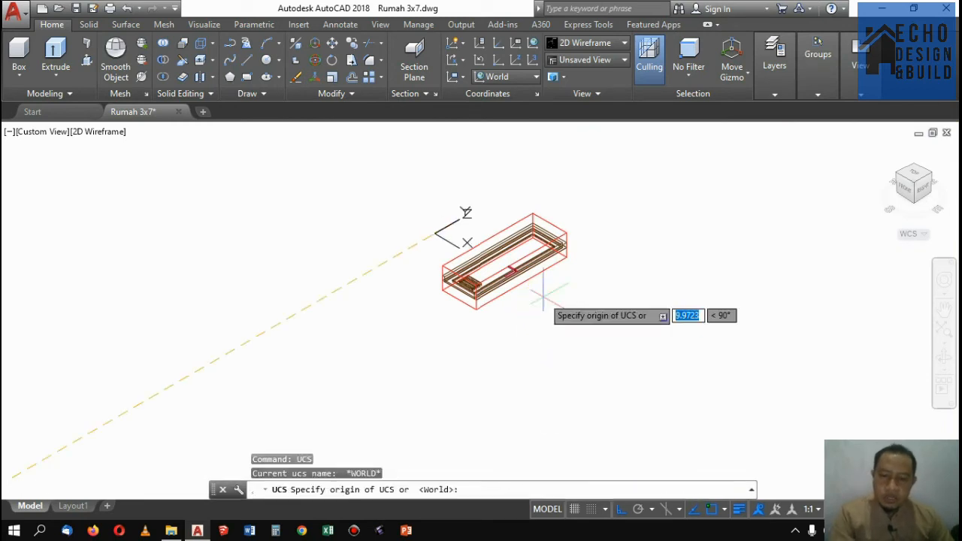
scroll(488, 318, "up", 3)
left_click(490, 316)
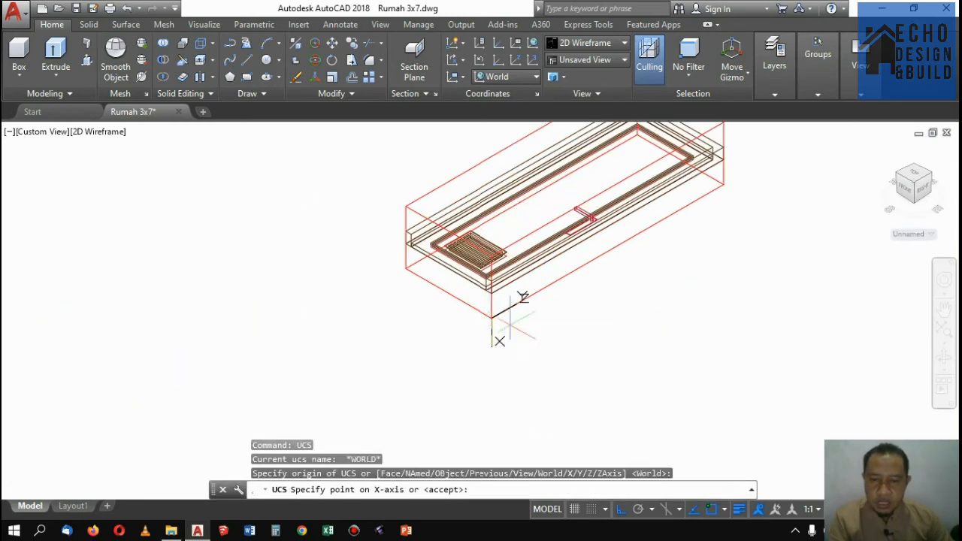
left_click(572, 366)
left_click(578, 366)
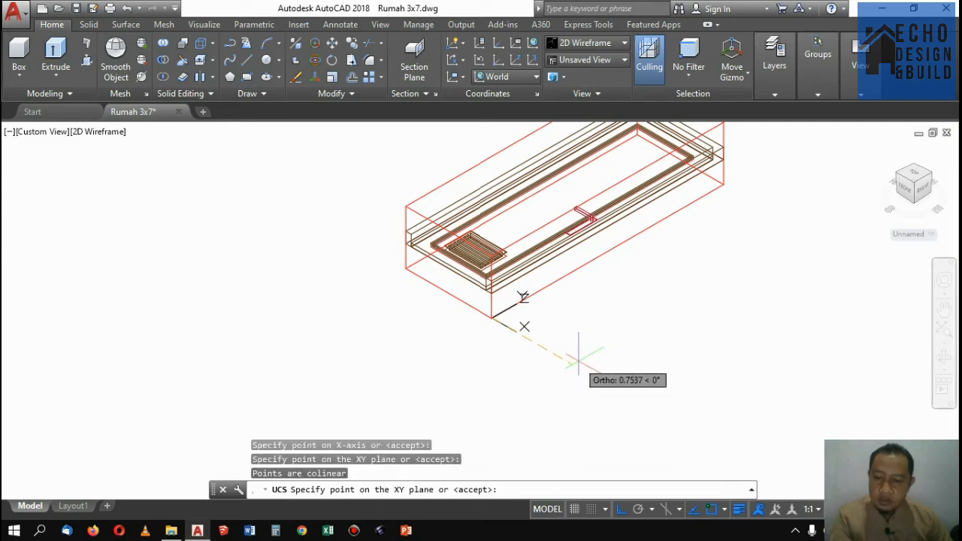
key("Escape")
Set the UCS with the ZAxis option, originating at the red box's lower near corner with Z pointing along the door's width.
type("ucs")
key("Return")
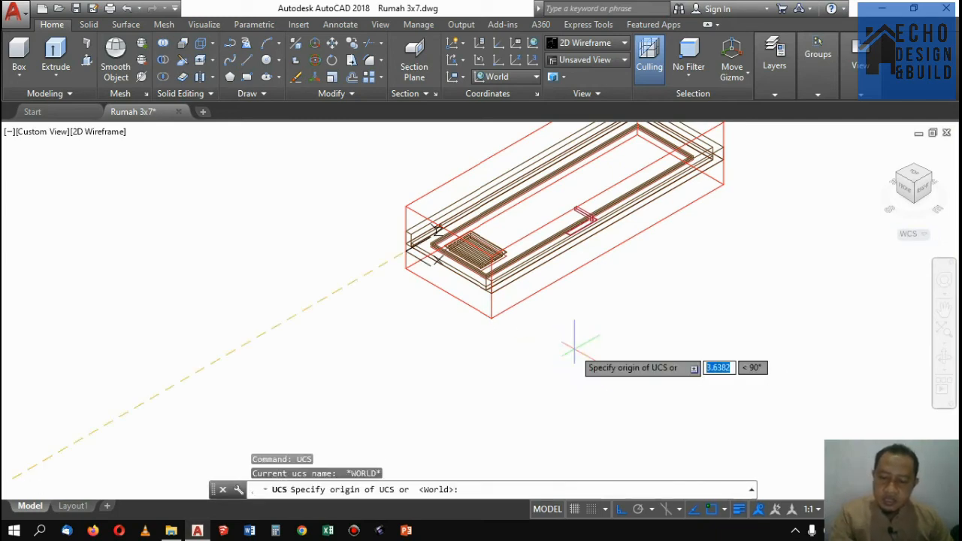
type("za")
key("Return")
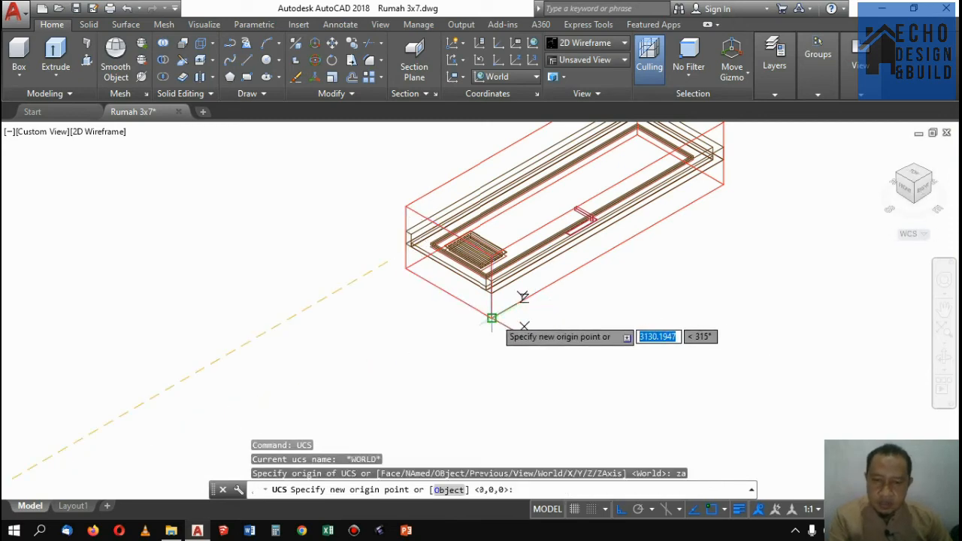
left_click(492, 317)
left_click(551, 334)
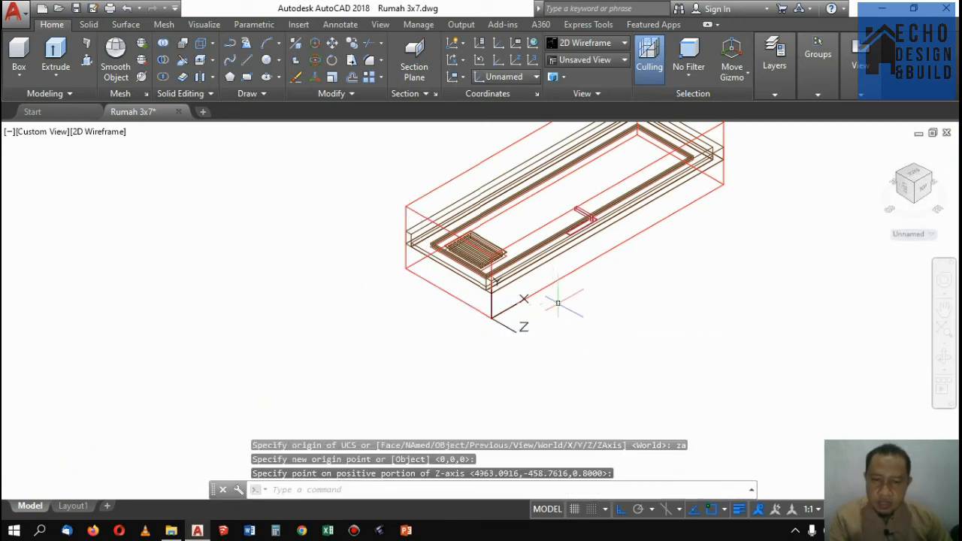
Rotate the door group about the red box's lower near corner so that it stands upright.
scroll(557, 304, "down", 2)
left_click(597, 305)
left_click(552, 244)
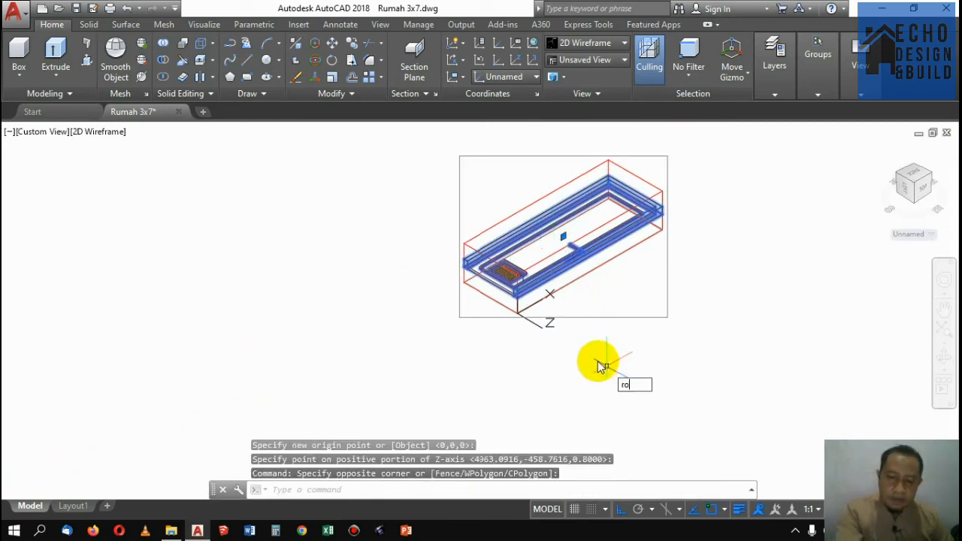
type("ro")
key("Return")
scroll(527, 323, "up", 3)
left_click(493, 299)
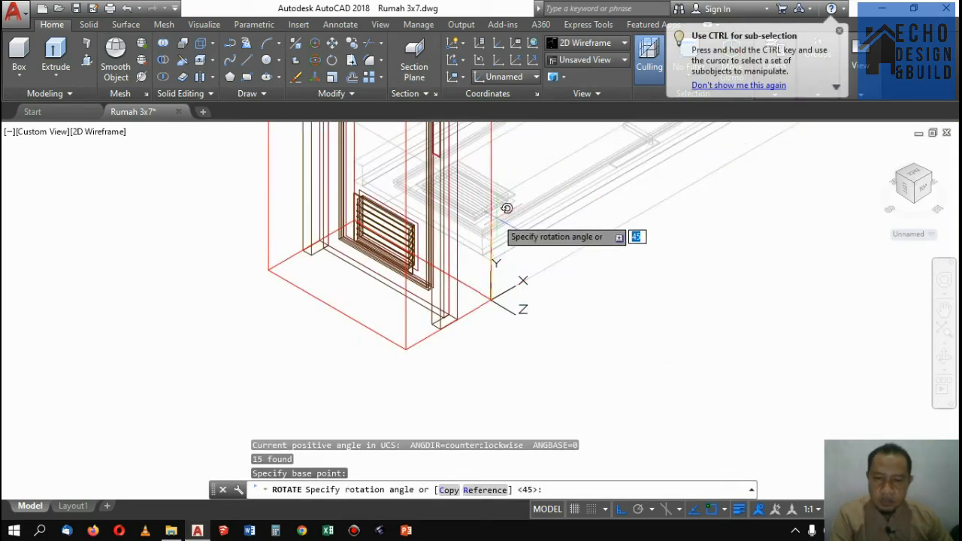
key("Return")
scroll(557, 260, "down", 5)
scroll(556, 261, "up", 3)
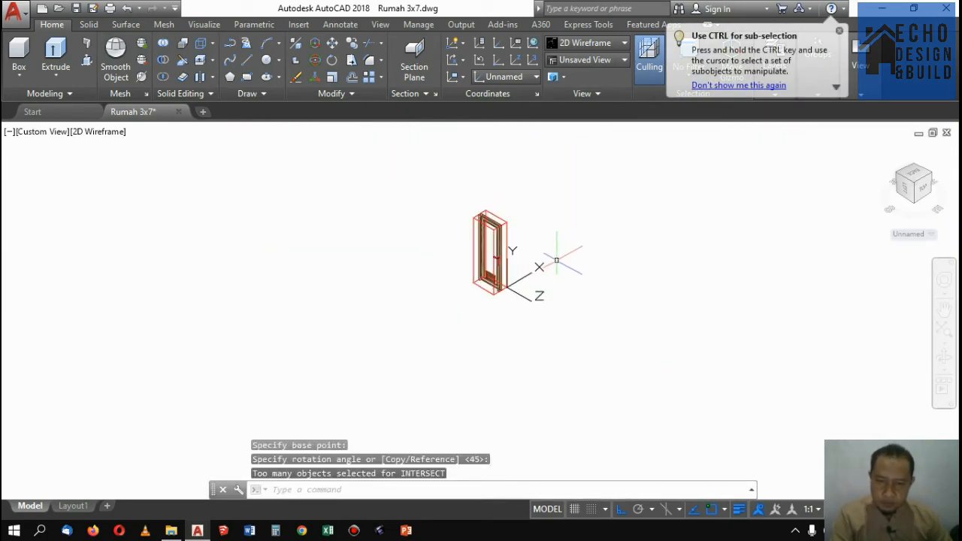
Return the coordinate system to World with the door group upright.
type("ucs")
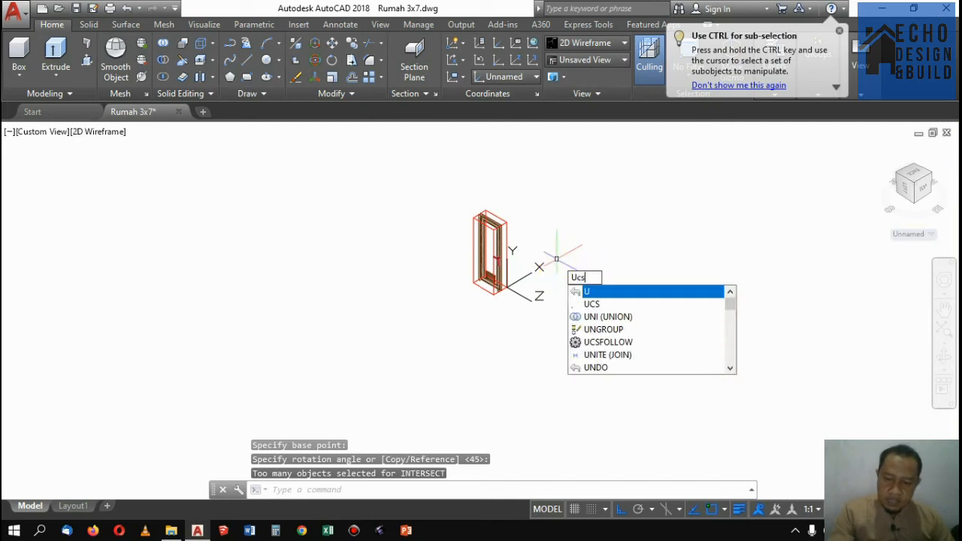
key("Return")
type("w")
key("Return")
left_click(536, 290)
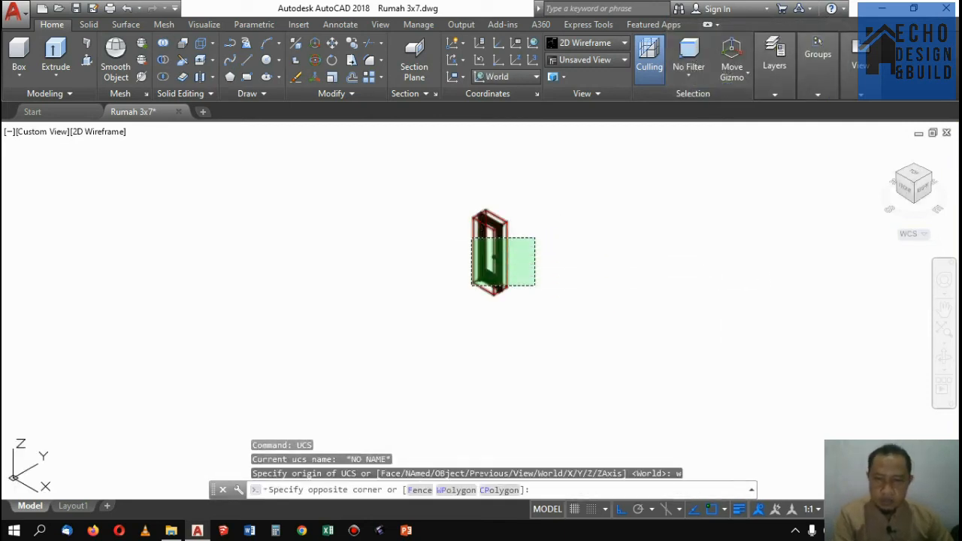
left_click(502, 235)
type("m")
key("Return")
scroll(564, 316, "down", 6)
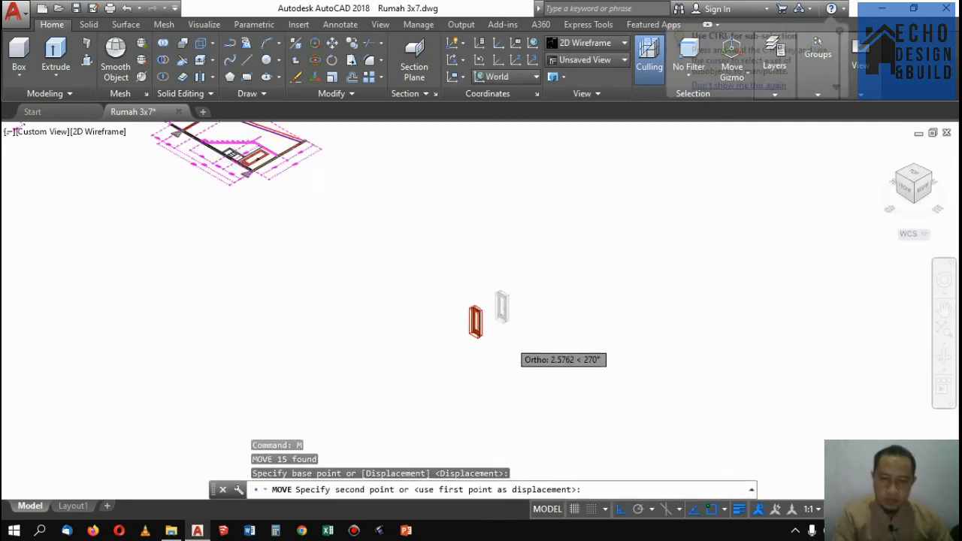
scroll(534, 225, "up", 5)
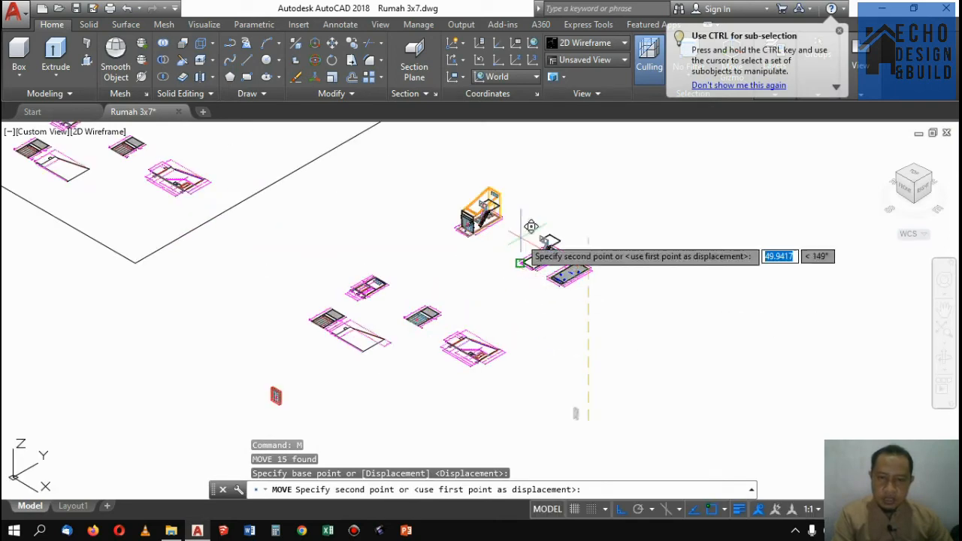
key("Escape")
Copy the upright door group by its red box's lower corner to the open area beside the 3D house, with ortho off.
scroll(531, 231, "down", 5)
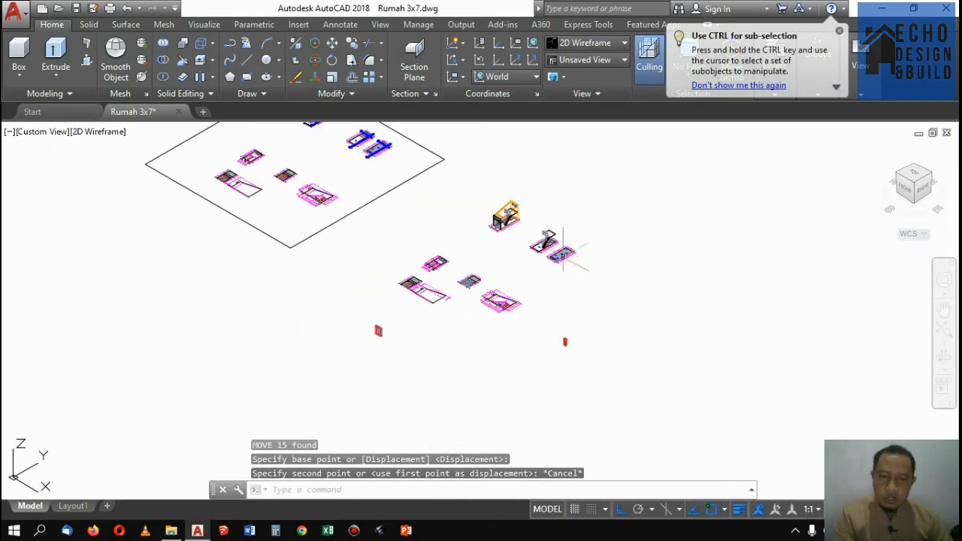
scroll(578, 344, "up", 5)
left_click(576, 359)
left_click(519, 297)
type("co")
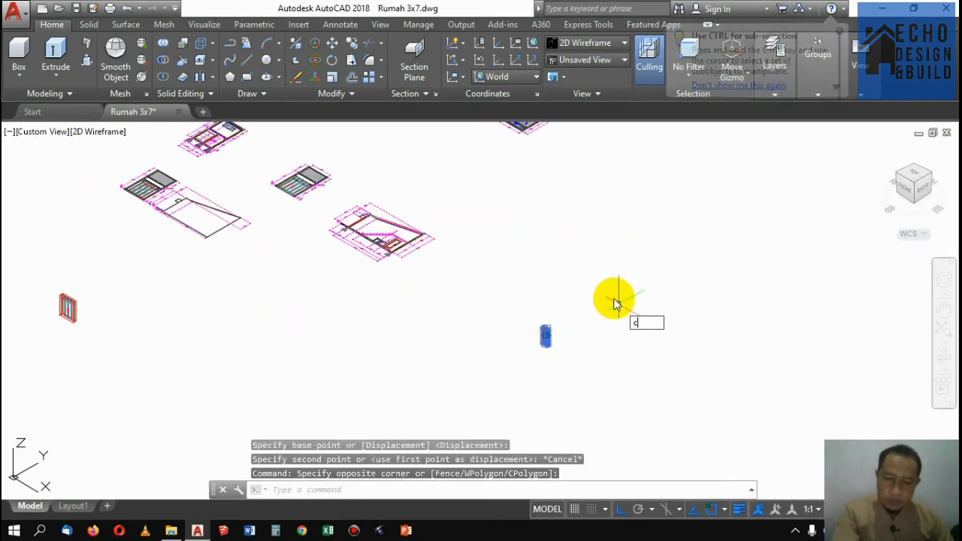
key("Return")
scroll(519, 331, "up", 6)
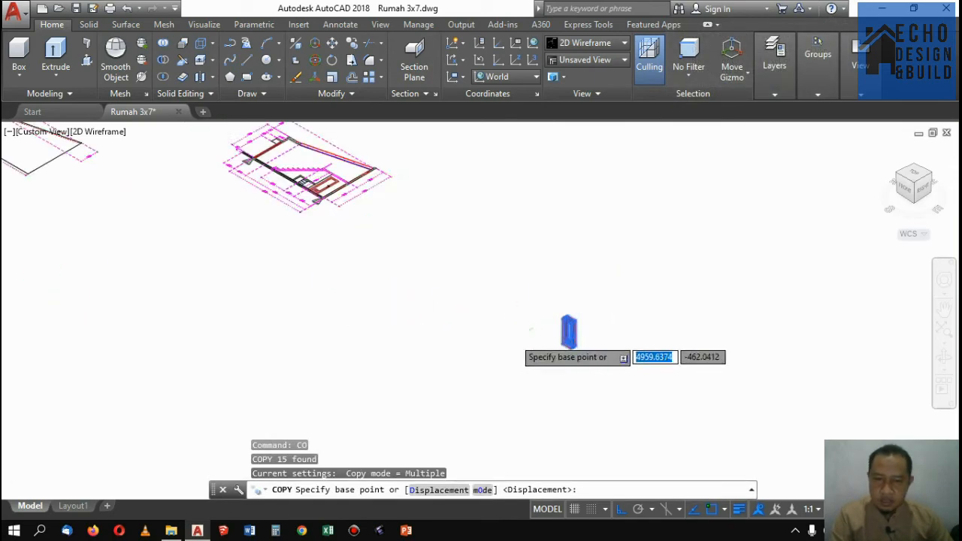
scroll(665, 379, "up", 2)
left_click(658, 376)
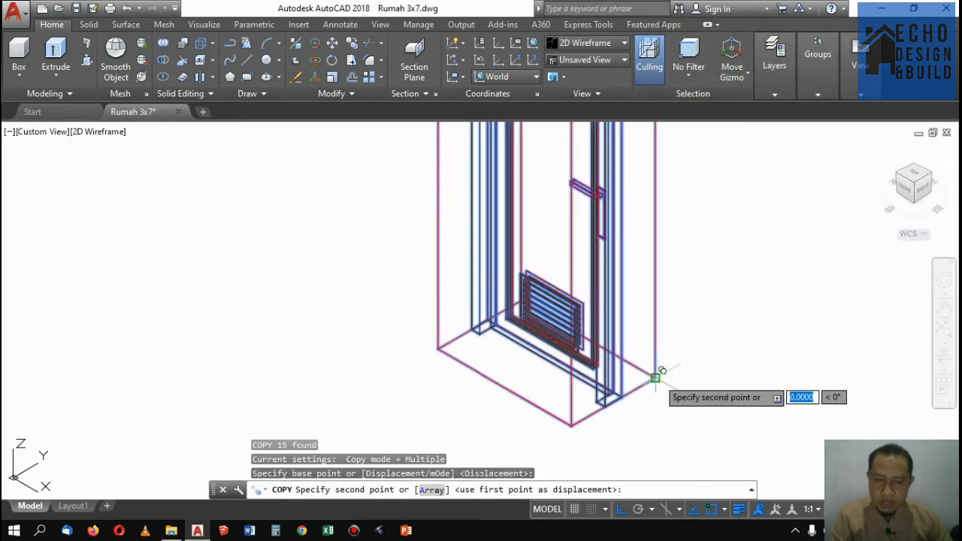
scroll(467, 451, "down", 8)
scroll(419, 365, "up", 4)
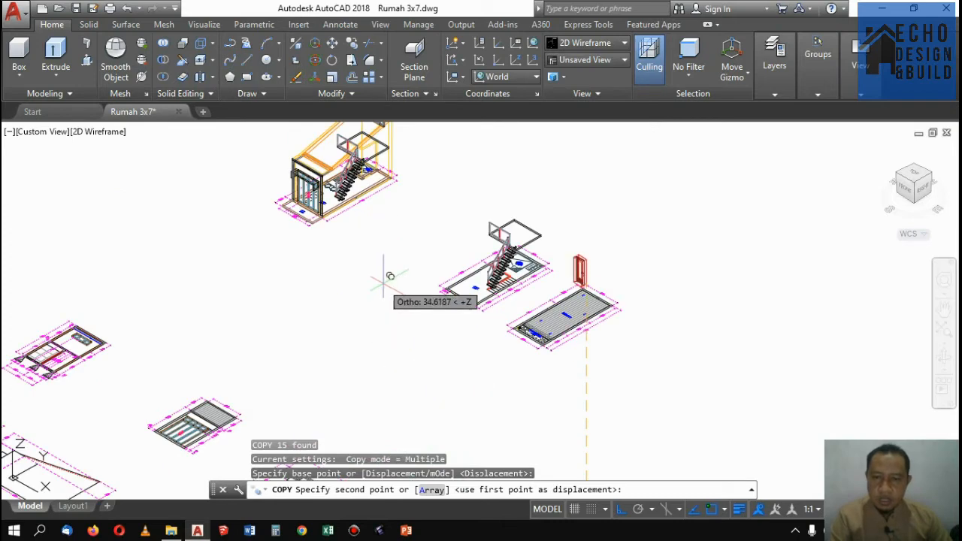
key("F8")
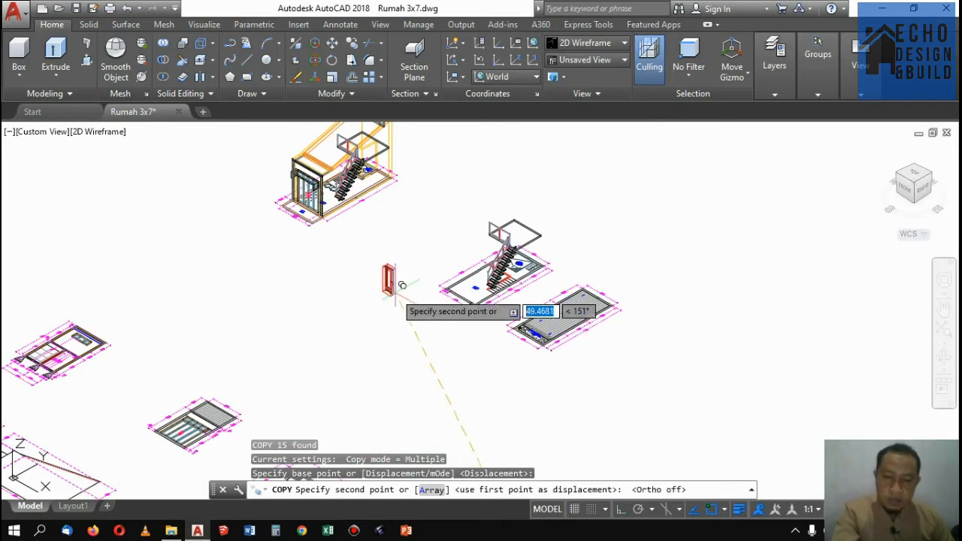
scroll(397, 259, "up", 2)
scroll(393, 267, "down", 2)
scroll(382, 236, "up", 4)
left_click(382, 235)
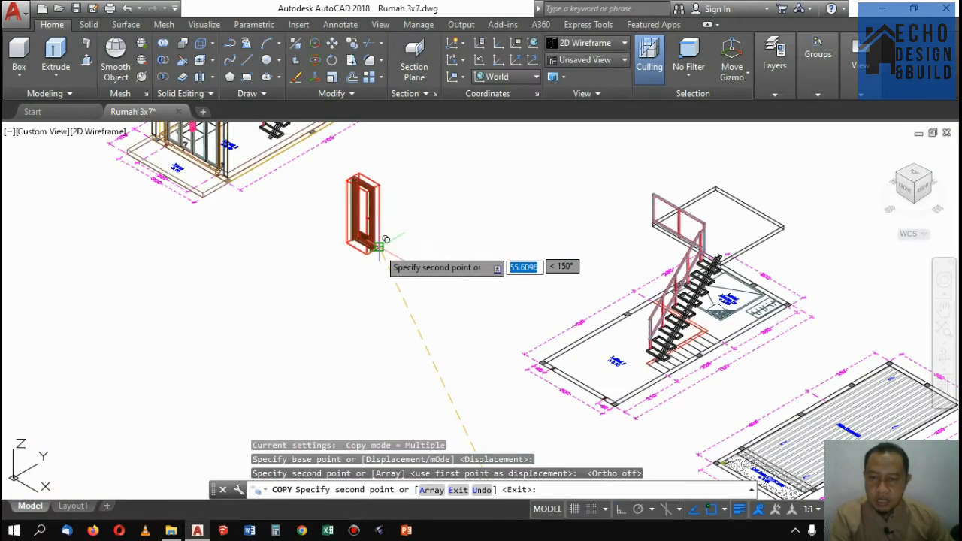
scroll(379, 248, "up", 2)
key("Return")
Restore ortho and rotate the copied door group 90° about its red box's lower near corner.
scroll(386, 261, "up", 3)
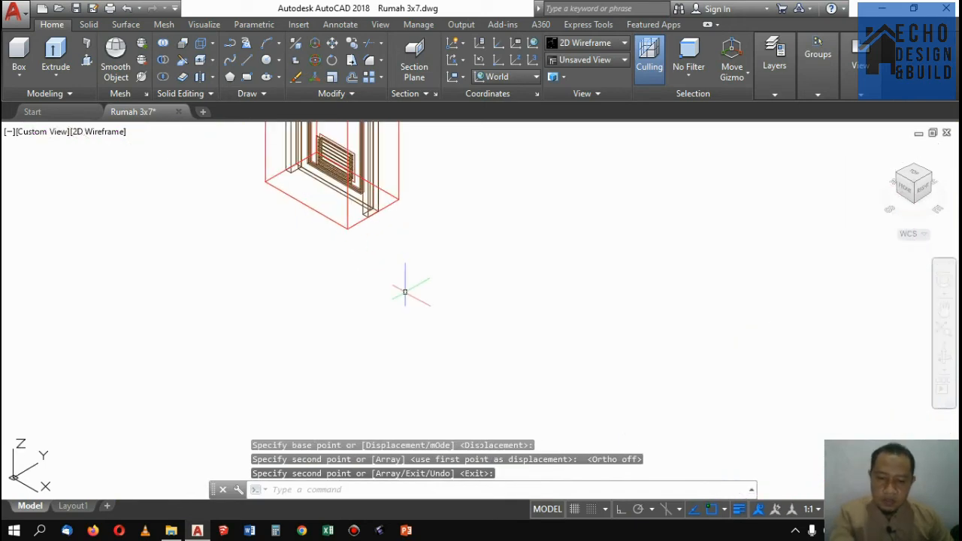
key("F8")
scroll(493, 286, "down", 4)
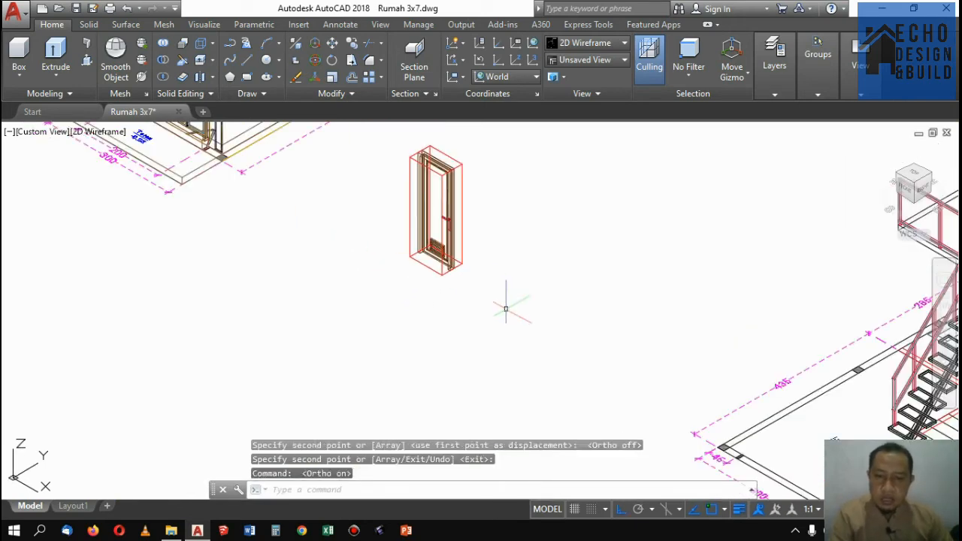
scroll(473, 280, "up", 3)
left_click(453, 282)
scroll(587, 298, "down", 4)
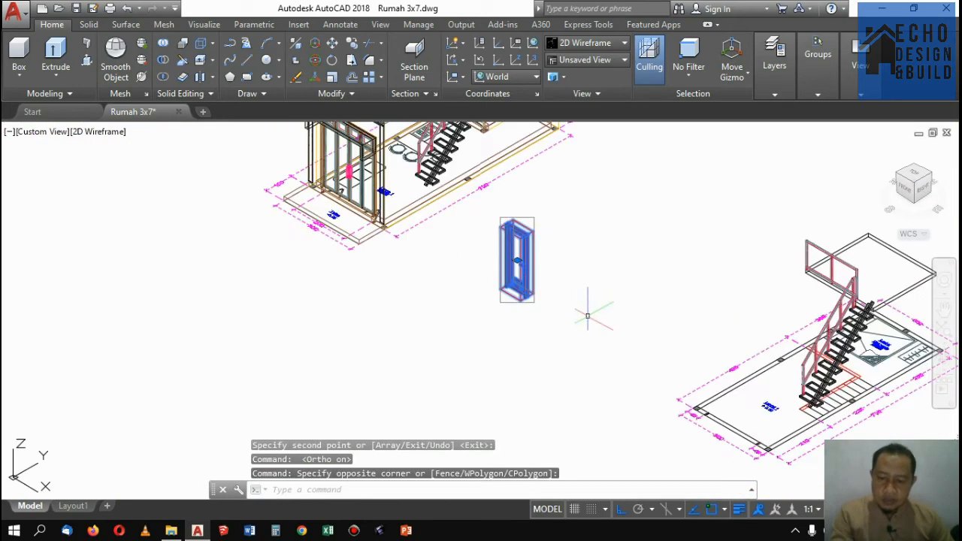
key("Return")
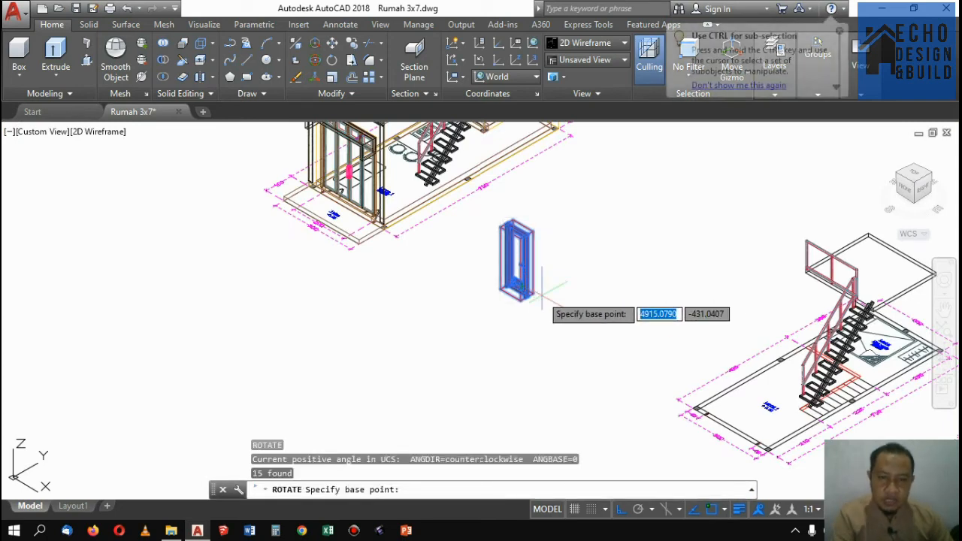
scroll(543, 295, "up", 3)
left_click(487, 309)
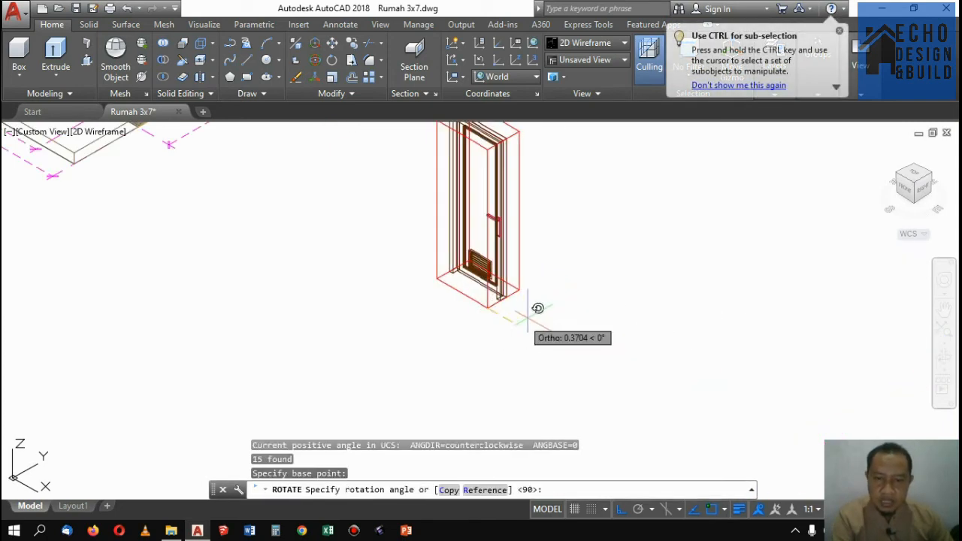
left_click(587, 299)
scroll(466, 346, "up", 3)
Move the rotated door group by the midpoint of its box's lower short edge onto the frame mark beside the column at the bathroom/WC opening.
scroll(477, 376, "down", 8)
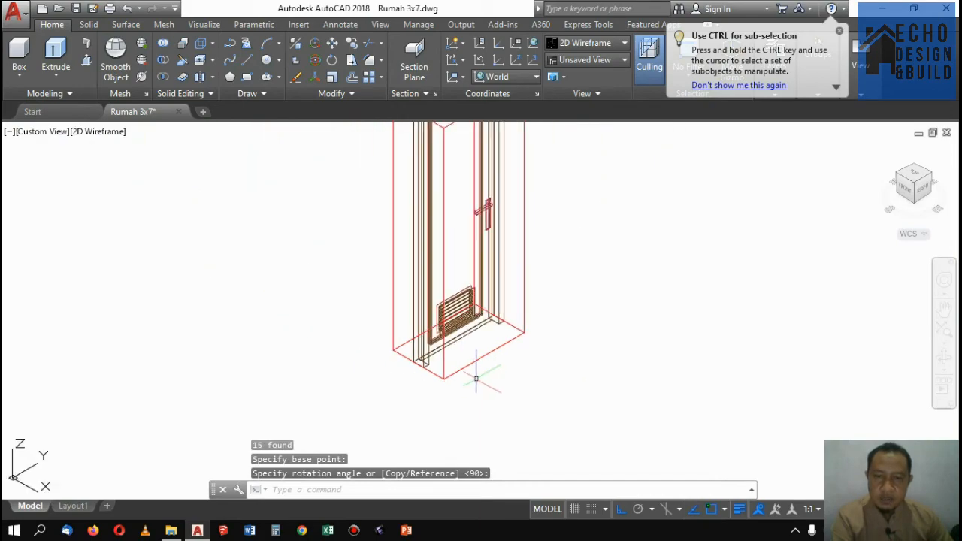
scroll(478, 355, "up", 5)
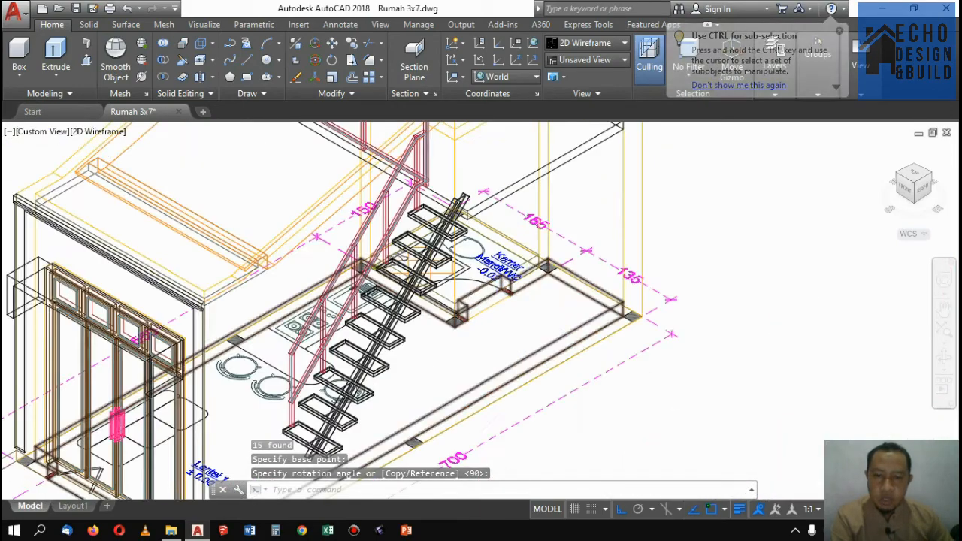
scroll(496, 286, "down", 3)
scroll(507, 227, "up", 1)
scroll(508, 228, "down", 4)
scroll(521, 285, "up", 4)
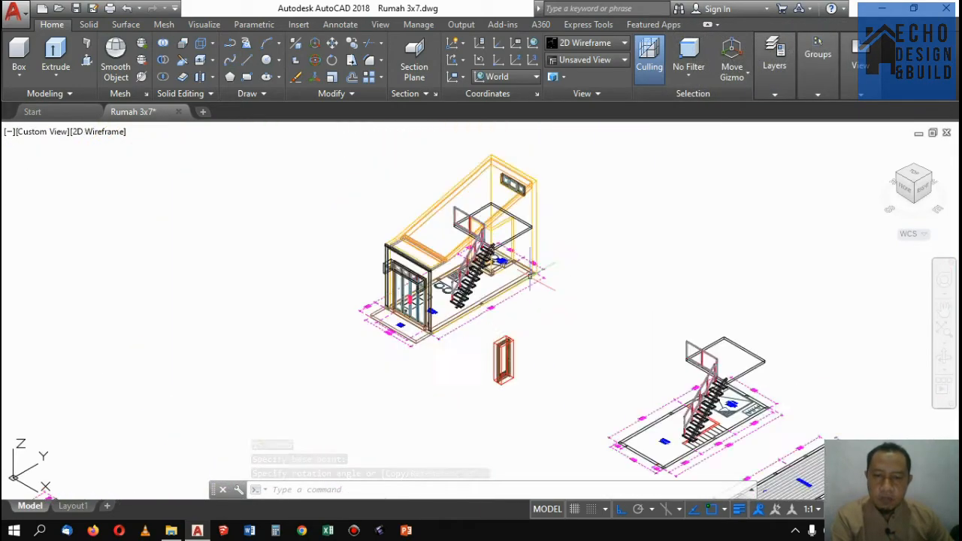
scroll(485, 427, "up", 4)
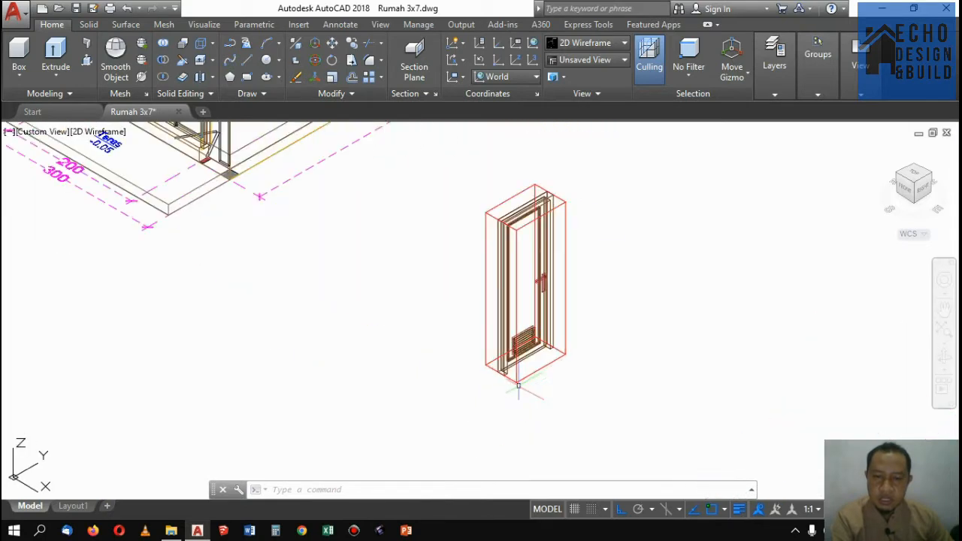
left_click(516, 396)
left_click(481, 337)
type("m")
key("Return")
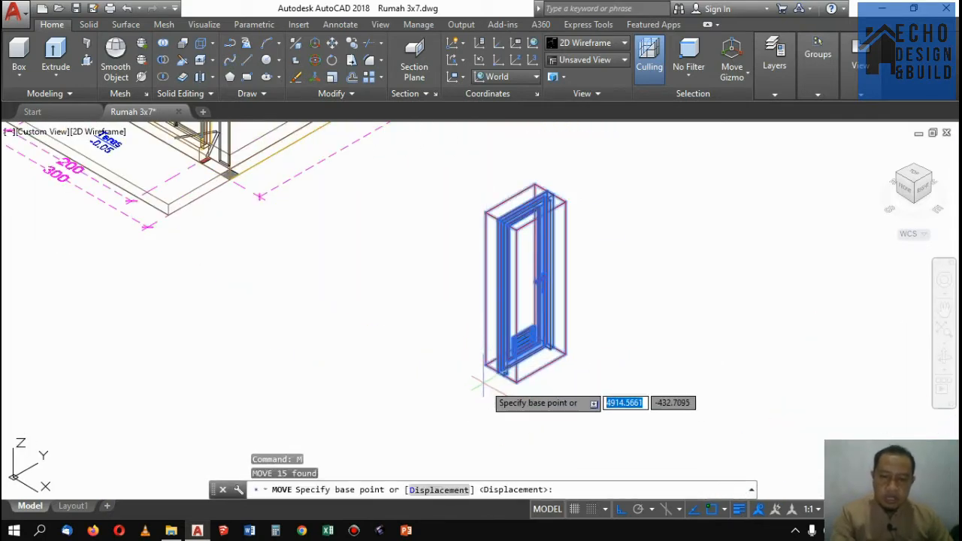
scroll(488, 346, "up", 4)
left_click(508, 351)
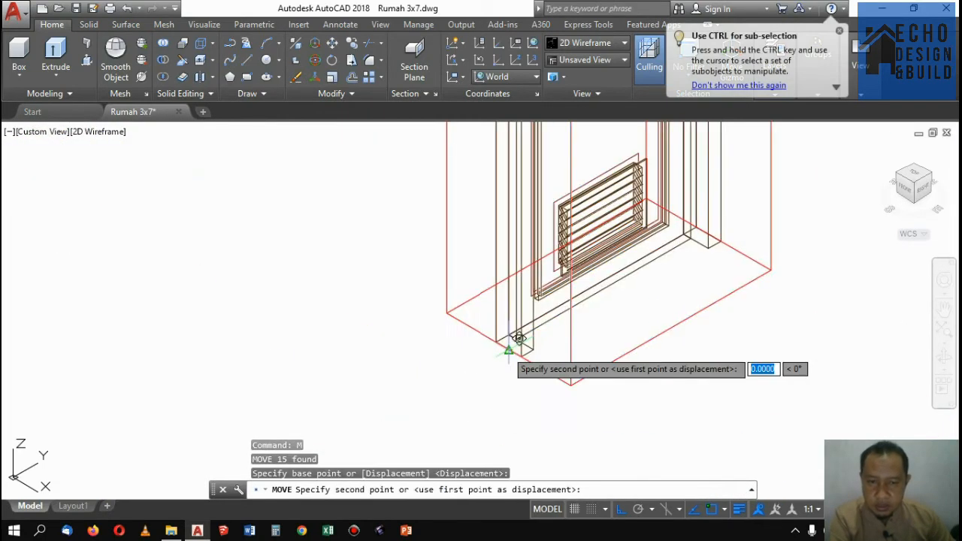
scroll(516, 346, "down", 6)
scroll(524, 297, "up", 4)
scroll(524, 298, "up", 6)
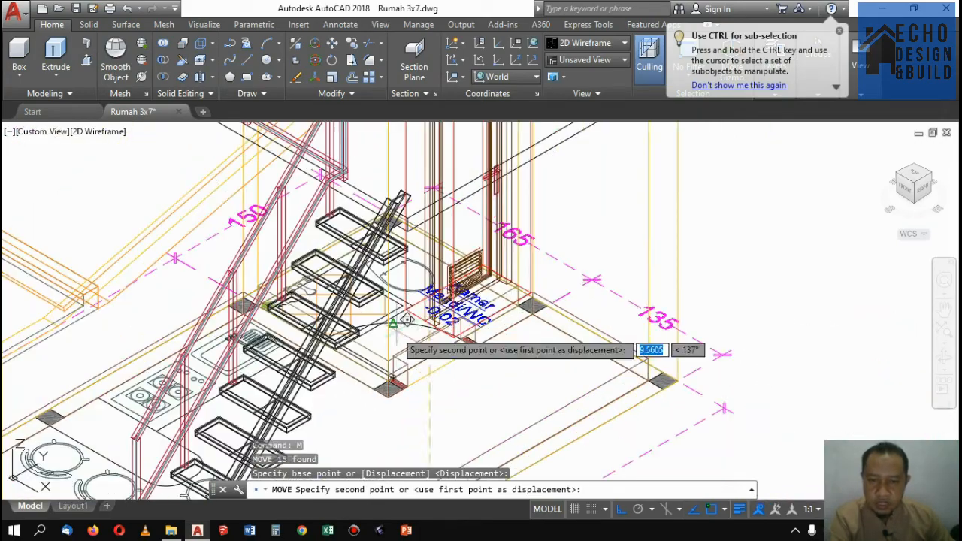
scroll(397, 369, "down", 3)
scroll(441, 383, "up", 4)
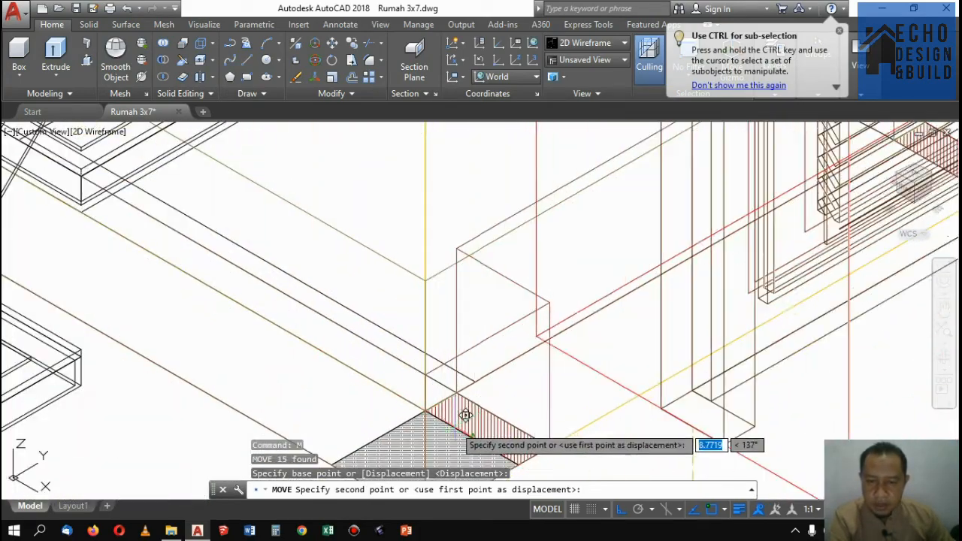
left_click(487, 384)
scroll(486, 384, "down", 5)
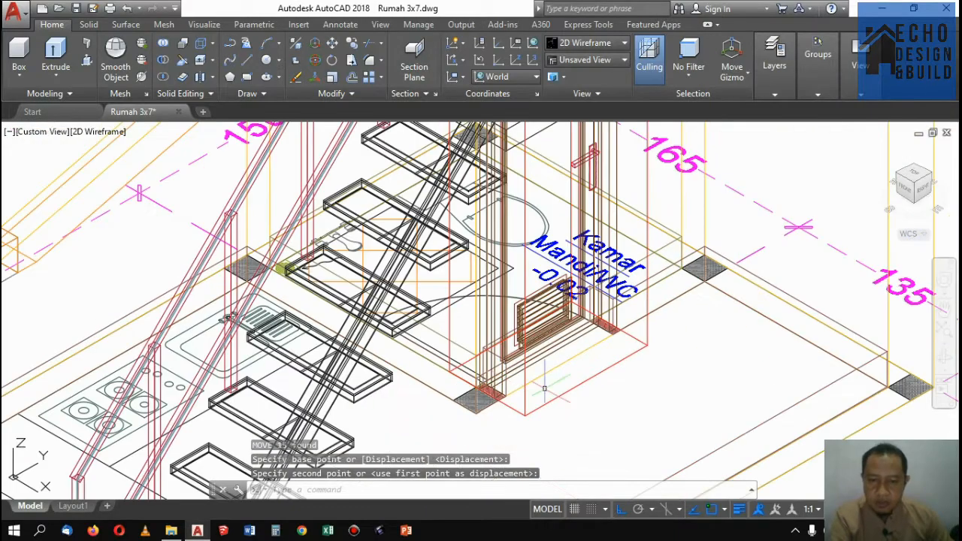
Check the floor height along the base line of the front elevation drawing with the folding door.
scroll(767, 368, "down", 13)
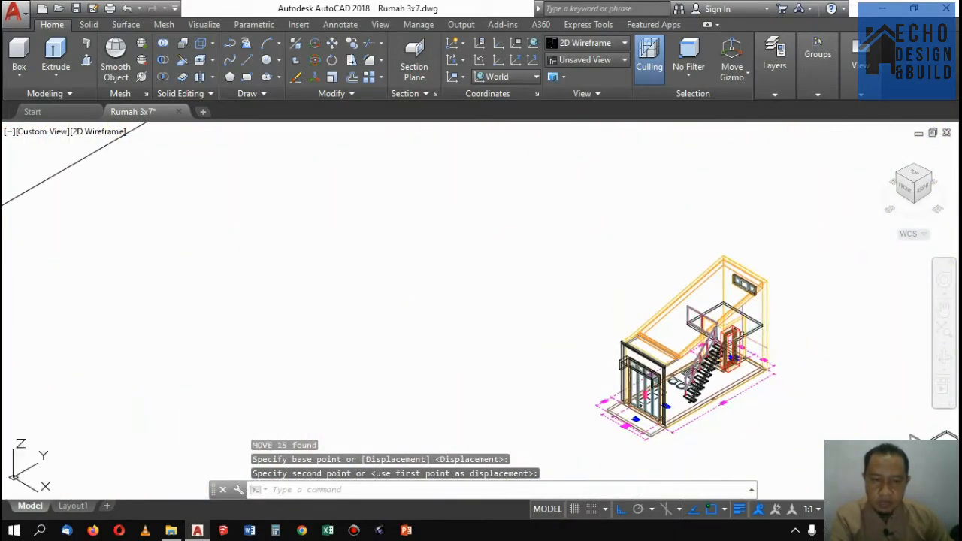
scroll(656, 450, "up", 2)
scroll(518, 337, "up", 5)
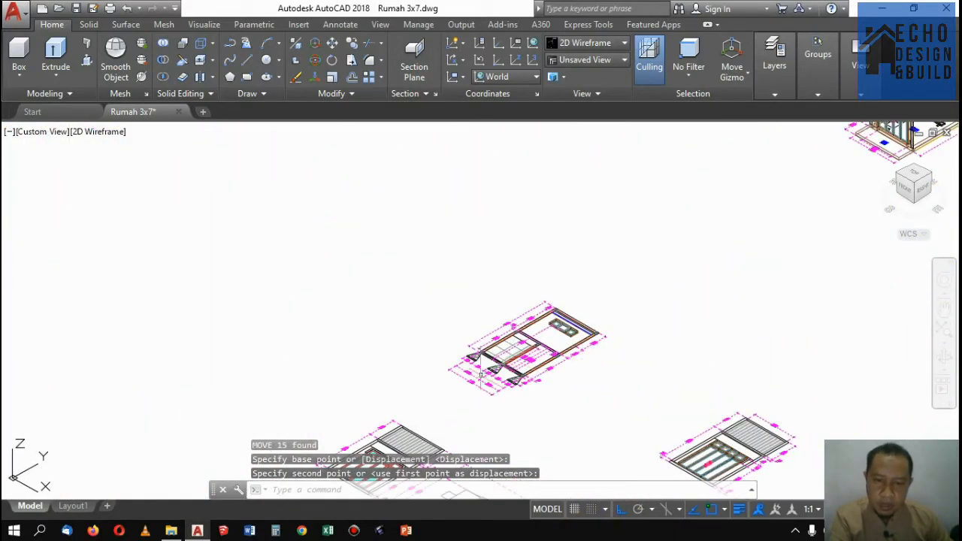
scroll(517, 337, "down", 5)
scroll(513, 336, "up", 6)
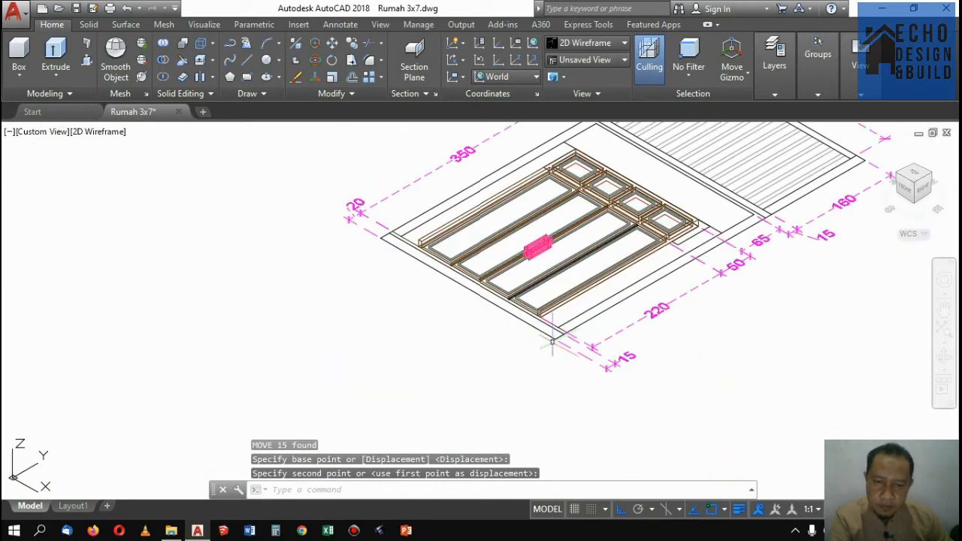
left_click(553, 340)
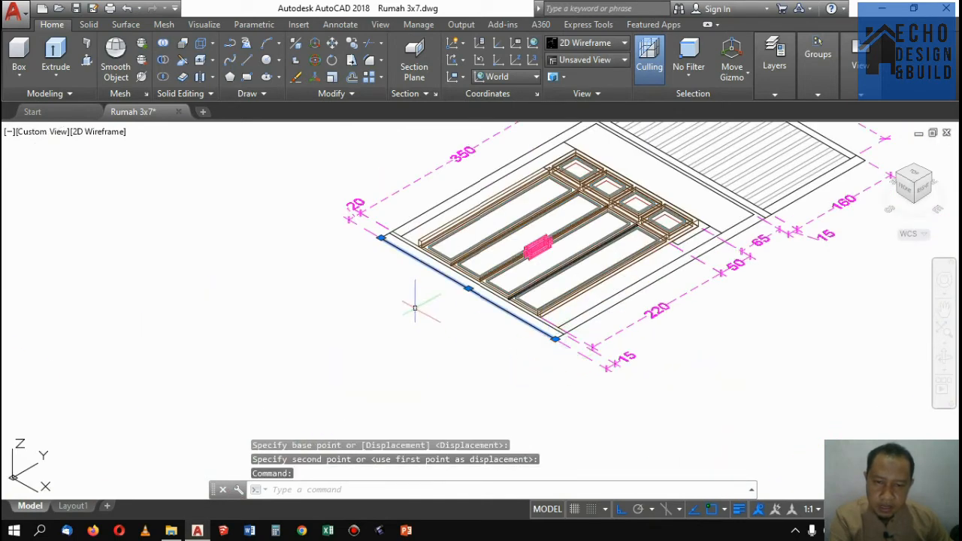
scroll(481, 278, "down", 8)
scroll(526, 323, "up", 4)
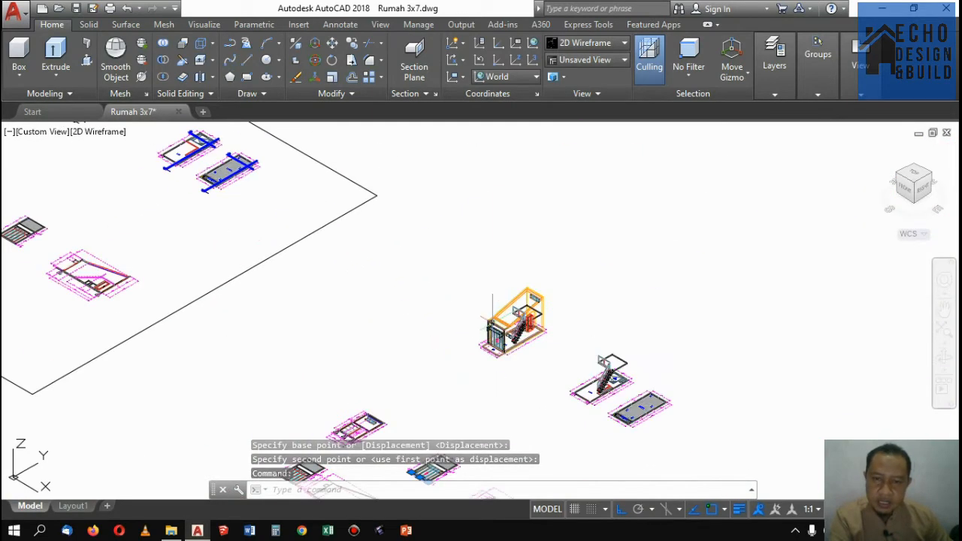
scroll(554, 340, "down", 1)
key("Escape")
Move the WC door group in the house up along the Z axis by 0.2.
scroll(519, 327, "up", 7)
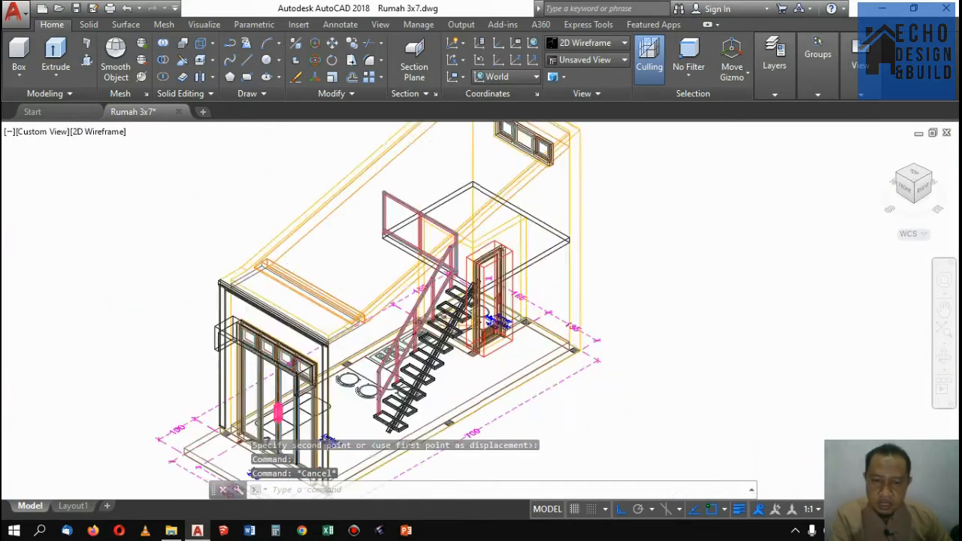
left_click(472, 325)
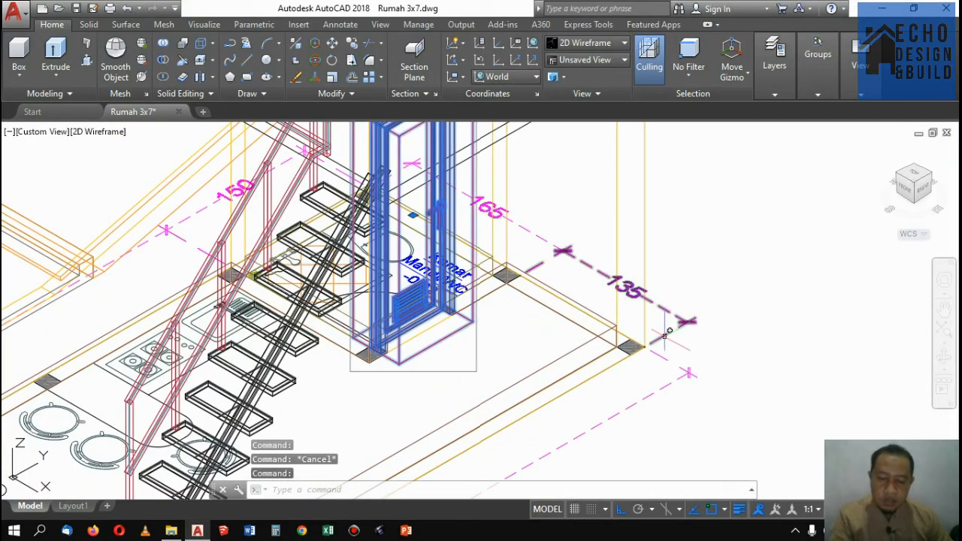
key("Return")
left_click(752, 367)
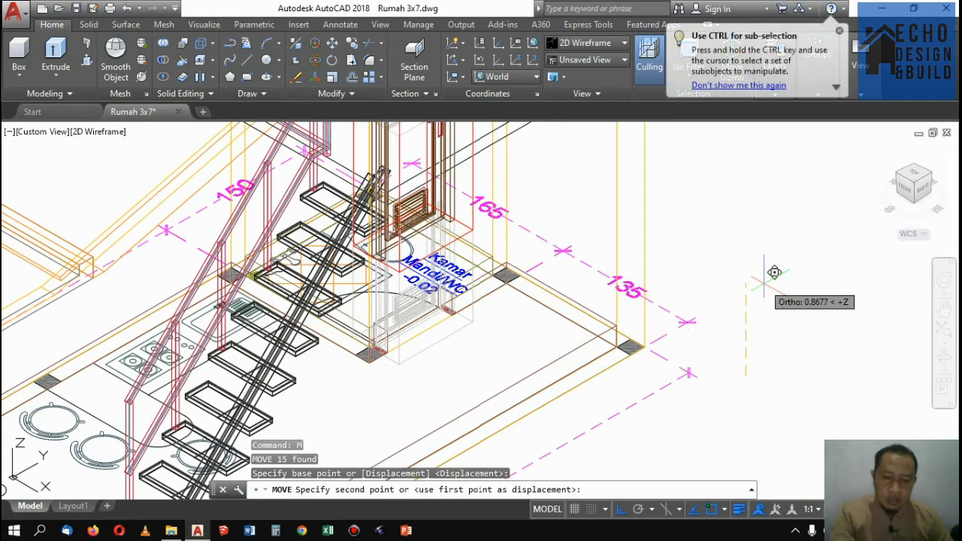
type("0.2")
key("Return")
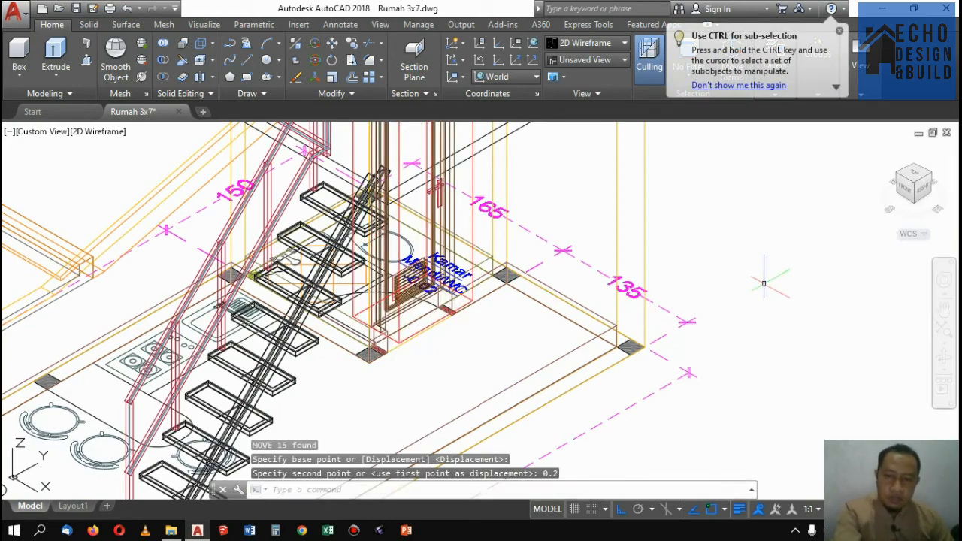
Ungroup the WC door group placed at the house's bathroom opening, and check that its red box selects separately.
scroll(774, 272, "down", 5)
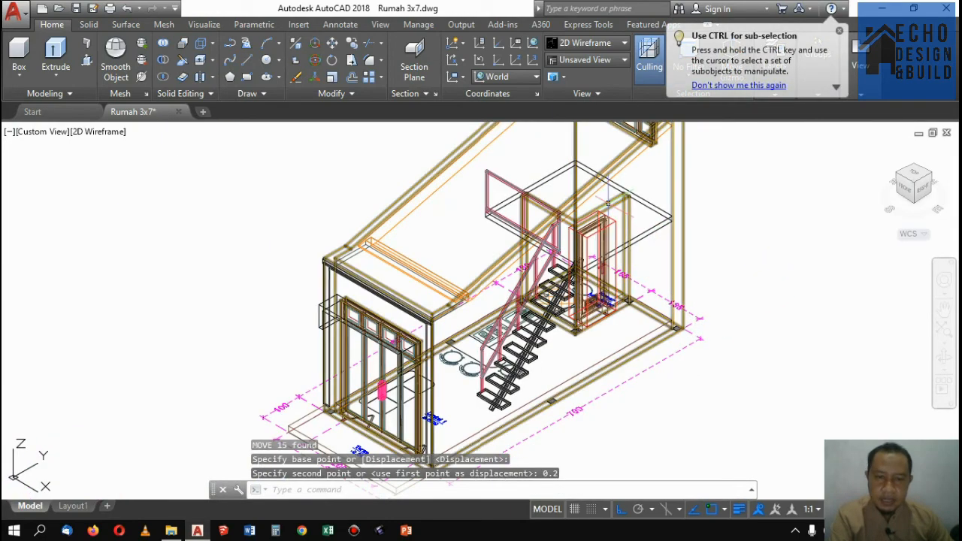
left_click(592, 43)
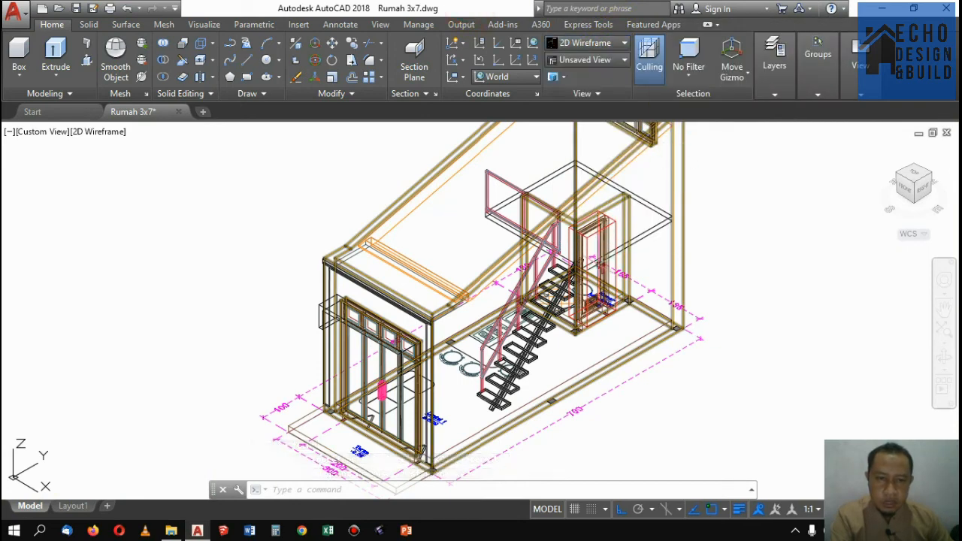
scroll(611, 200, "up", 3)
left_click(619, 198)
left_click(541, 390)
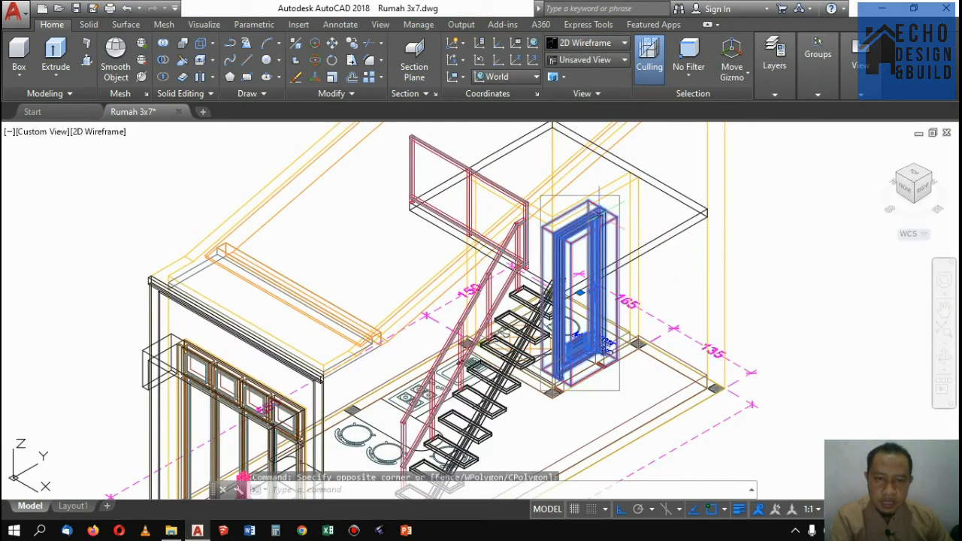
left_click(782, 92)
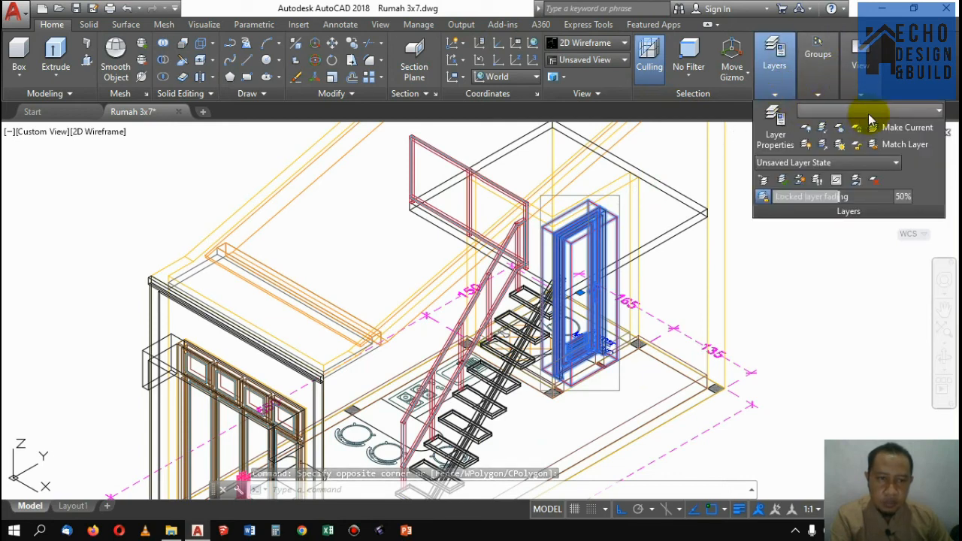
mouse_move(946, 66)
mouse_move(779, 98)
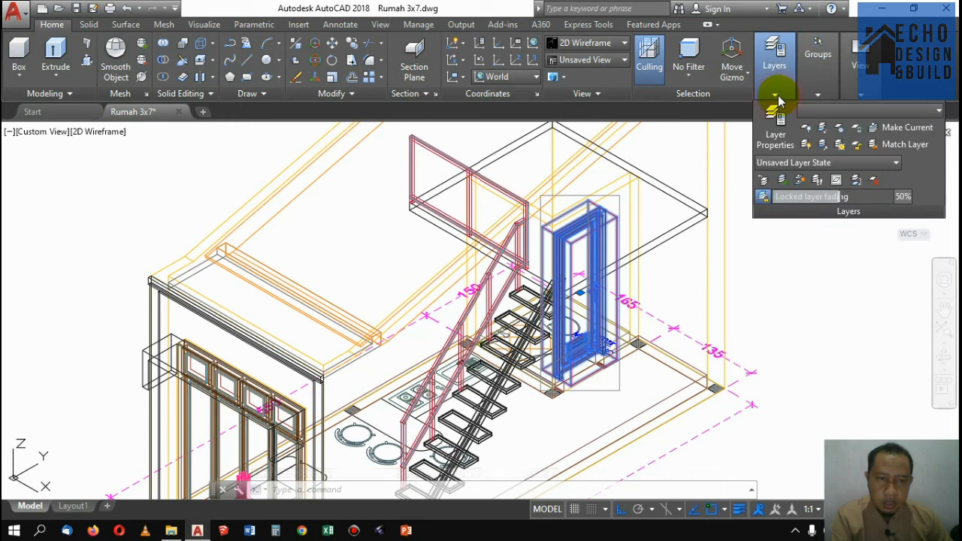
mouse_move(818, 72)
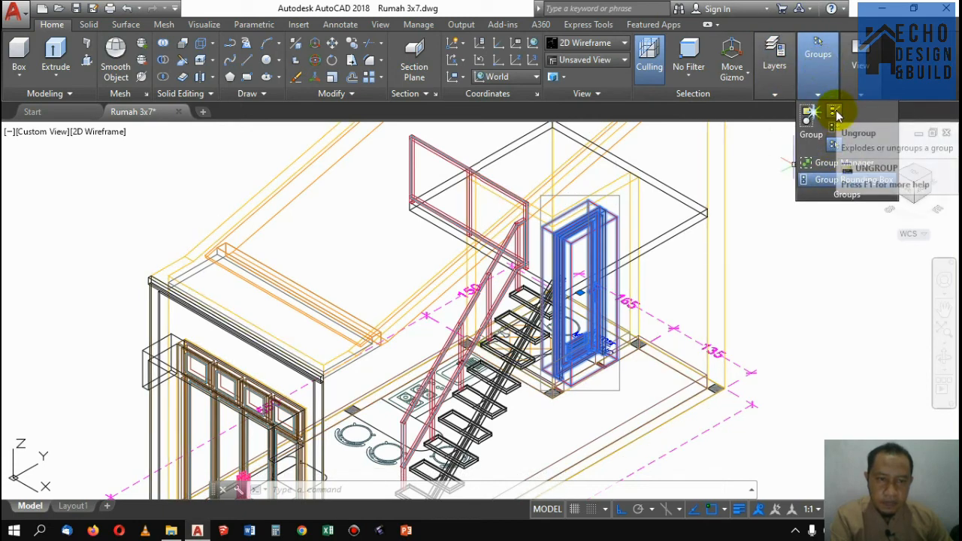
left_click(837, 113)
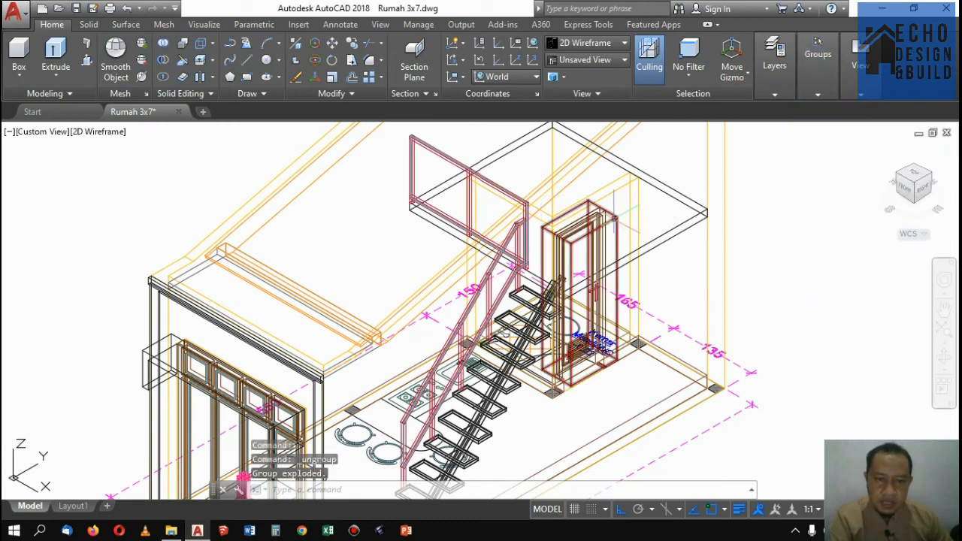
left_click(614, 218)
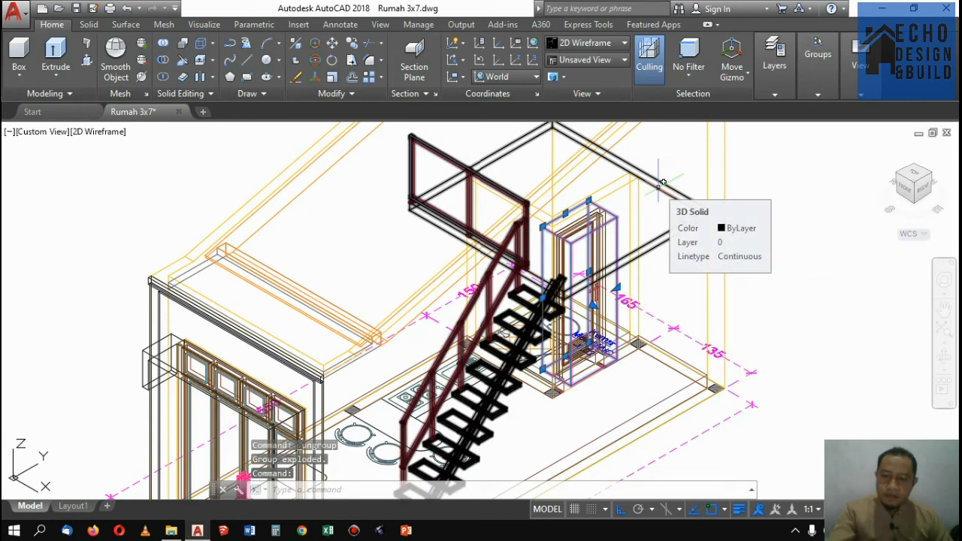
key("Escape")
Subtract the WC door's red box from the house wall solid to cut the door opening.
left_click(620, 188)
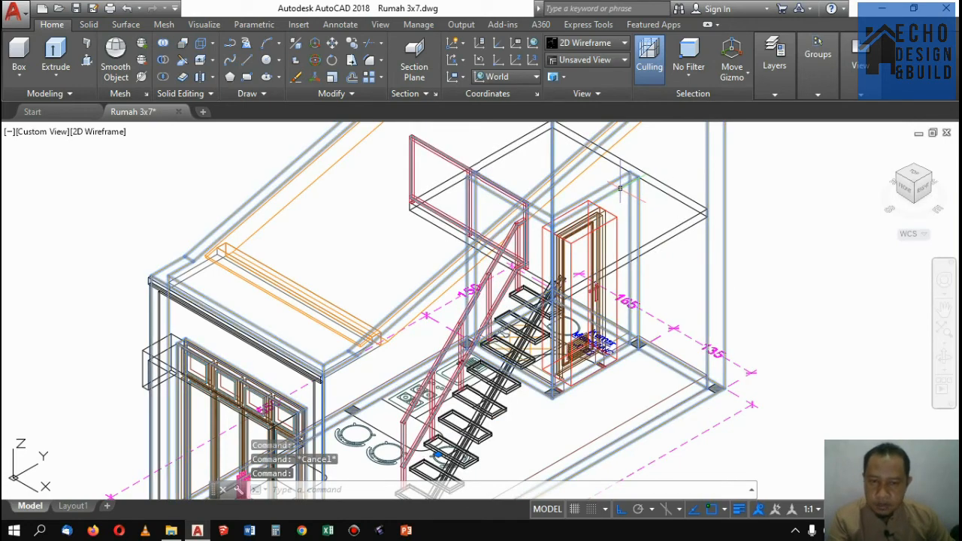
key("Escape")
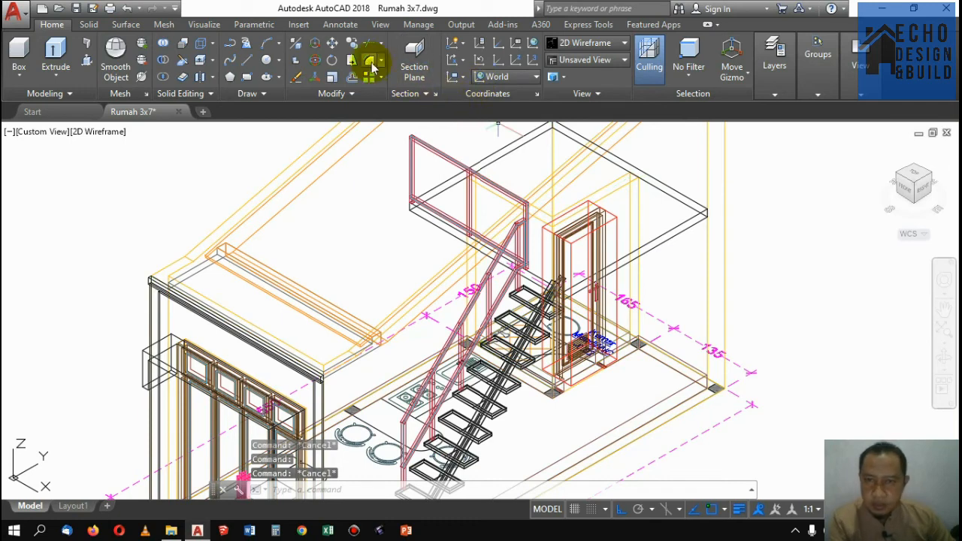
left_click(165, 62)
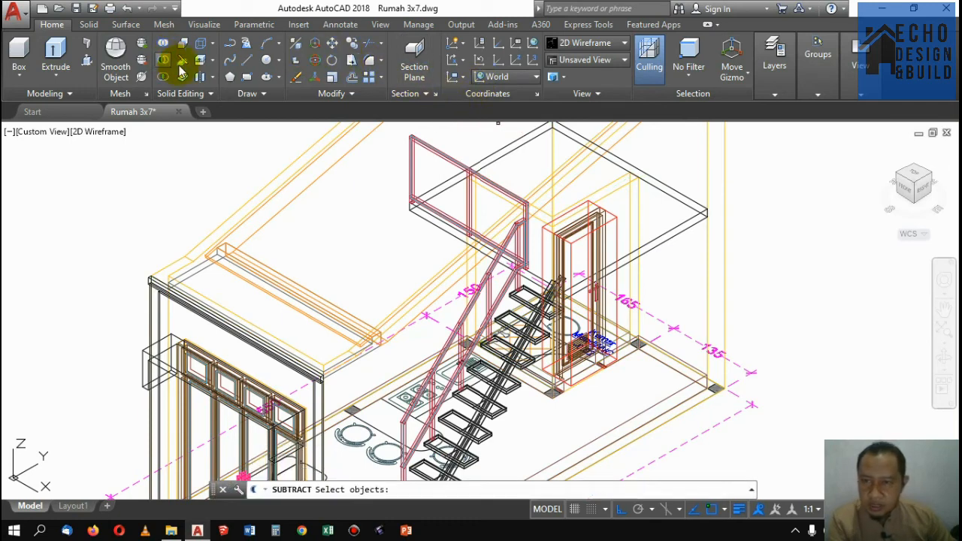
left_click(622, 186)
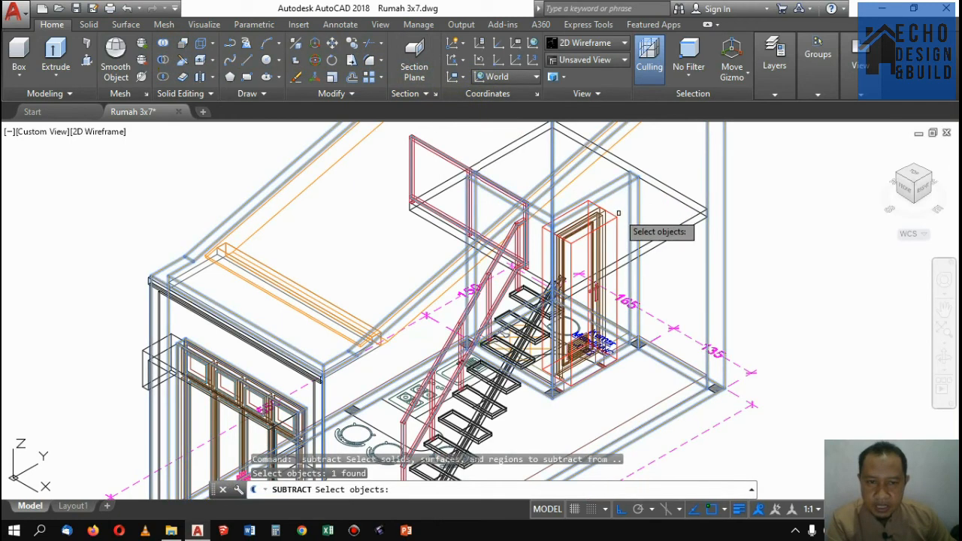
key("Return")
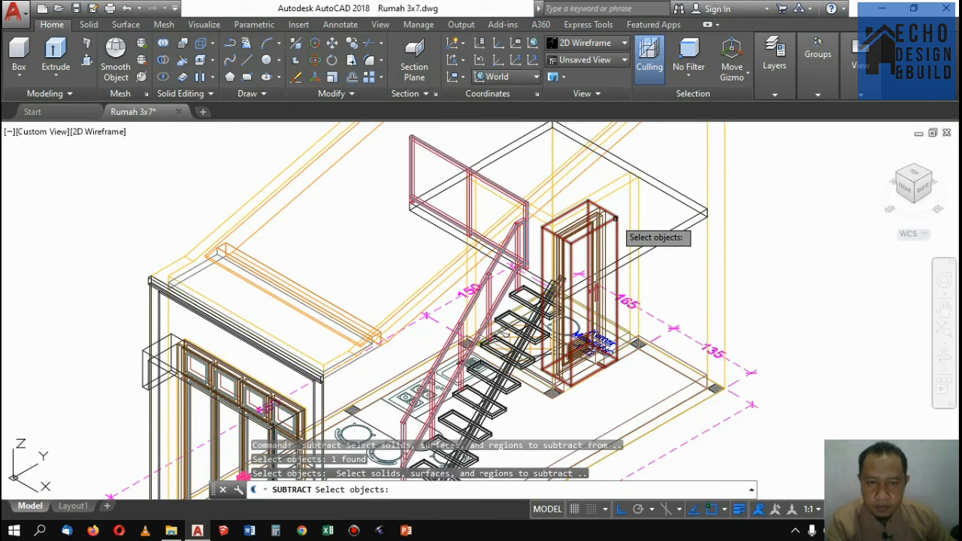
left_click(615, 218)
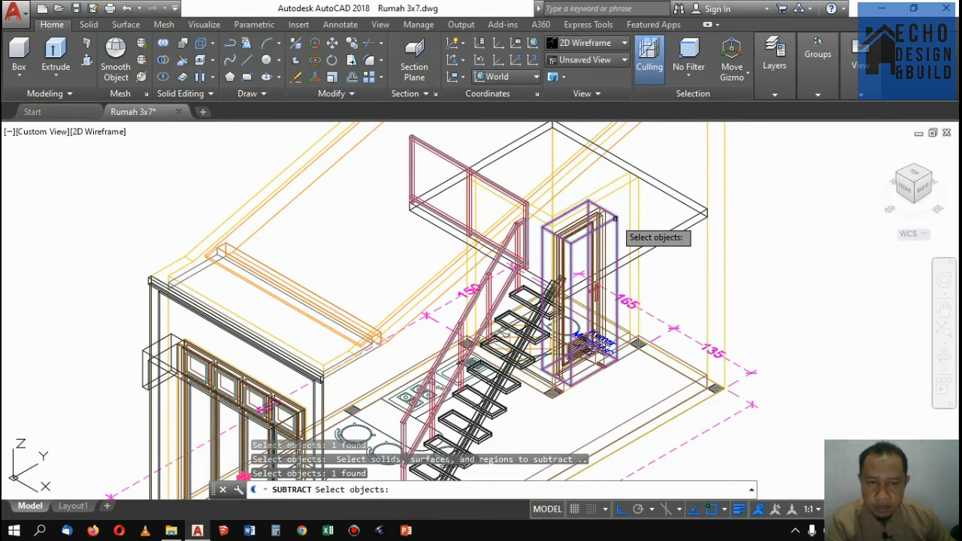
key("Return")
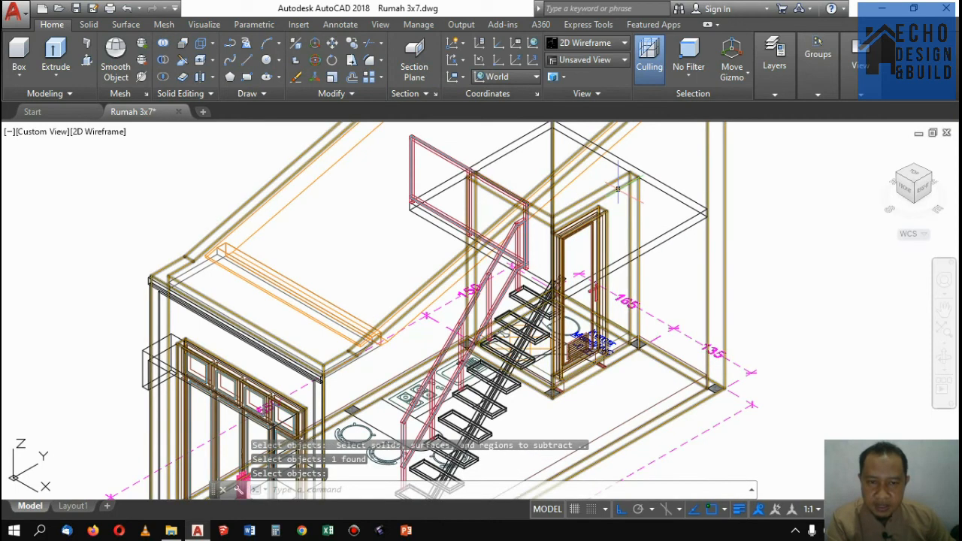
Examine the cut wall opening around the WC door frame, both up close and within the whole house.
scroll(618, 188, "up", 8)
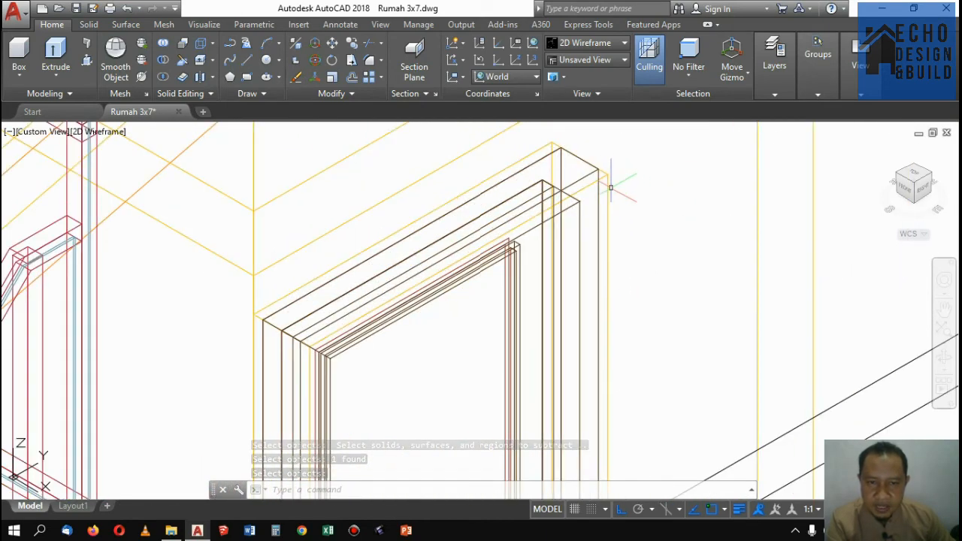
scroll(610, 188, "down", 6)
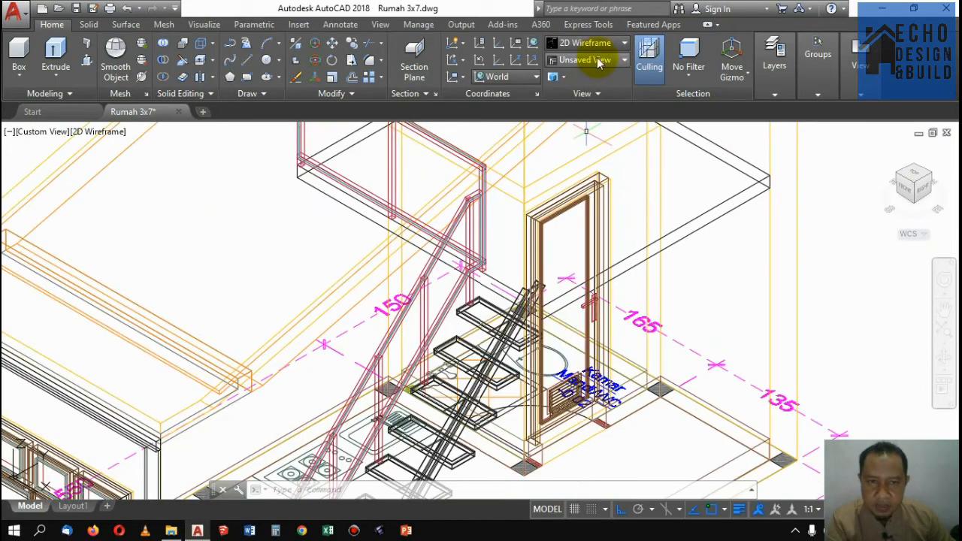
scroll(587, 131, "down", 5)
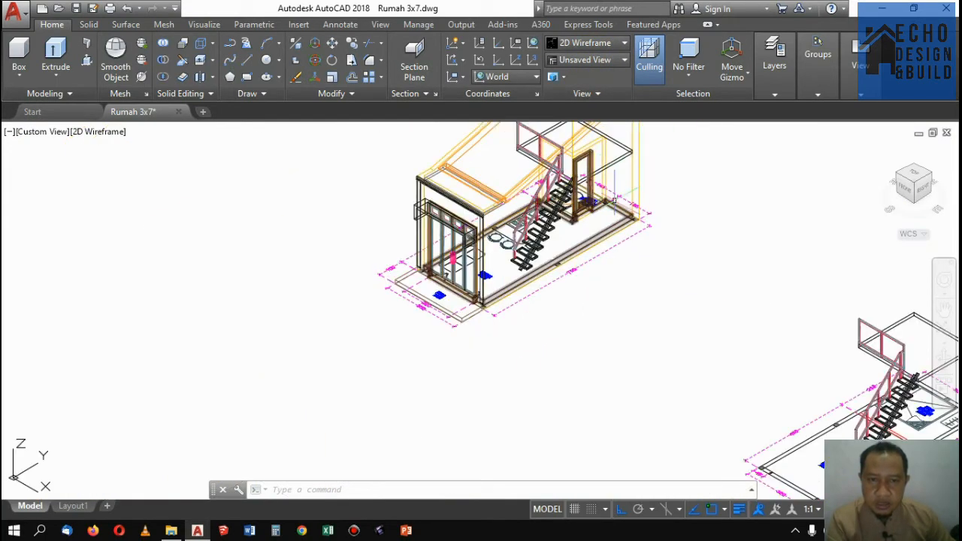
scroll(615, 199, "down", 2)
scroll(617, 200, "up", 6)
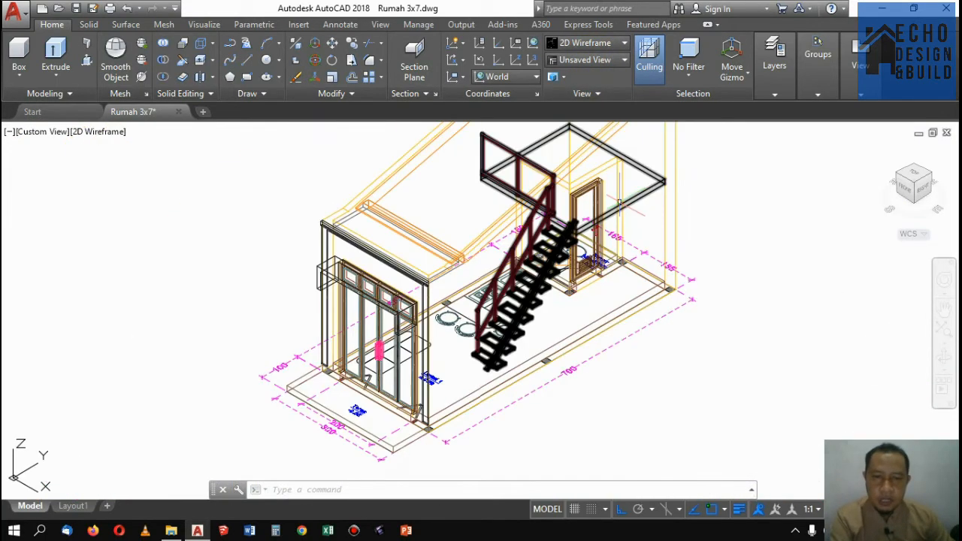
scroll(619, 201, "down", 4)
scroll(598, 143, "up", 3)
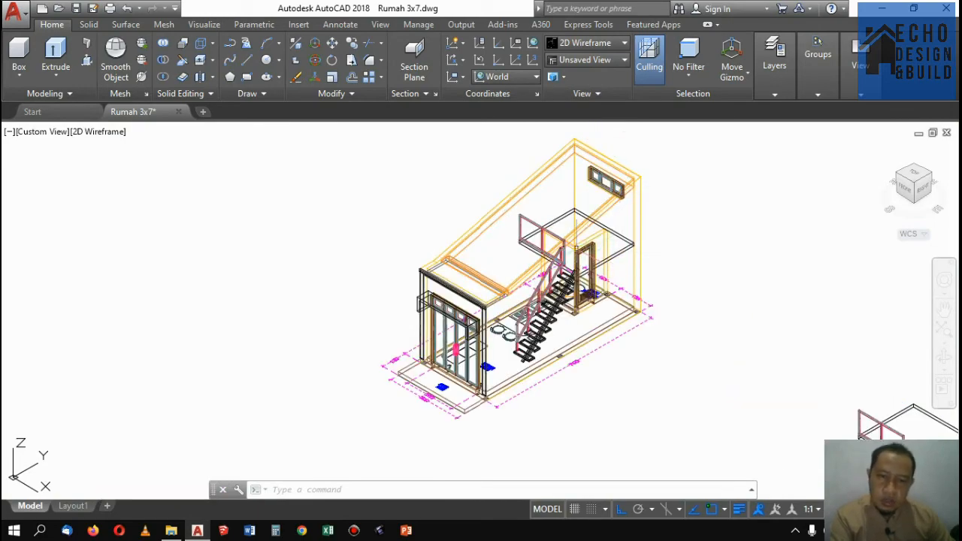
scroll(613, 234, "up", 6)
scroll(615, 232, "down", 3)
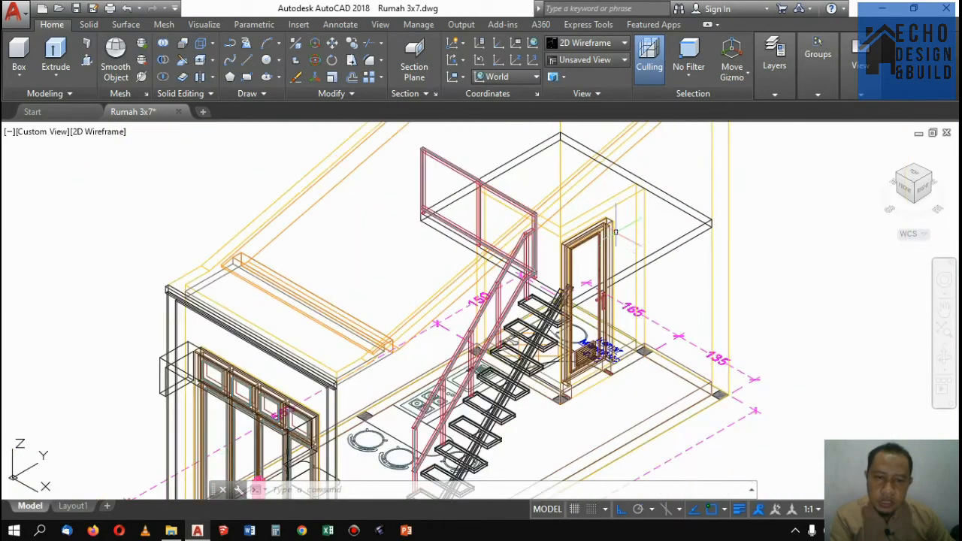
scroll(615, 232, "up", 4)
scroll(604, 215, "down", 2)
scroll(606, 218, "down", 3)
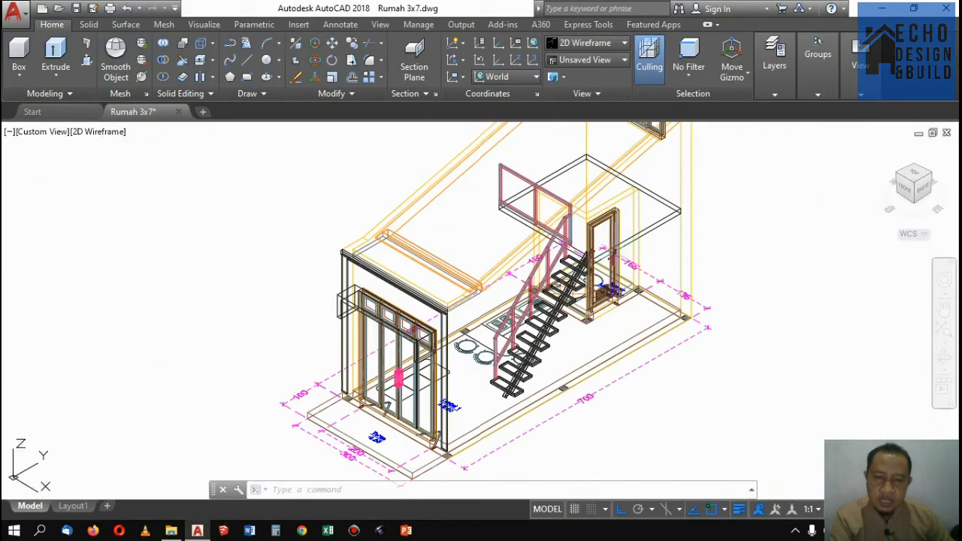
scroll(609, 215, "up", 4)
scroll(612, 212, "down", 4)
scroll(619, 206, "up", 5)
scroll(619, 207, "up", 3)
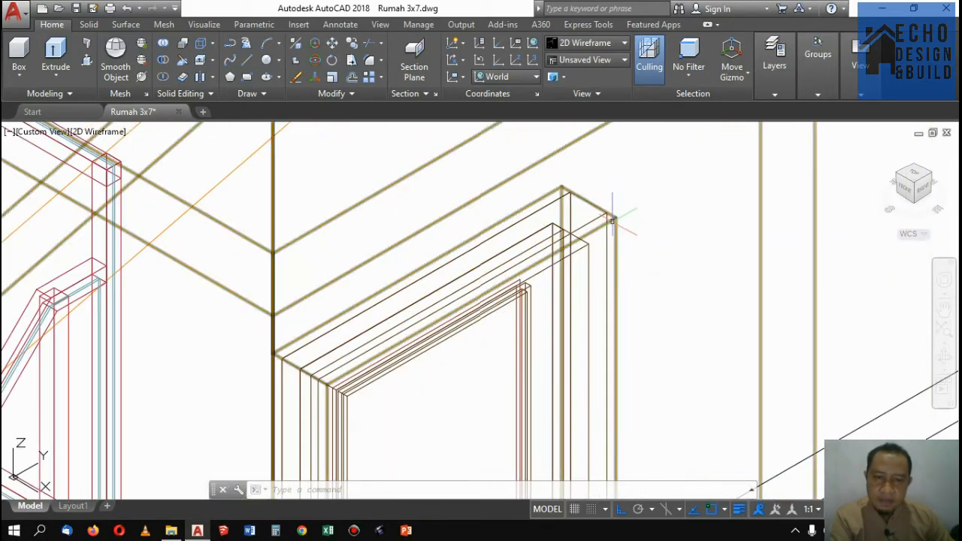
Examine the standalone WC door group with its red box, including the handle and the lower louvre.
scroll(615, 219, "down", 6)
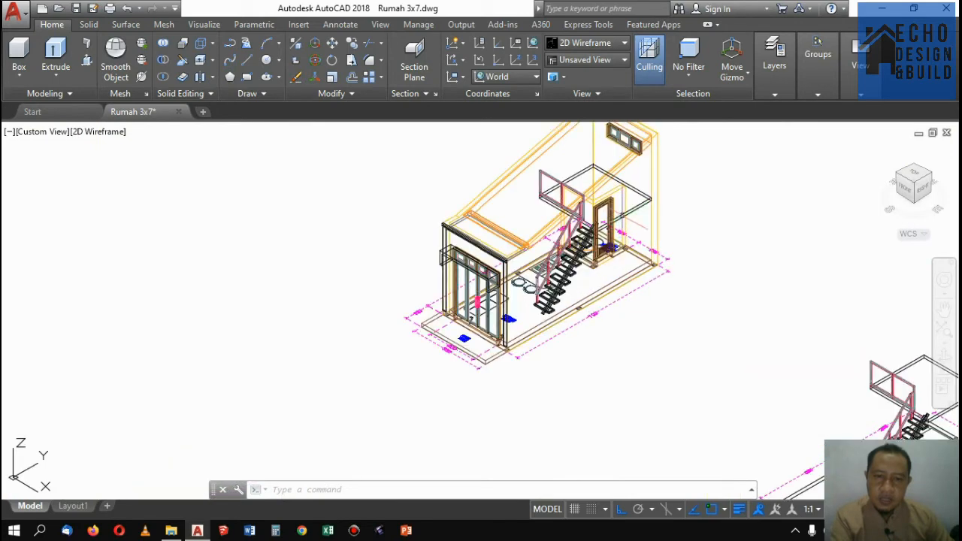
scroll(622, 203, "down", 4)
scroll(651, 301, "up", 10)
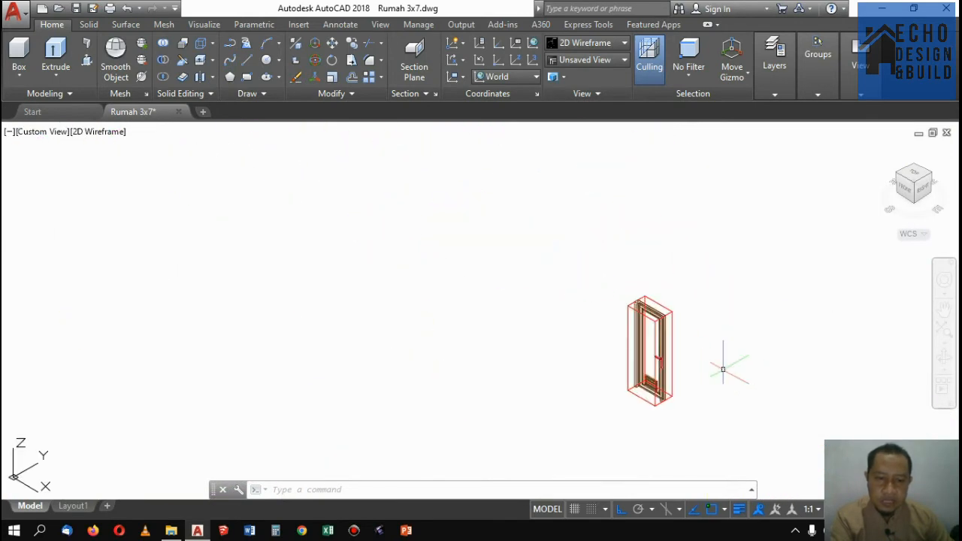
scroll(674, 354, "down", 6)
scroll(680, 316, "up", 4)
scroll(684, 297, "down", 3)
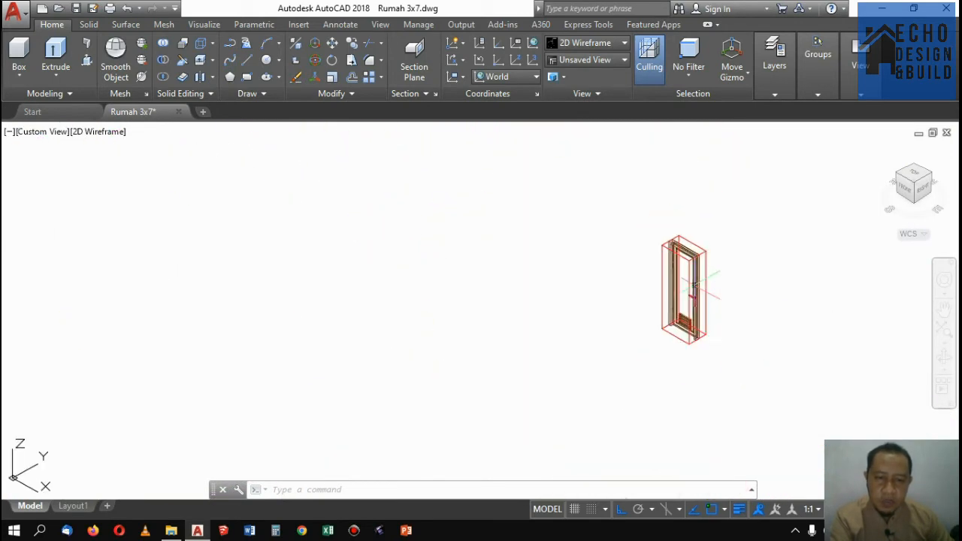
scroll(689, 282, "up", 4)
scroll(689, 282, "up", 3)
scroll(684, 278, "down", 6)
scroll(692, 267, "up", 5)
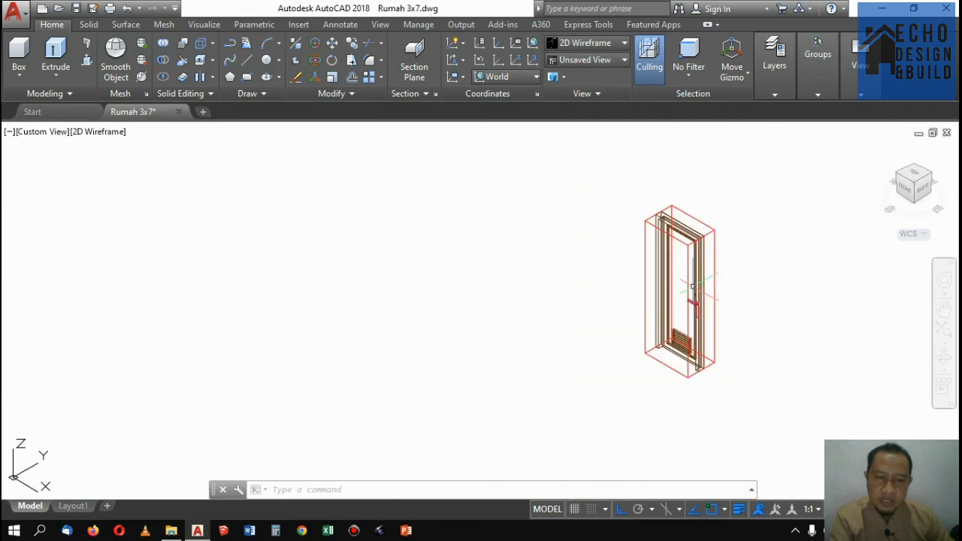
scroll(698, 259, "up", 4)
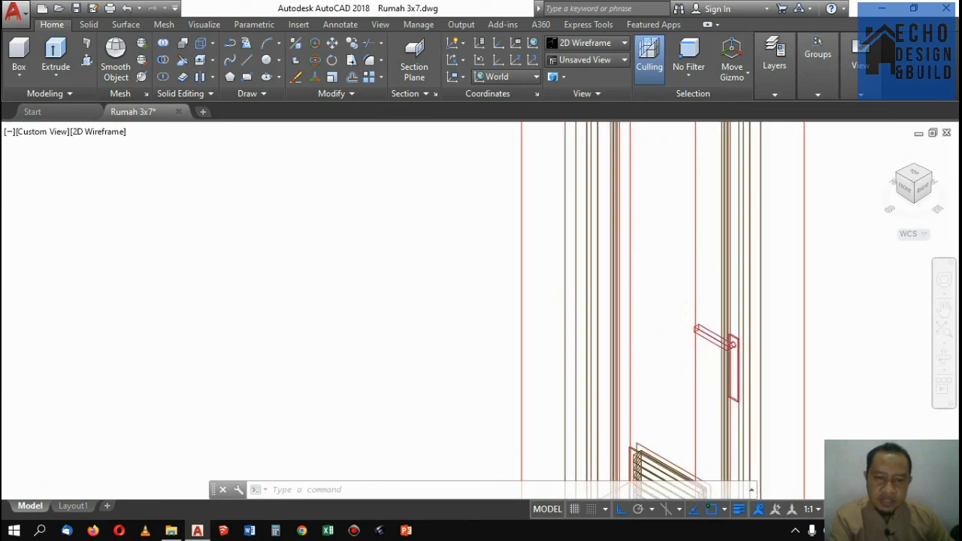
Return to the 3D house and examine the installed WC door beside the stairs from near and far.
scroll(659, 234, "down", 6)
scroll(660, 255, "down", 5)
scroll(655, 198, "up", 3)
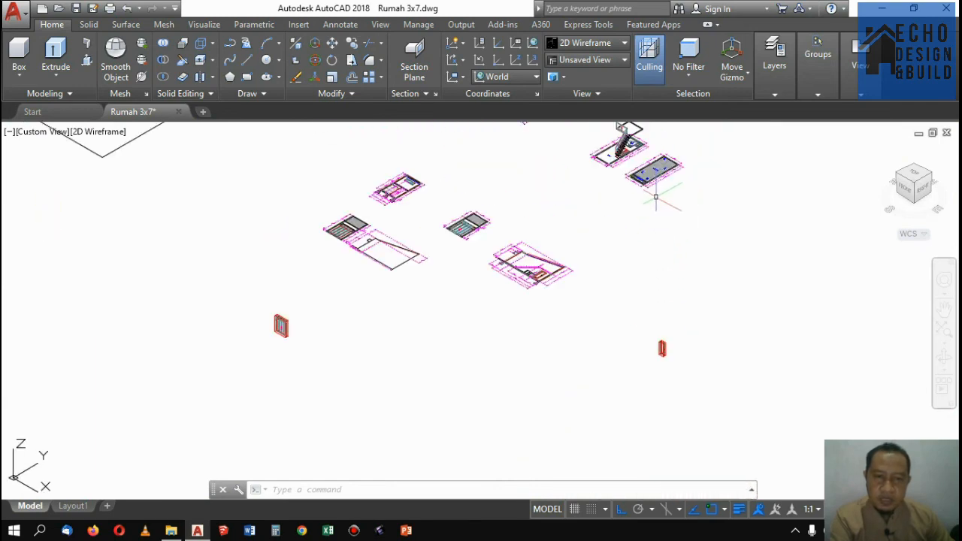
scroll(644, 188, "down", 3)
scroll(587, 199, "up", 3)
scroll(587, 200, "up", 6)
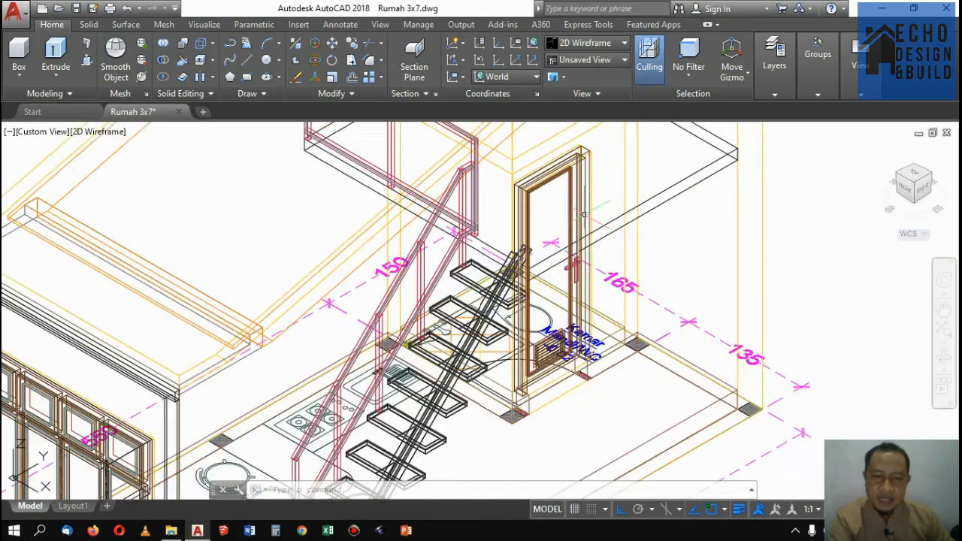
scroll(594, 200, "down", 3)
scroll(595, 200, "up", 3)
scroll(595, 200, "down", 4)
scroll(599, 184, "up", 4)
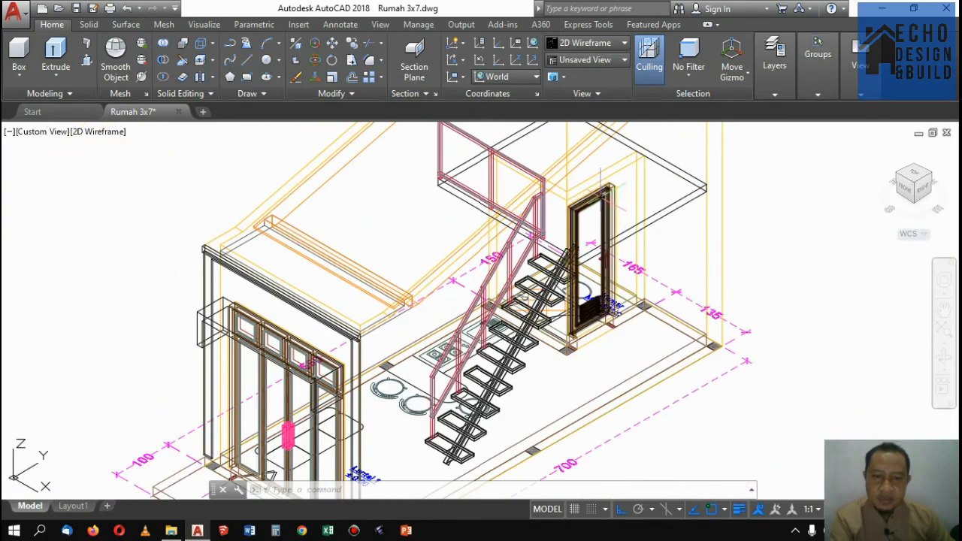
scroll(595, 220, "up", 2)
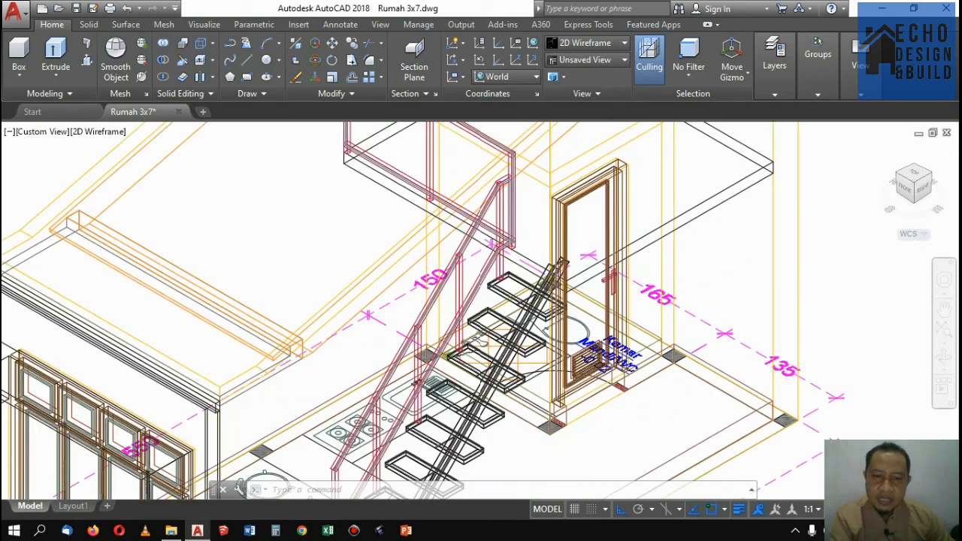
scroll(587, 236, "down", 3)
scroll(600, 274, "up", 4)
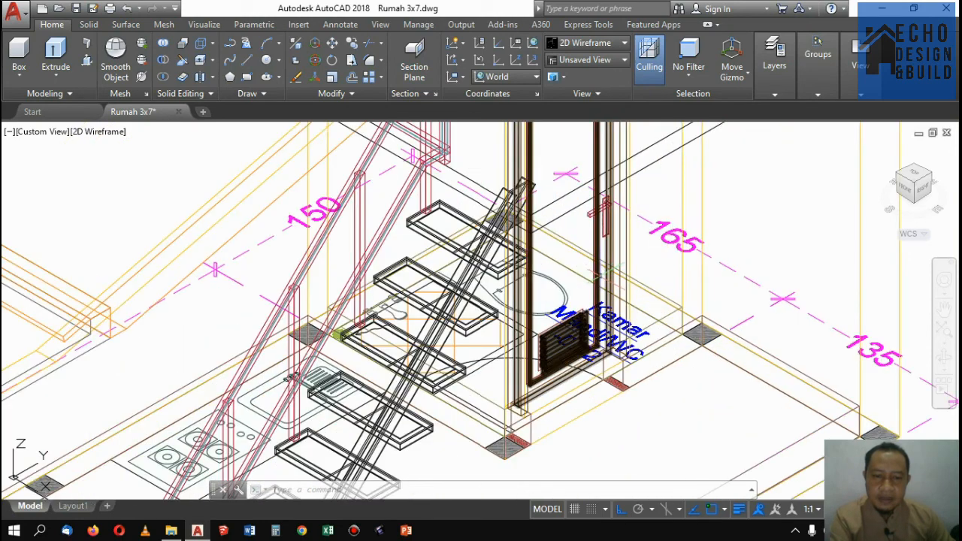
scroll(594, 270, "down", 6)
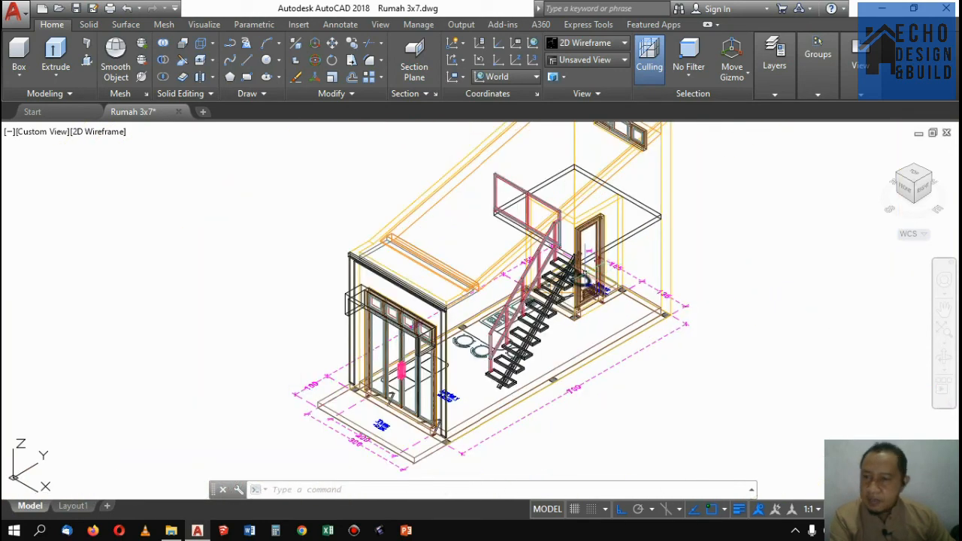
scroll(587, 279, "up", 4)
scroll(602, 284, "down", 4)
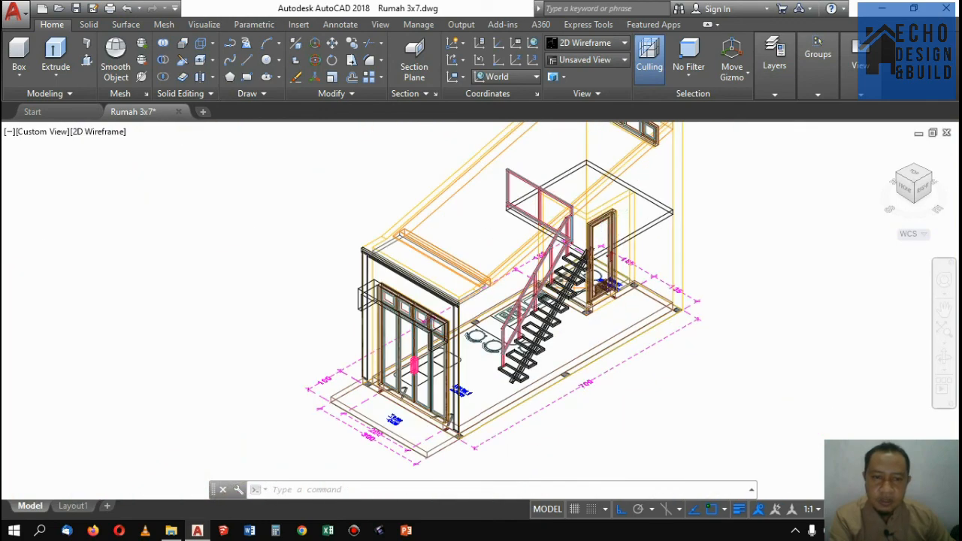
scroll(594, 222, "up", 4)
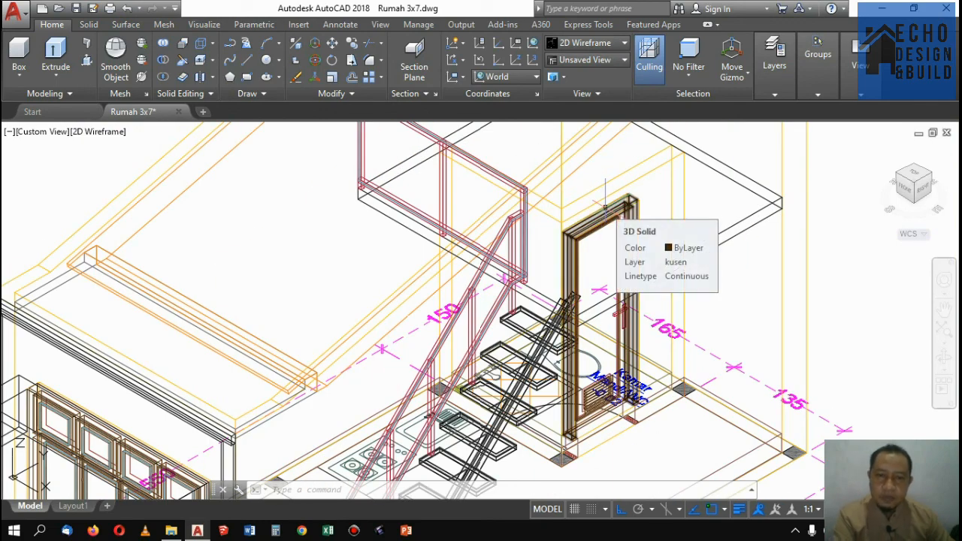